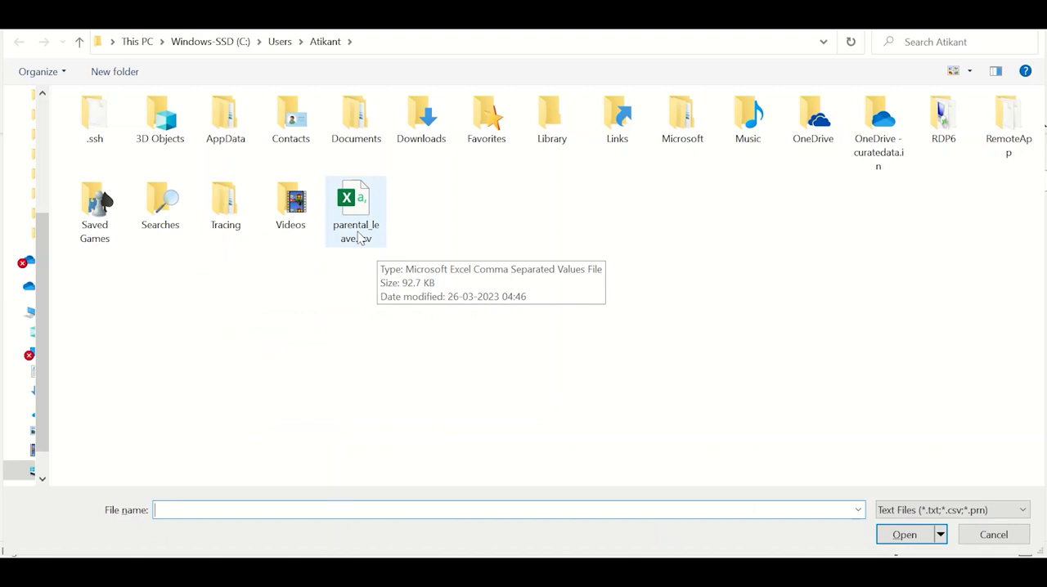
Open parental_leave.csv, check its columns in the preview, and load the data into the report.
double_click(369, 239)
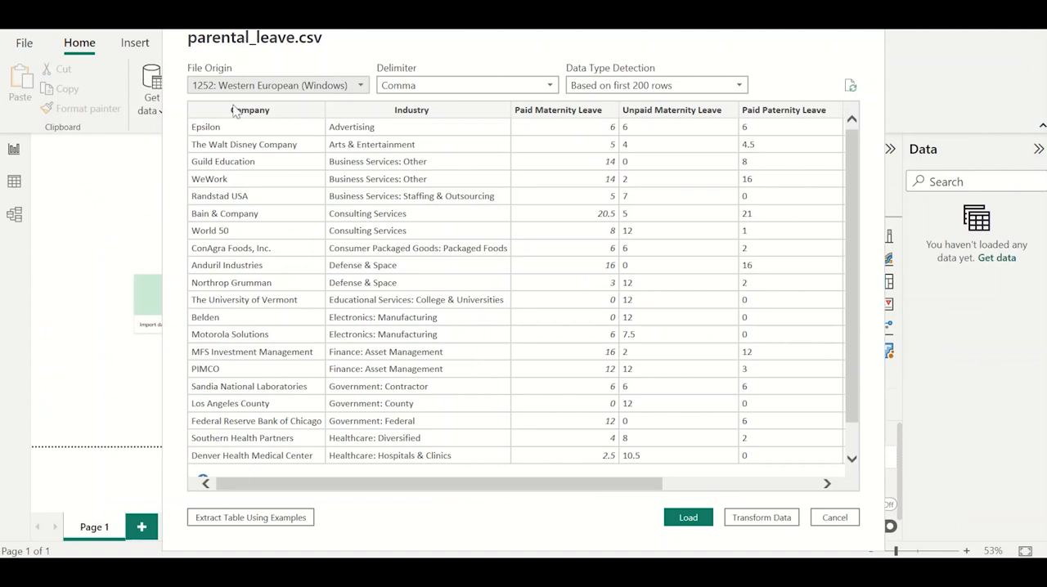
scroll(405, 208, right, 5)
scroll(403, 211, left, 3)
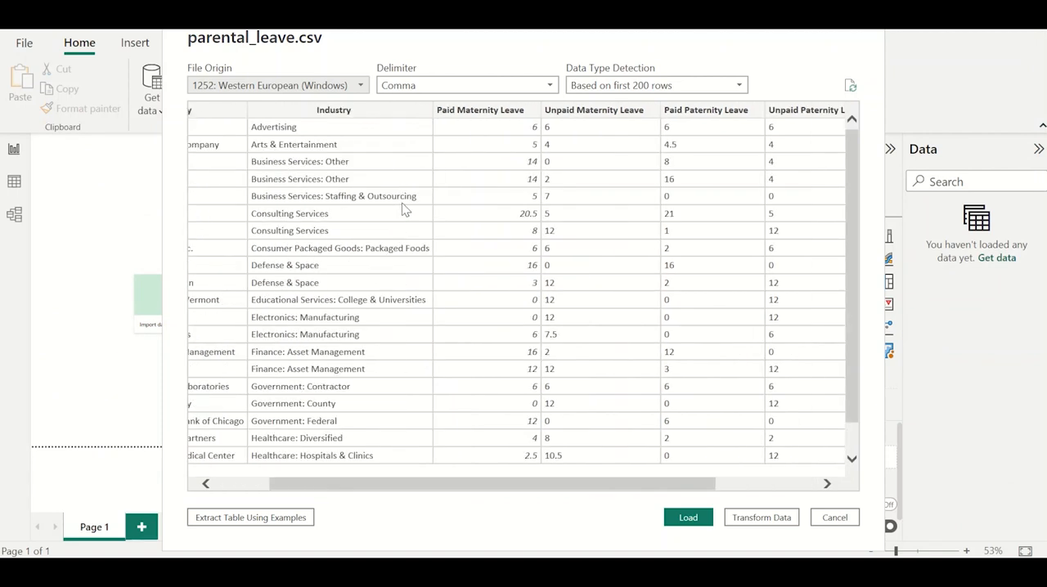
scroll(403, 210, left, 3)
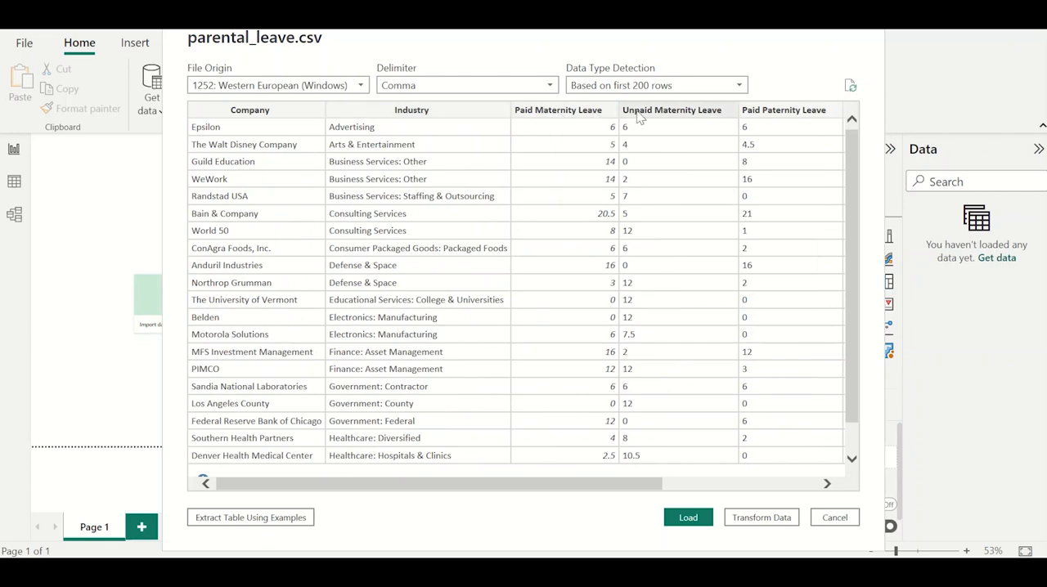
scroll(662, 157, right, 3)
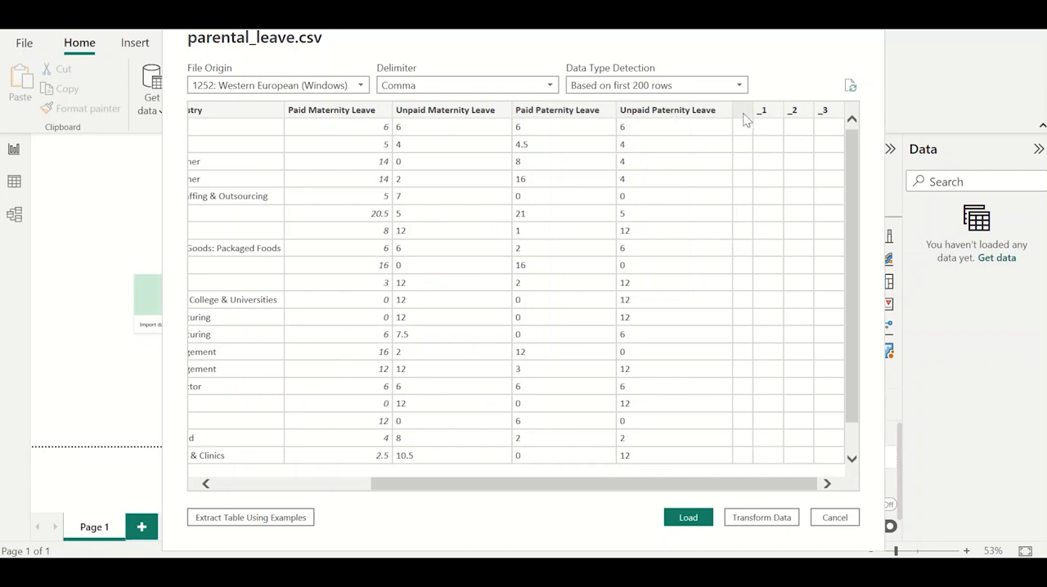
scroll(791, 198, down, 1)
scroll(790, 197, up, 1)
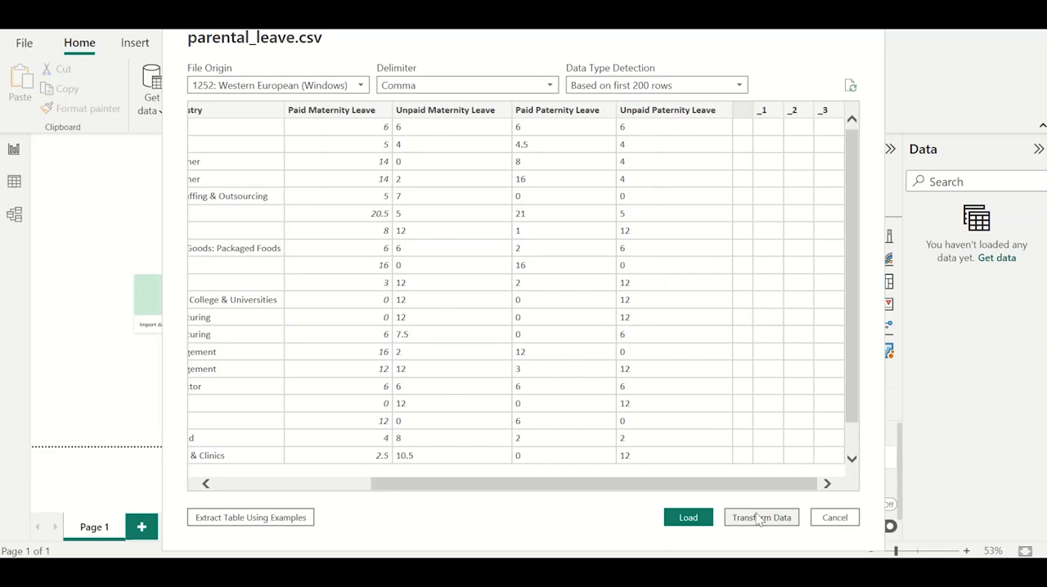
click(684, 515)
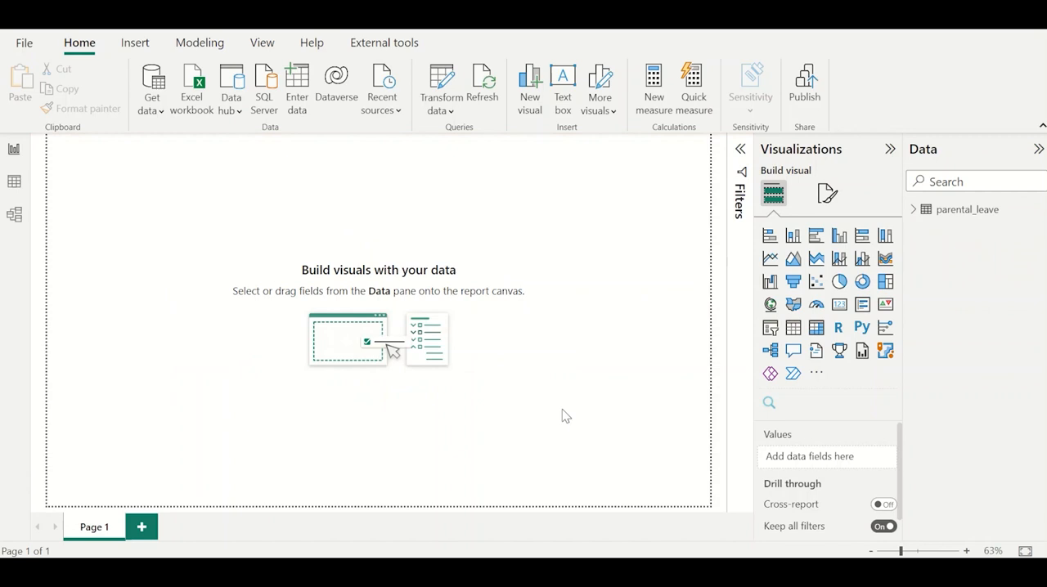
Display the loaded parental_leave table in Data view and look across its columns.
click(14, 183)
scroll(416, 309, right, 5)
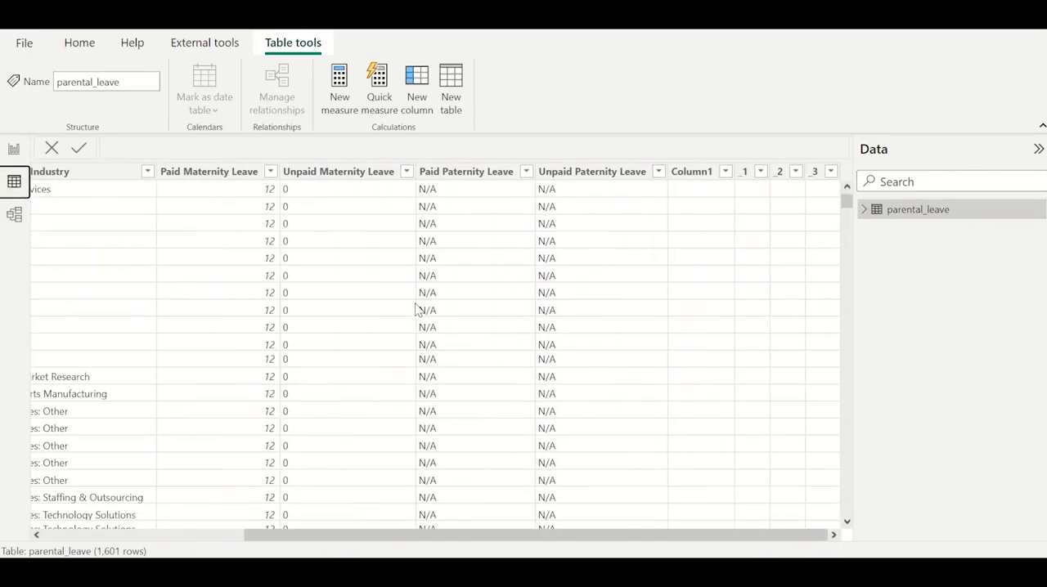
scroll(416, 309, left, 5)
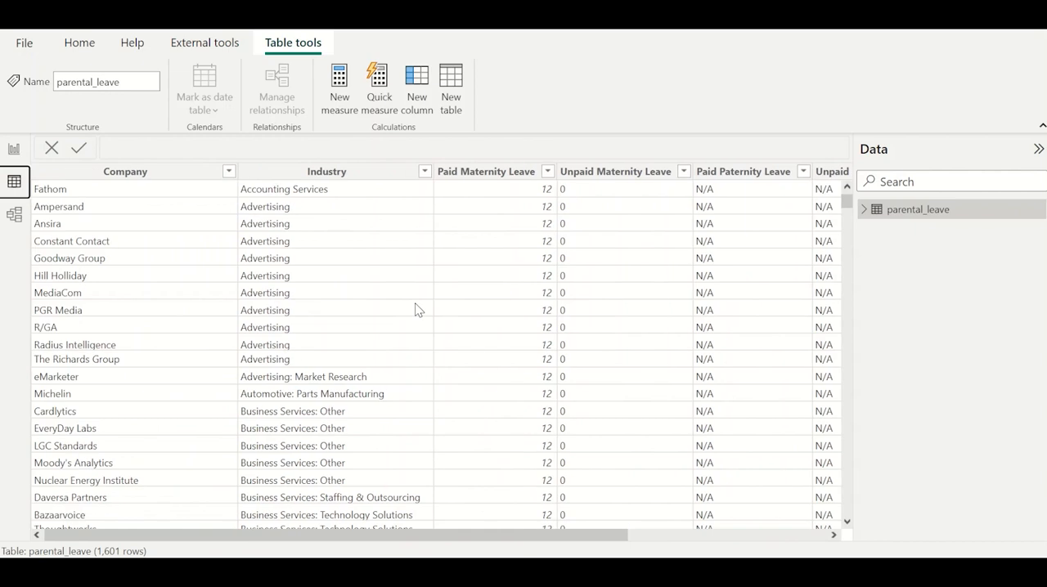
Filter the Company column to Grant Thornton by searching its values for "grant thor".
click(228, 173)
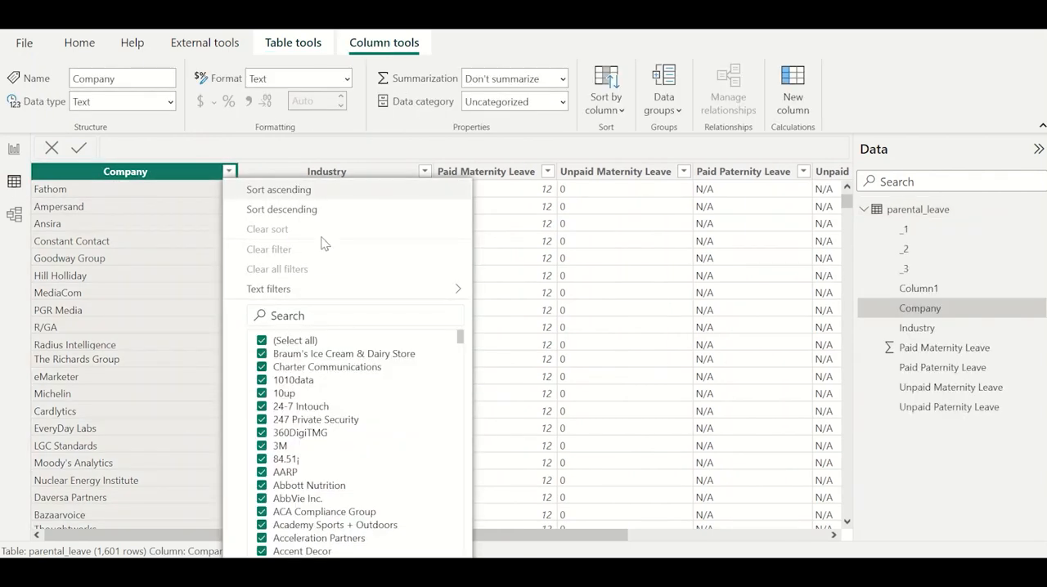
text(gran)
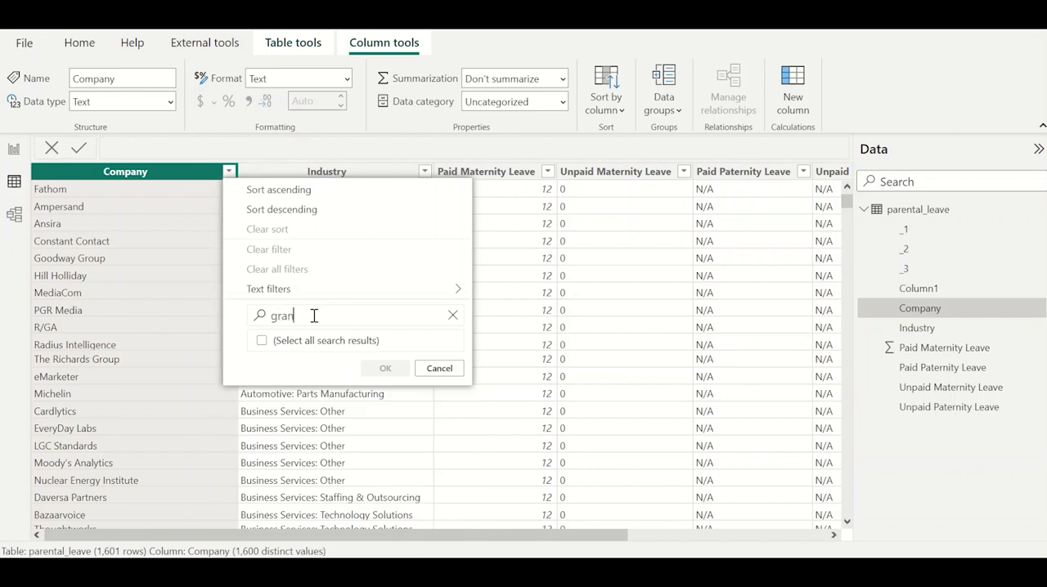
text(t thor)
click(384, 381)
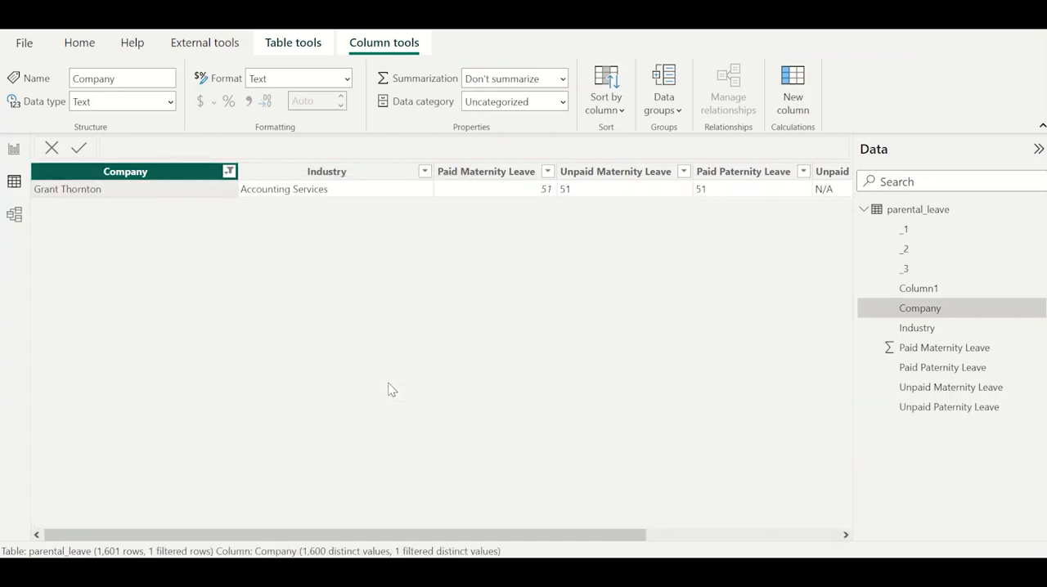
Examine the Grant Thornton row's industry, paid and unpaid maternity and paternity leave values, and Column1.
click(342, 191)
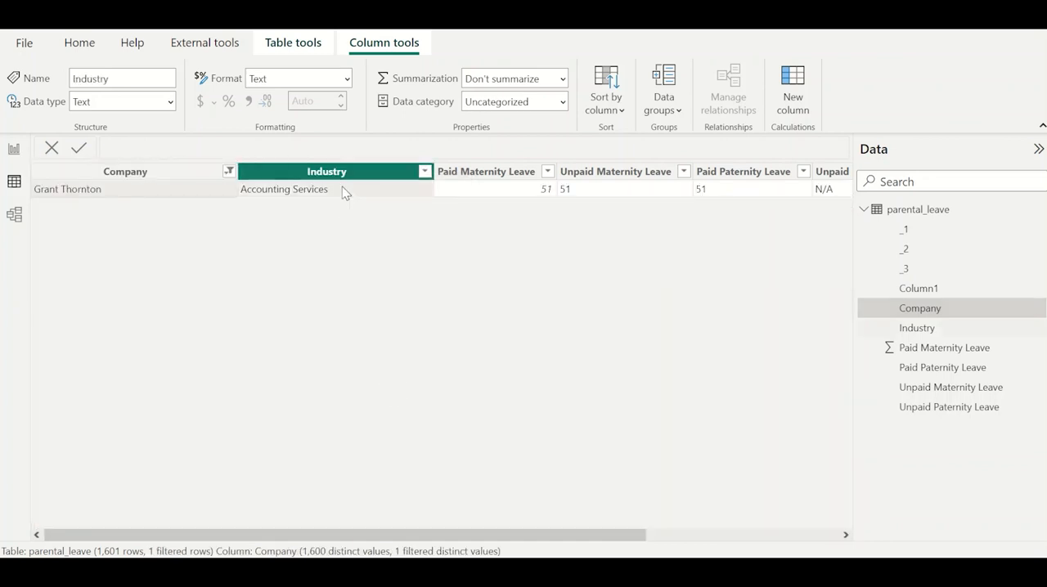
scroll(465, 222, right, 2)
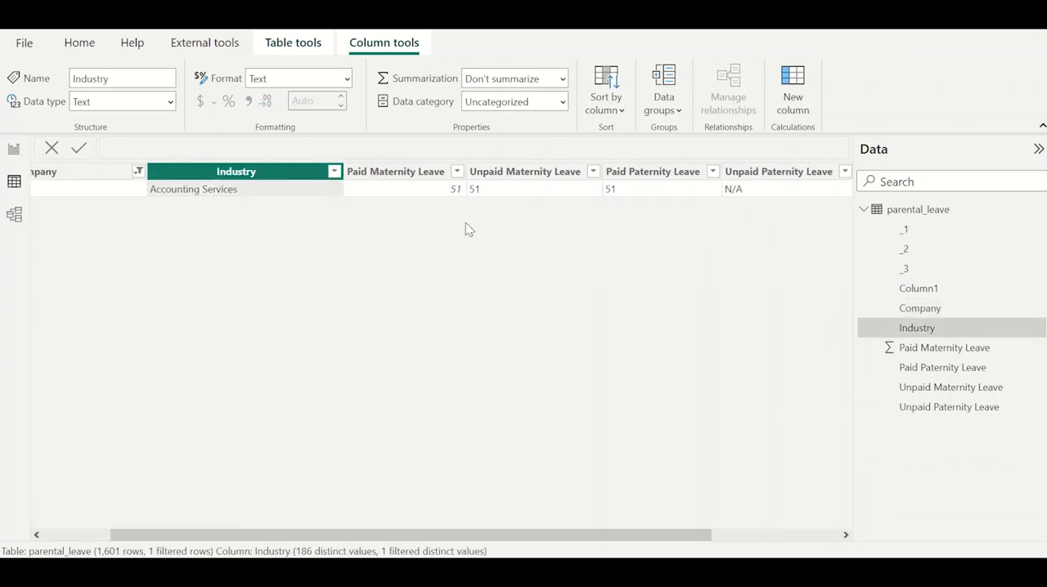
click(417, 195)
scroll(486, 205, right, 2)
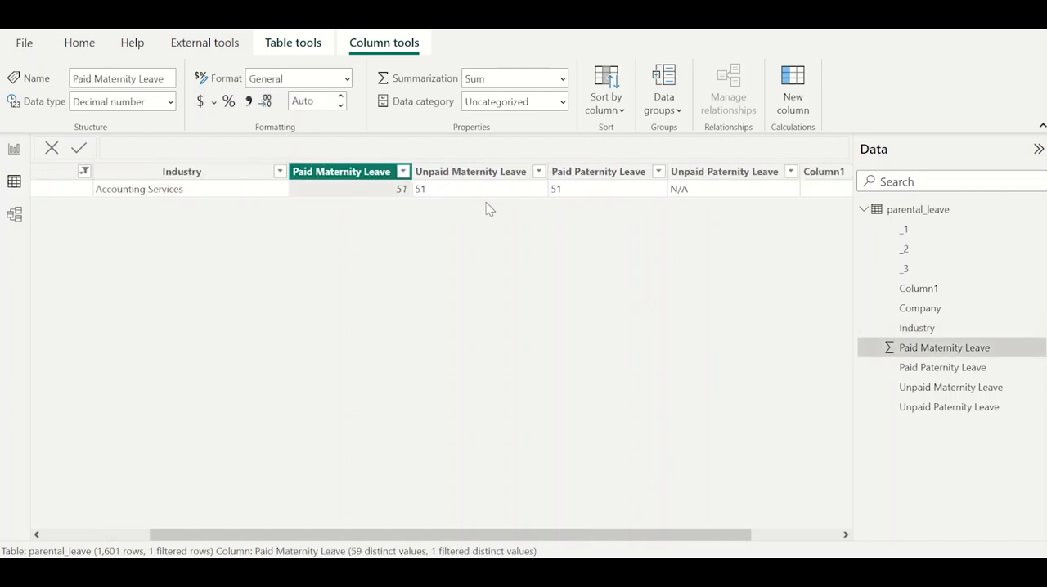
click(393, 189)
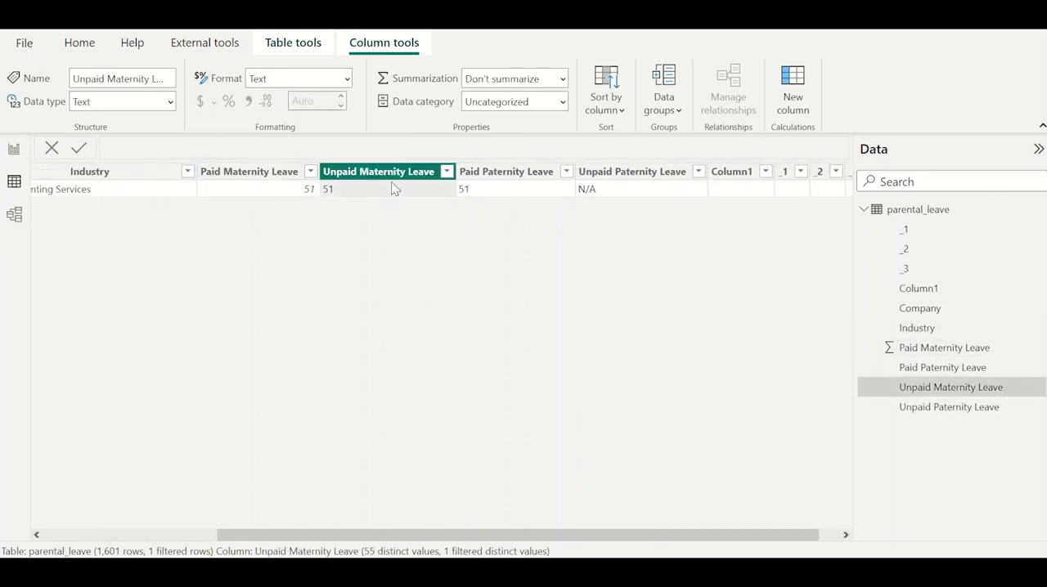
click(517, 192)
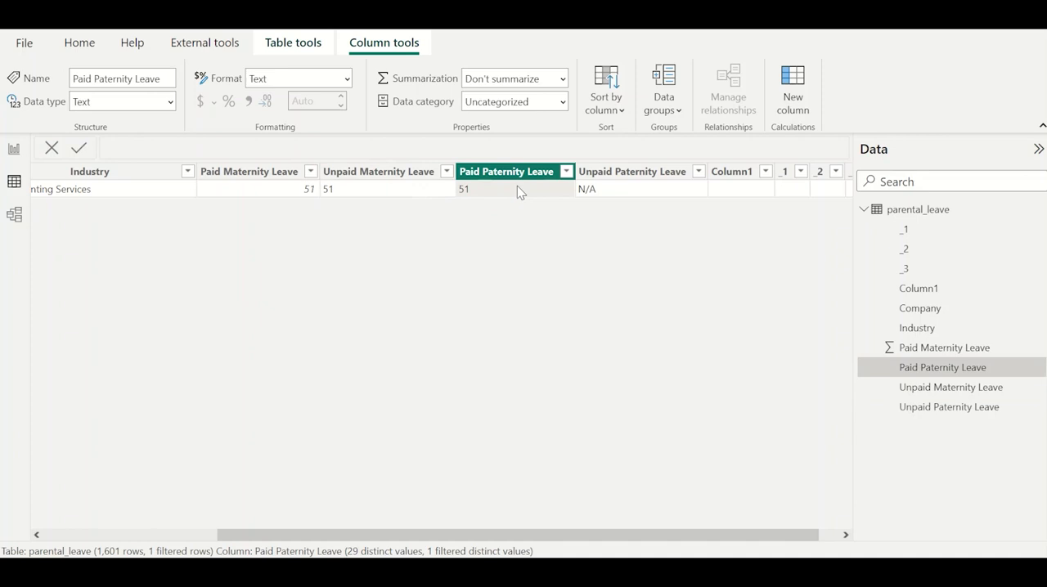
click(632, 196)
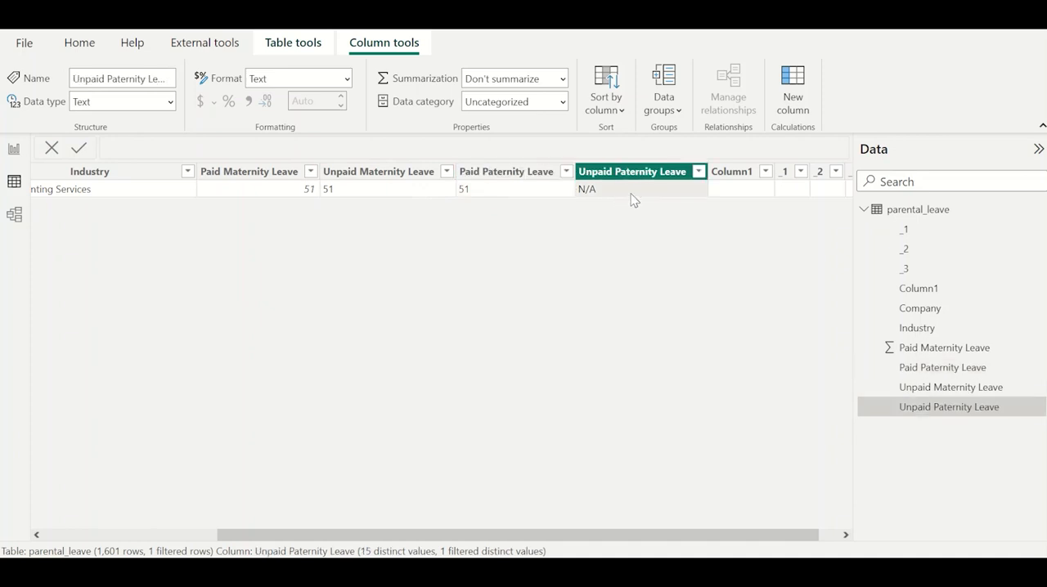
scroll(632, 199, right, 2)
click(705, 173)
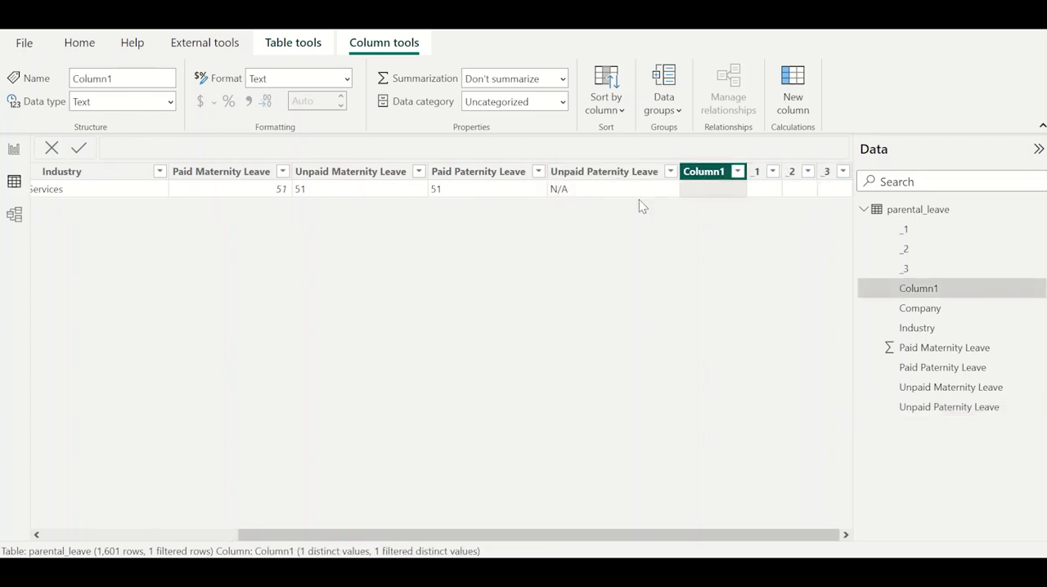
Clear all filters from the parental_leave table through the Company column.
scroll(375, 224, left, 5)
click(229, 171)
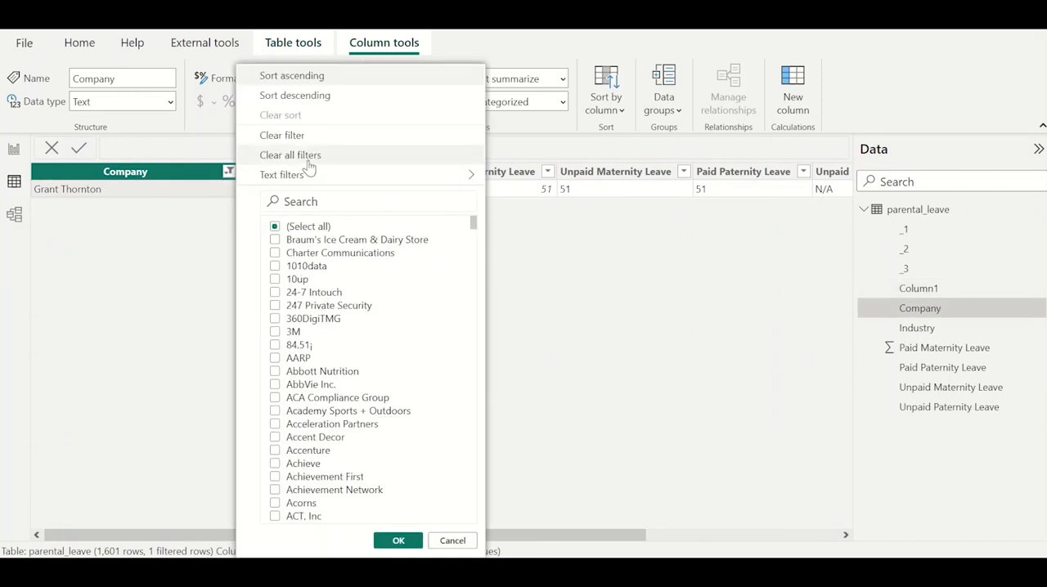
click(309, 168)
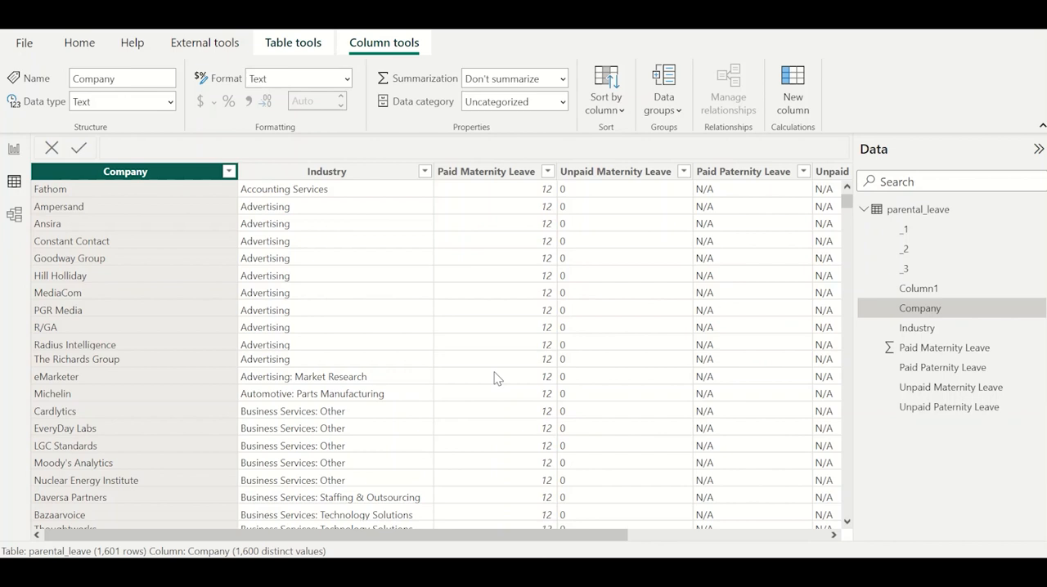
Review the Industry filter values and select only Automotive: Dealers, Manufacturers, Parts, Parts Manufacturing, and Products & Services.
click(327, 173)
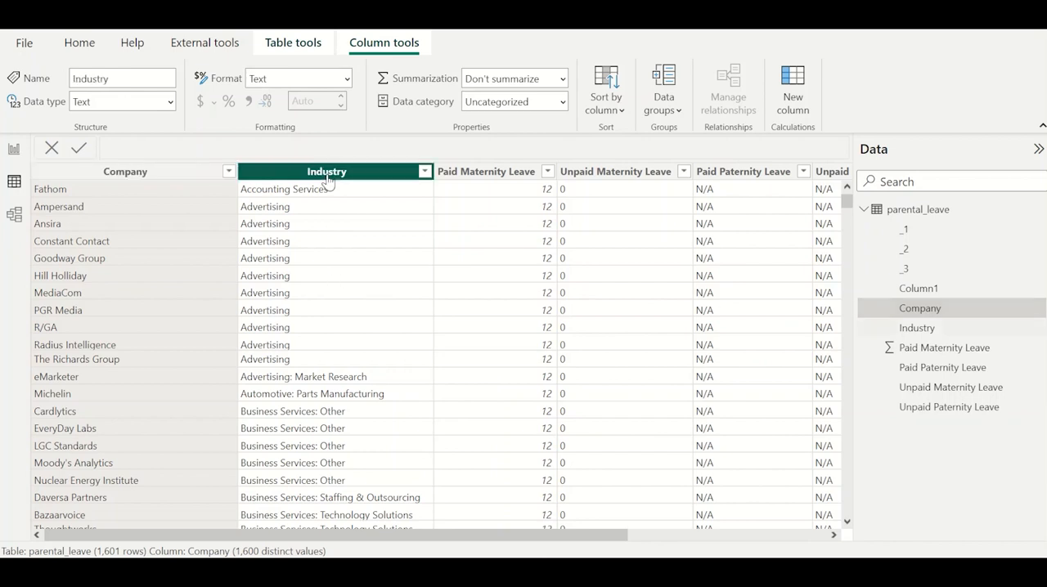
click(425, 171)
scroll(538, 307, down, 5)
scroll(538, 306, up, 5)
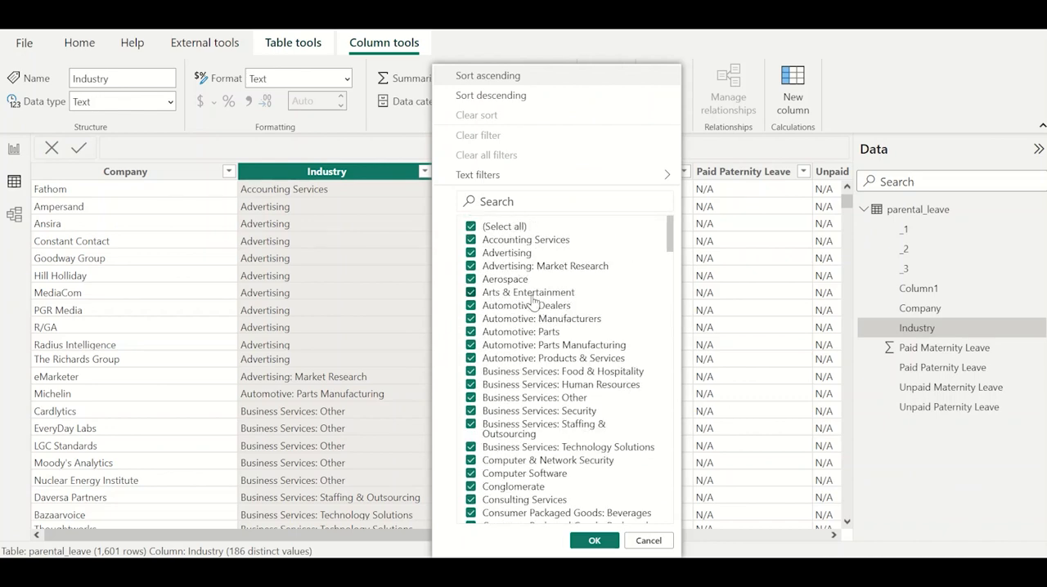
click(509, 229)
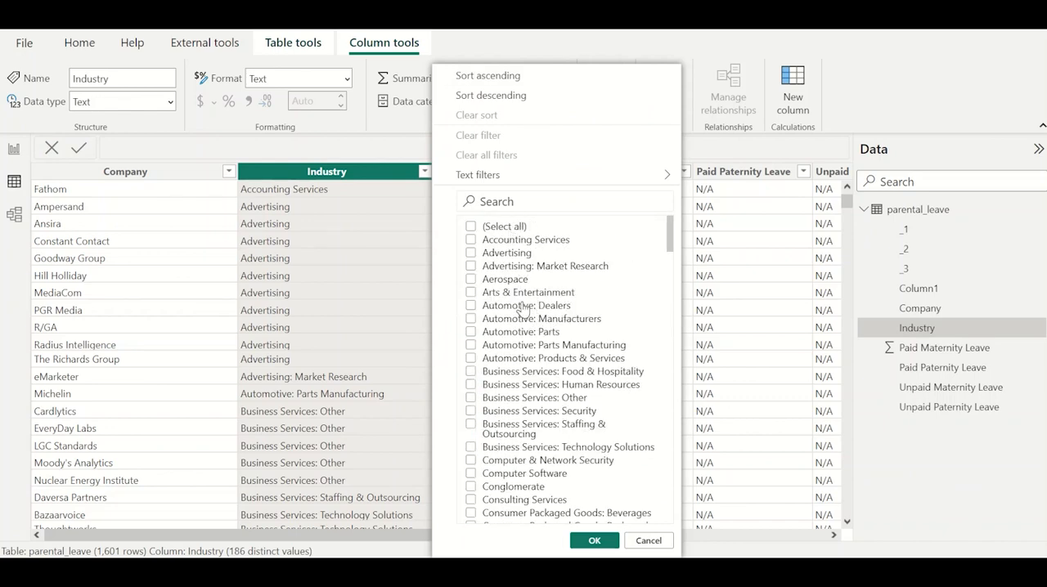
click(524, 307)
click(546, 320)
click(545, 333)
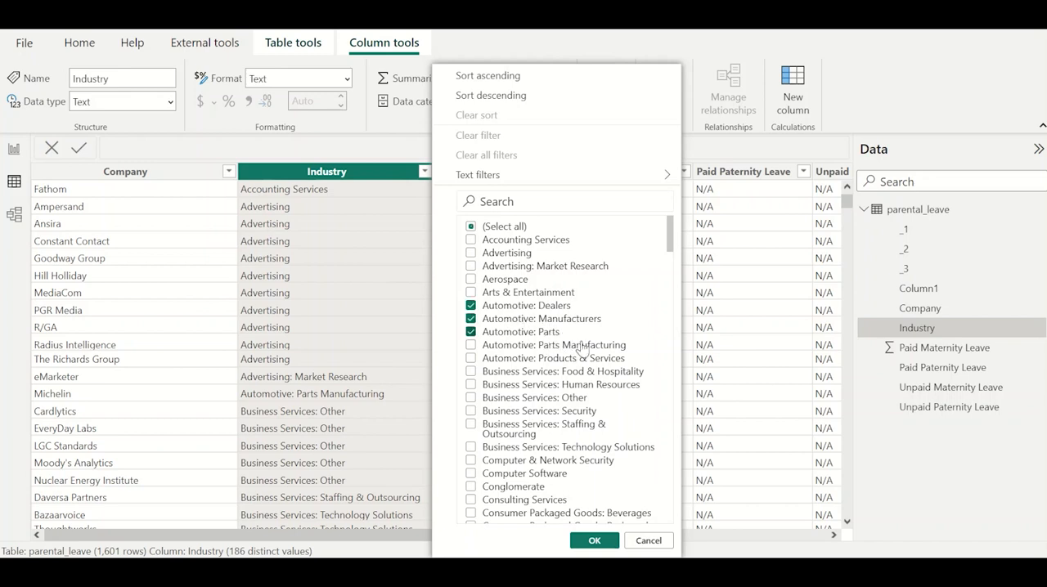
click(582, 346)
click(592, 361)
Reselect all industries in the Industry column filter and apply it.
click(504, 229)
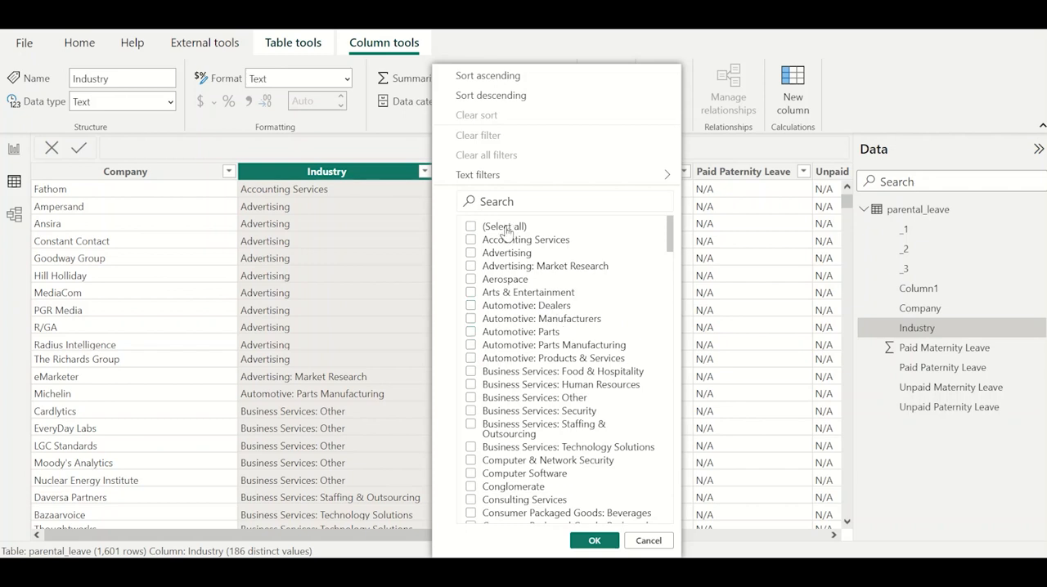
click(506, 228)
click(593, 541)
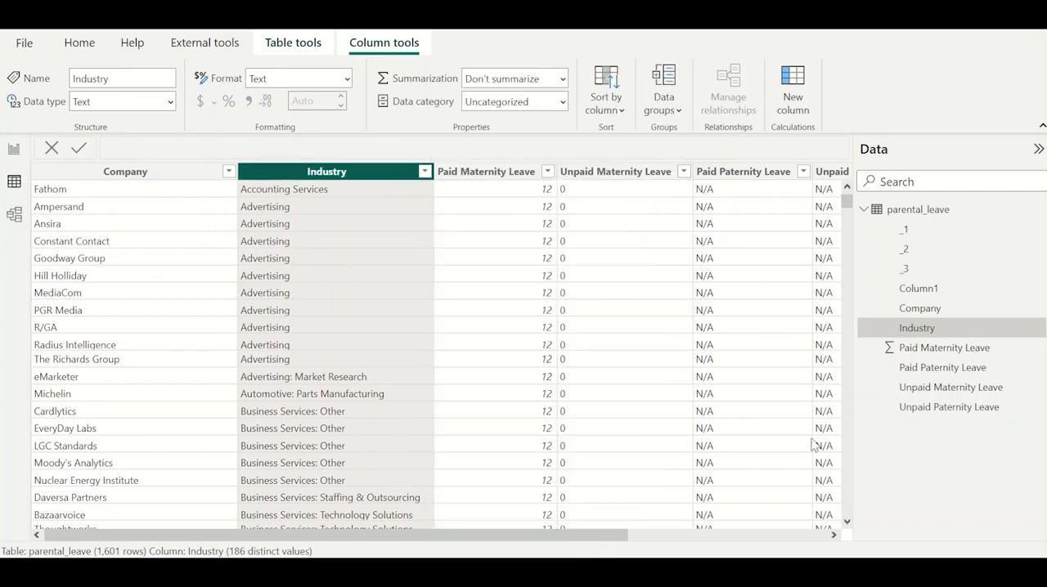
Open the parental_leave query for editing and remove the unnamed, _1, _2 and _3 columns.
click(1039, 212)
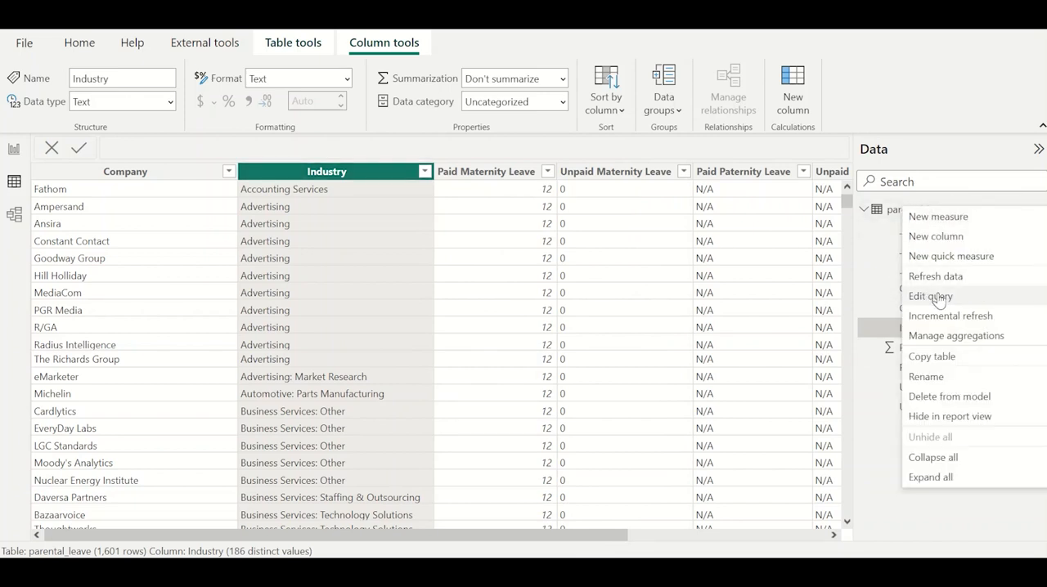
click(937, 297)
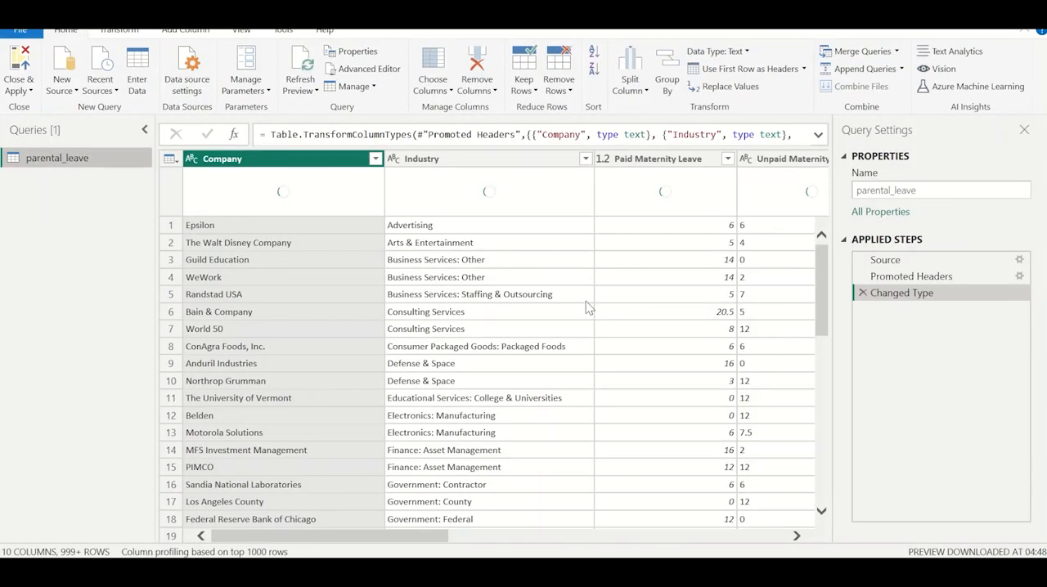
scroll(586, 300, right, 5)
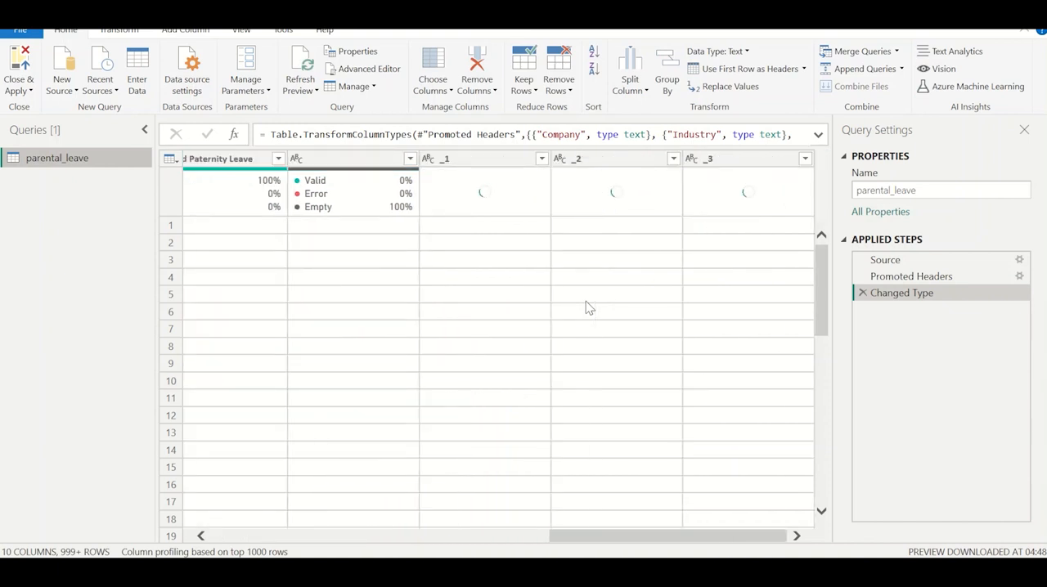
click(355, 160)
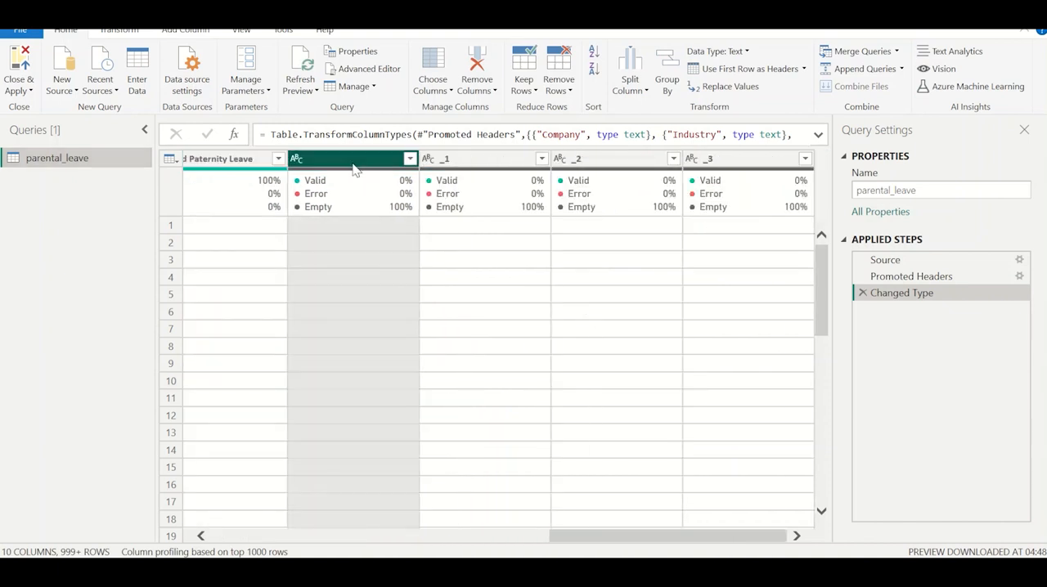
shift+click(484, 160)
shift+click(591, 162)
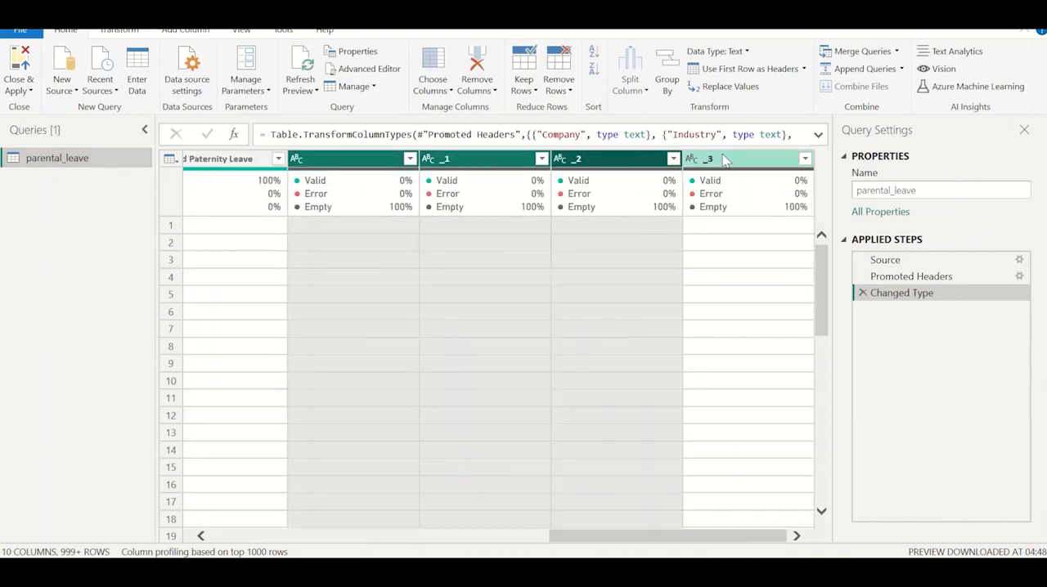
shift+click(726, 162)
right_click(618, 164)
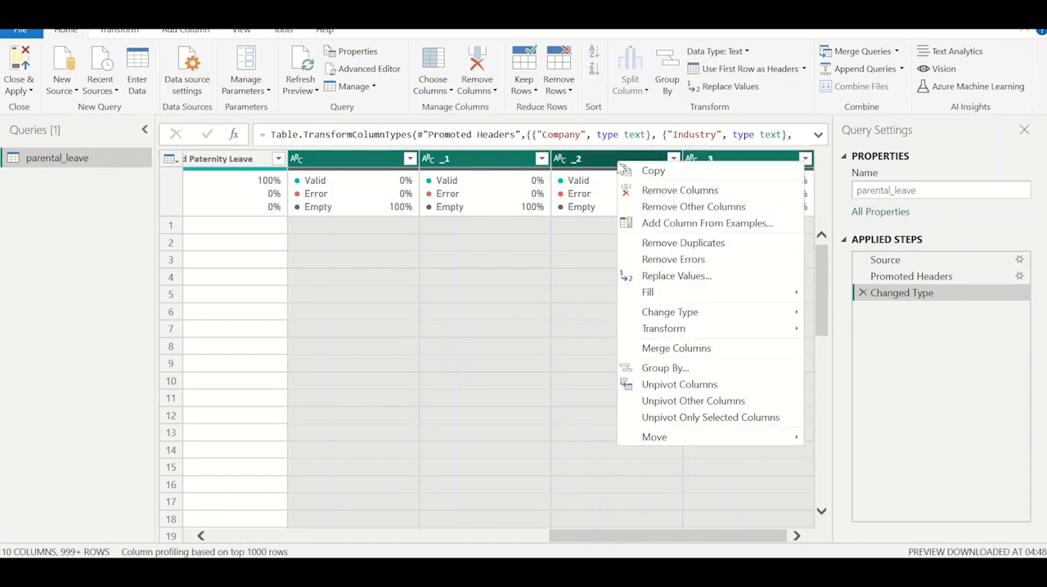
click(679, 191)
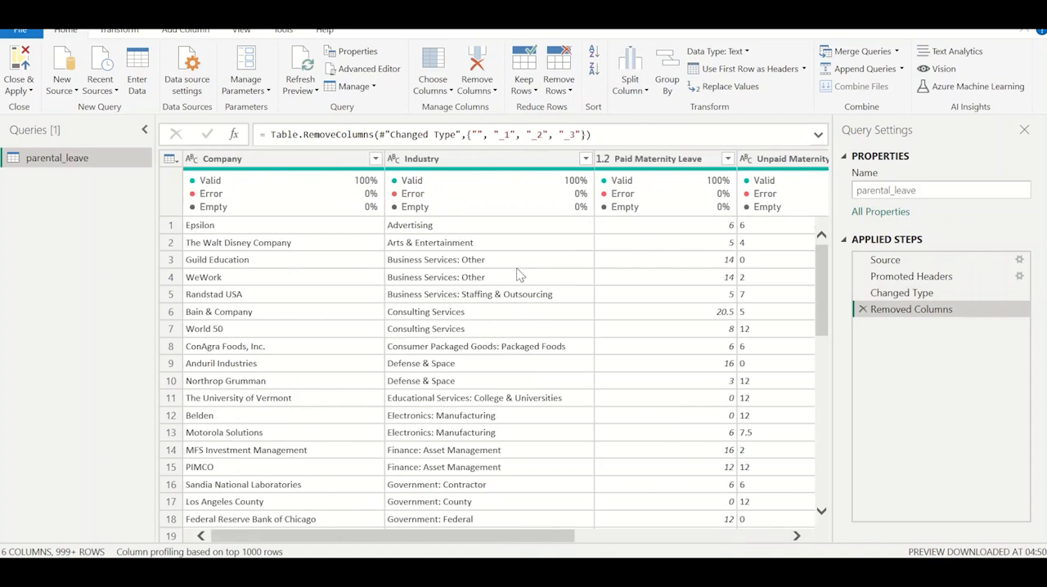
Duplicate the Industry column in the parental_leave query.
scroll(518, 275, right, 3)
click(396, 158)
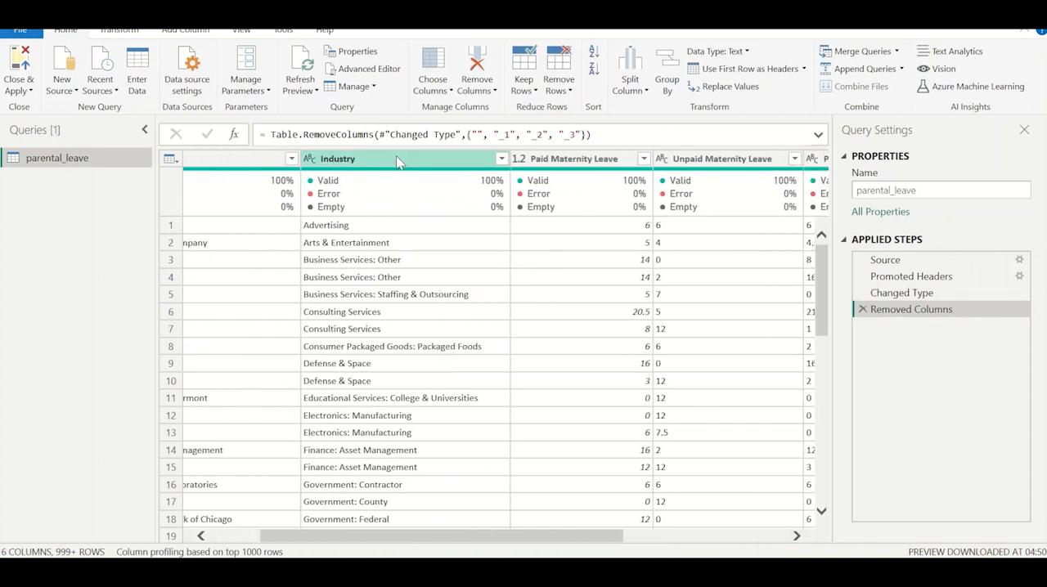
right_click(396, 157)
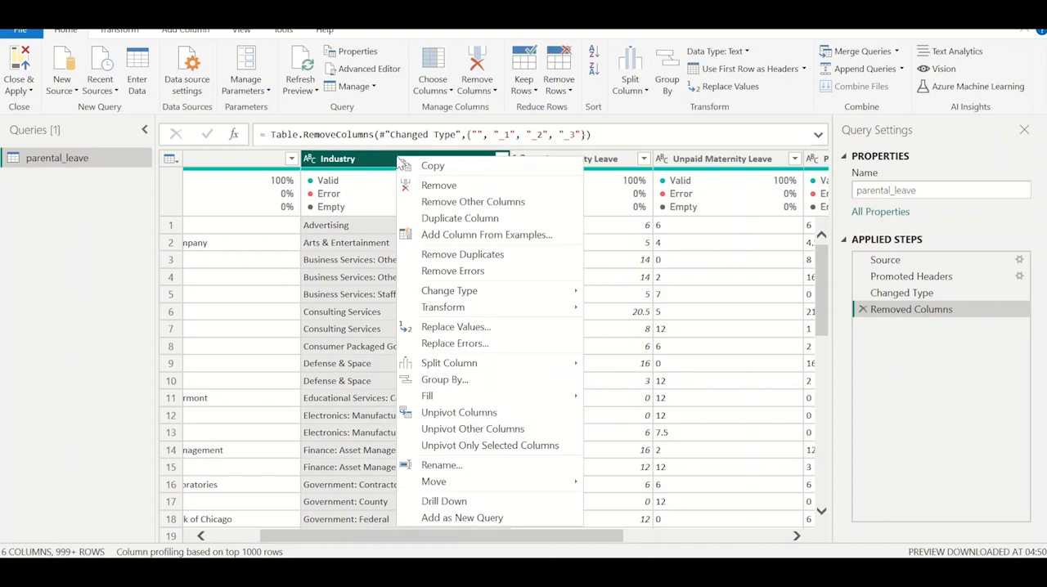
click(452, 219)
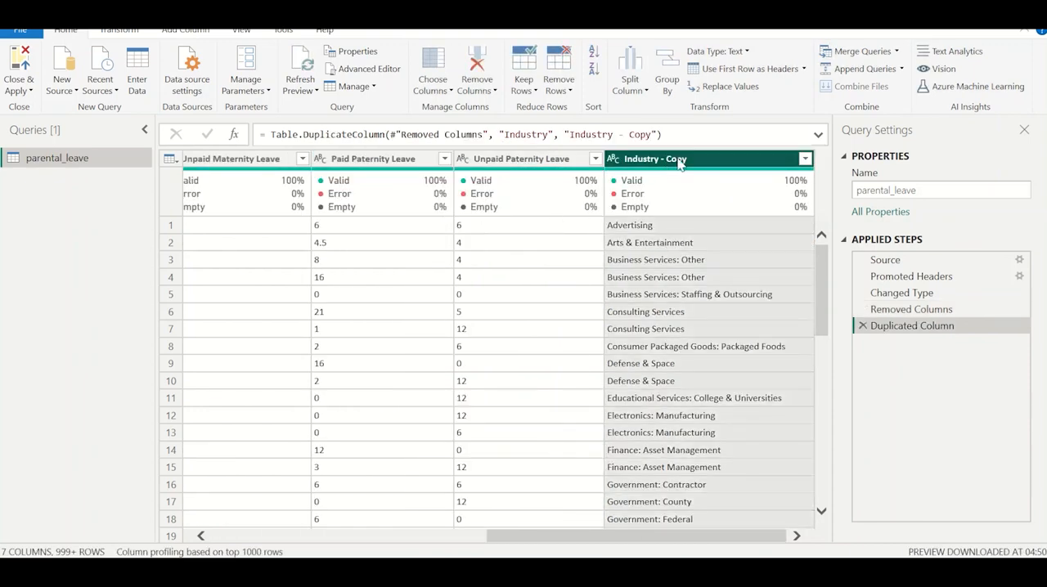
Split the Industry - Copy column by the colon delimiter, at the left-most delimiter only.
right_click(677, 159)
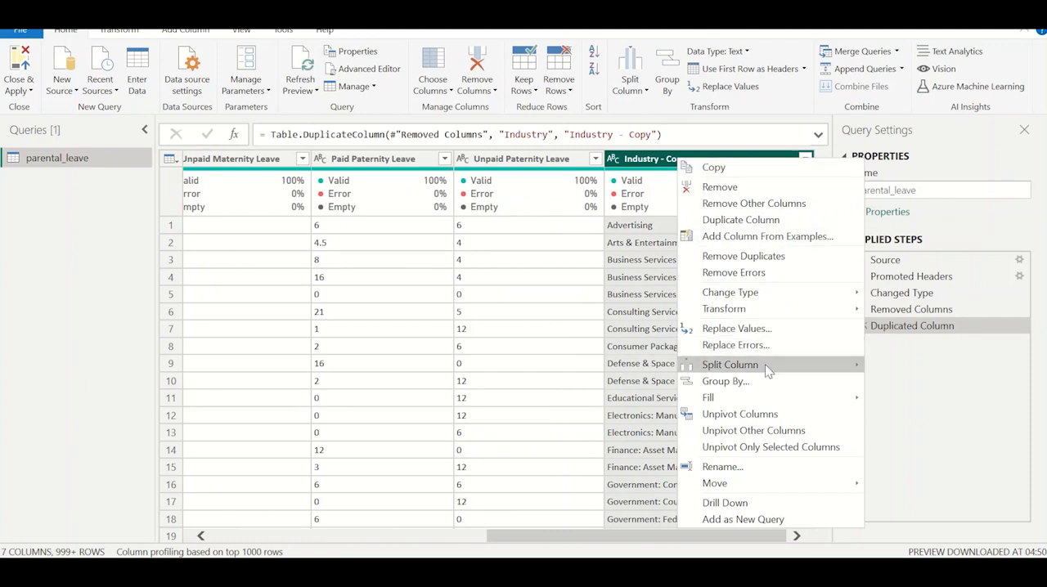
mouse_move(764, 364)
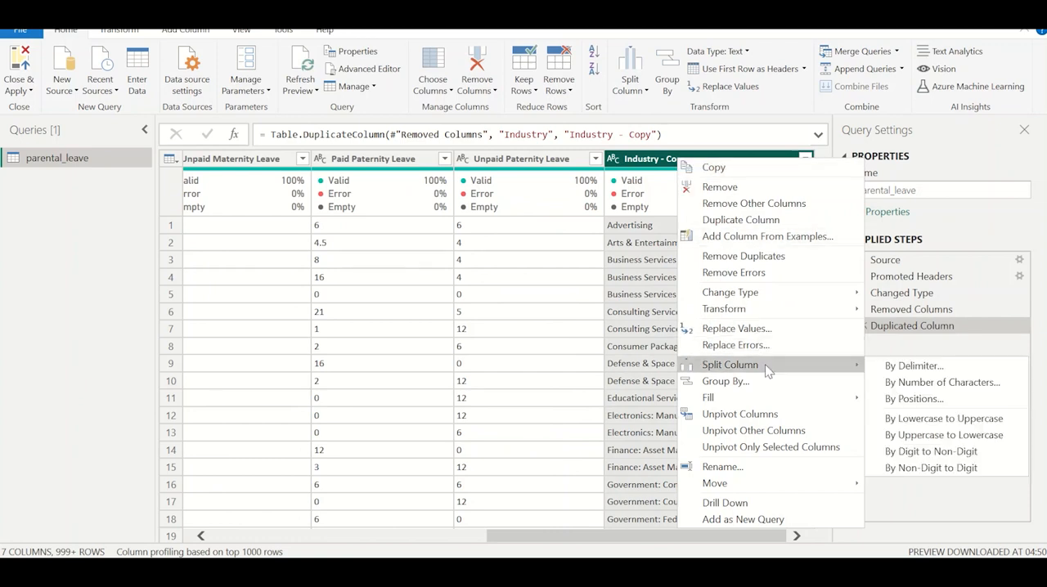
click(890, 368)
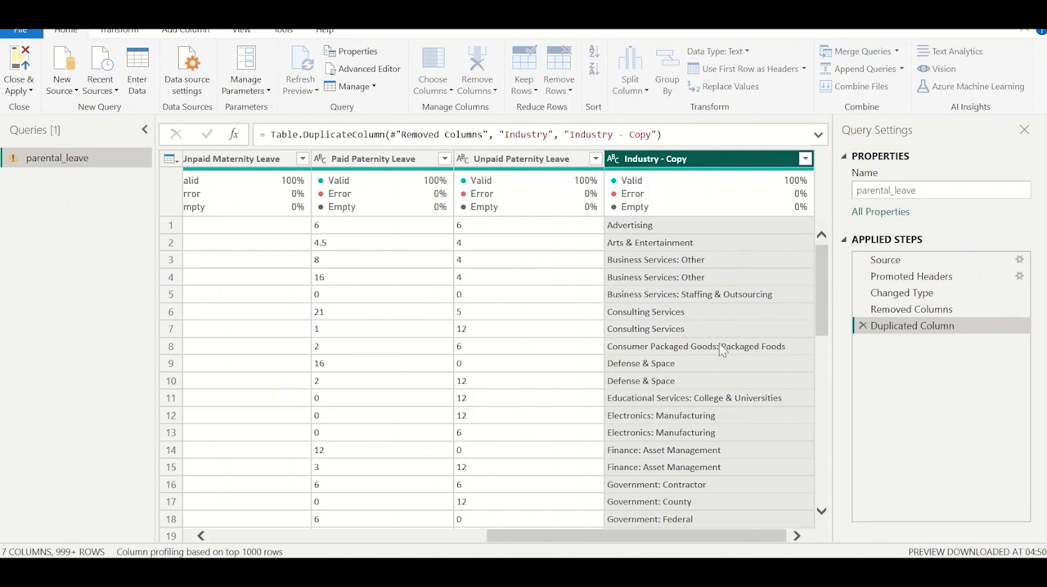
click(310, 197)
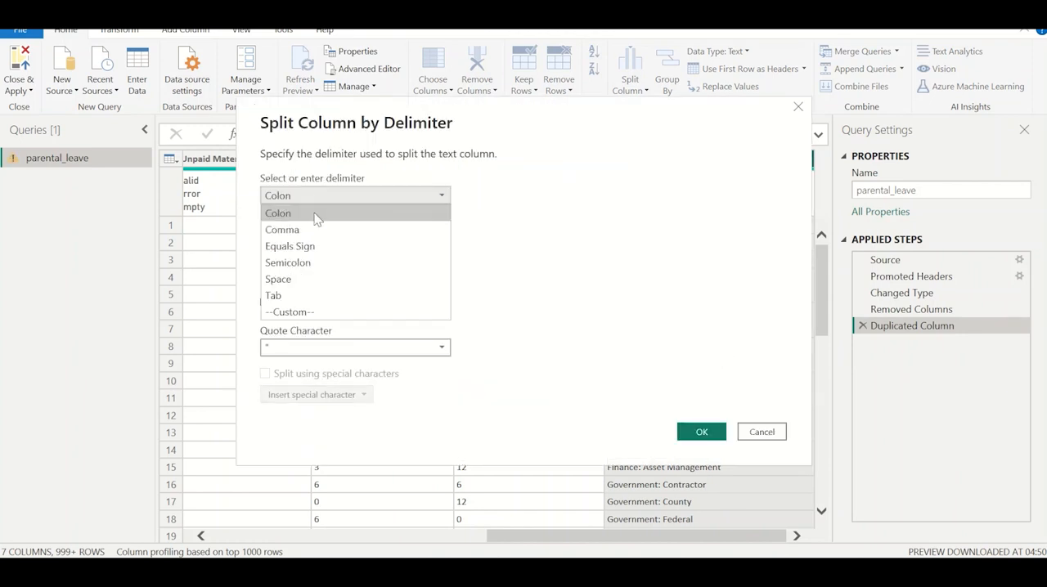
click(286, 216)
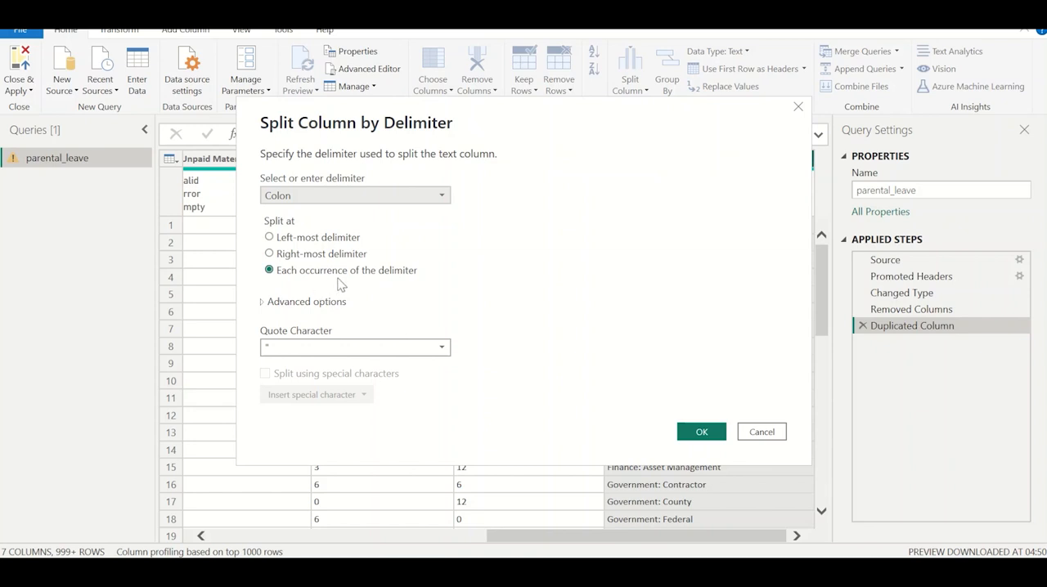
click(309, 239)
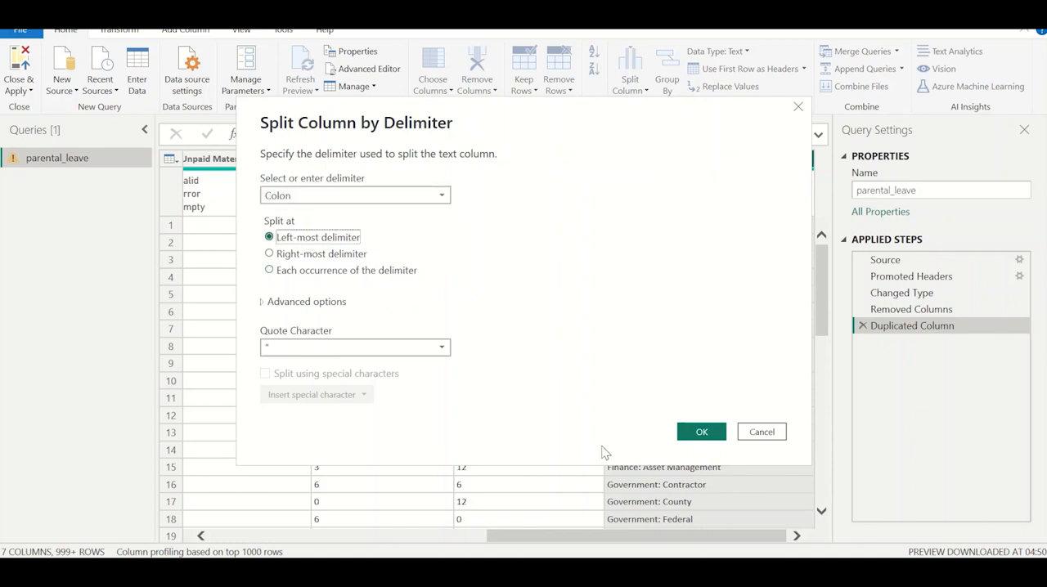
click(702, 432)
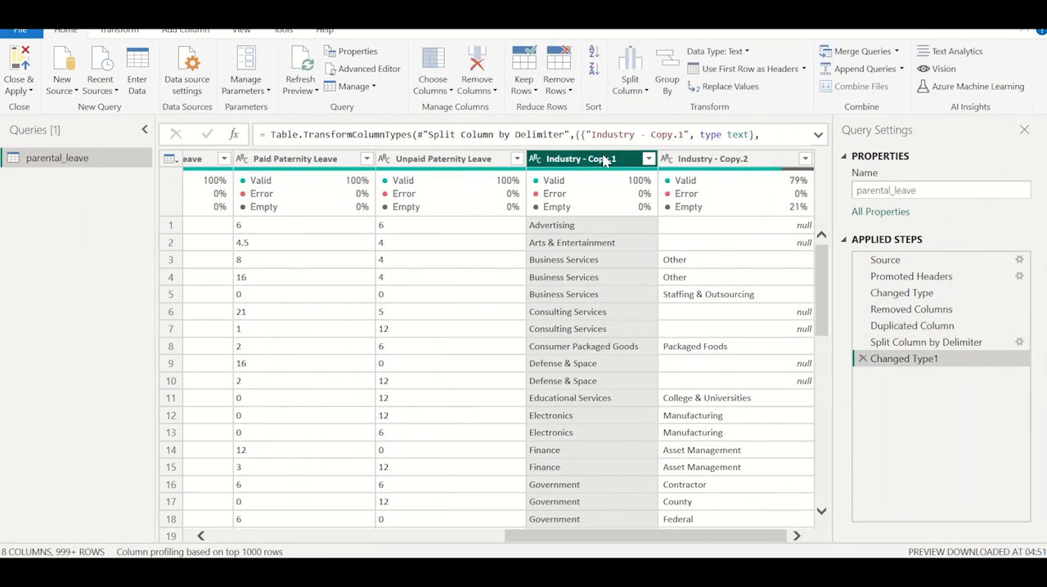
Try to rename the Industry - Copy.1 column to Industry.
double_click(603, 157)
text(Industry)
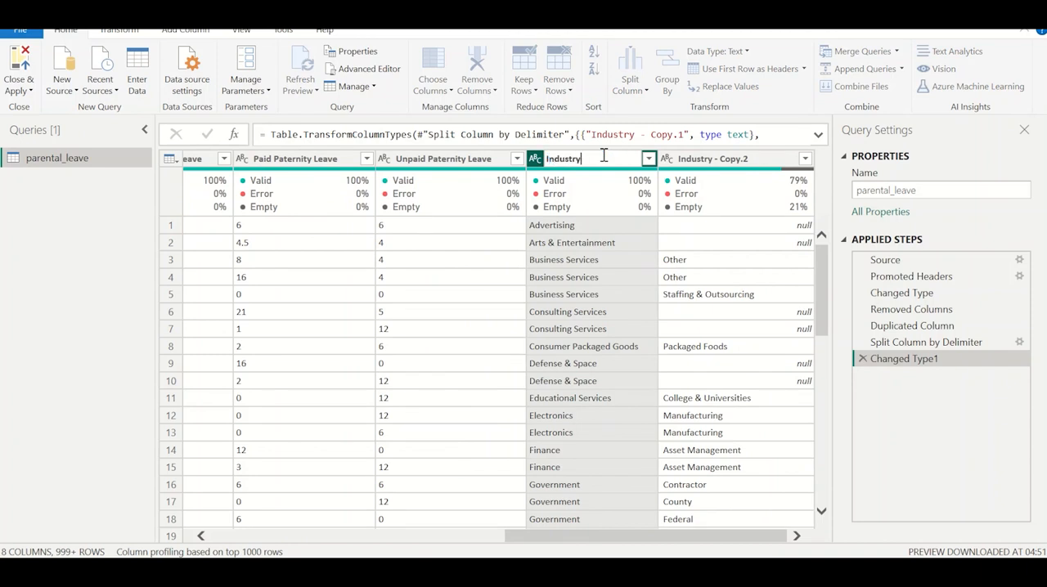
key(Return)
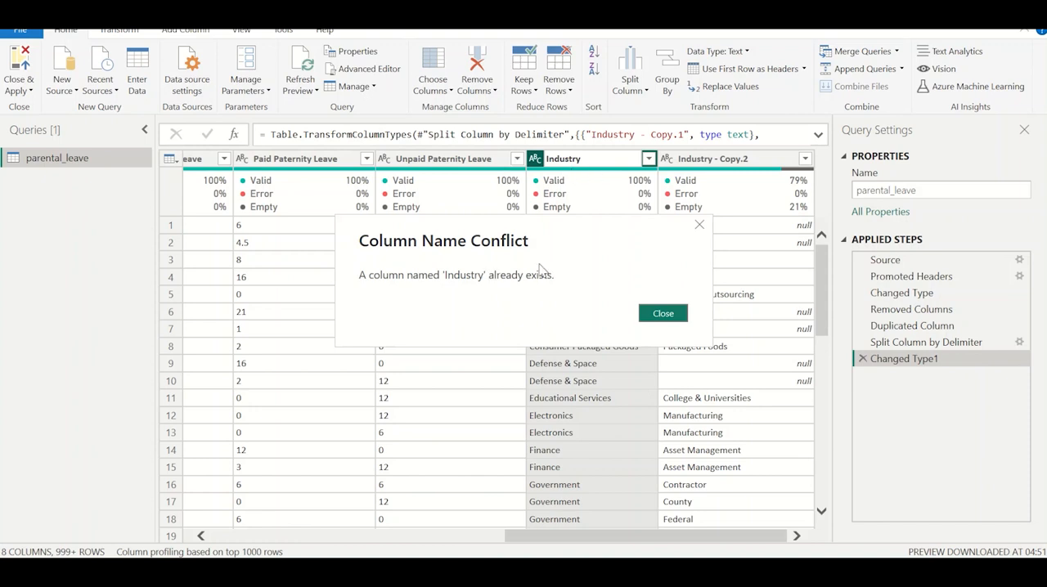
click(663, 313)
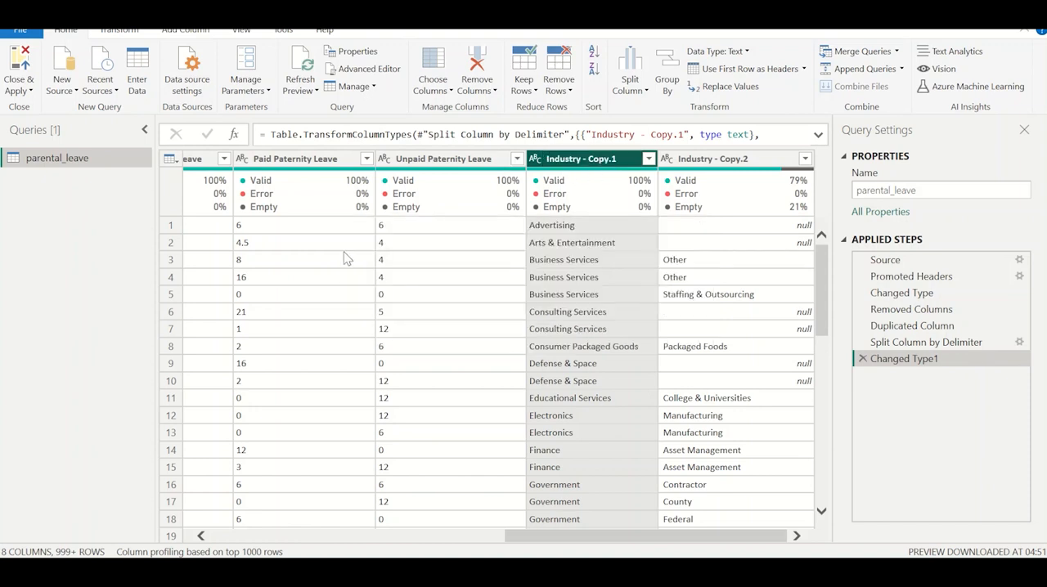
Rename the original Industry column, next to Company, to Industry_Main.
click(448, 161)
double_click(448, 159)
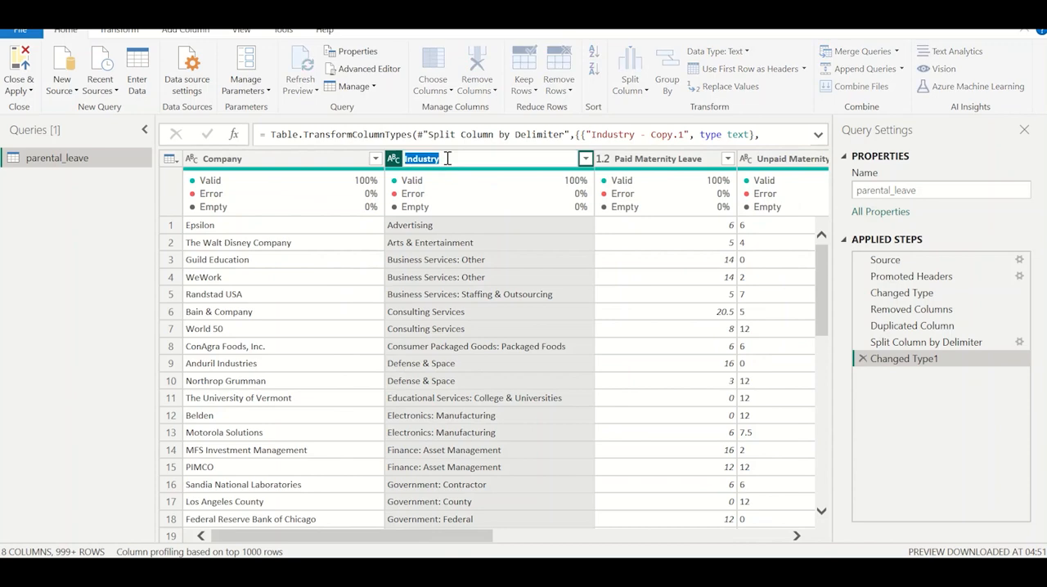
click(447, 158)
text(_Main)
key(Return)
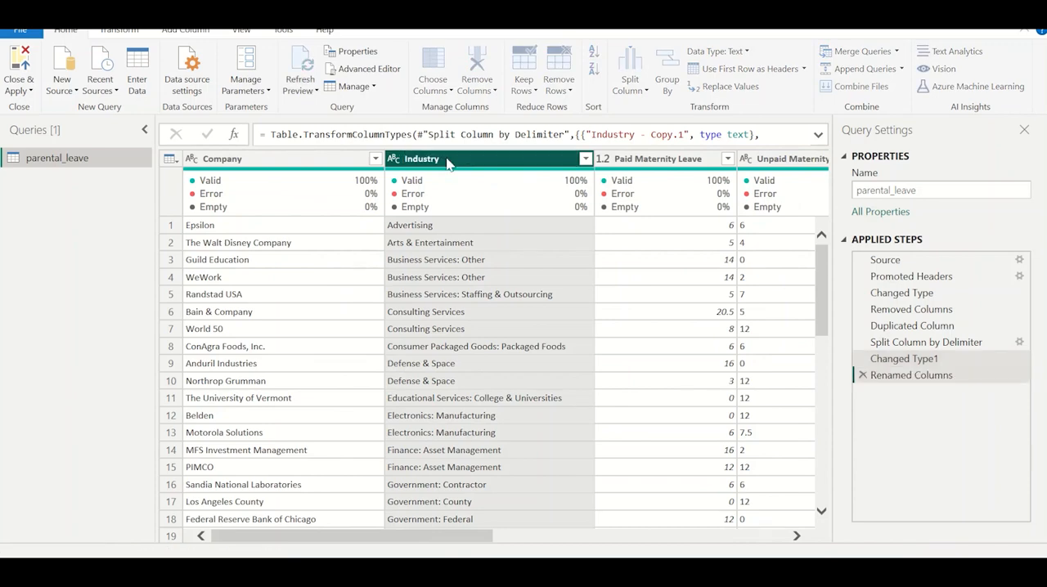
Rename the Industry - Copy.1 column, which holds the text before the colon, to Industry.
scroll(692, 257, right, 5)
double_click(602, 160)
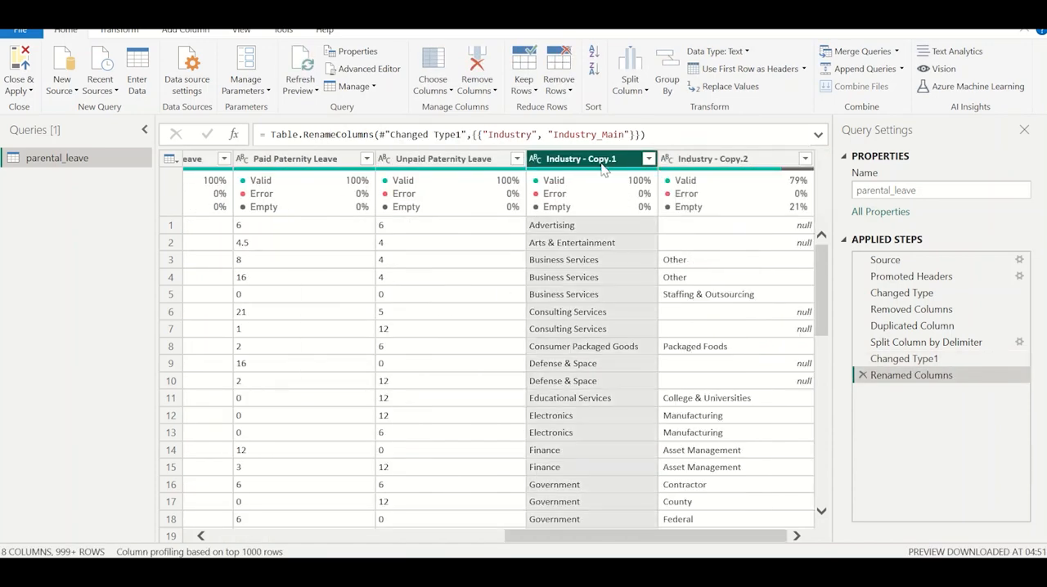
text(Ind)
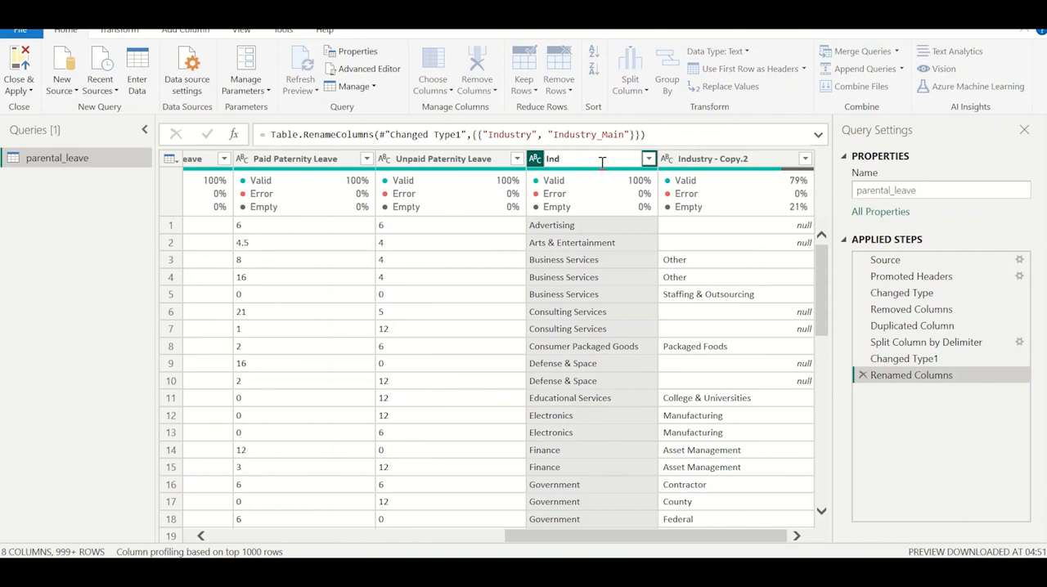
text(ustry)
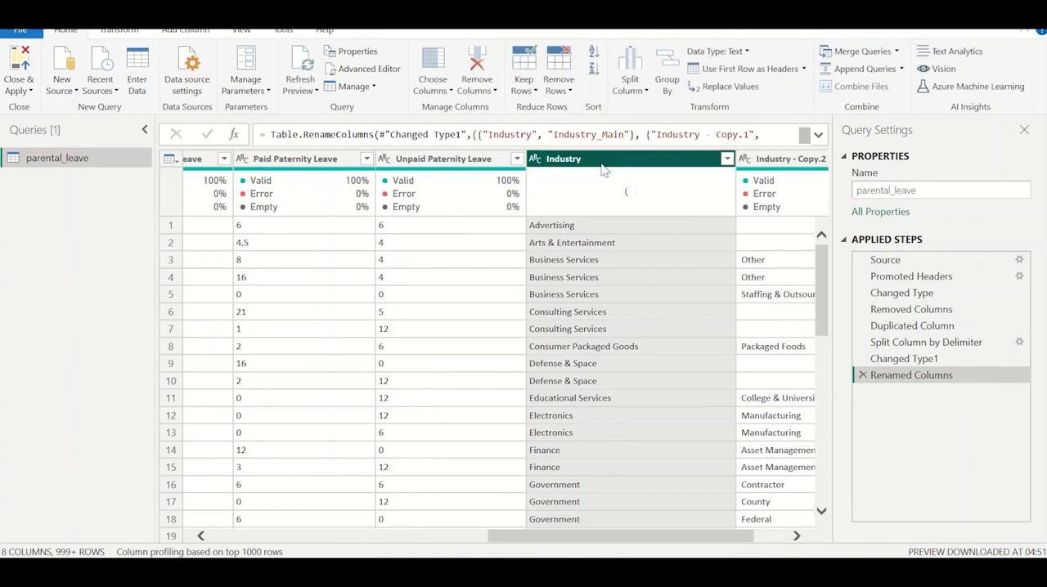
Rename the Industry - Copy.2 column to Sub-Industry.
double_click(767, 158)
text(Sub-Indus)
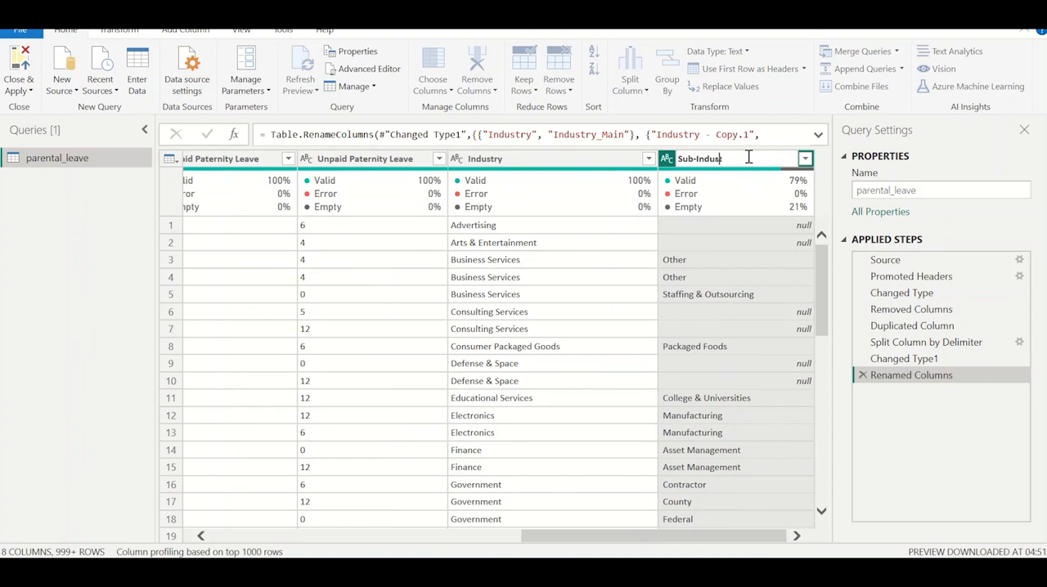
text(try)
key(Return)
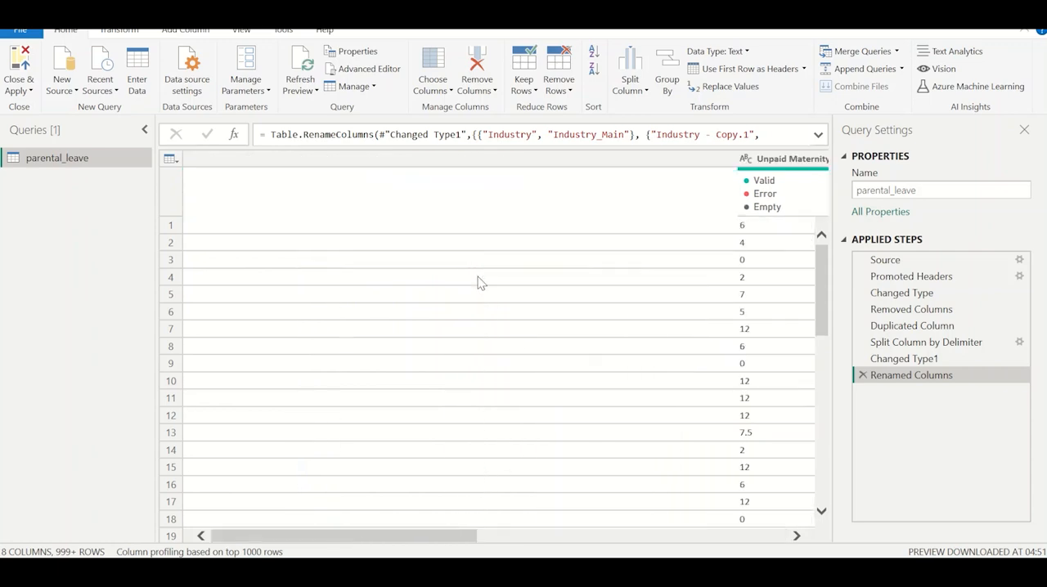
Examine the data types of the paid and unpaid maternity and paternity leave columns, comparing Unpaid Maternity Leave with Paid Maternity Leave.
click(257, 164)
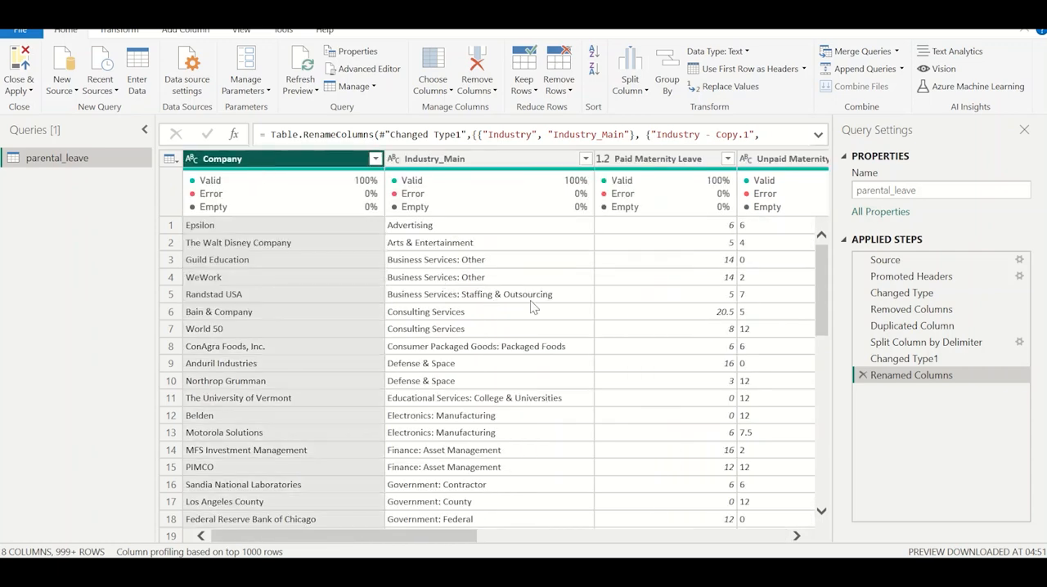
scroll(533, 306, right, 5)
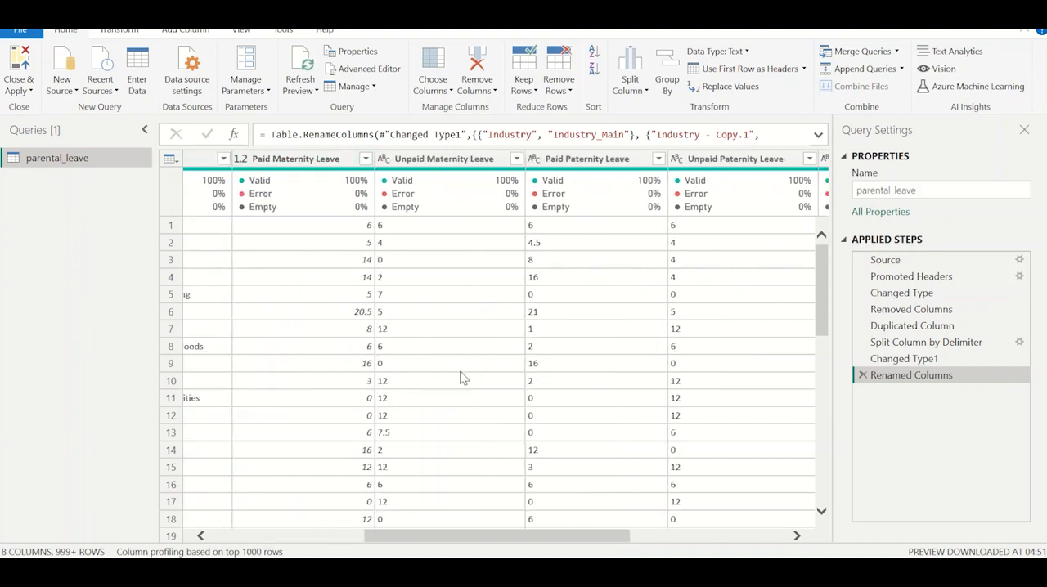
click(439, 160)
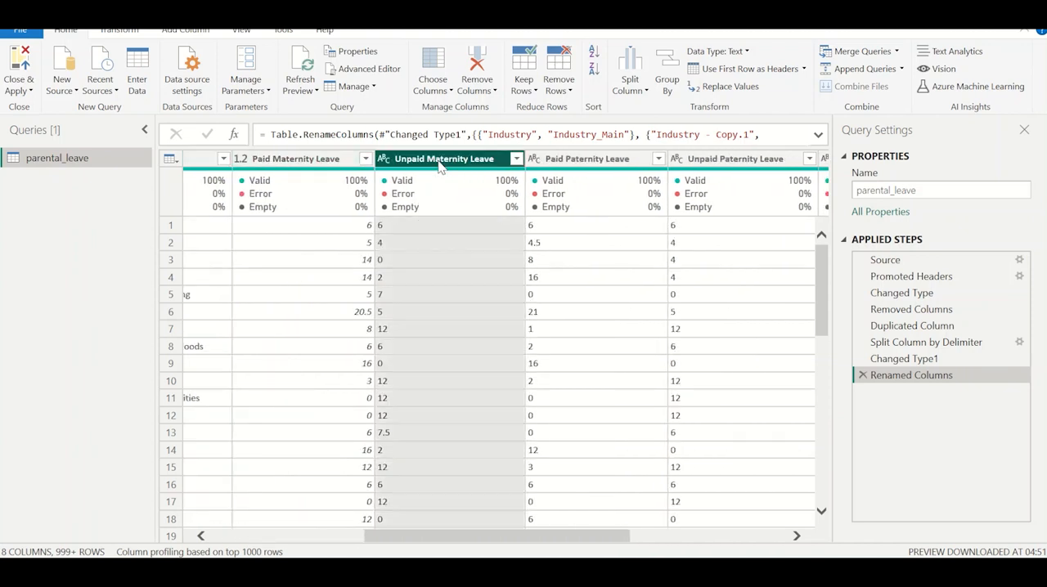
click(590, 162)
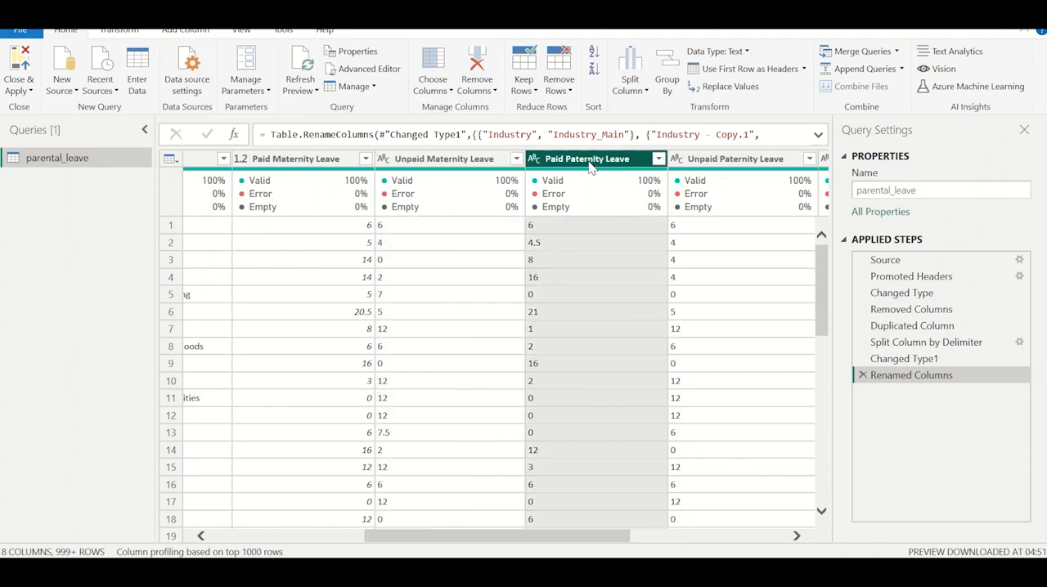
click(745, 160)
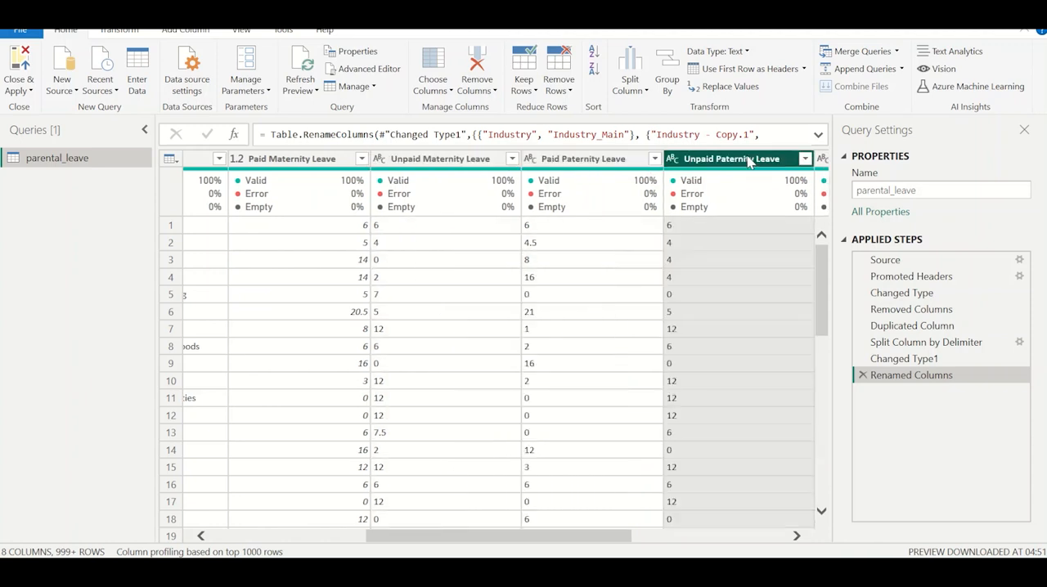
click(381, 161)
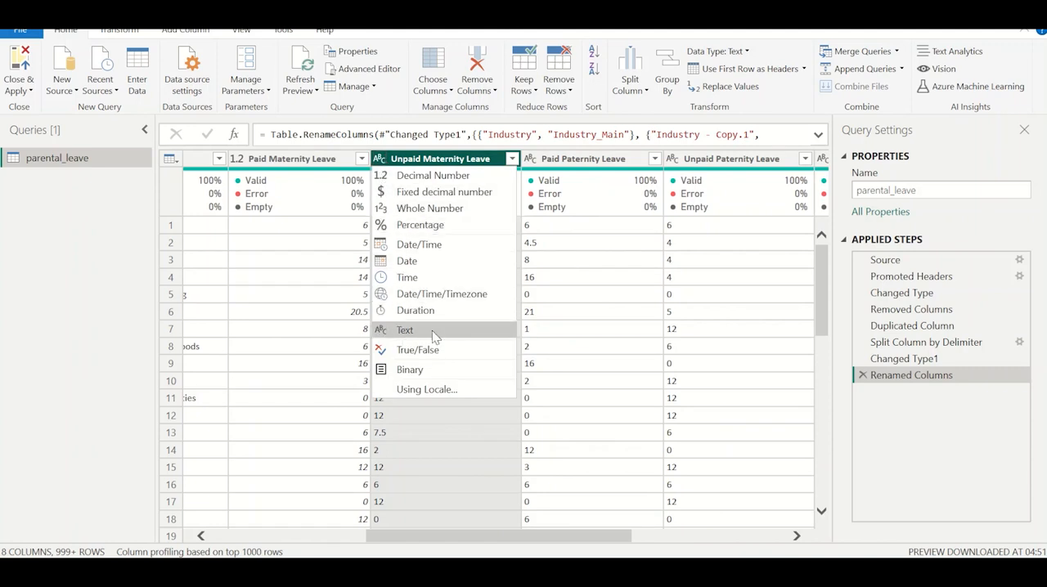
click(277, 292)
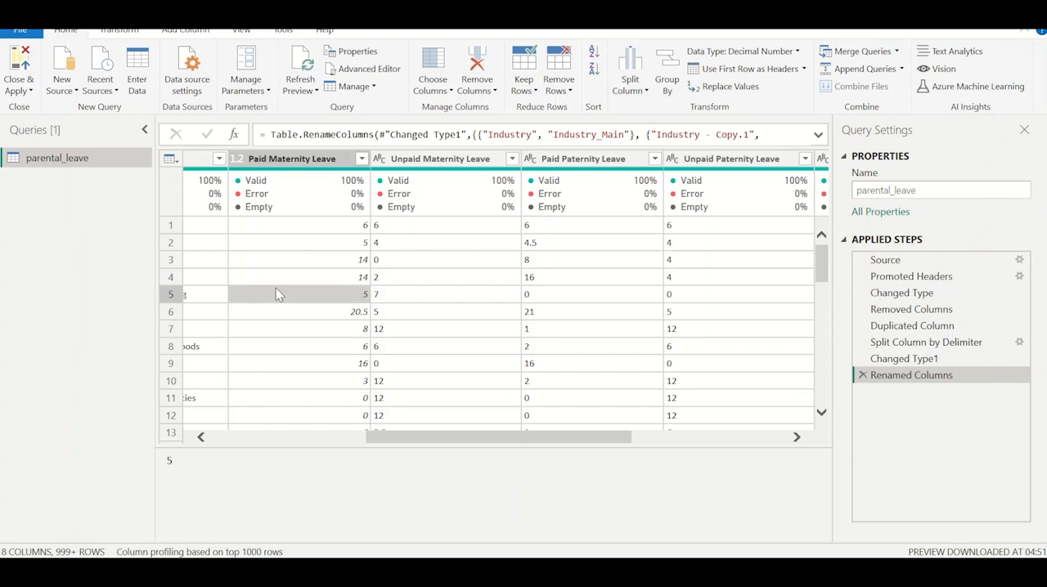
click(382, 160)
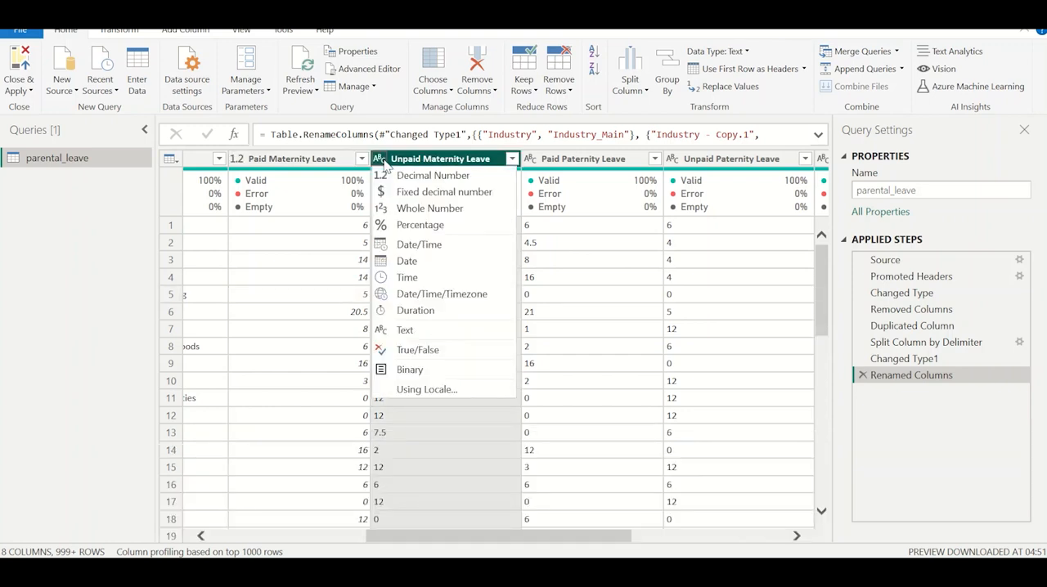
click(299, 295)
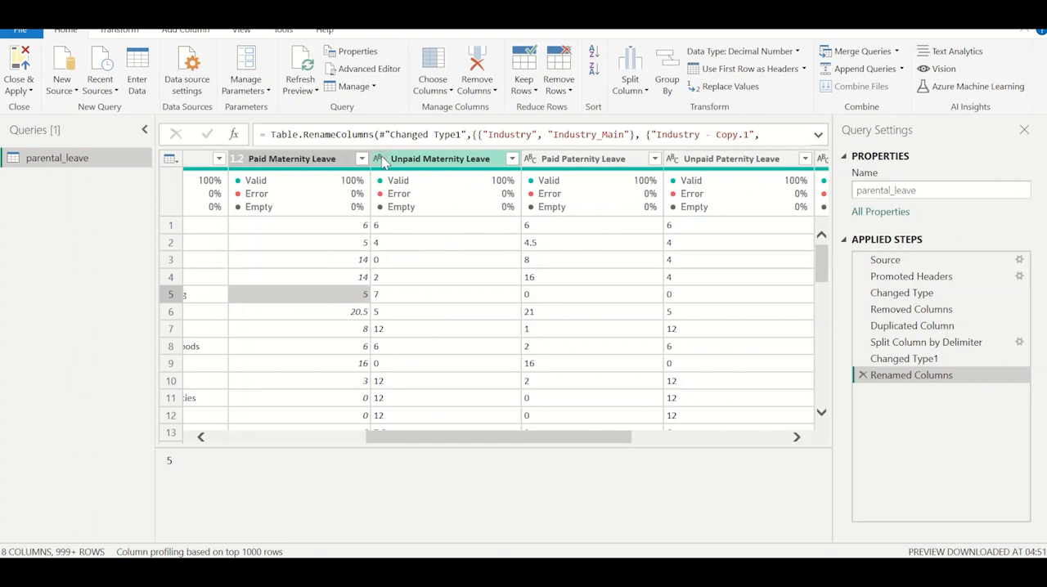
click(285, 161)
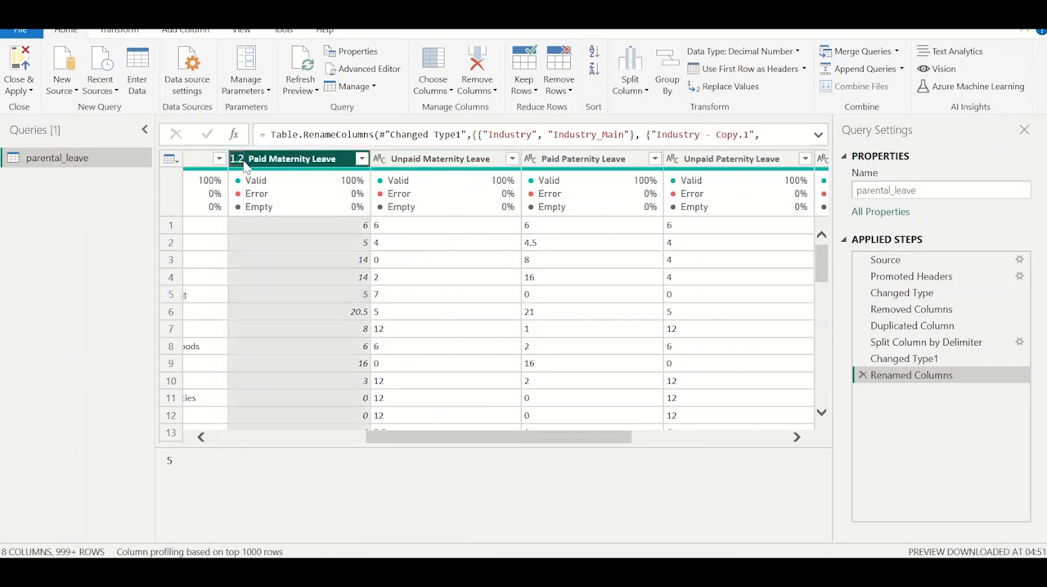
click(238, 159)
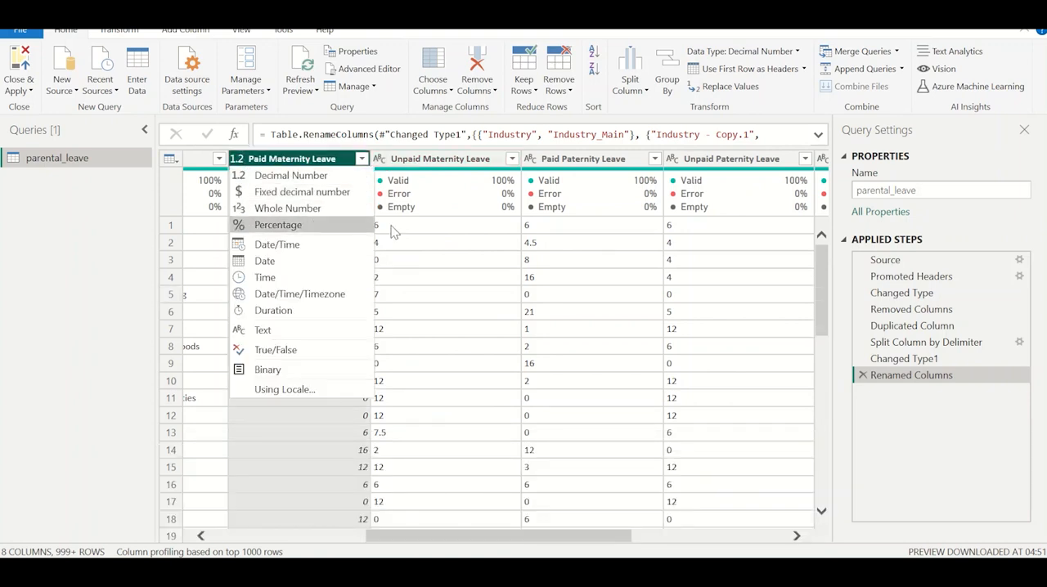
click(425, 242)
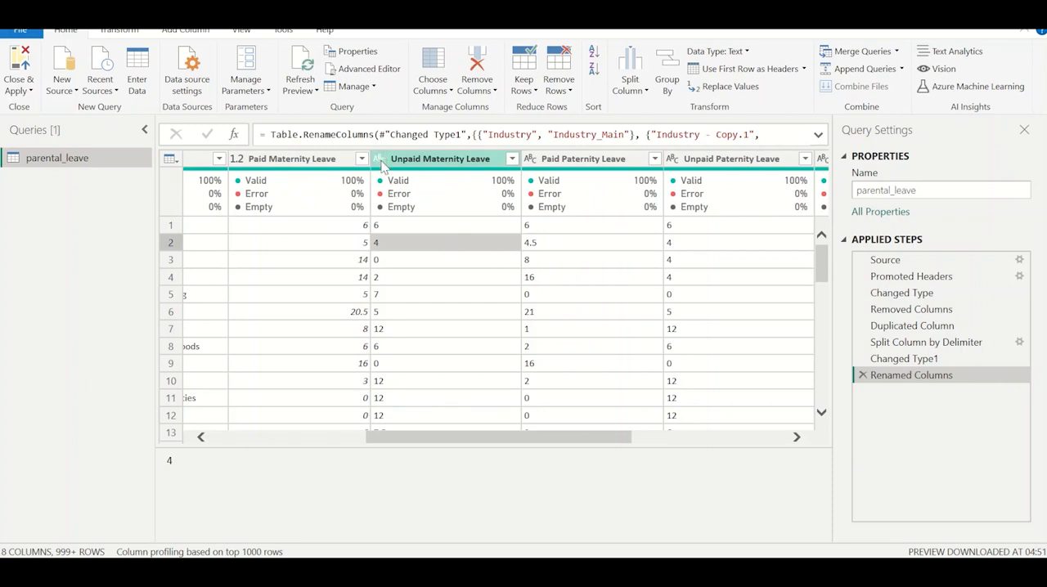
click(380, 161)
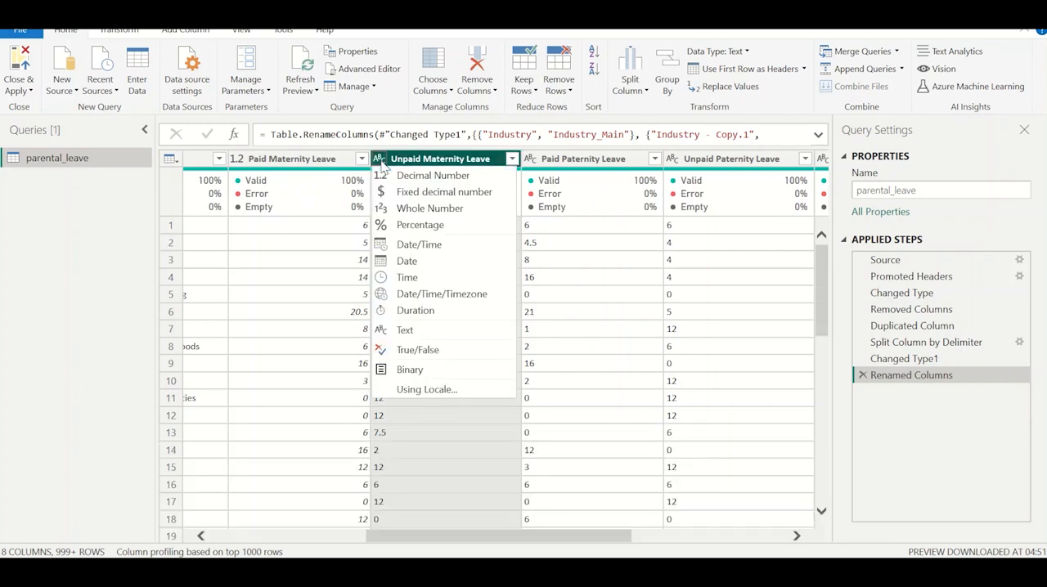
click(332, 229)
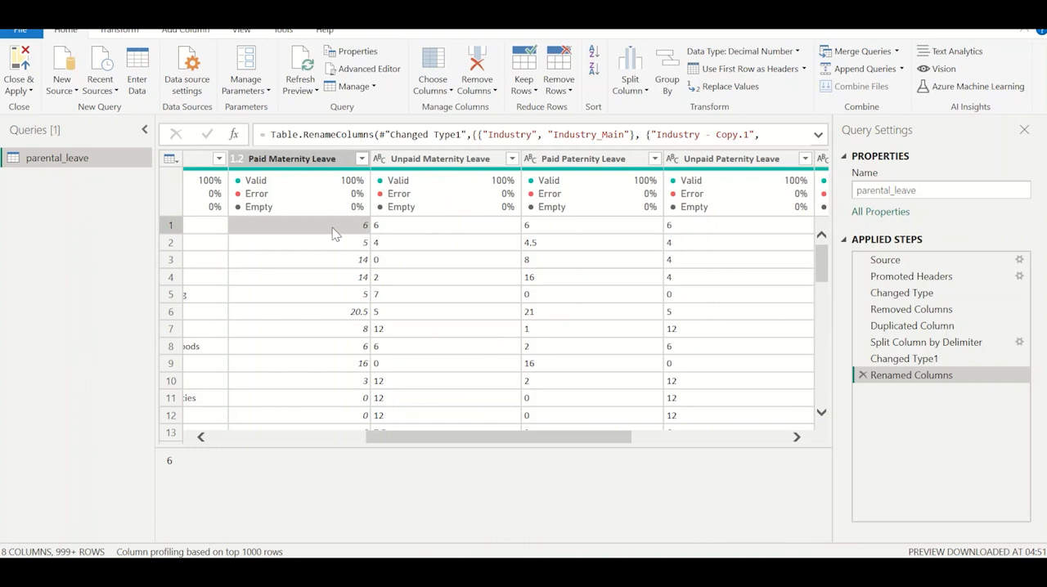
Filter the Unpaid Maternity Leave column to only its N/A values and examine those rows across the other columns.
click(512, 159)
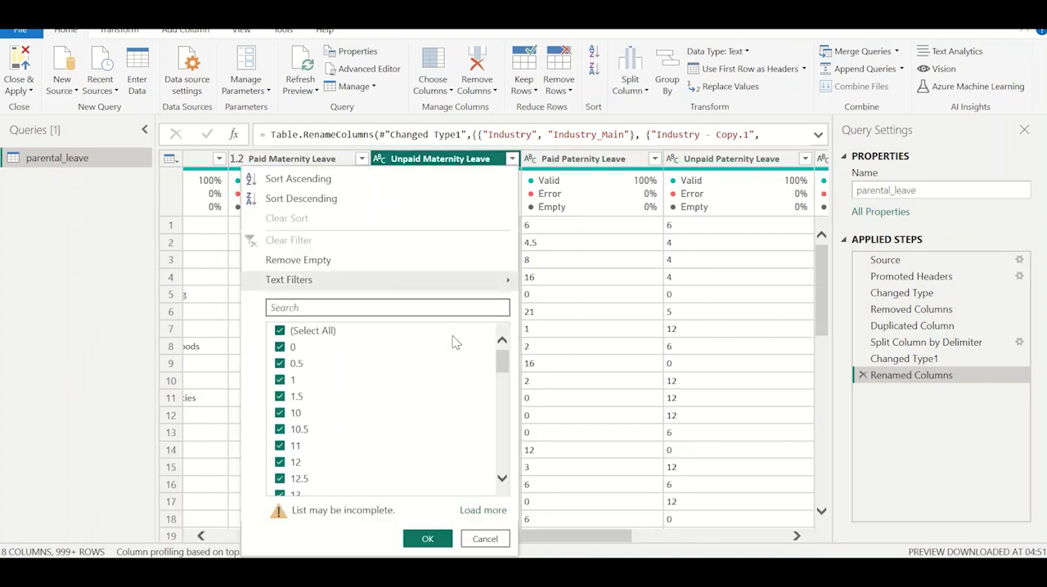
click(482, 509)
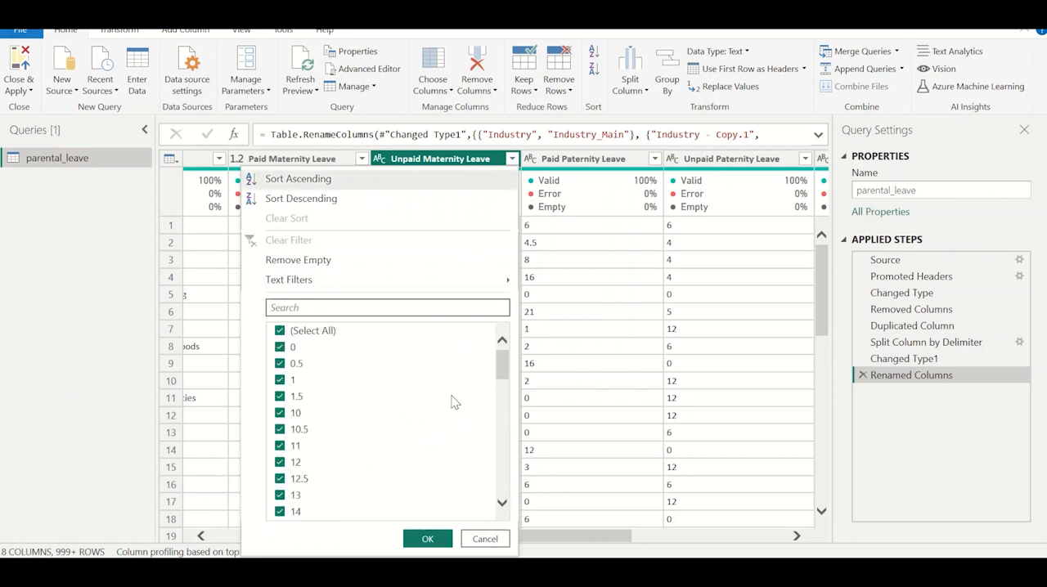
drag(502, 364, 501, 480)
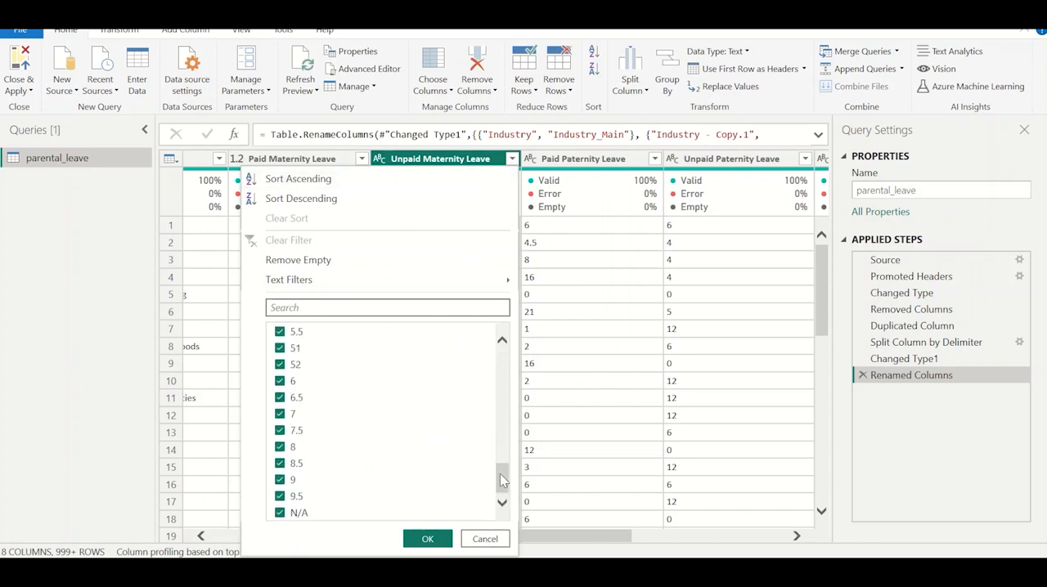
click(280, 513)
drag(499, 470, 508, 330)
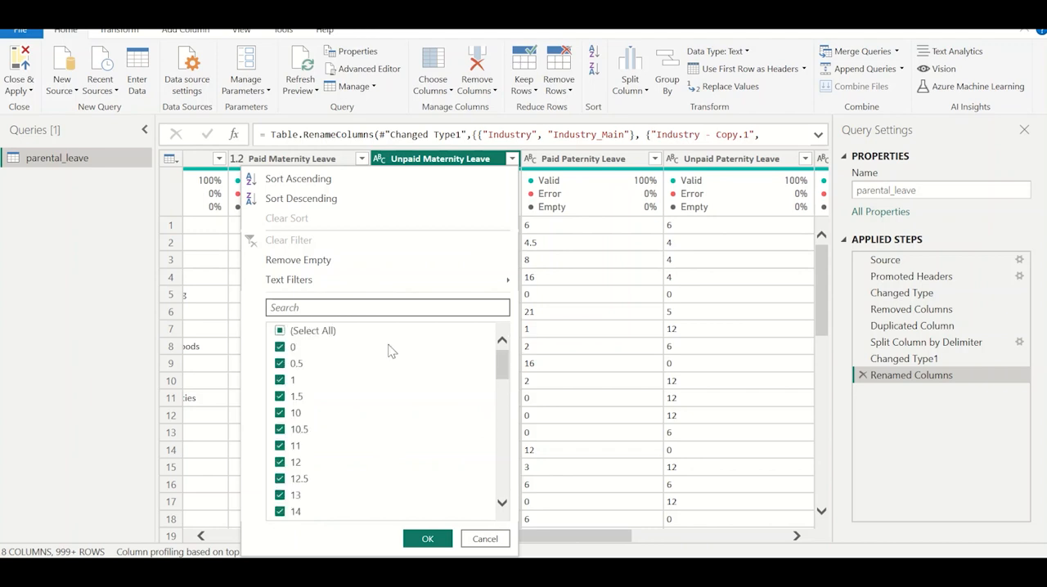
click(300, 339)
scroll(327, 458, down, 10)
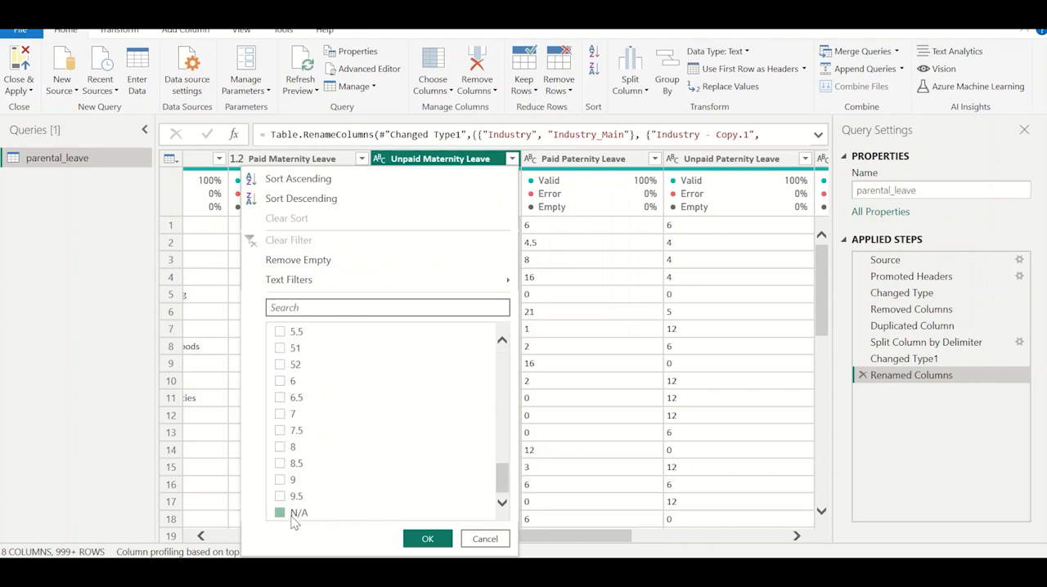
click(425, 538)
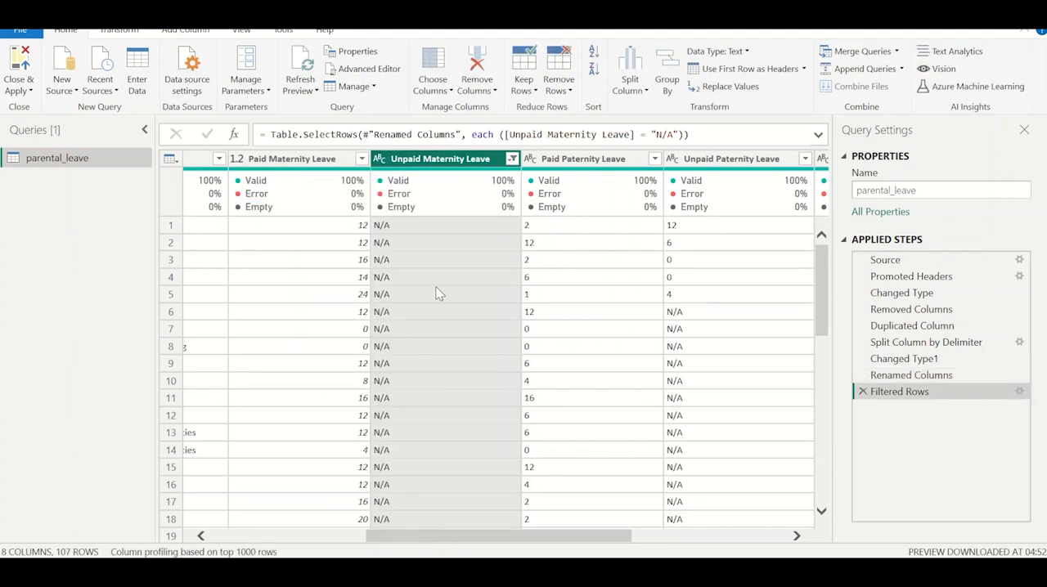
scroll(436, 288, left, 3)
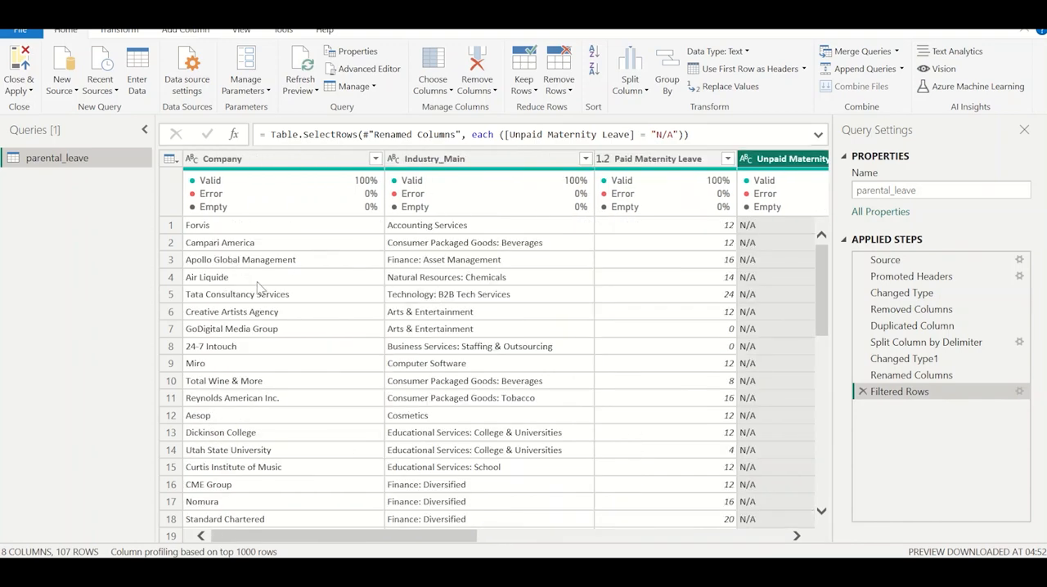
scroll(428, 299, right, 5)
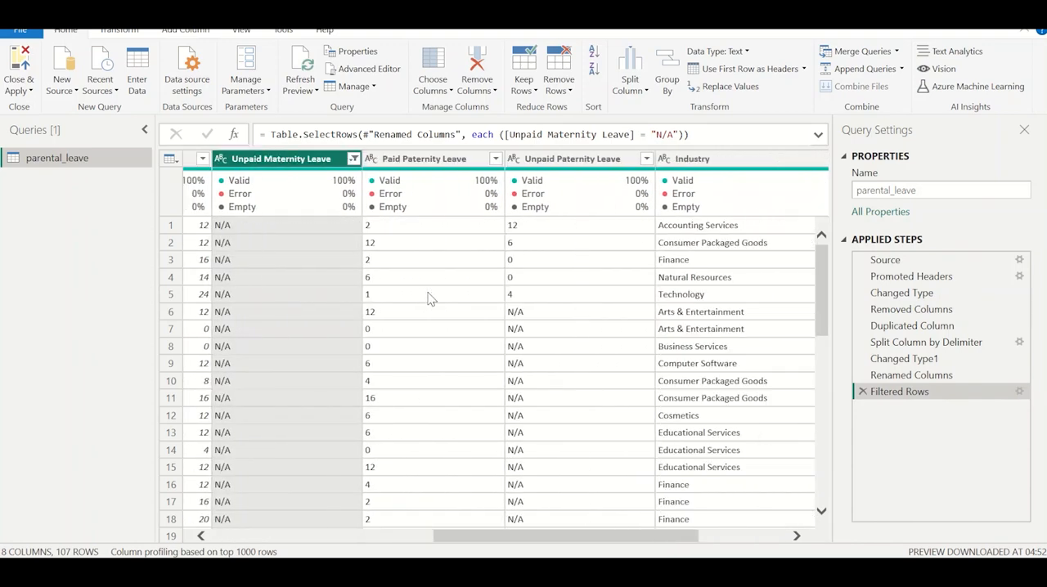
click(258, 247)
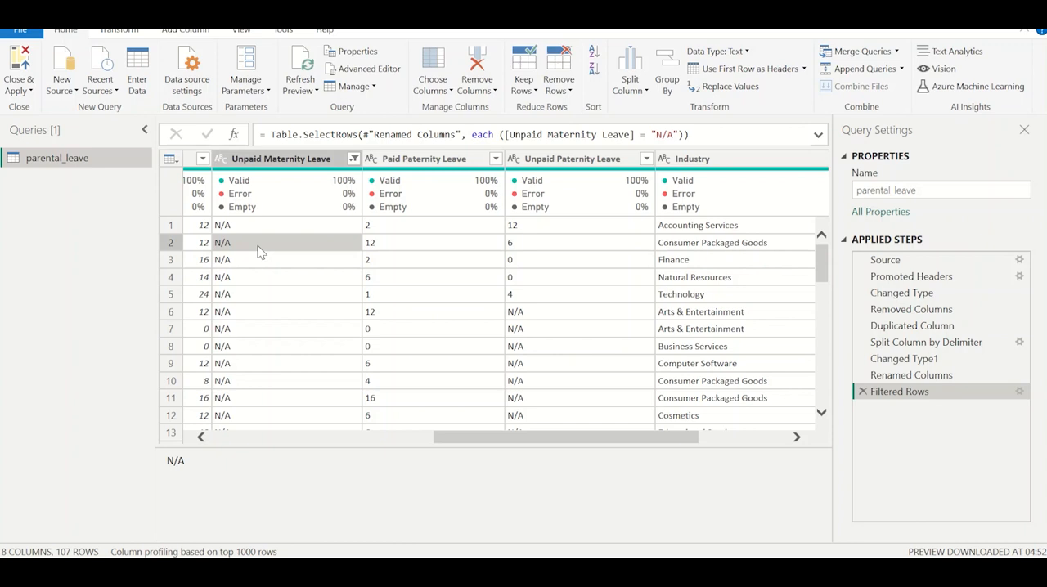
Delete the applied step that filters Unpaid Maternity Leave to N/A.
scroll(258, 252, left, 2)
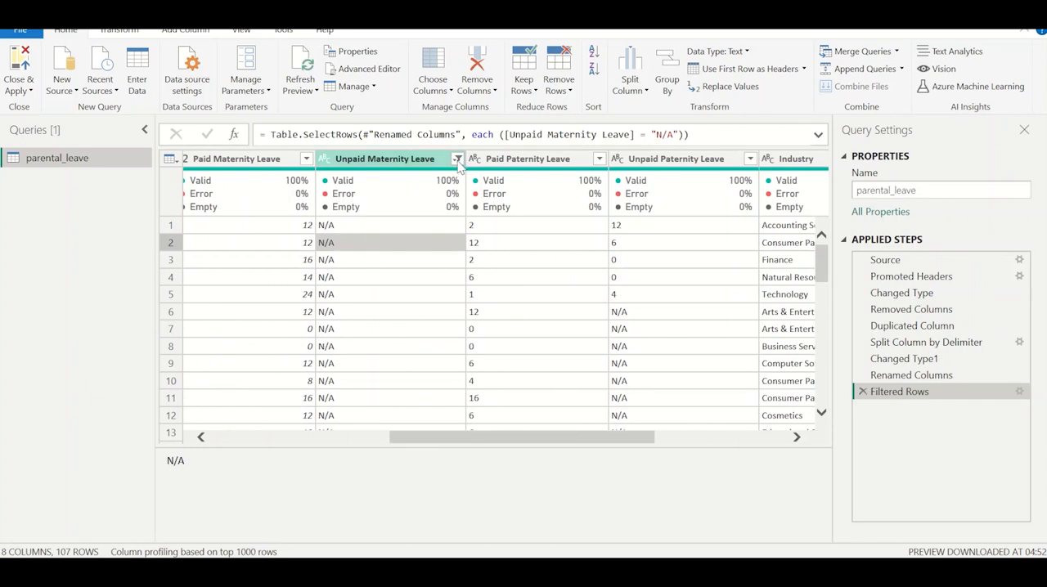
click(456, 160)
click(535, 381)
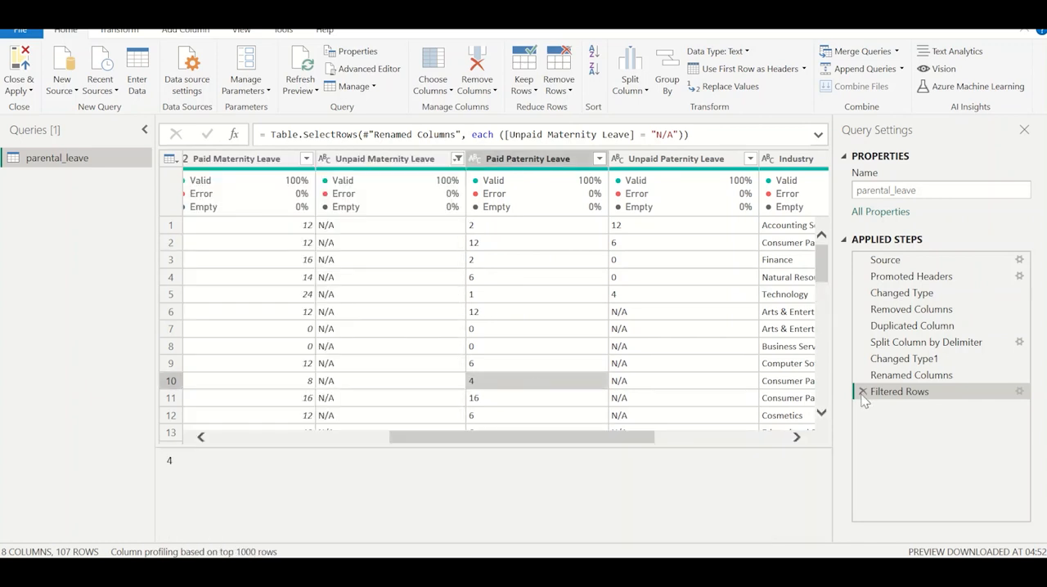
click(862, 392)
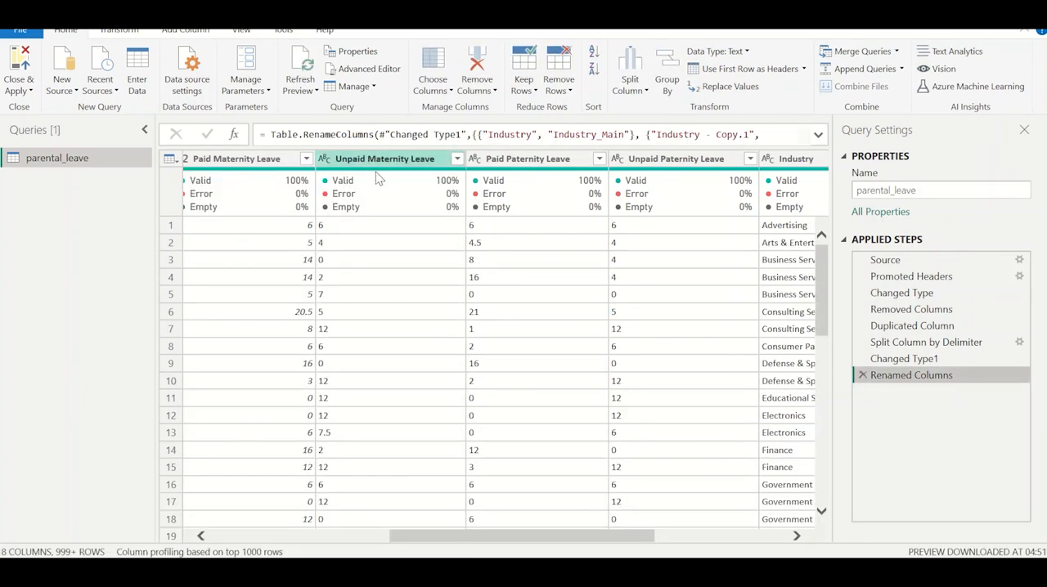
Replace the value N/A with null in the Unpaid Maternity Leave column.
scroll(411, 266, left, 2)
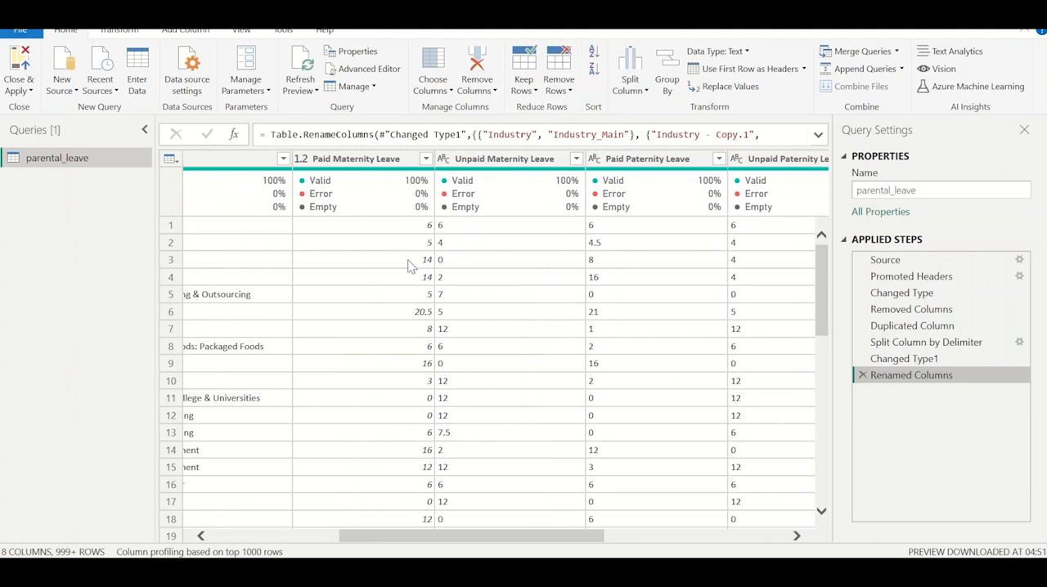
right_click(503, 160)
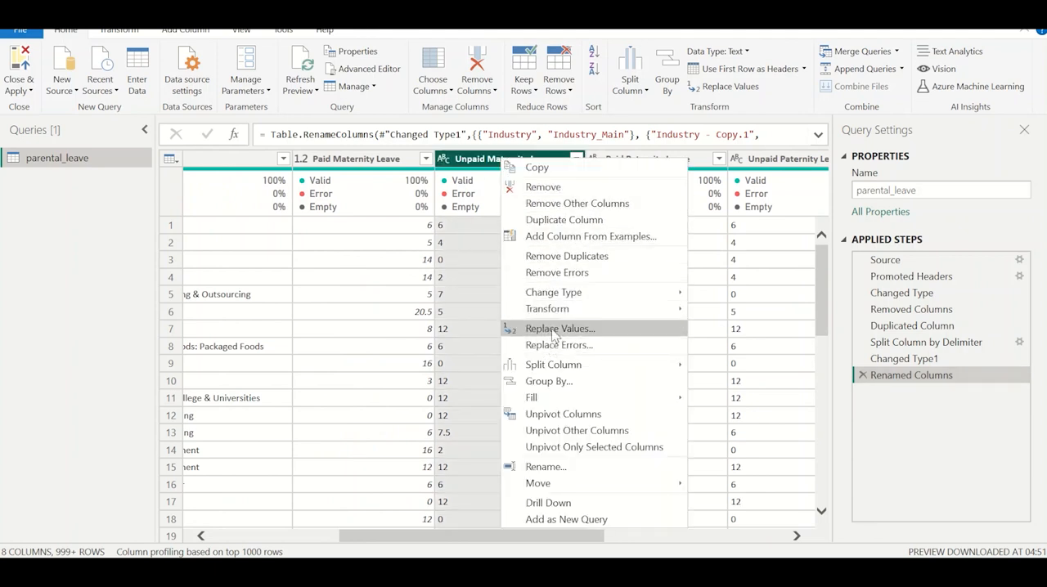
click(552, 331)
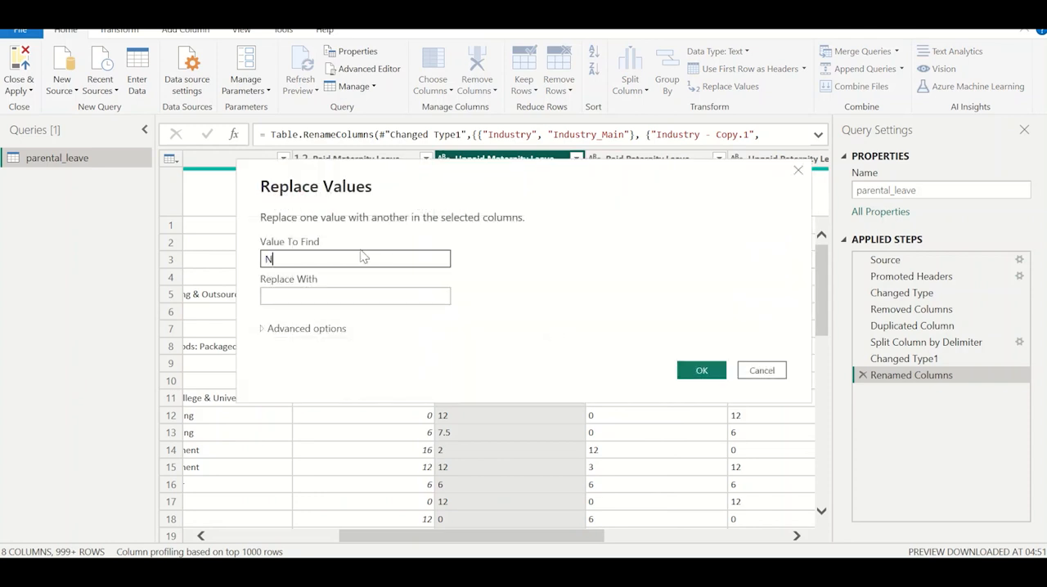
key(Tab)
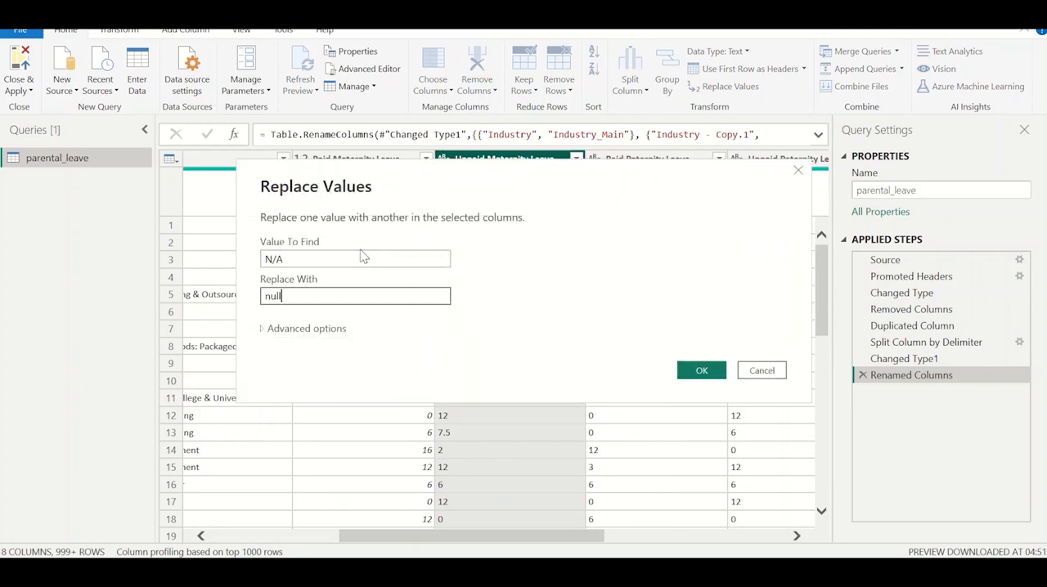
click(687, 378)
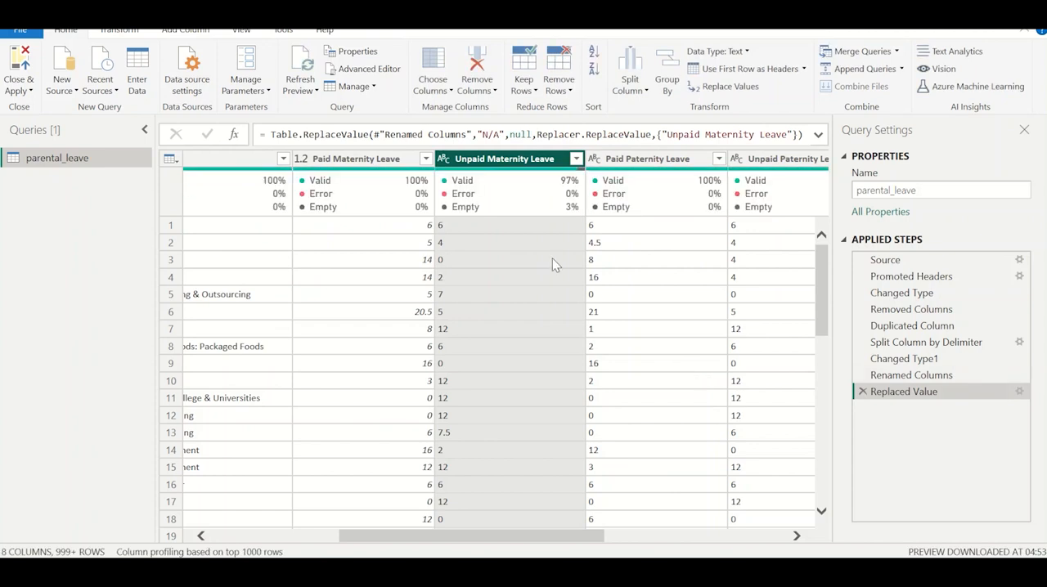
Check the full list of distinct Unpaid Maternity Leave values and apply the filter with every value selected.
click(576, 159)
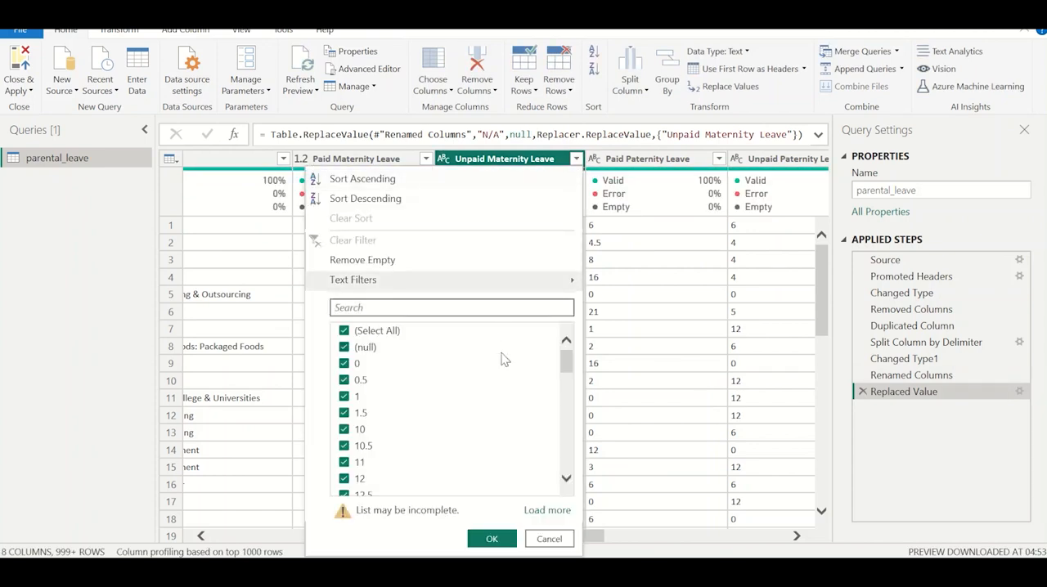
click(547, 510)
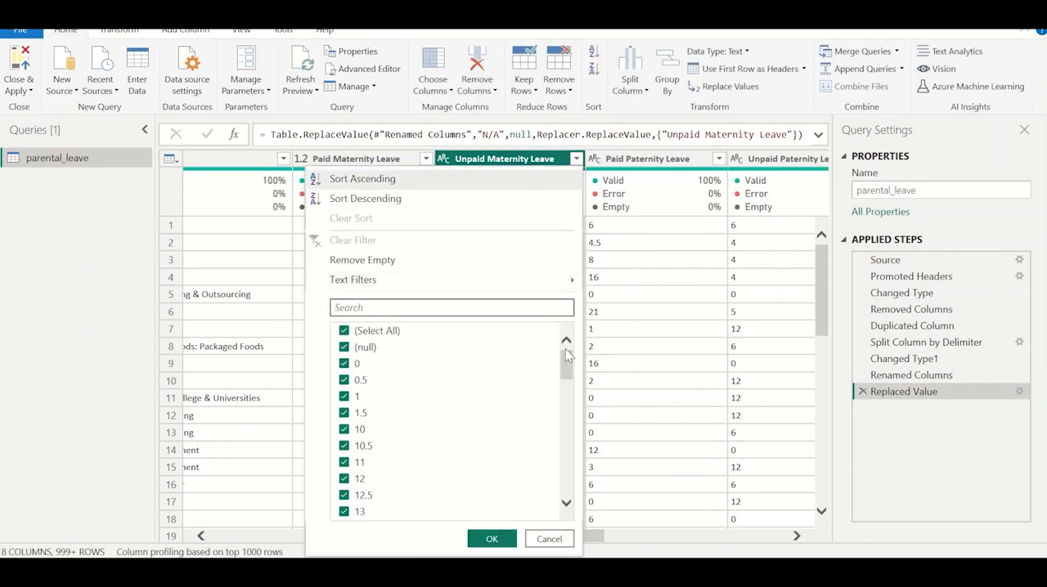
drag(566, 354, 567, 478)
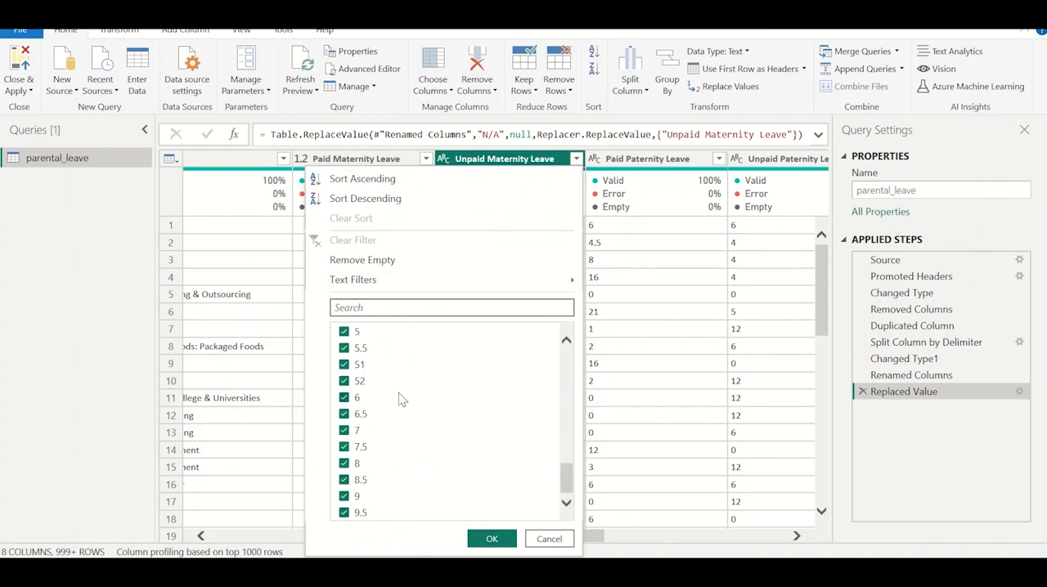
scroll(399, 393, up, 10)
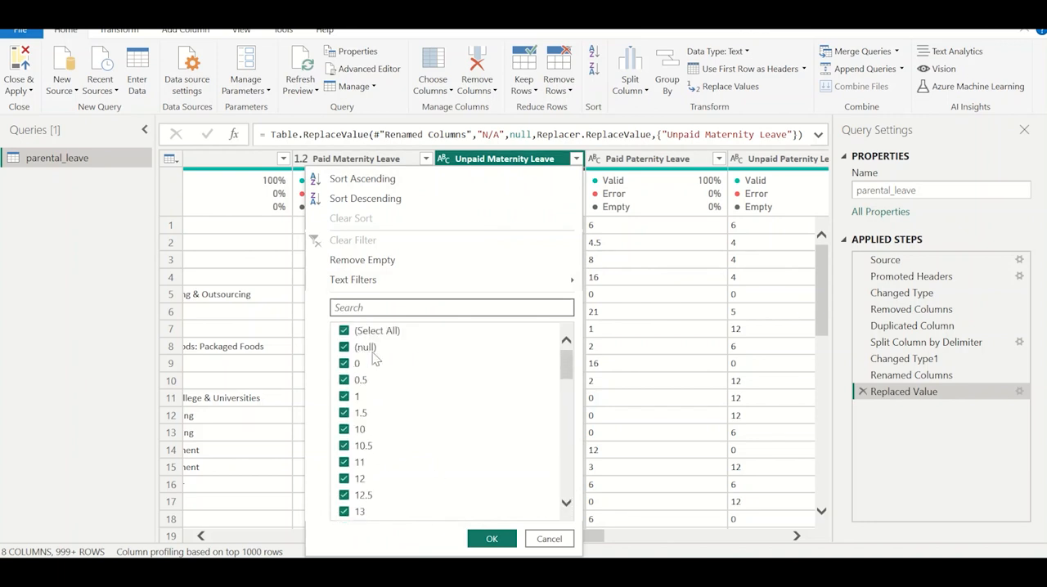
click(494, 537)
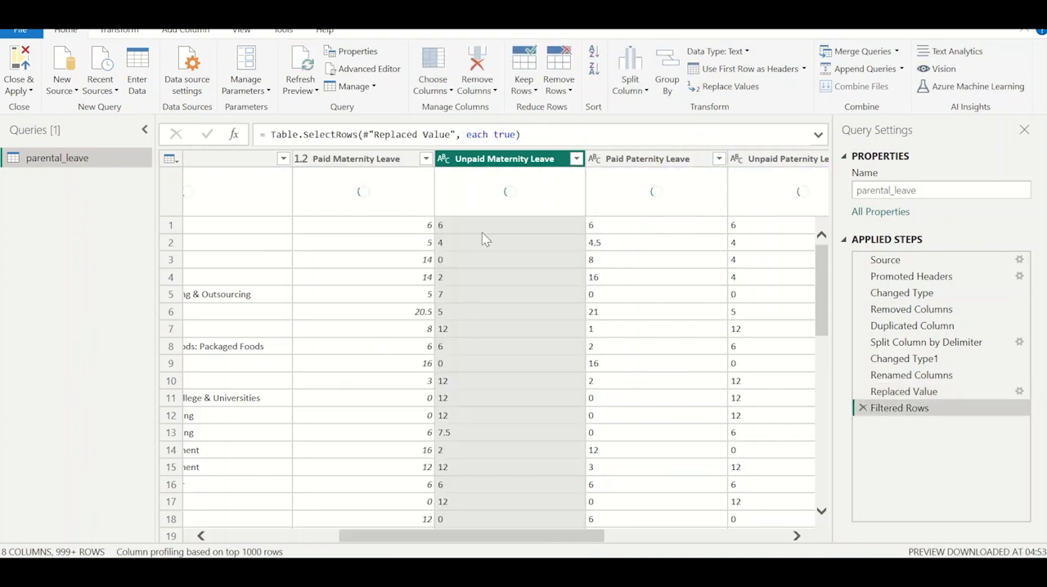
Change the Unpaid Maternity Leave column's data type to Decimal Number.
click(444, 159)
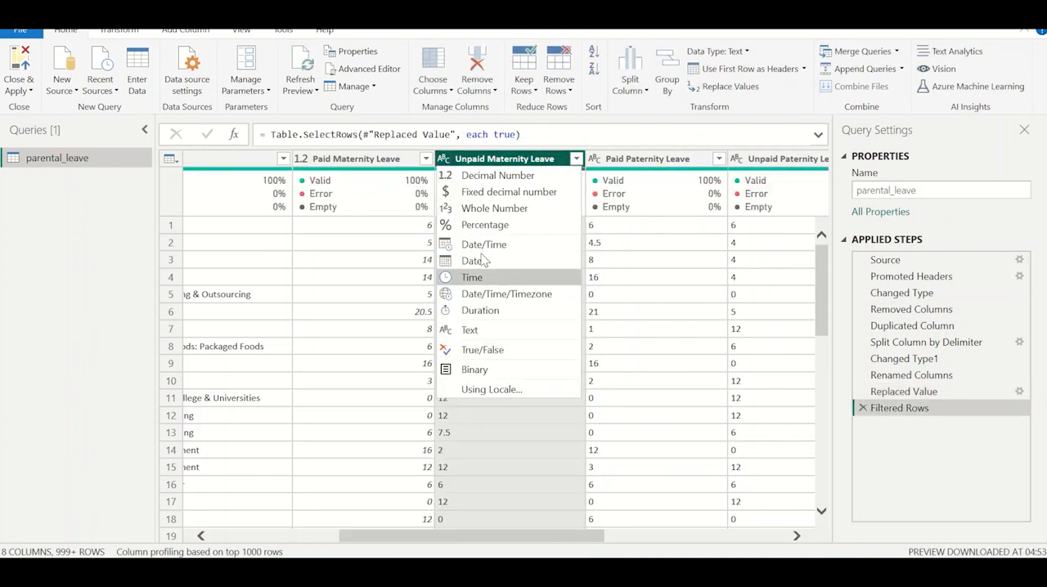
click(484, 180)
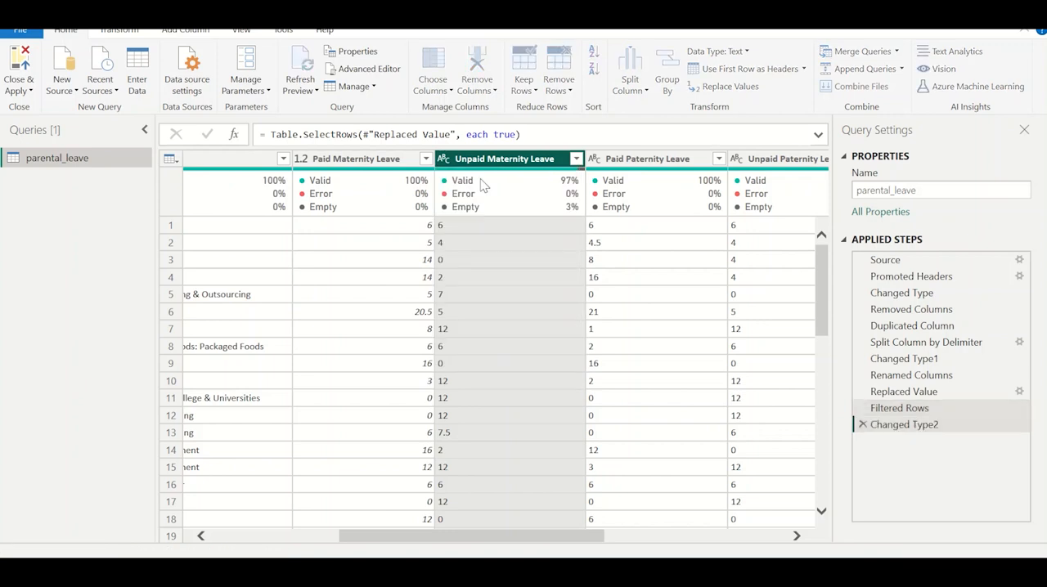
click(479, 258)
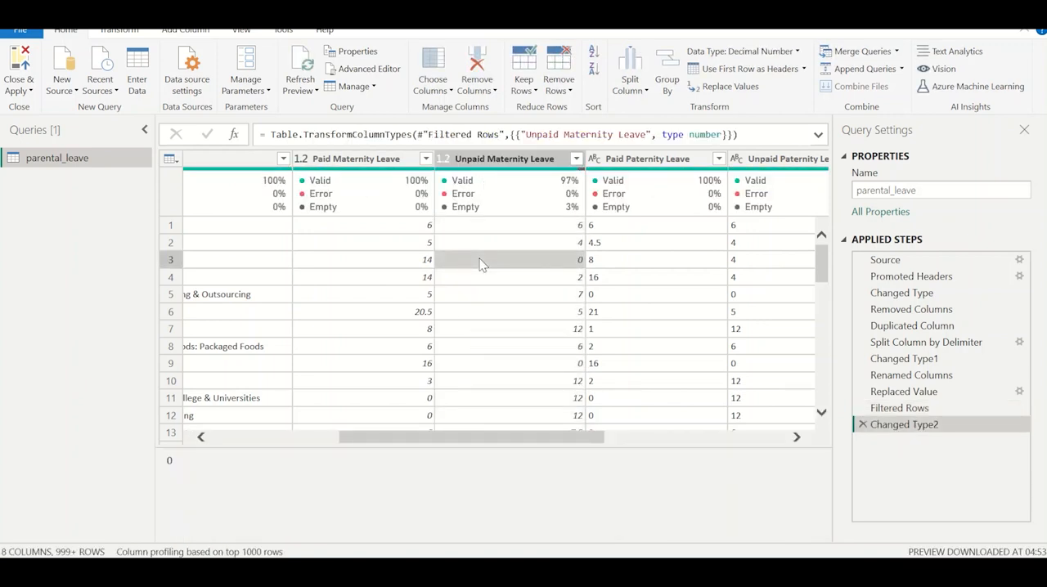
Replace the value N/A with null in the Paid Paternity Leave and Unpaid Paternity Leave columns together.
scroll(480, 258, right, 5)
click(402, 158)
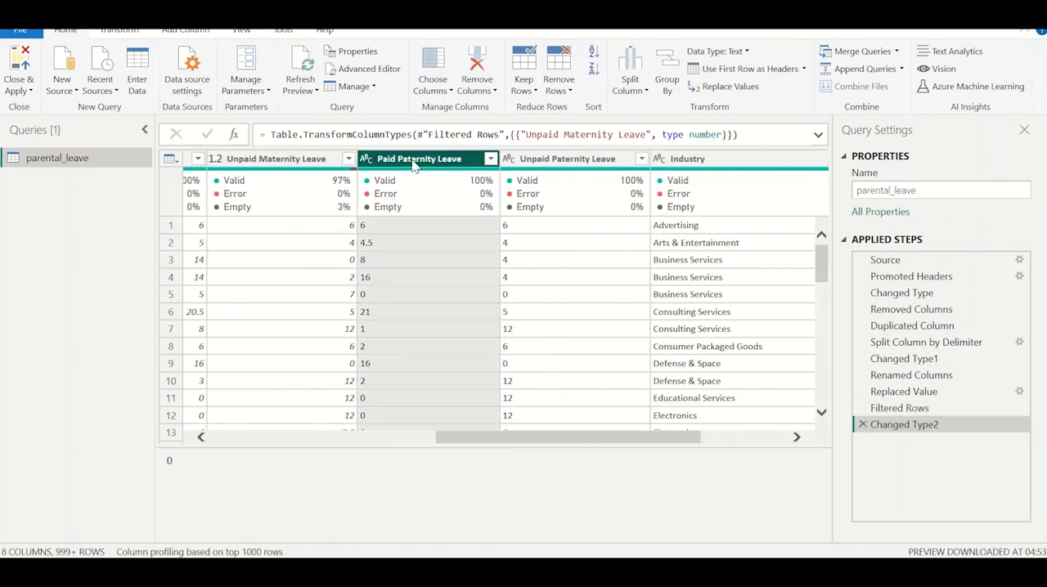
ctrl+click(567, 160)
right_click(567, 162)
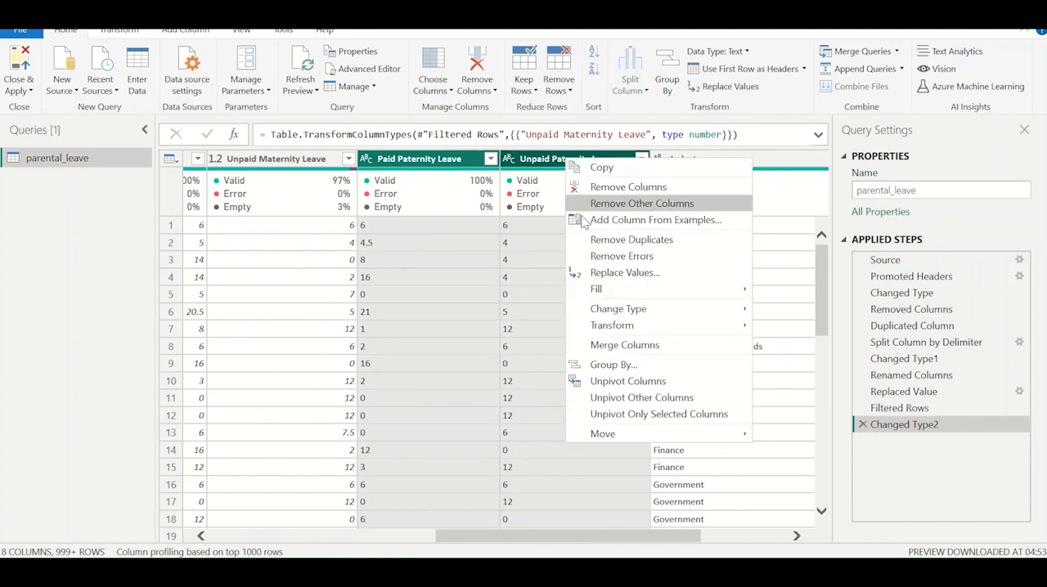
click(707, 275)
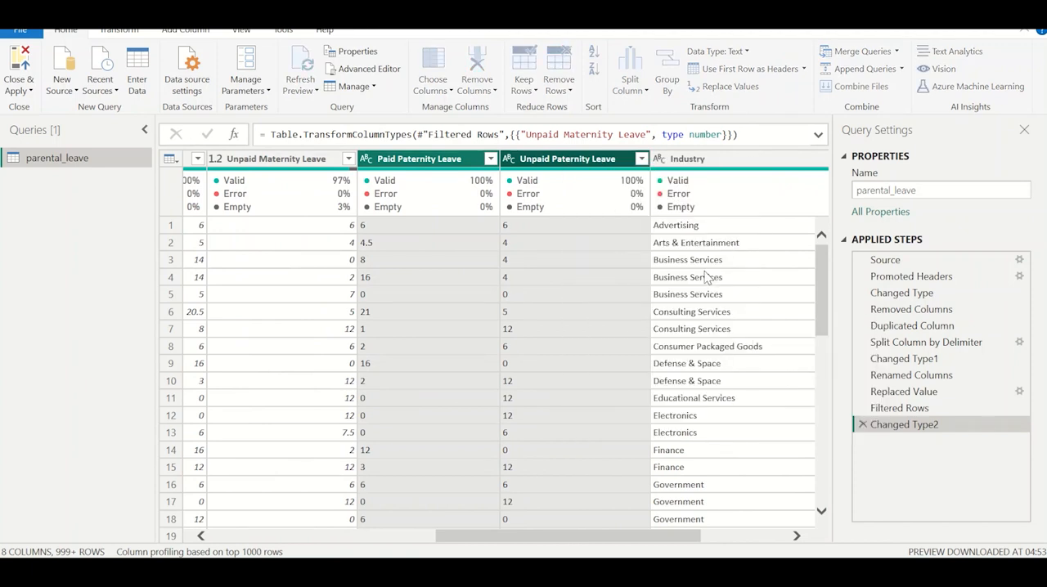
text(N/)
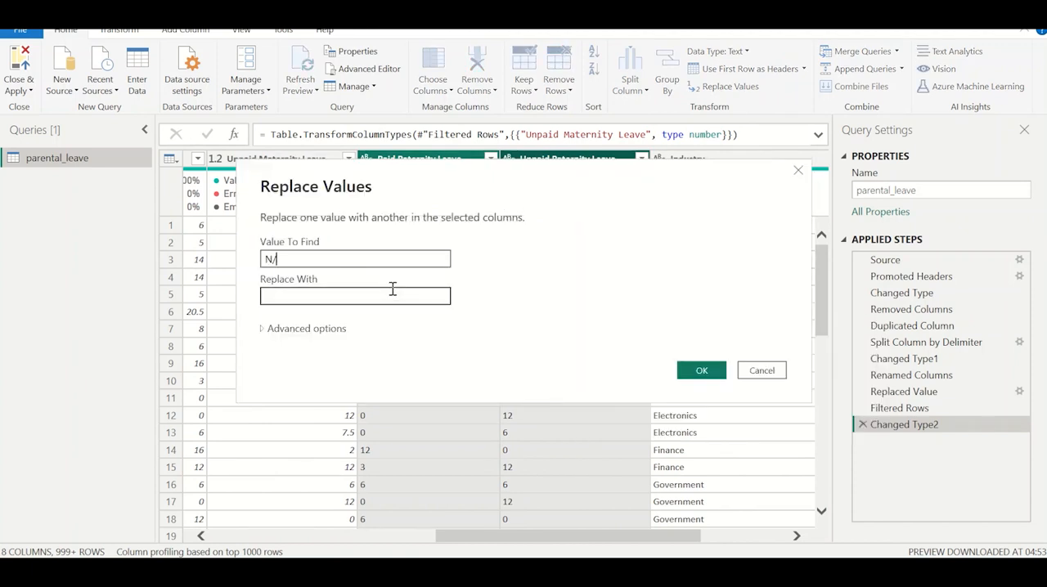
text(A)
click(392, 295)
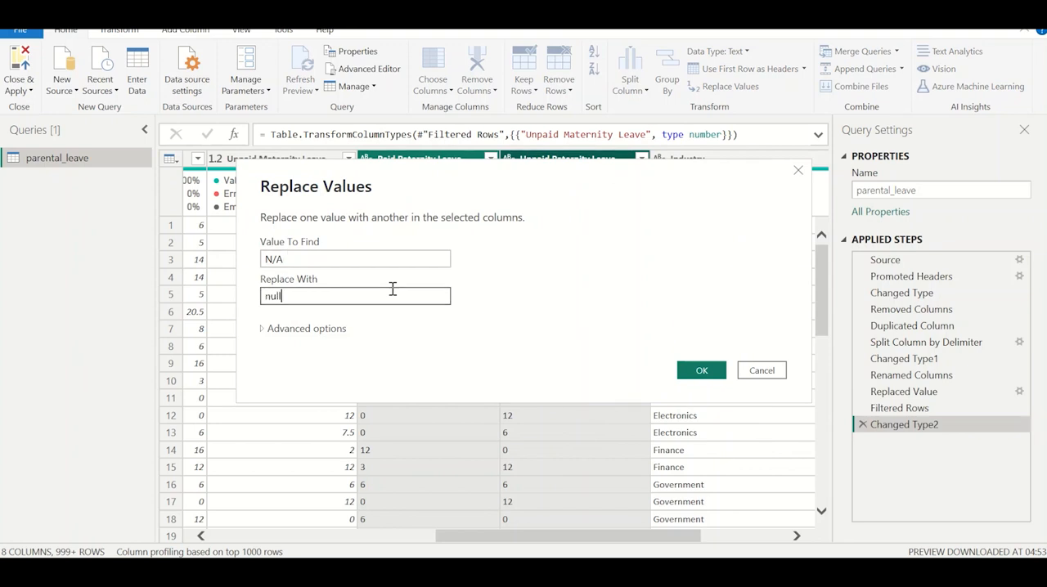
text(null)
click(699, 369)
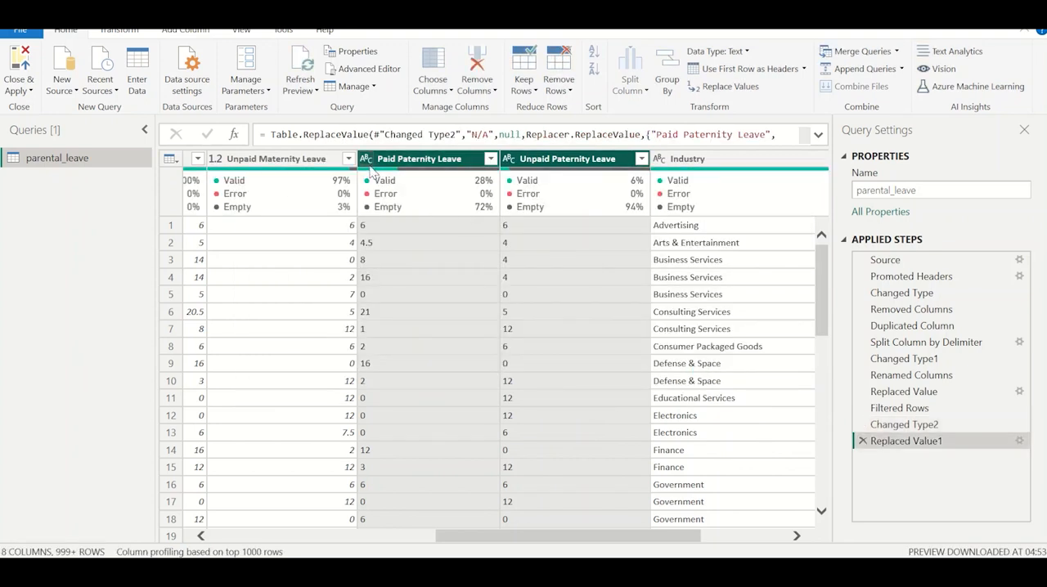
Change the data type of the Paid Paternity Leave and Unpaid Paternity Leave columns to Decimal Number.
click(366, 158)
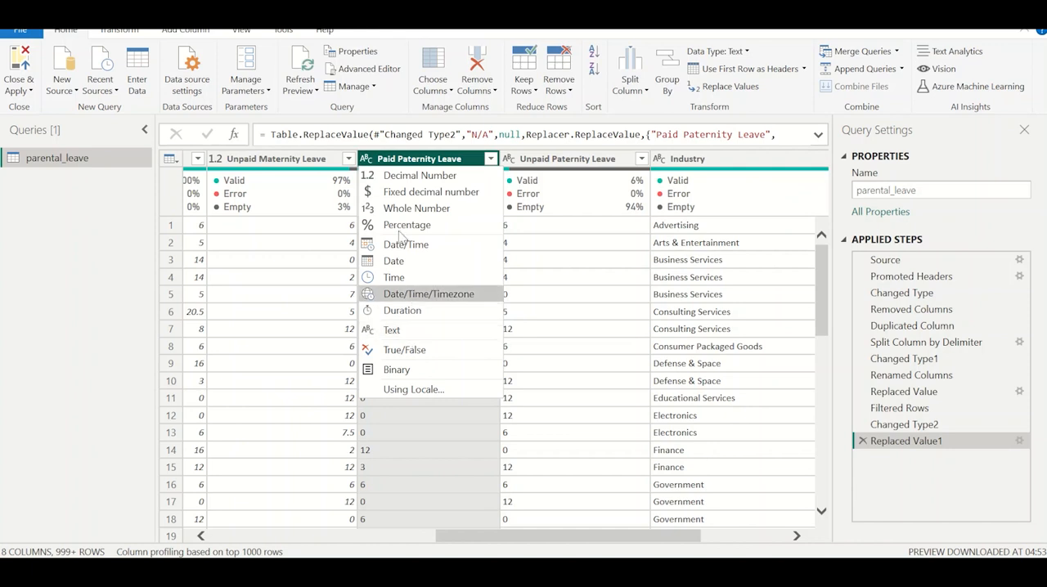
click(413, 175)
click(508, 158)
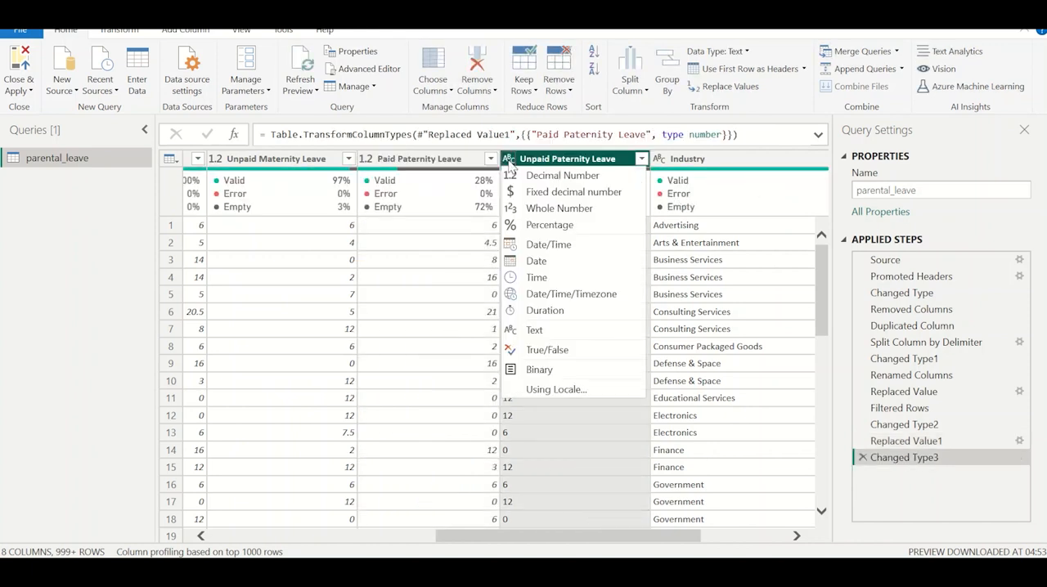
click(544, 175)
click(533, 276)
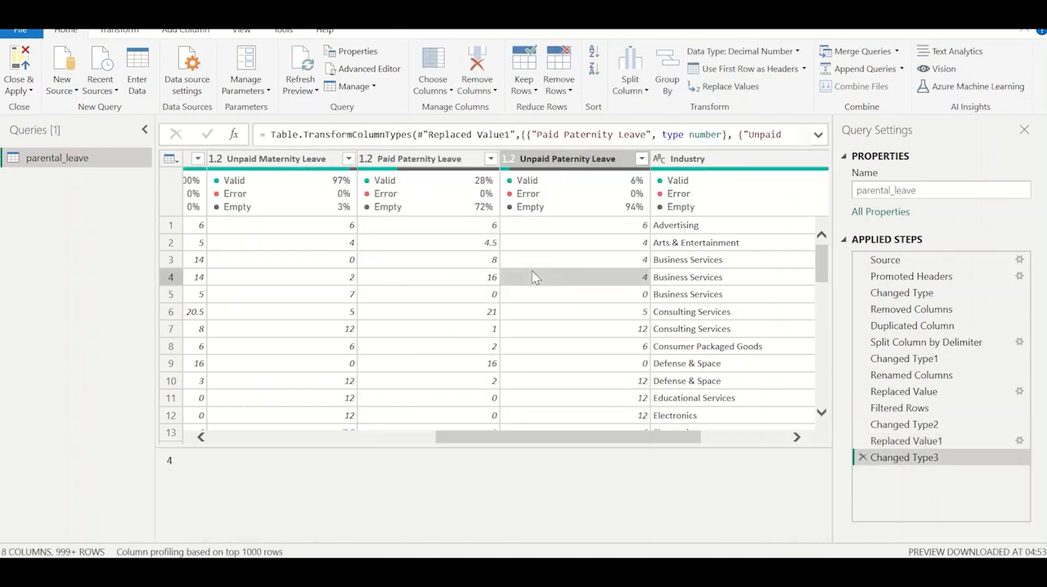
scroll(532, 277, left, 6)
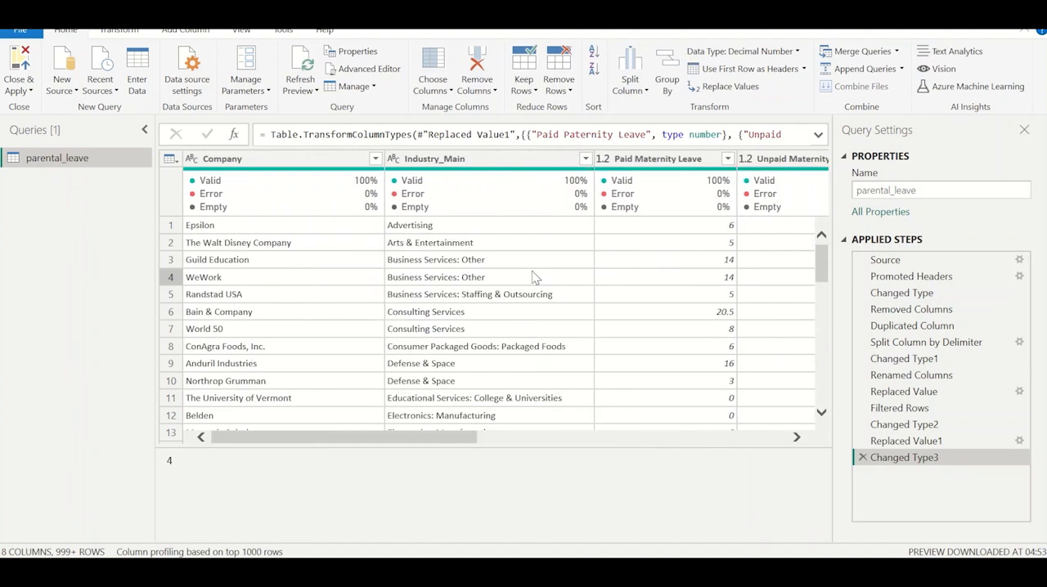
Examine all the columns of the cleaned parental_leave query, from Company through Sub-Industry.
click(276, 158)
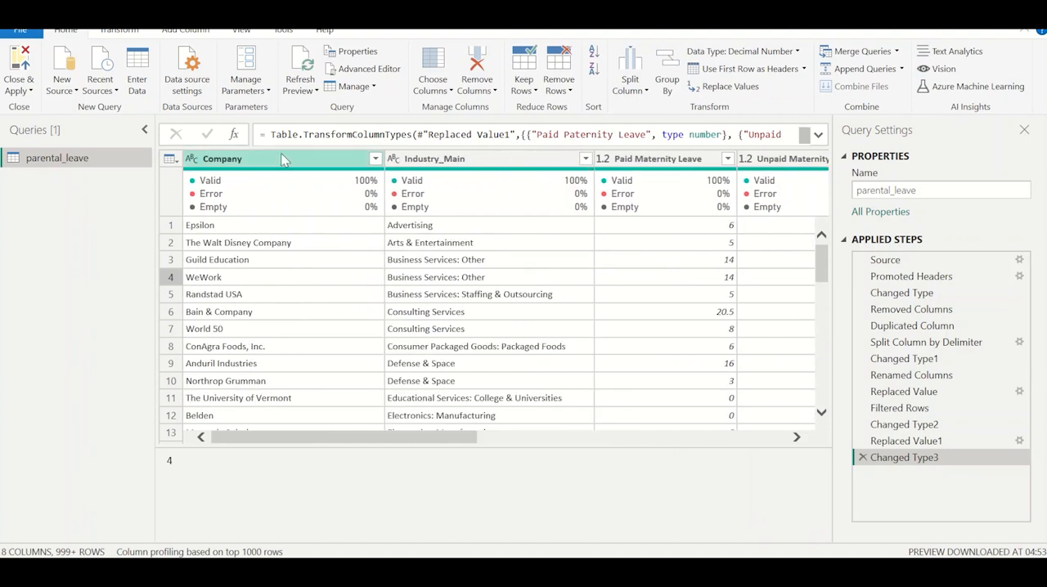
scroll(436, 174, right, 8)
click(409, 160)
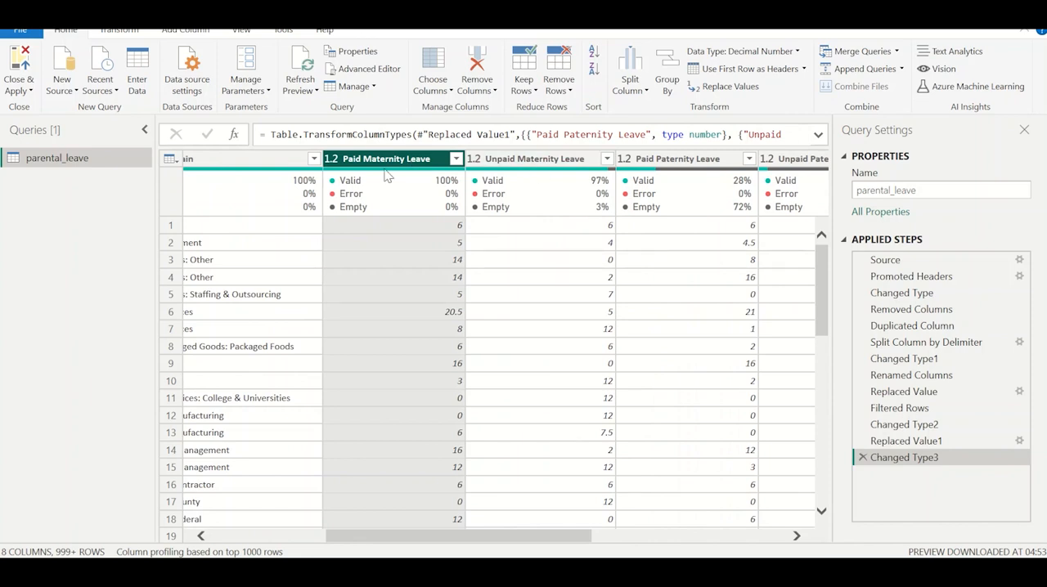
scroll(618, 228, right, 5)
scroll(616, 225, right, 5)
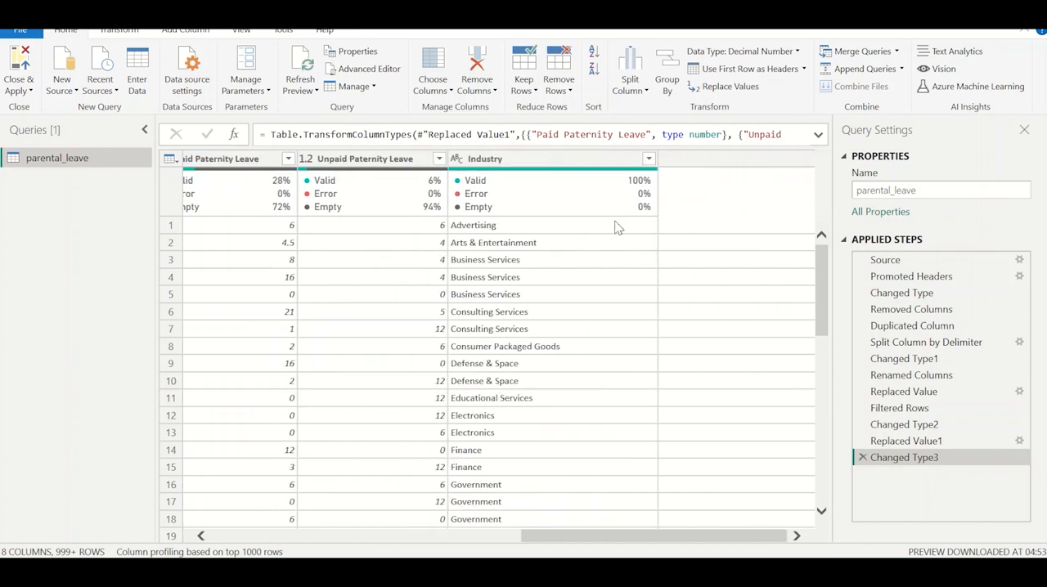
click(520, 159)
click(694, 168)
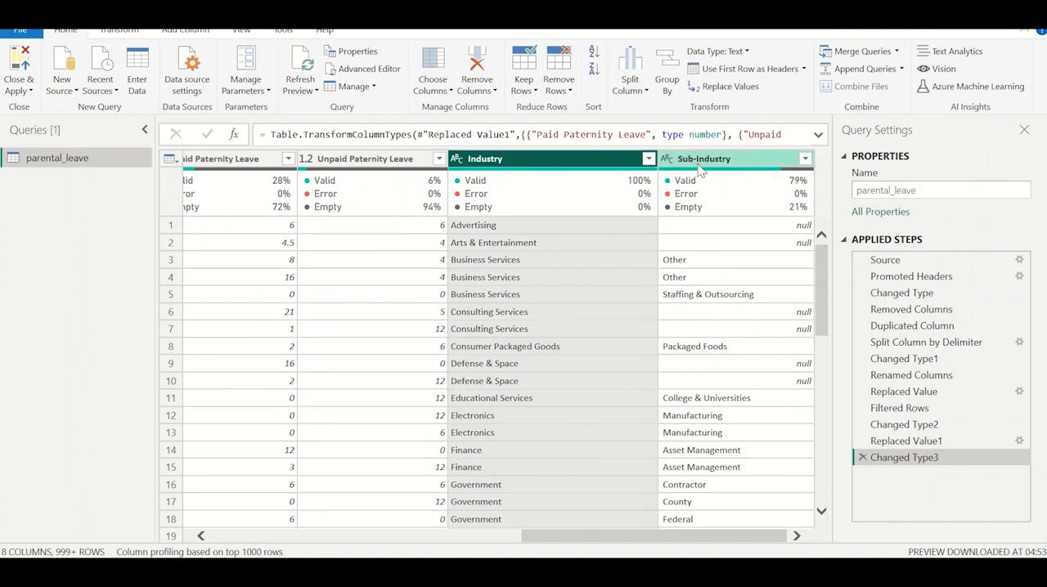
scroll(700, 169, left, 2)
scroll(437, 285, left, 8)
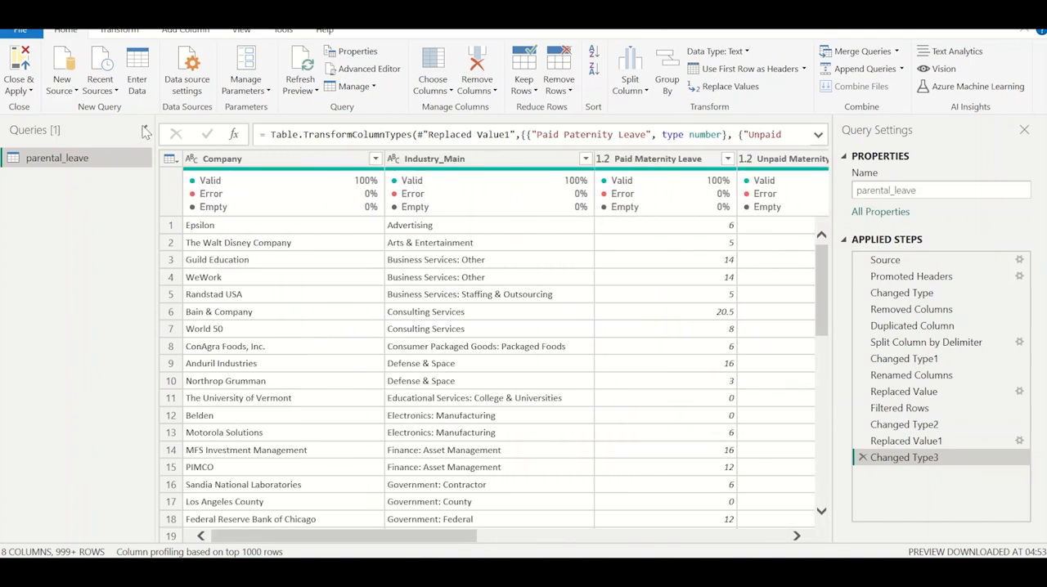
Close the query editor, applying the changes, and look through the columns of the loaded parental_leave table.
click(31, 94)
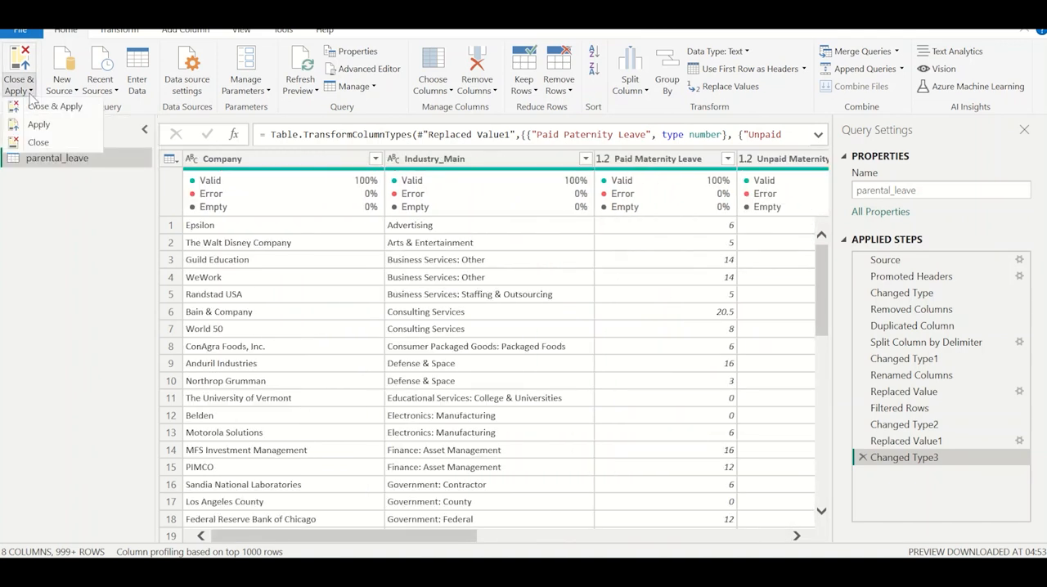
click(37, 107)
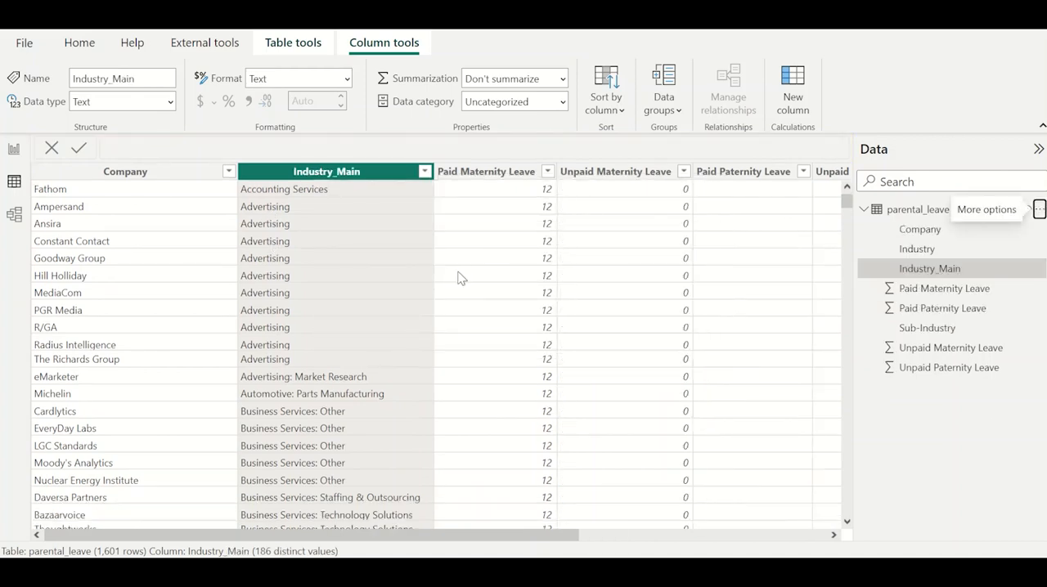
scroll(458, 278, right, 5)
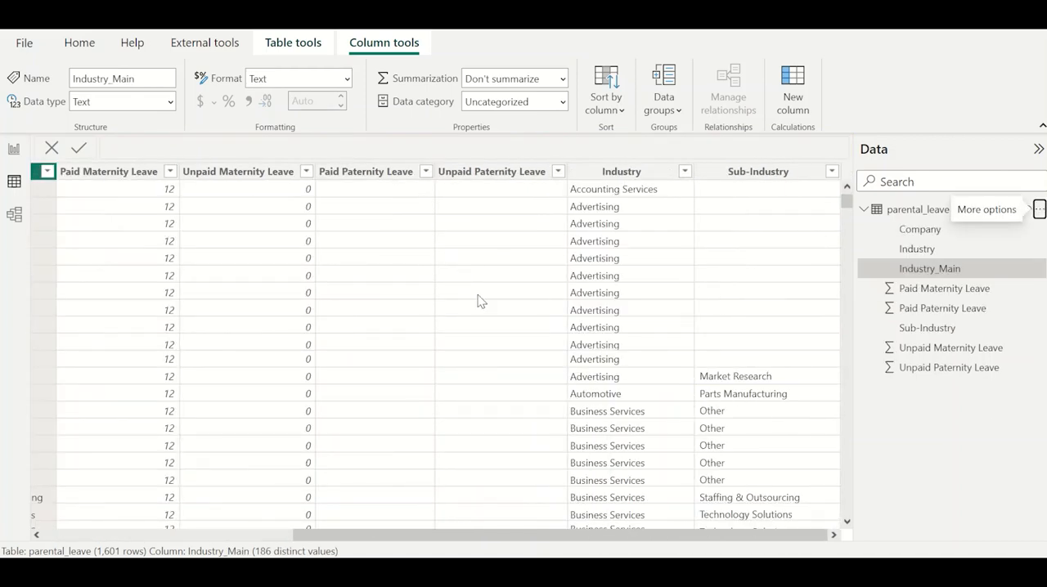
scroll(480, 301, left, 5)
Add a matrix to the report page with Industry as rows and Paid Paternity Leave as values, then enlarge and reposition it.
click(14, 149)
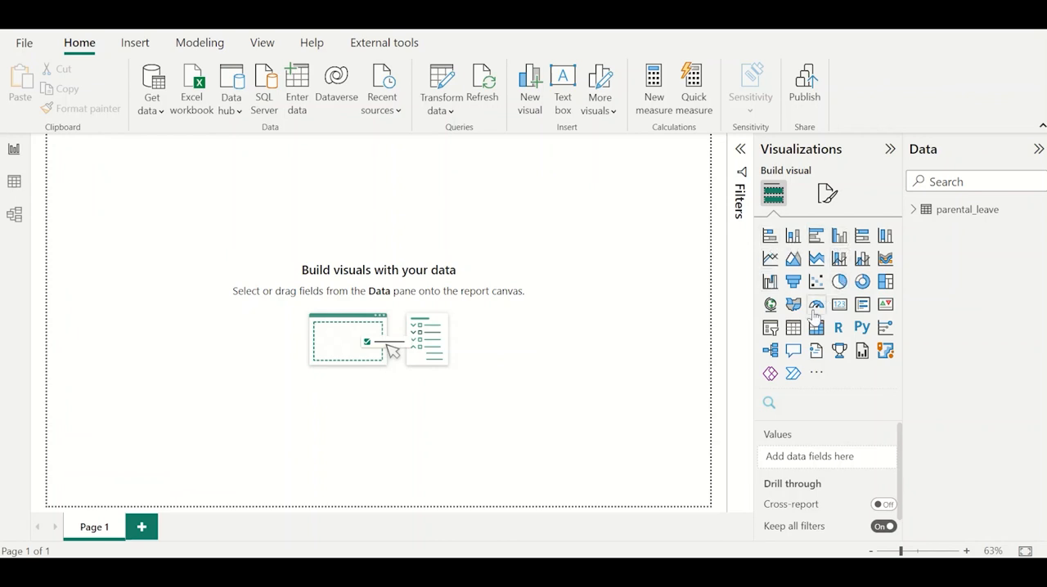
click(792, 332)
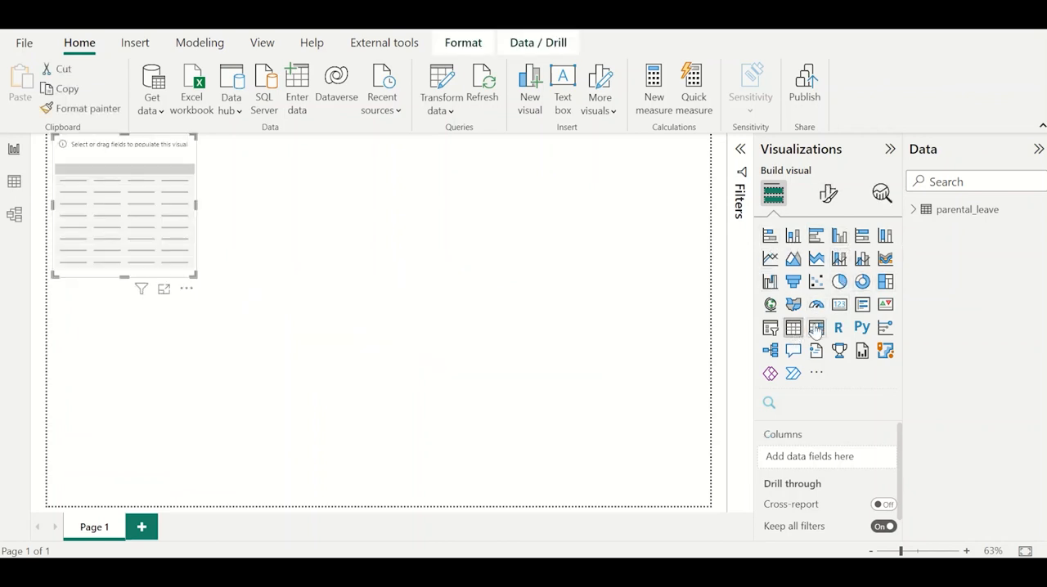
click(815, 328)
click(912, 210)
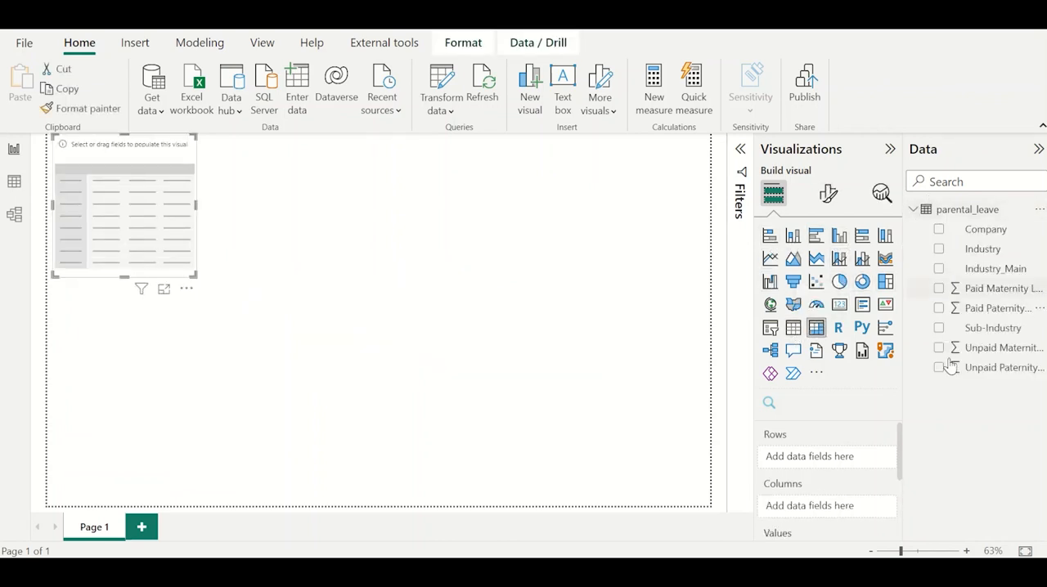
click(939, 251)
click(939, 308)
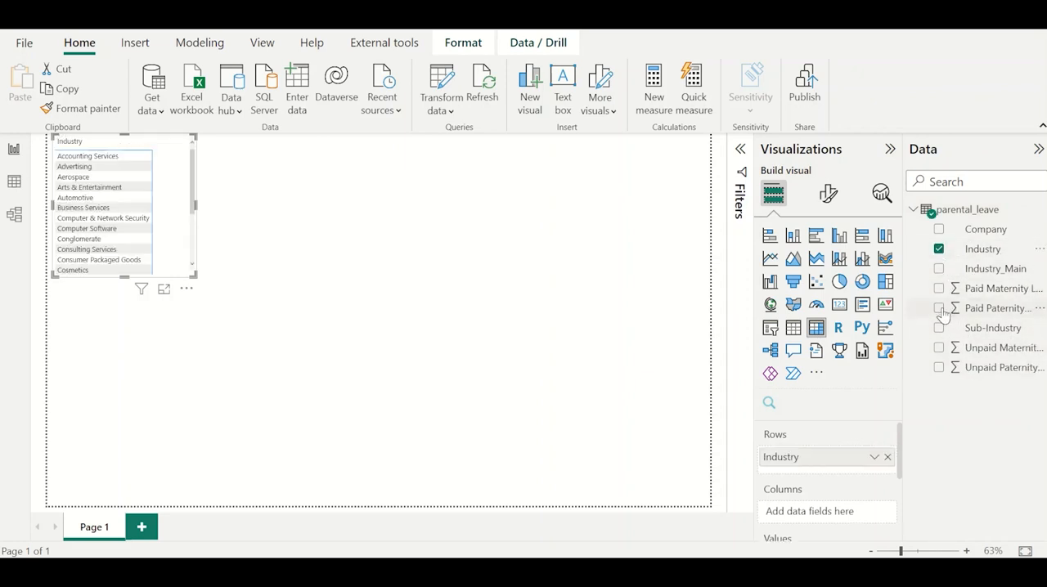
drag(195, 277, 439, 430)
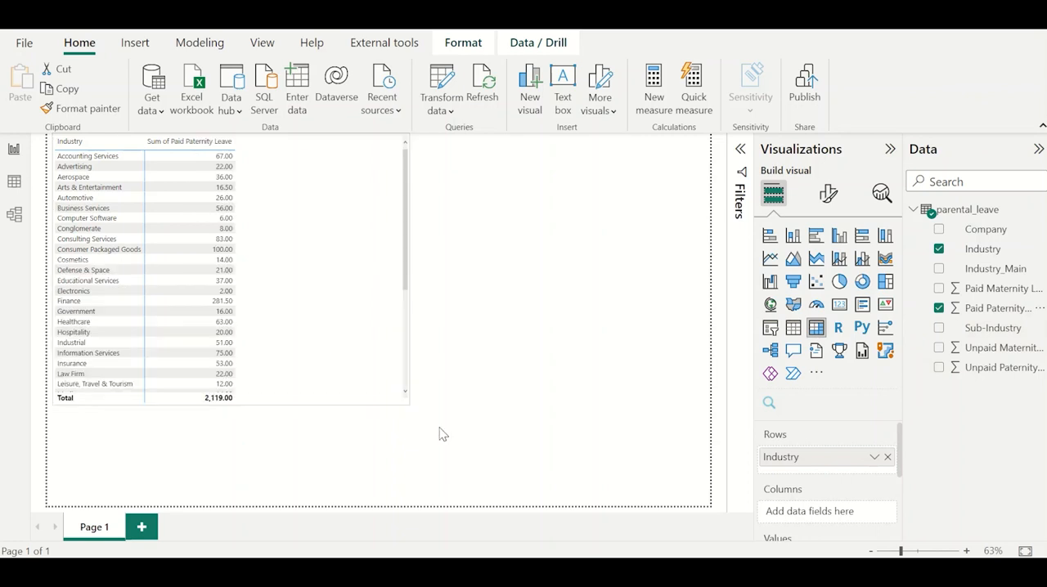
drag(272, 321, 292, 336)
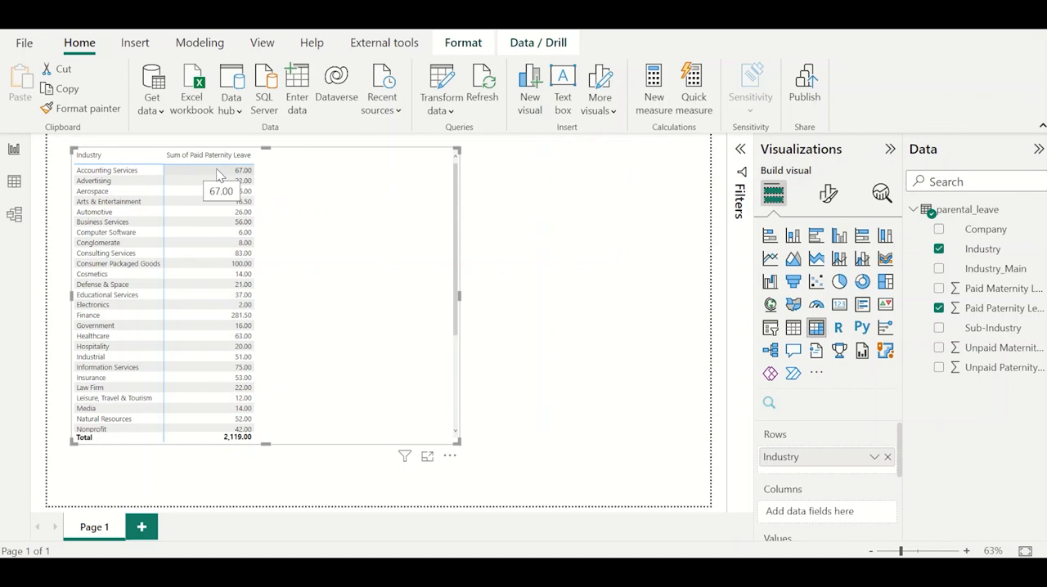
Change the matrix's Paid Paternity Leave aggregation to Average.
scroll(870, 466, down, 1)
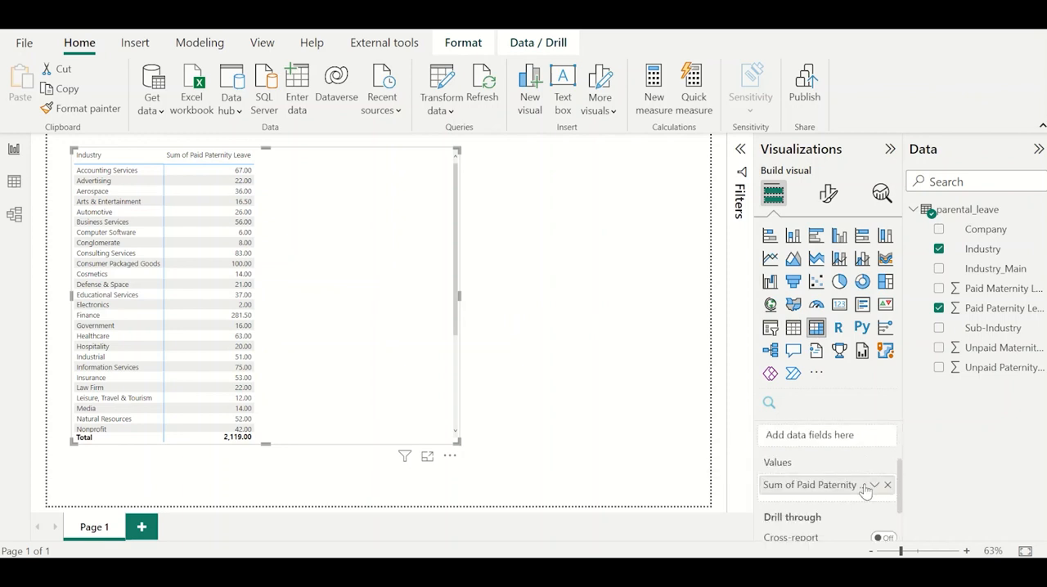
click(873, 483)
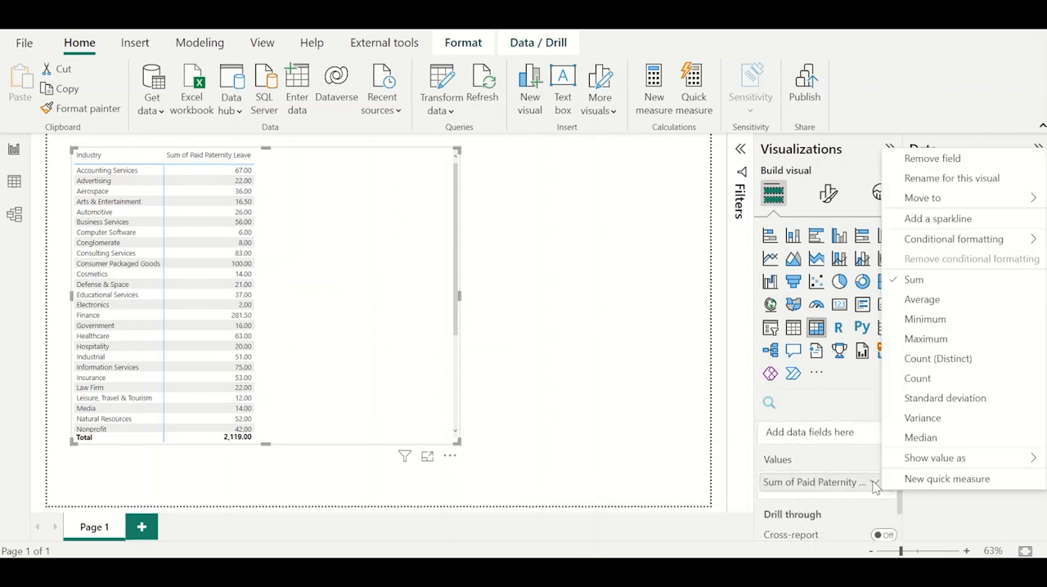
click(921, 299)
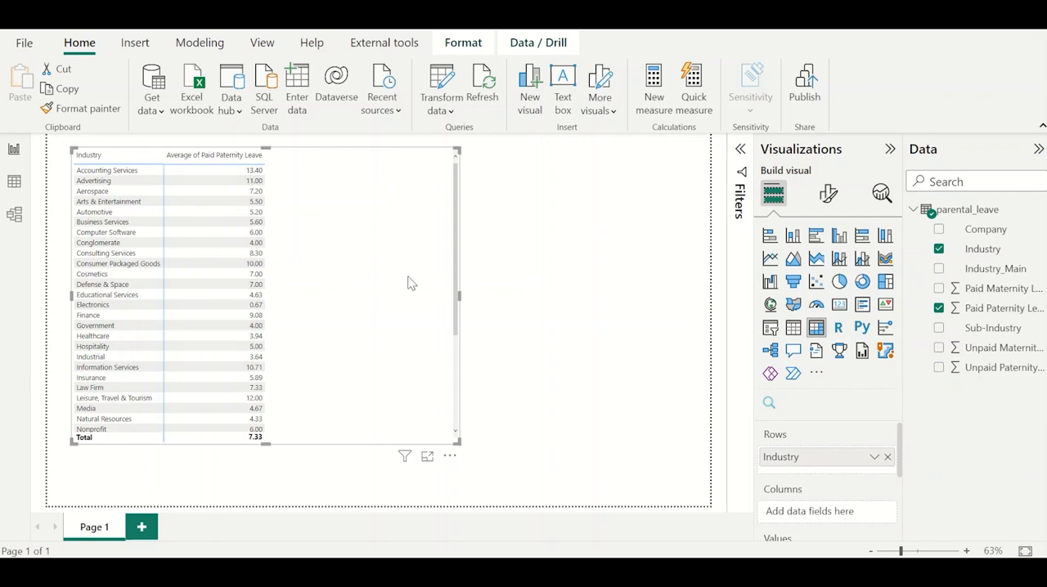
Add Paid Maternity Leave, Unpaid Maternity Leave and Unpaid Paternity Leave as matrix values and widen the matrix to fit them.
scroll(839, 462, down, 3)
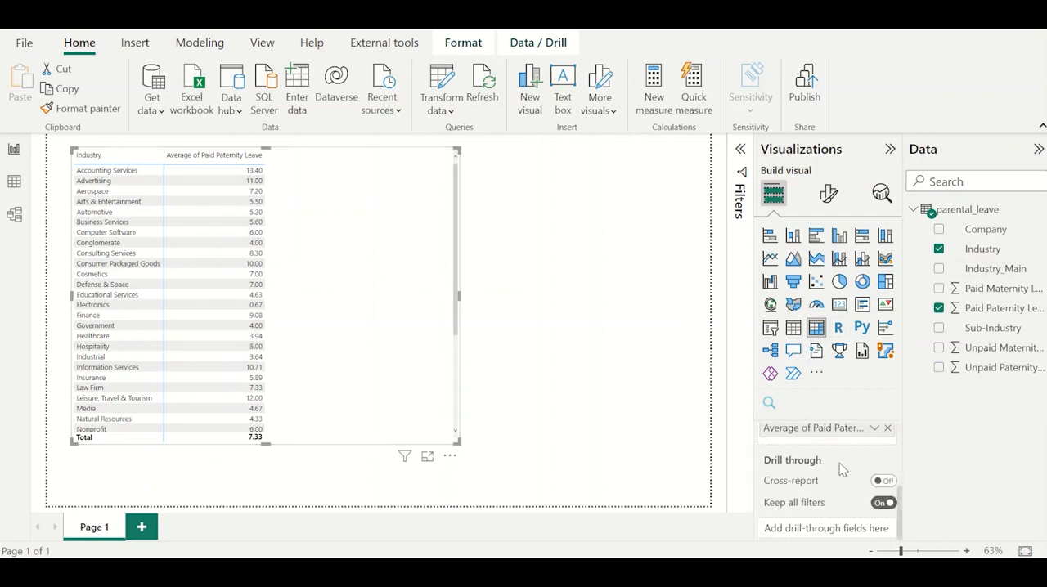
click(939, 288)
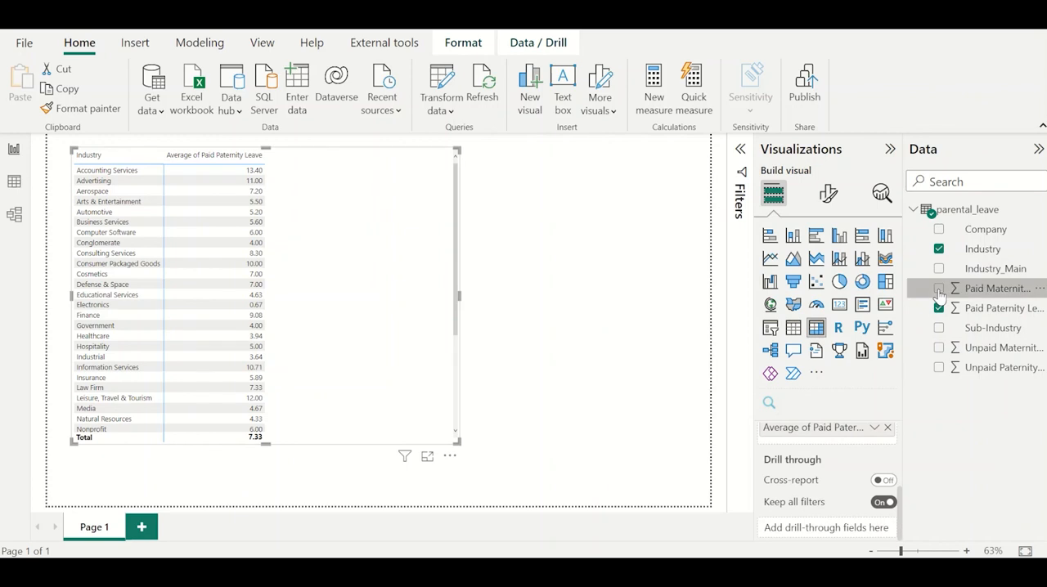
click(938, 347)
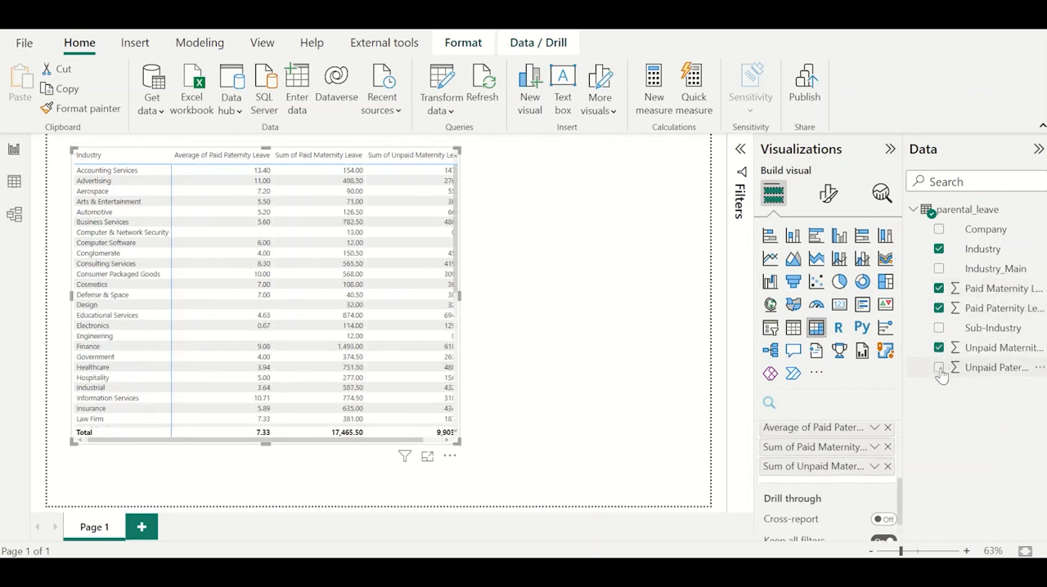
click(939, 367)
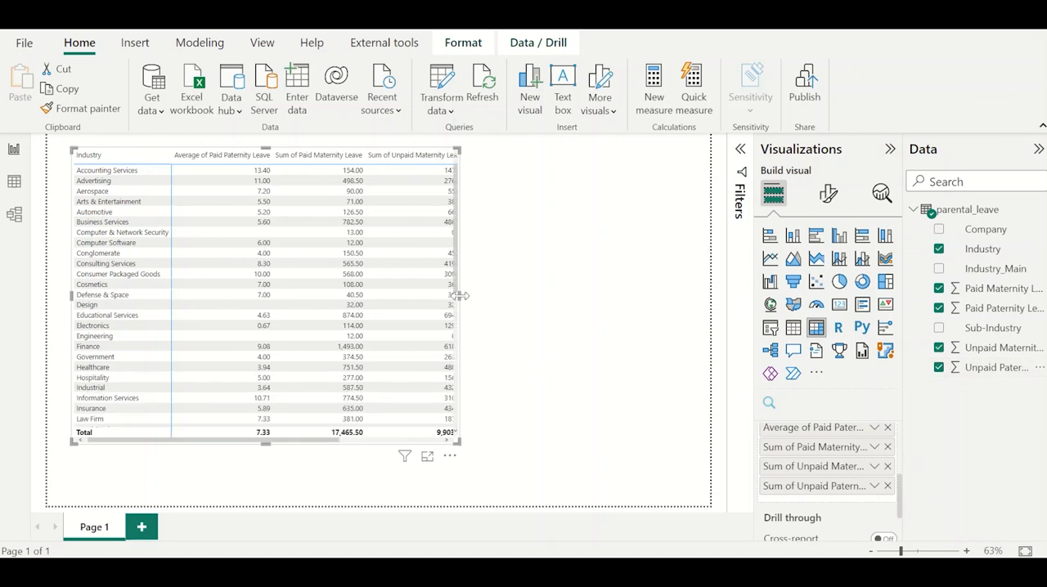
drag(460, 295, 639, 301)
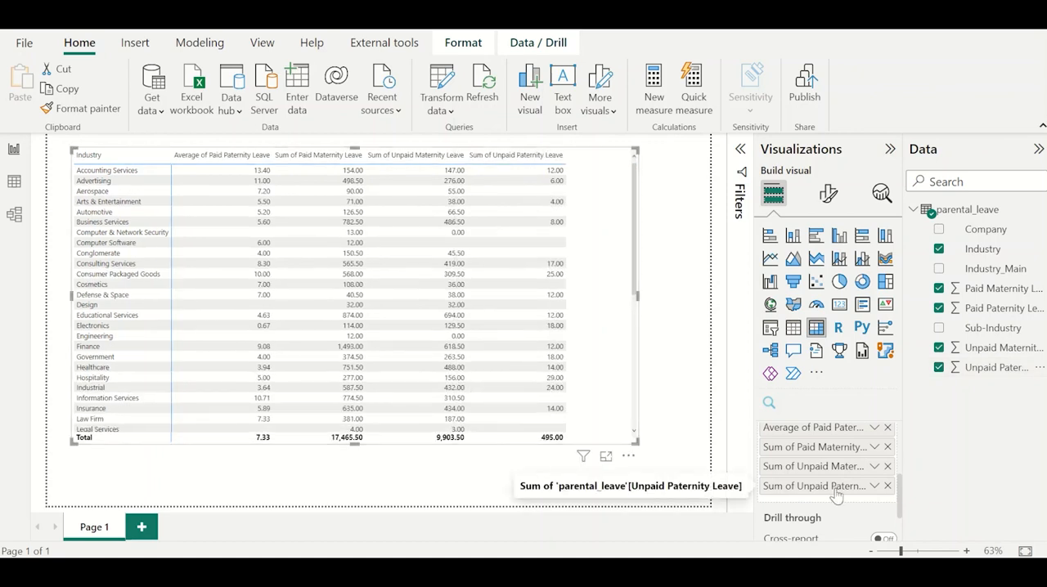
Set the Paid Maternity Leave, Unpaid Paternity Leave and Unpaid Maternity Leave values in the matrix to Average.
click(874, 447)
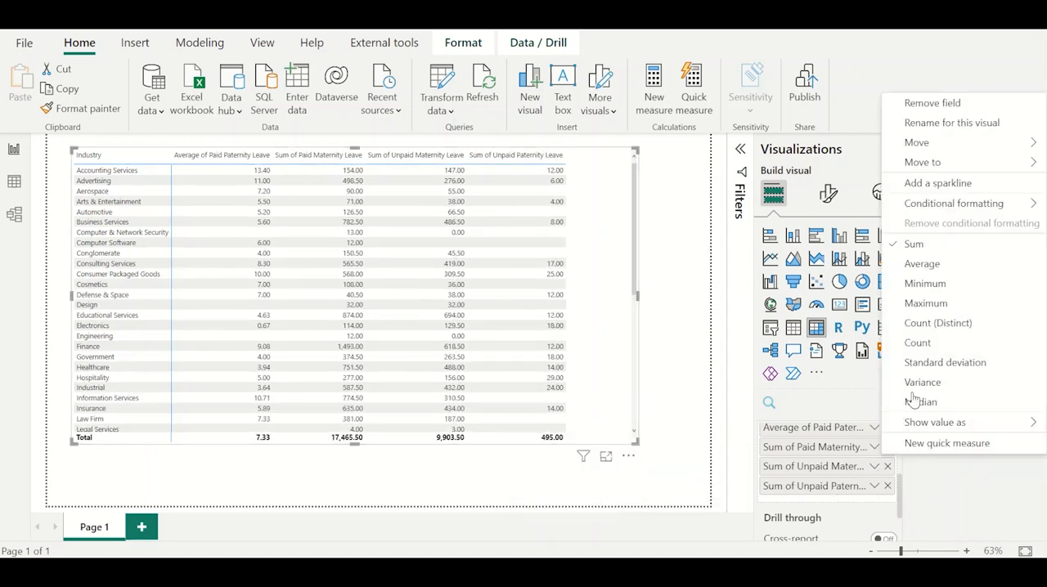
click(923, 265)
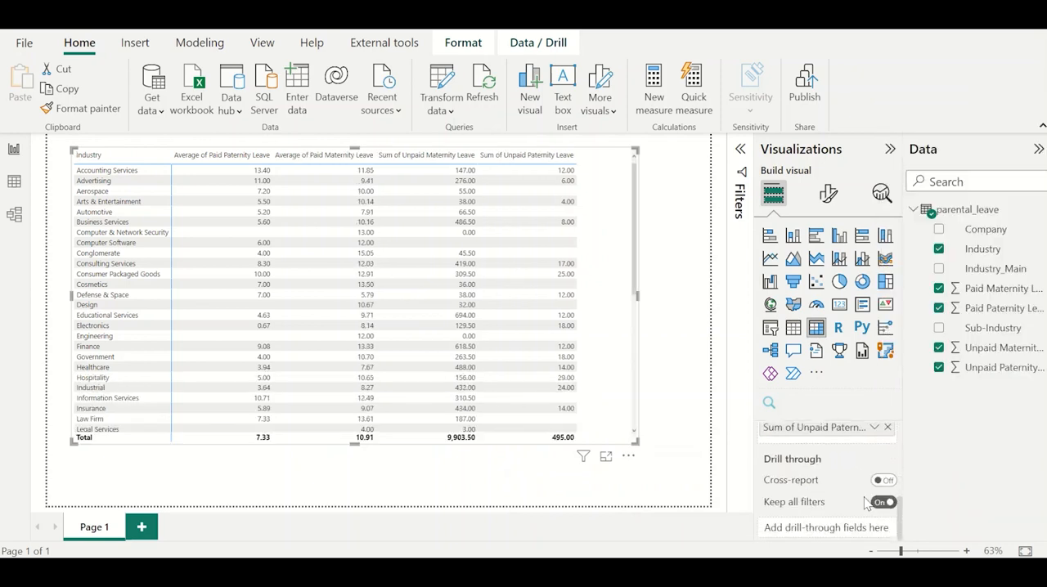
click(874, 426)
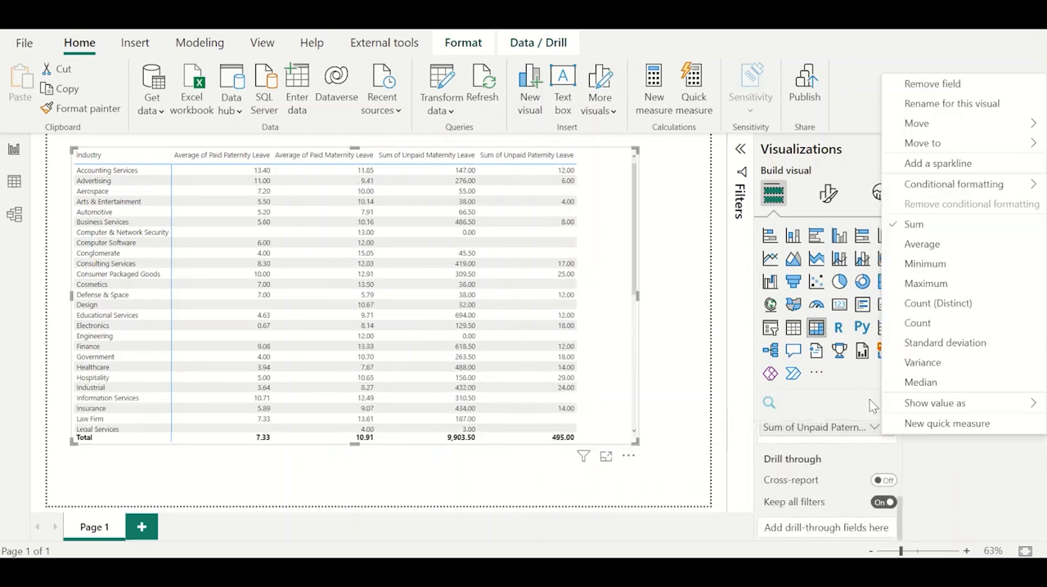
click(923, 245)
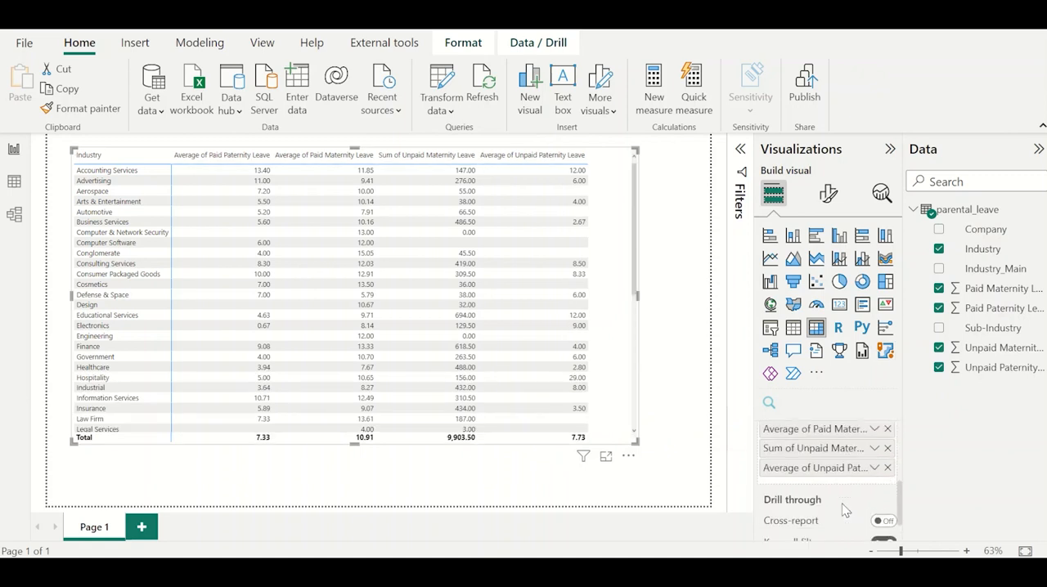
scroll(845, 509, down, 1)
click(875, 429)
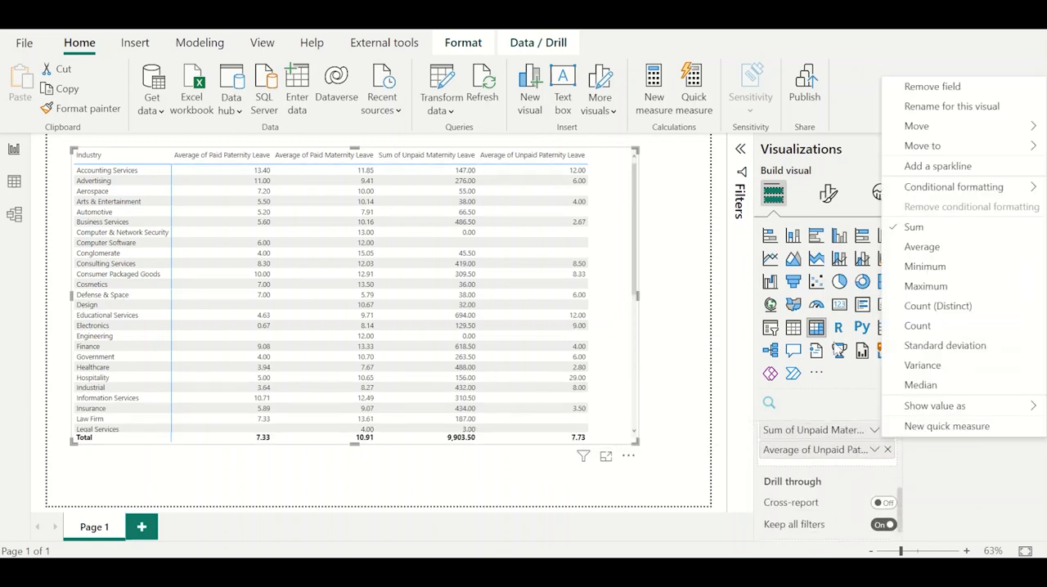
click(922, 245)
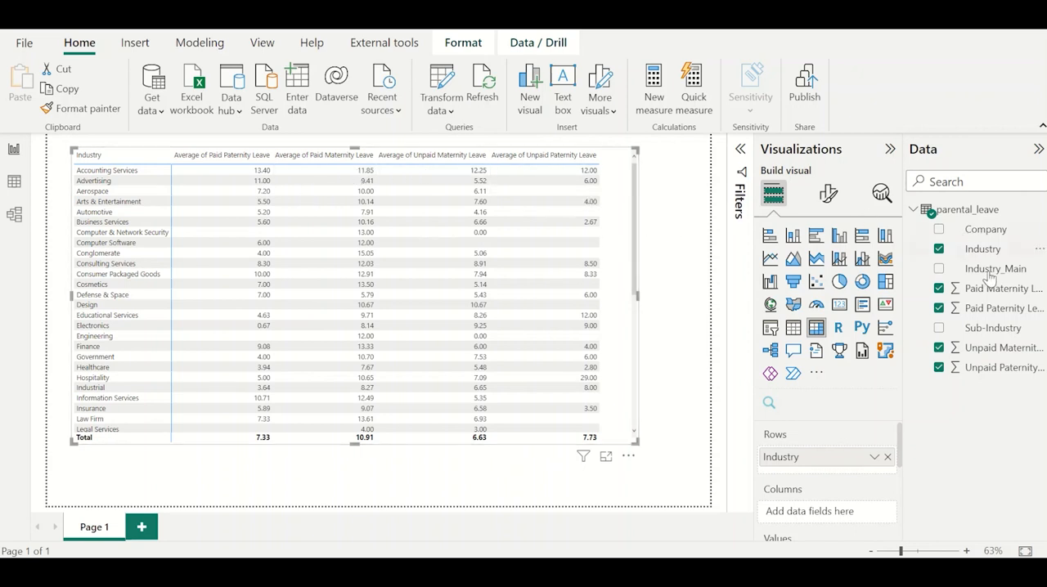
Add Company below Industry in the matrix rows, and check the Advertising industry's companies by expanding and collapsing it.
drag(996, 236, 854, 470)
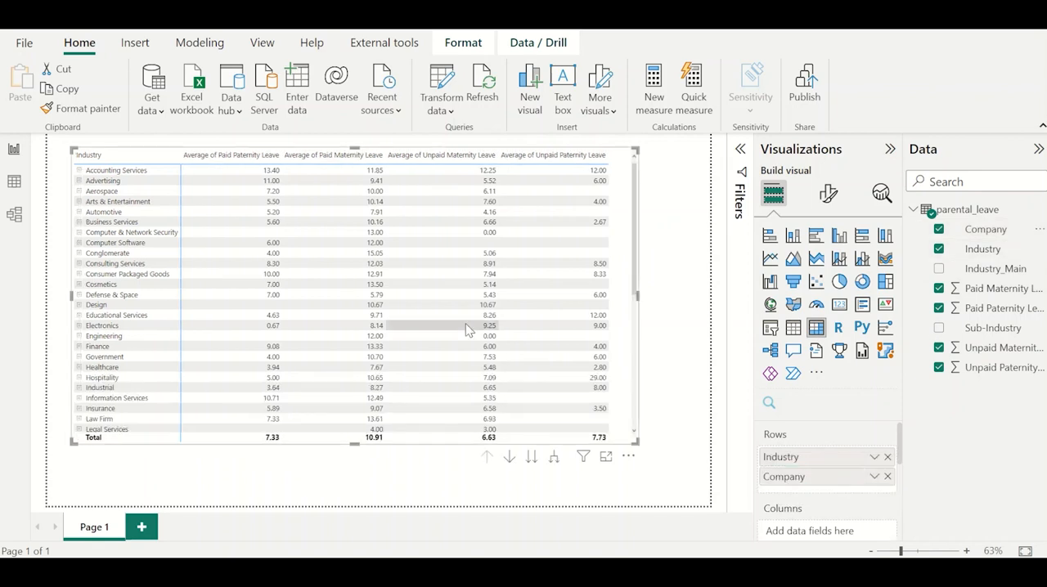
click(79, 181)
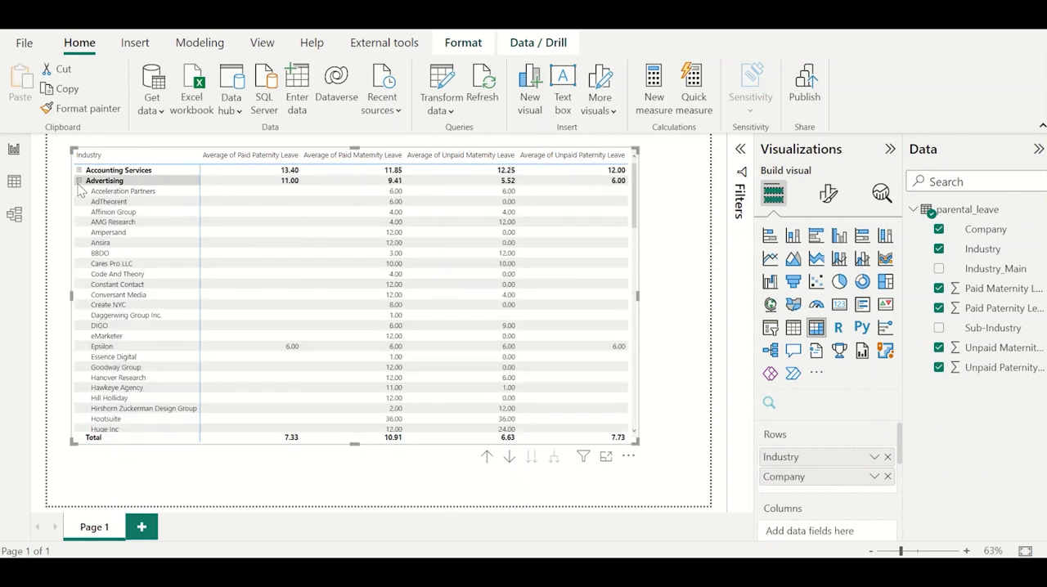
click(78, 181)
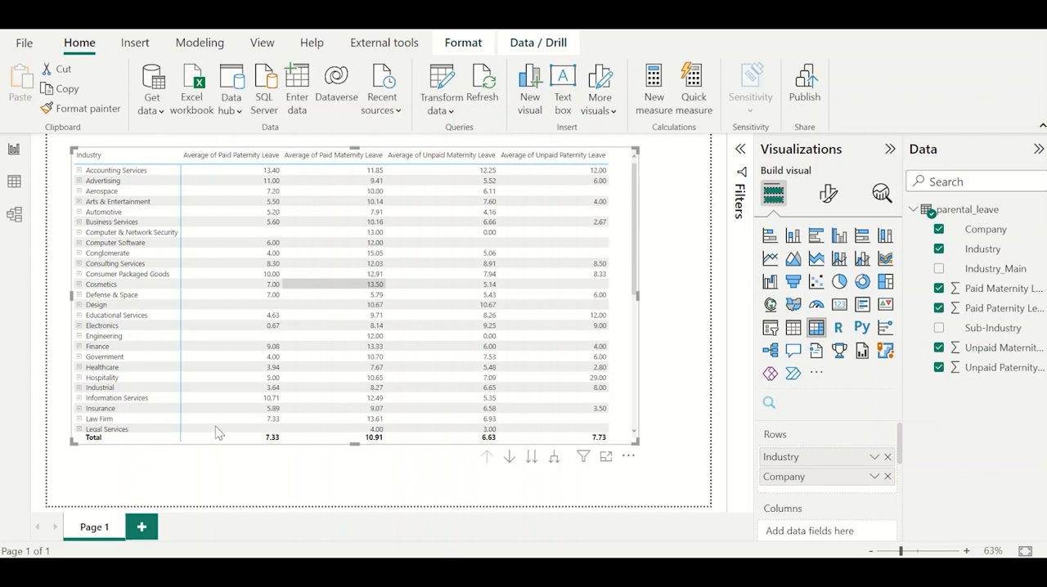
Add a second report page and name it Home.
click(142, 529)
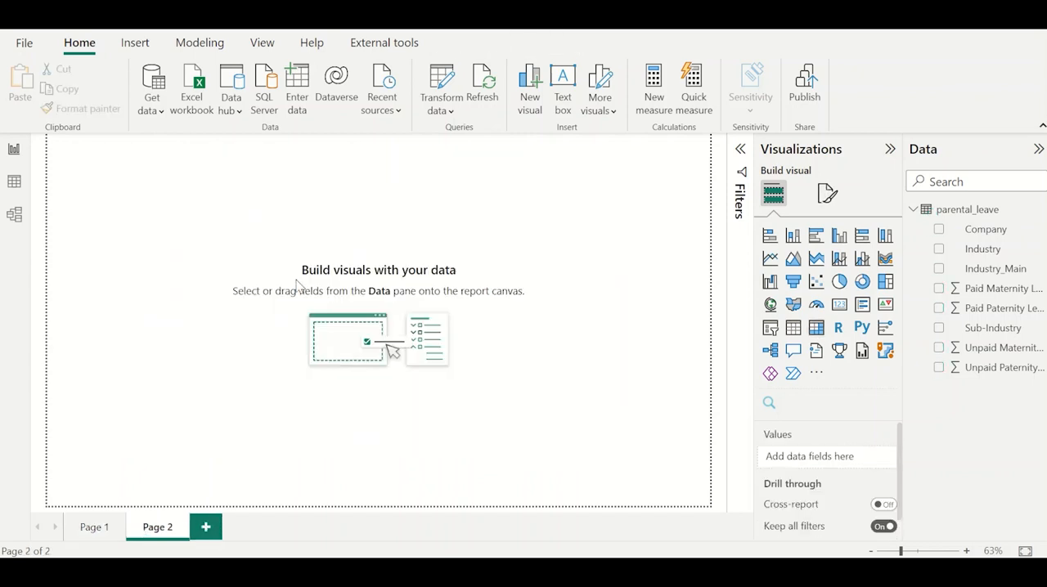
double_click(157, 526)
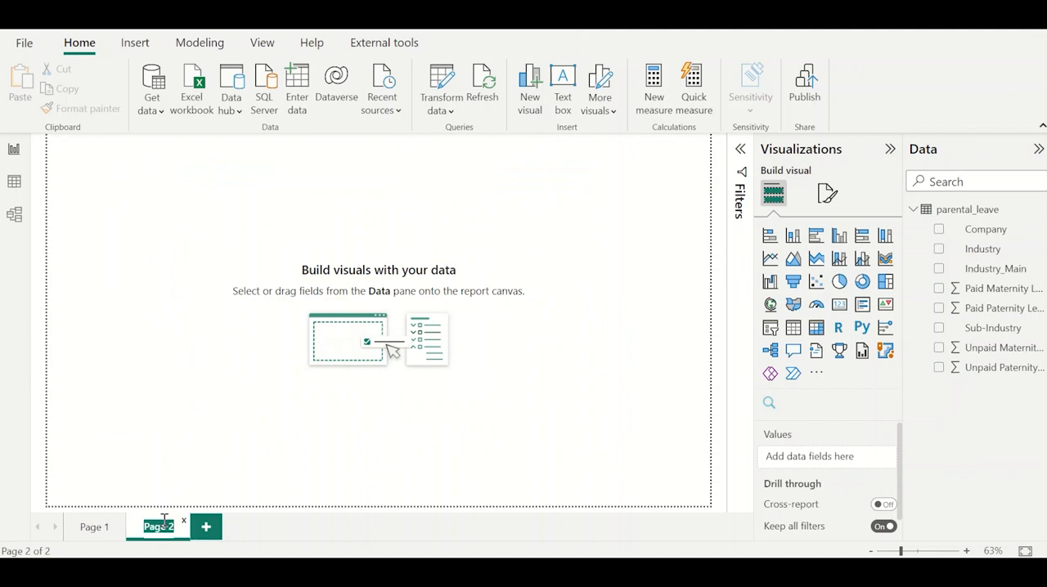
text(Home)
click(253, 203)
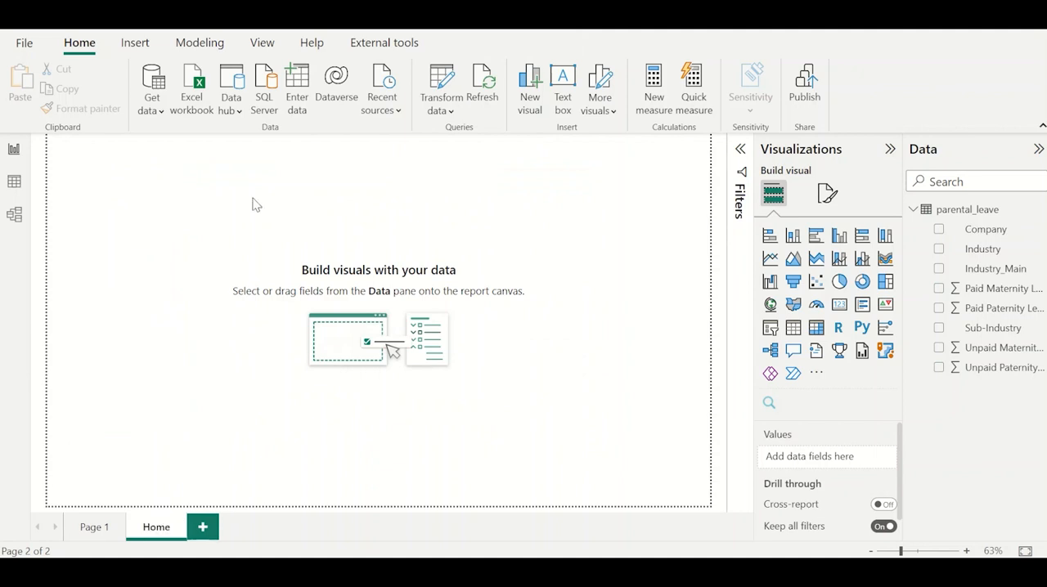
Set fam.jpg as the Home page's canvas background image with 0% transparency.
click(827, 193)
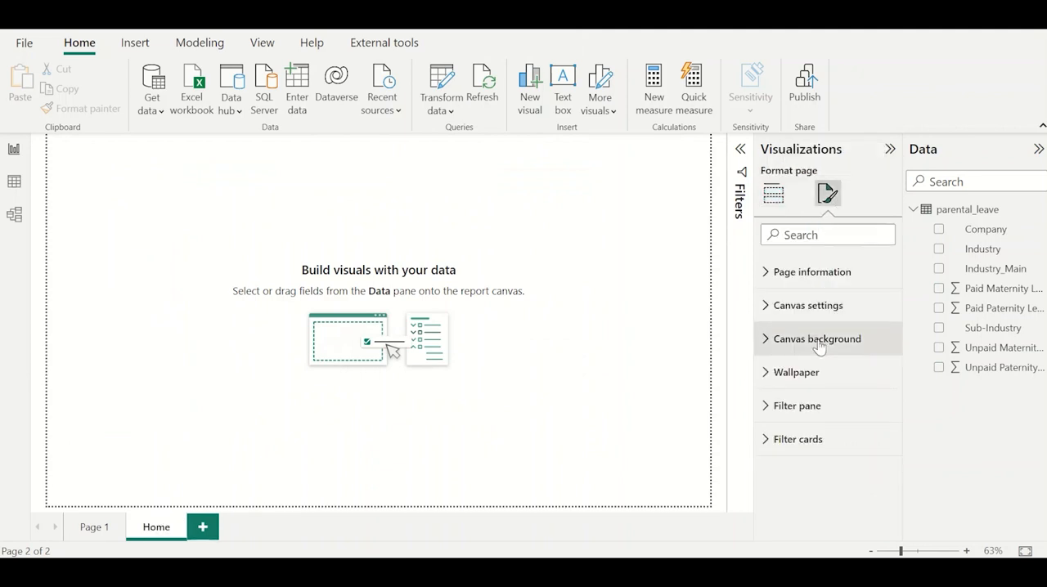
click(819, 342)
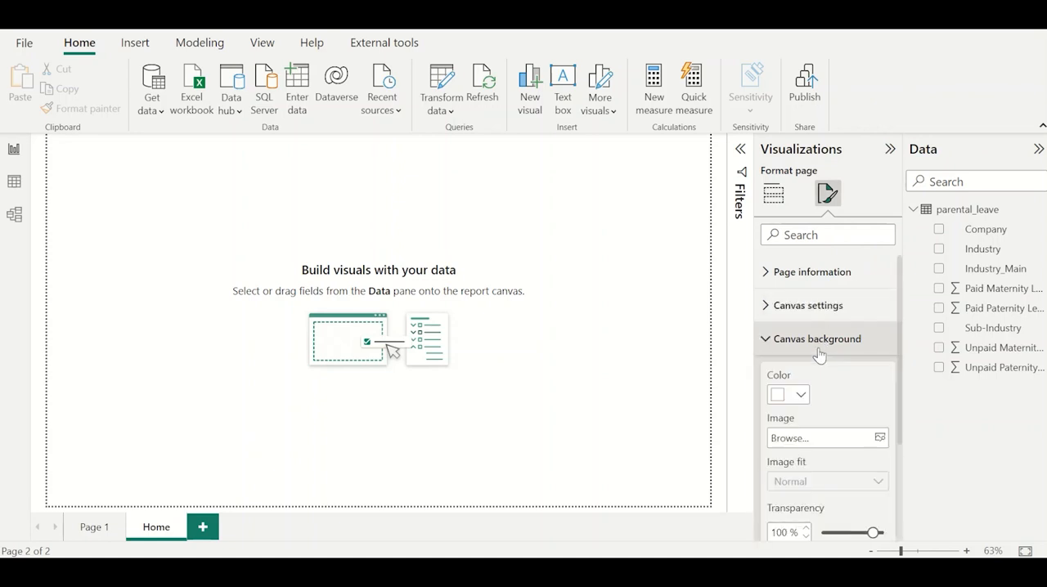
click(823, 437)
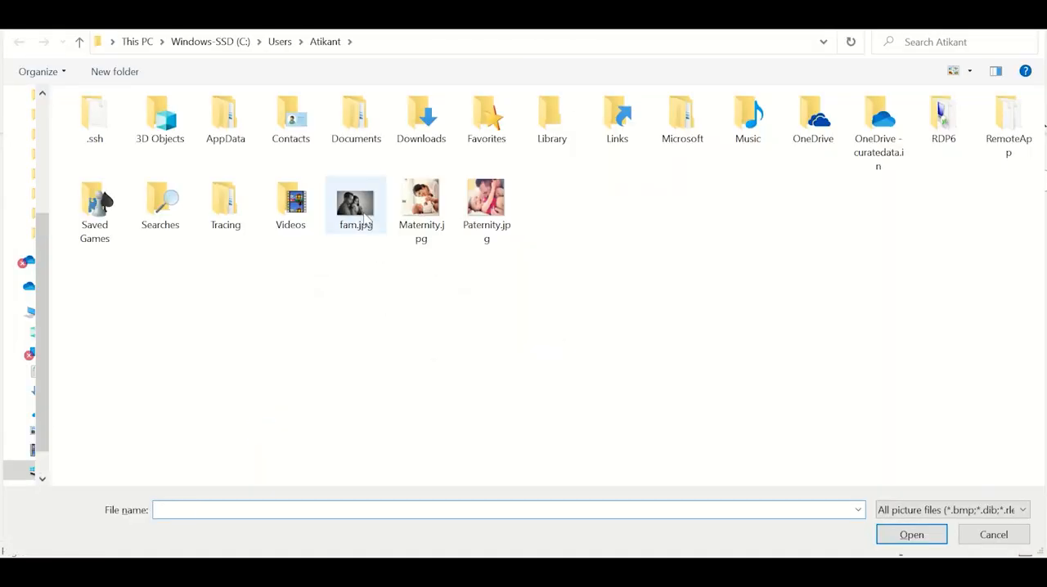
double_click(355, 206)
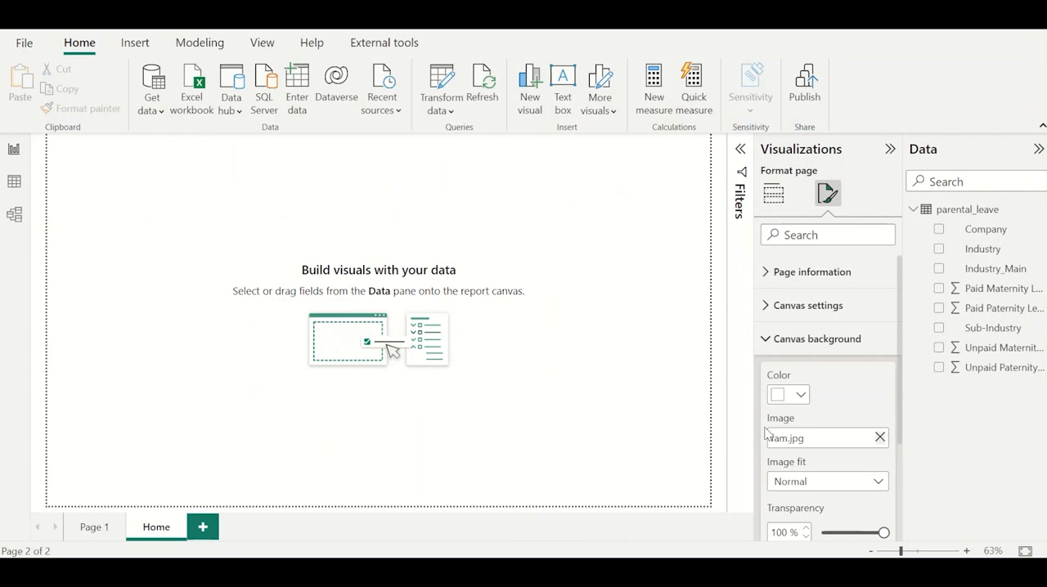
scroll(826, 458, down, 2)
double_click(787, 444)
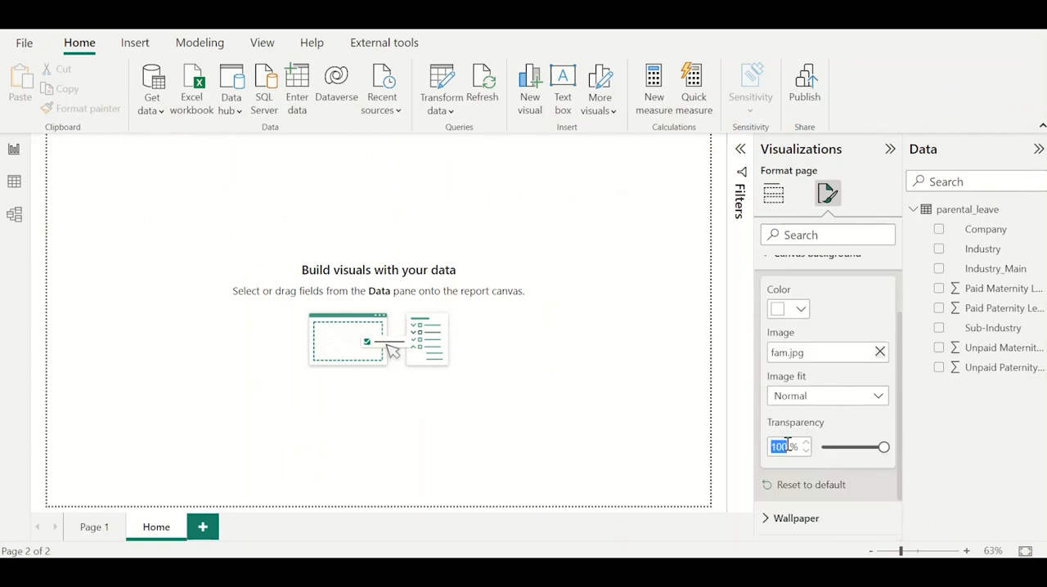
text(0)
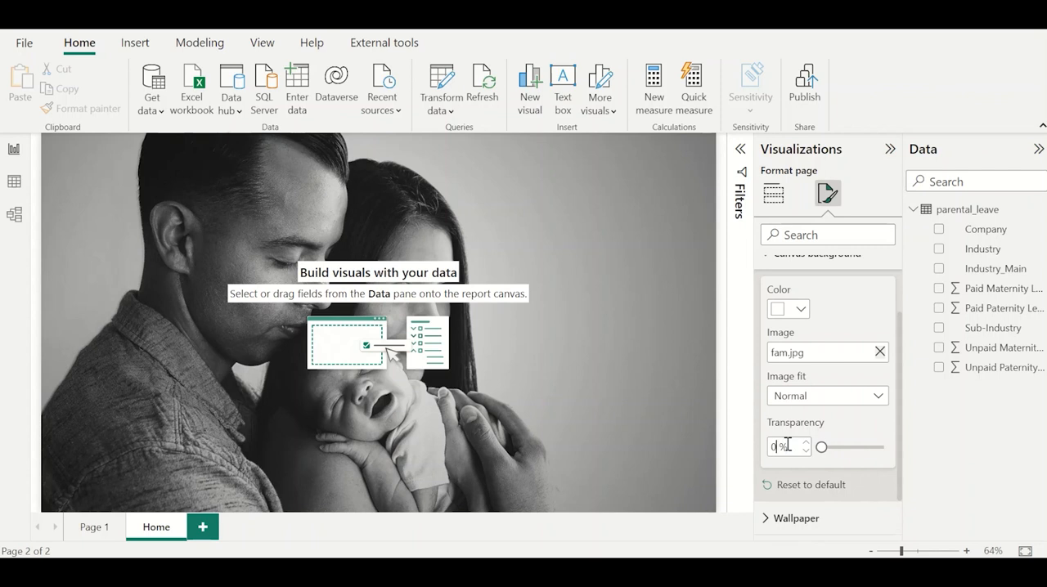
Compare the Fill and Fit options for the canvas background image and set its image fit to Fill.
click(822, 401)
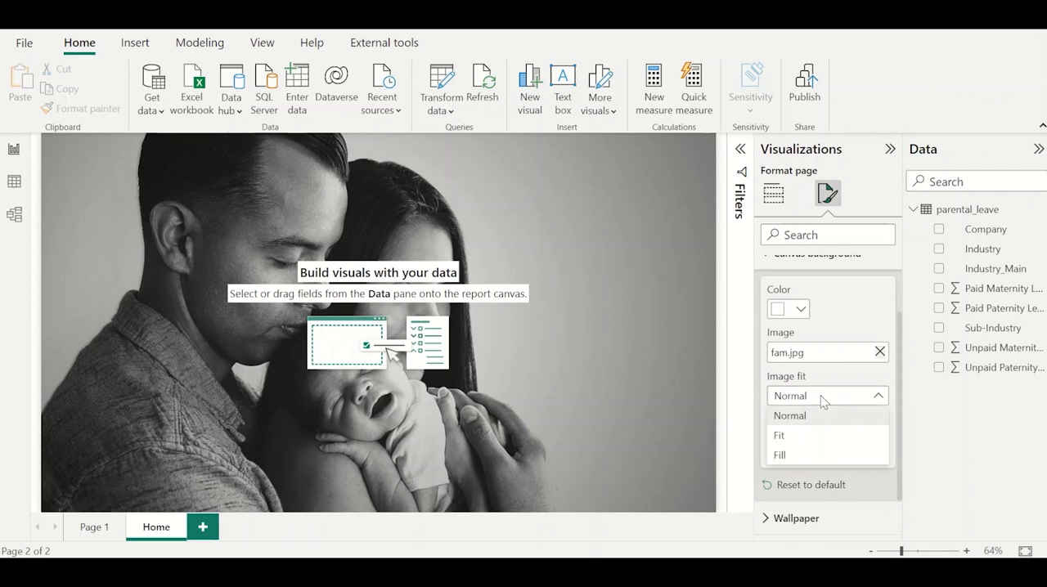
click(829, 456)
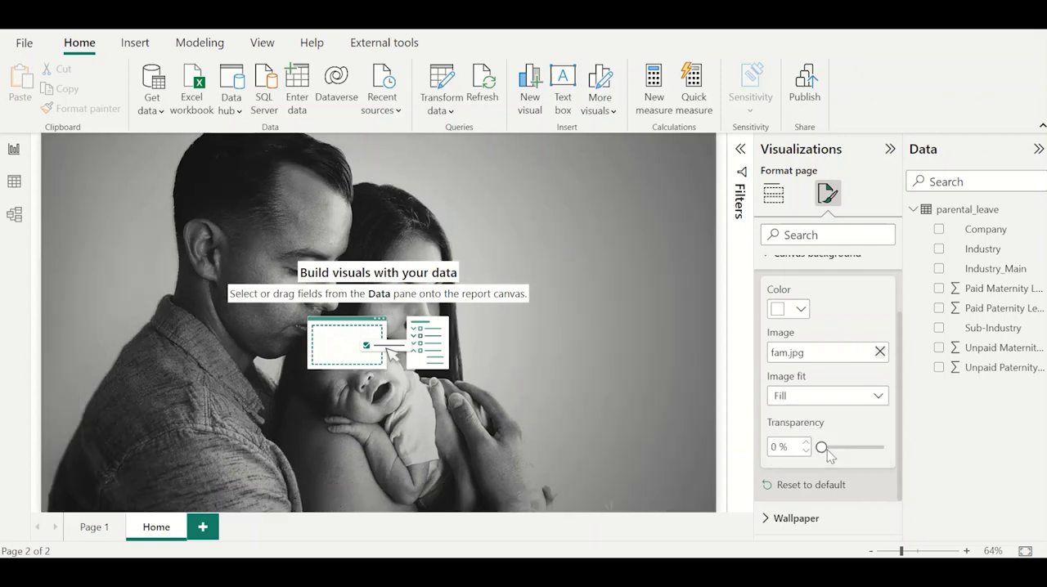
click(790, 399)
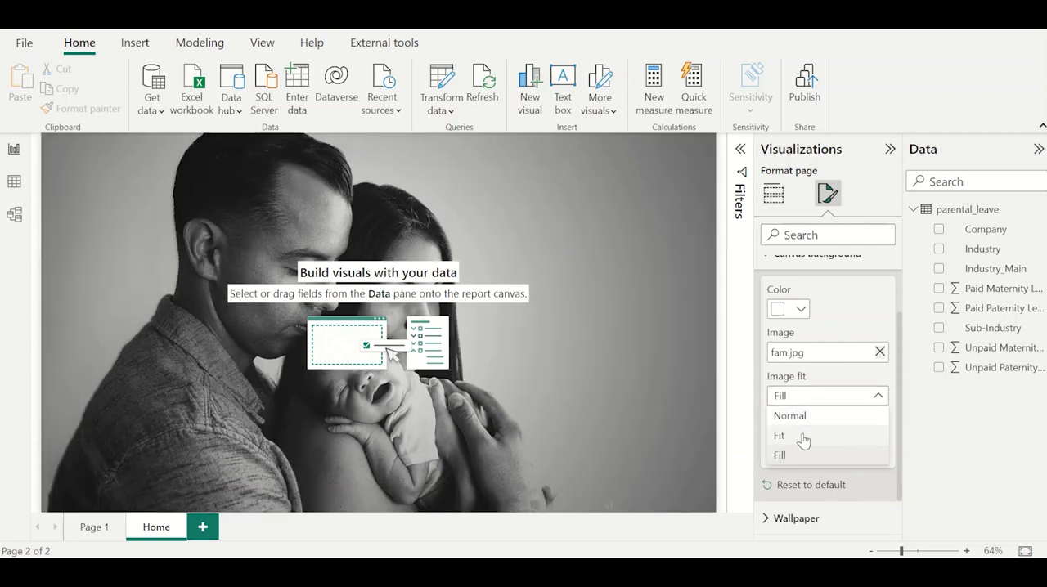
click(797, 434)
click(842, 397)
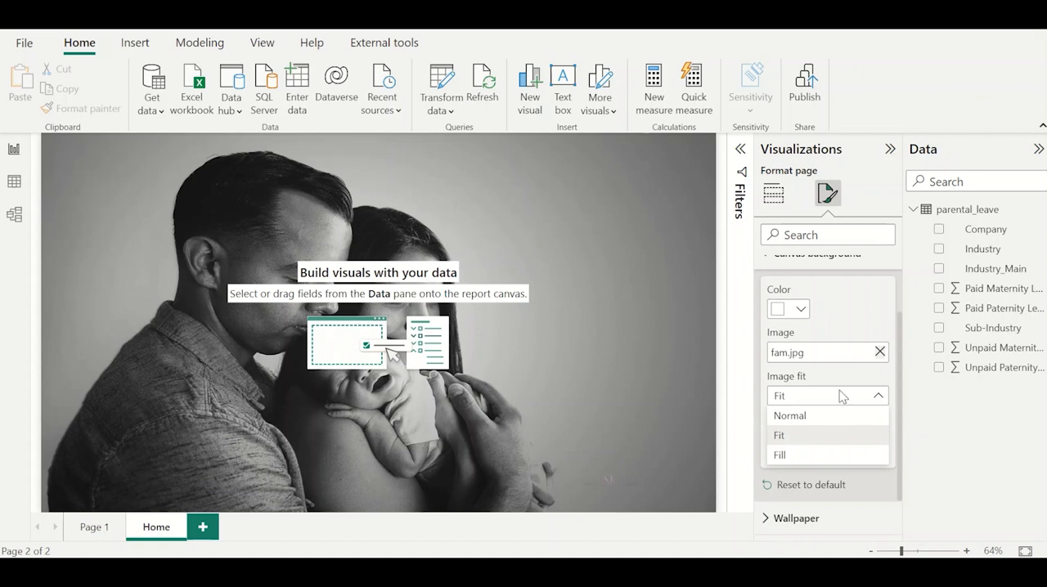
click(821, 456)
click(583, 385)
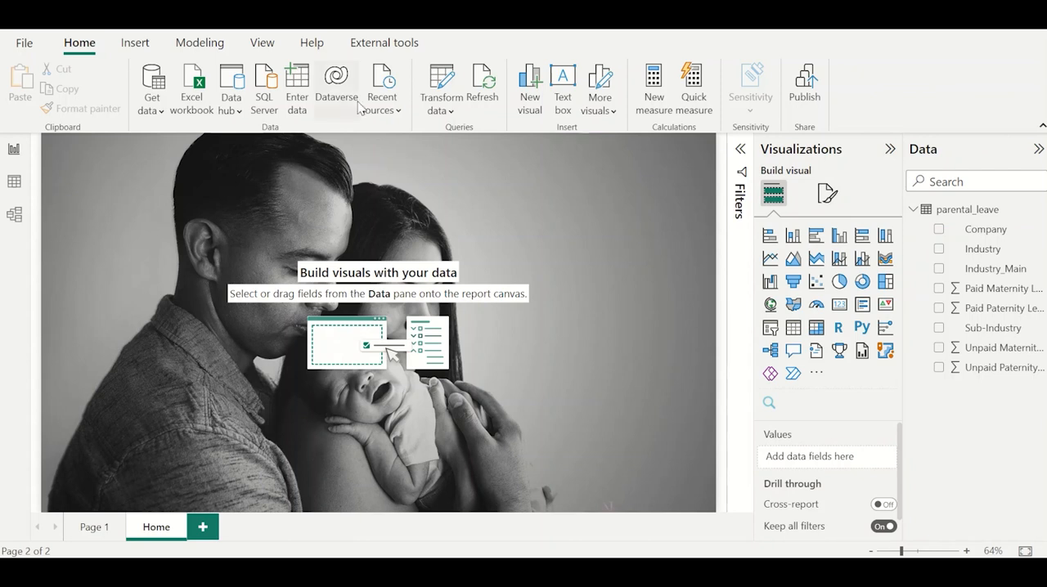
Insert a text box on the Home page with MAVEN, FAMILY LEAVES and CHALLENGE on three lines.
click(138, 44)
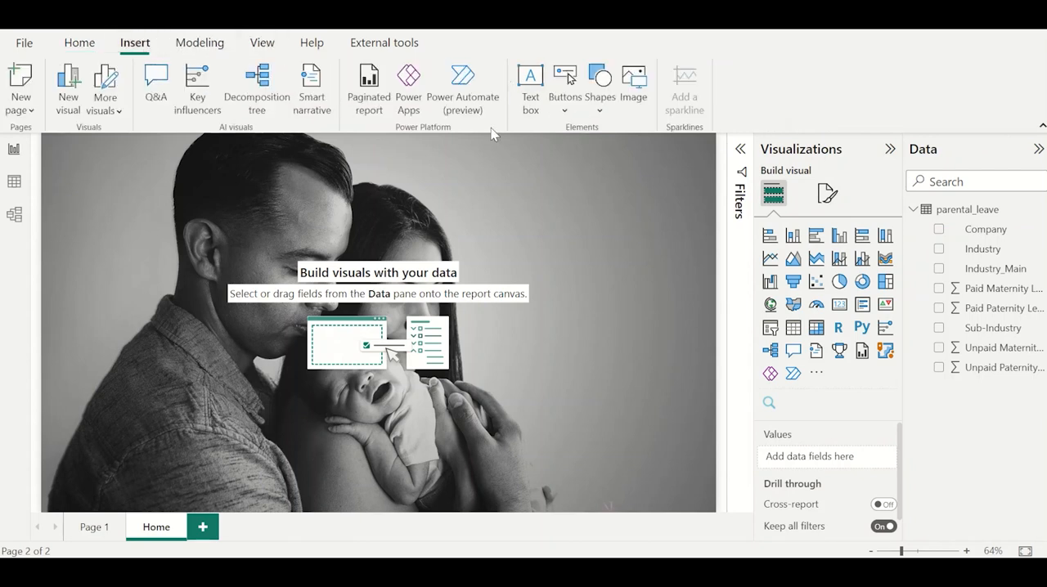
click(530, 90)
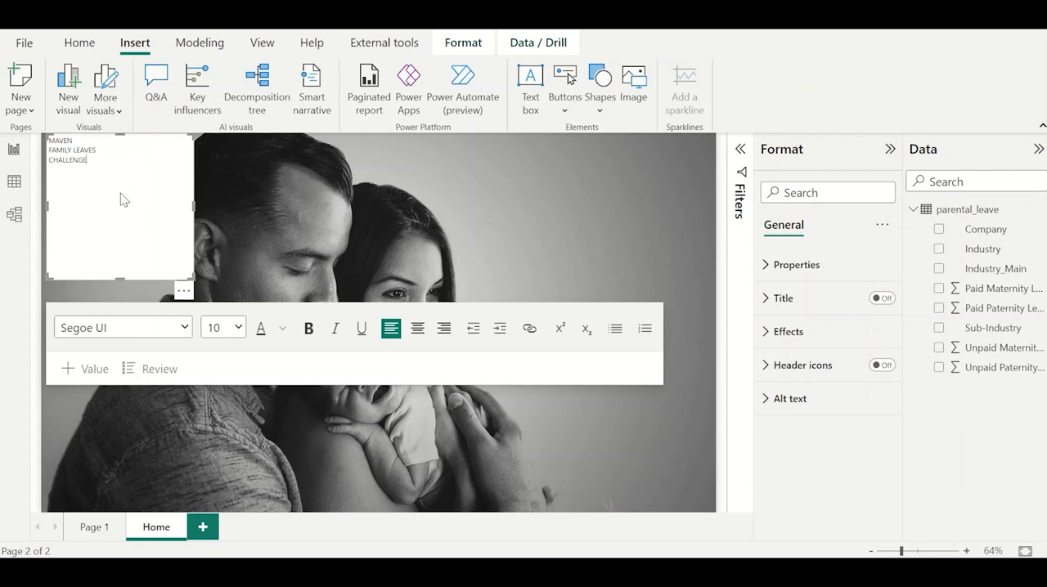
key(ctrl+a)
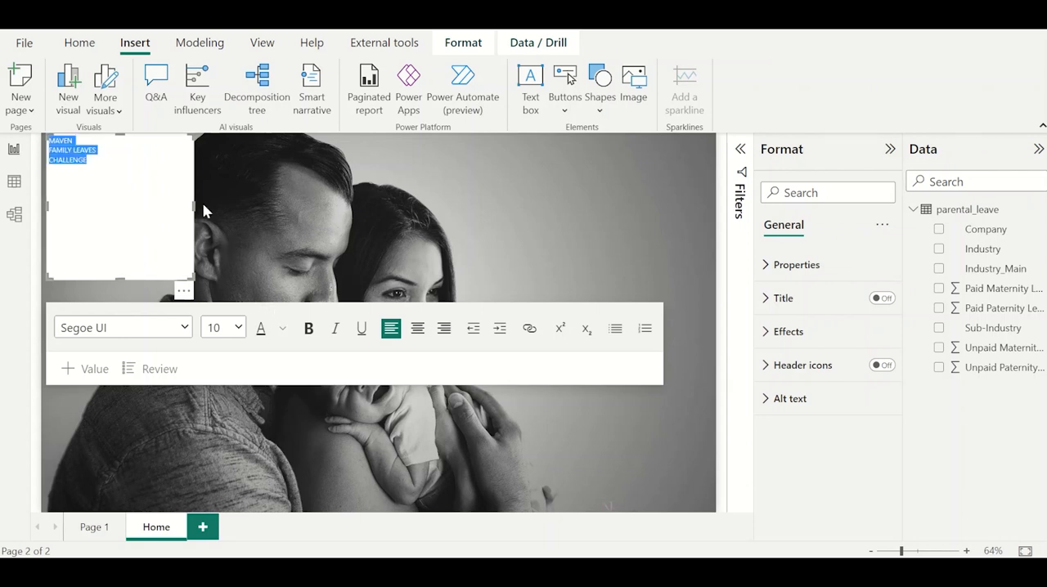
click(157, 205)
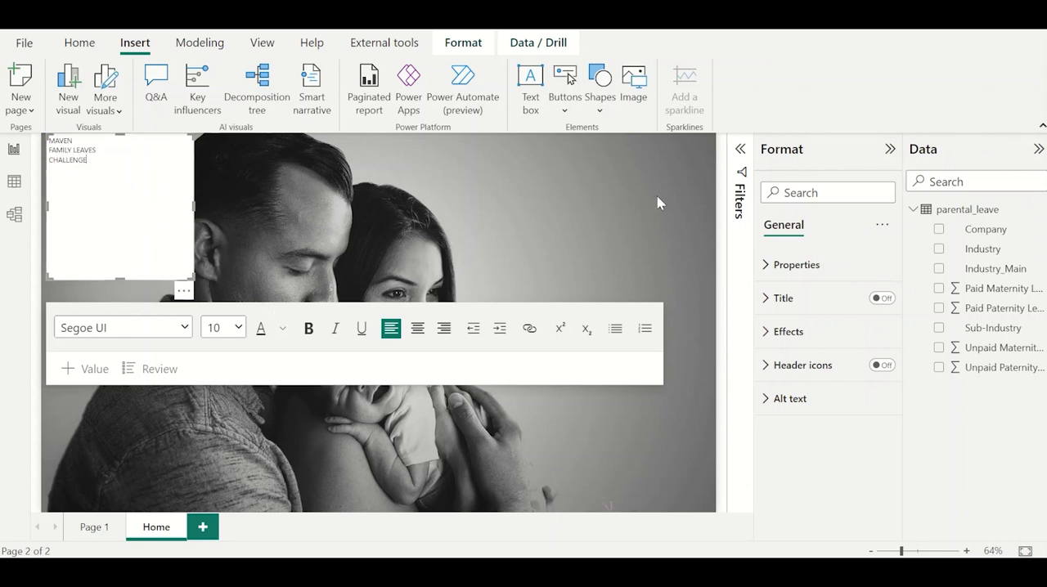
Turn off the background effect of the title text box.
click(821, 331)
scroll(820, 413, down, 1)
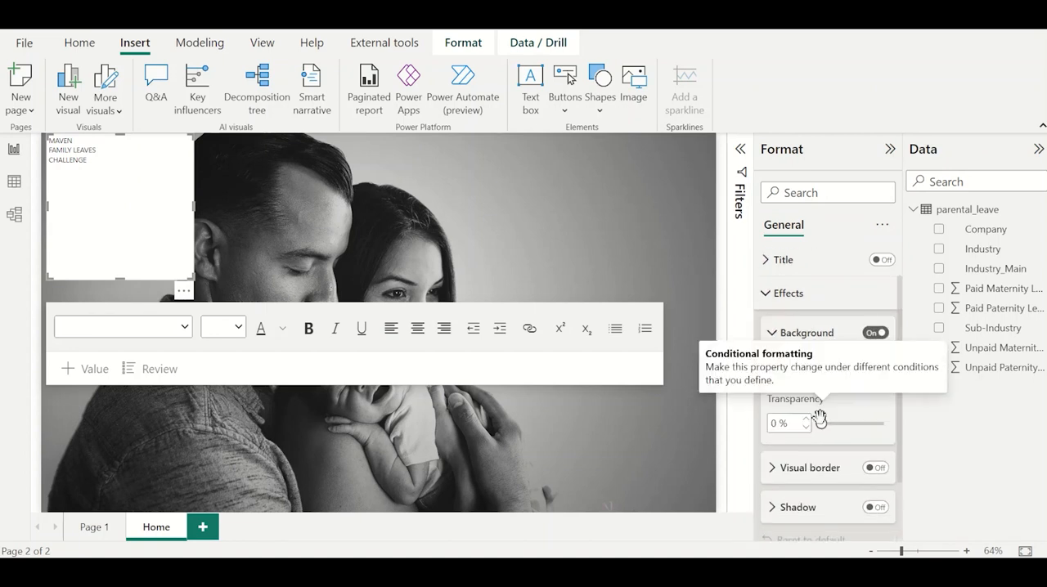
click(875, 333)
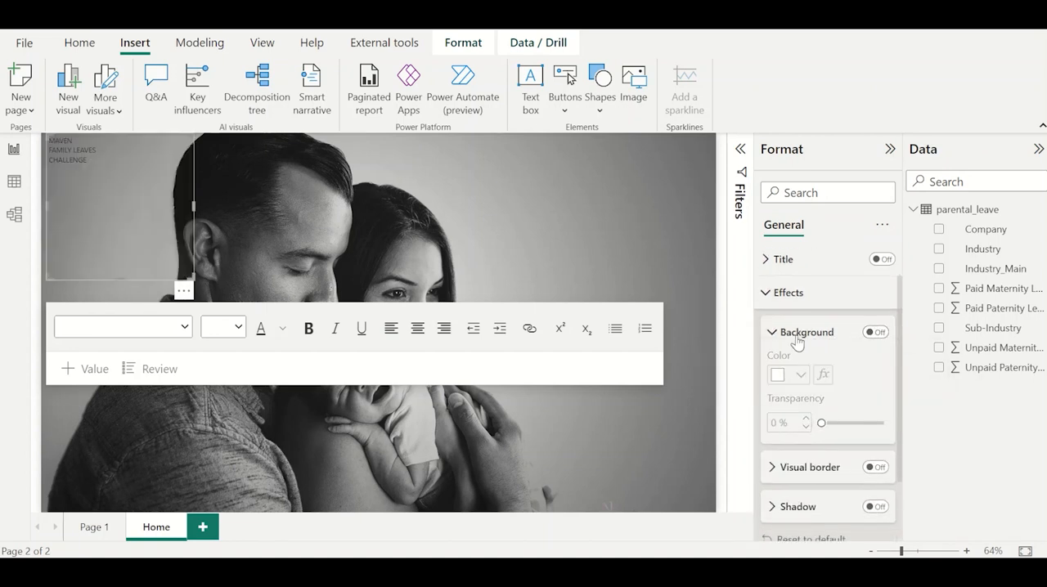
Format the whole title text as white, bold and size 60.
click(122, 205)
drag(88, 160, 47, 139)
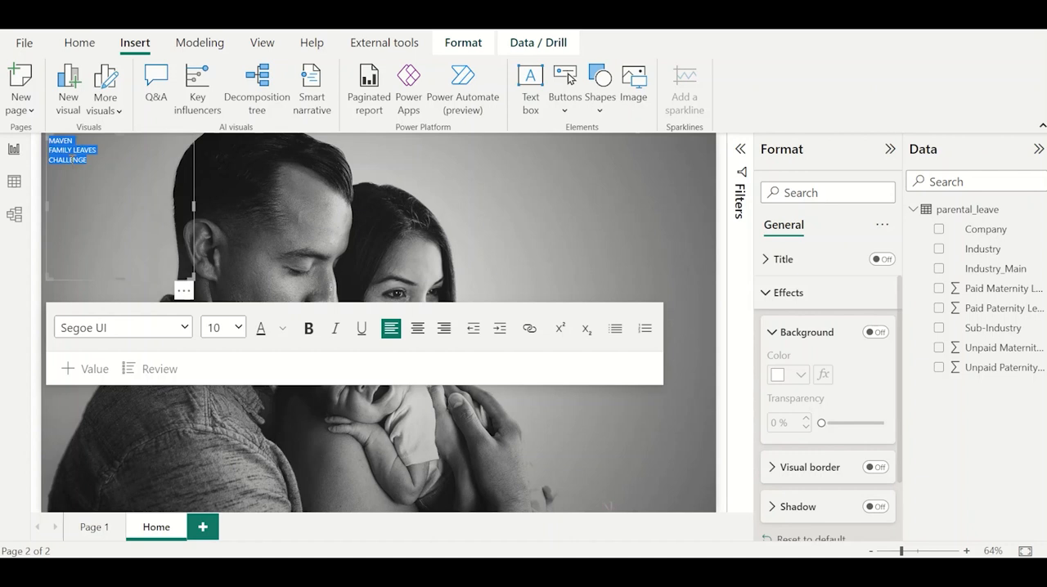
click(282, 329)
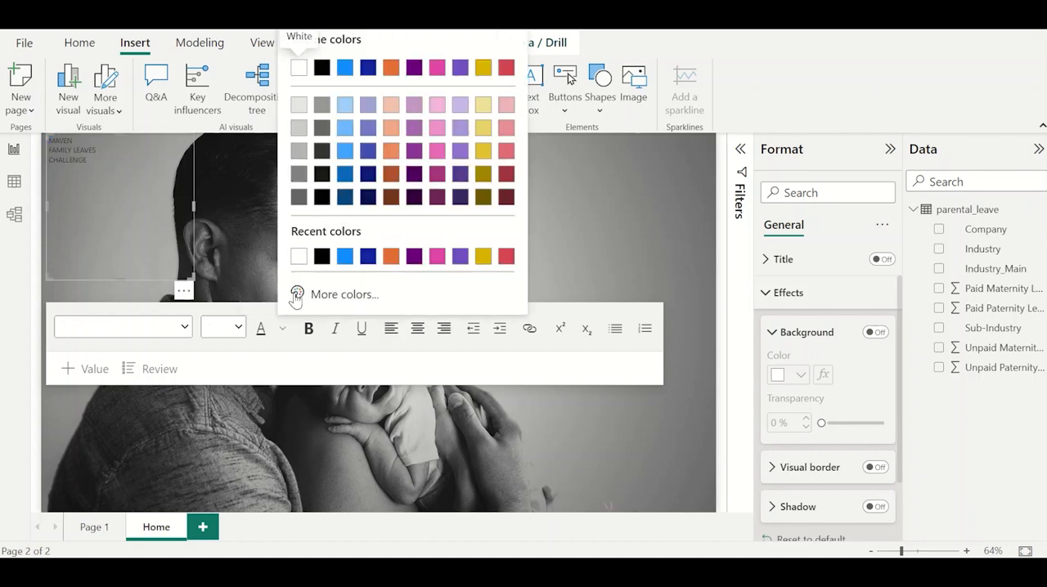
click(300, 261)
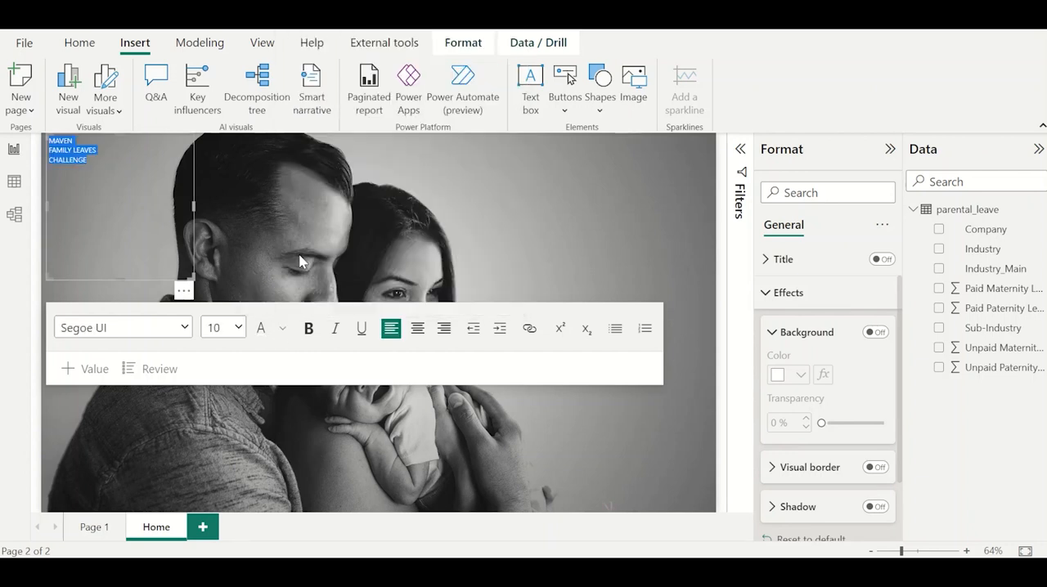
click(309, 328)
click(237, 328)
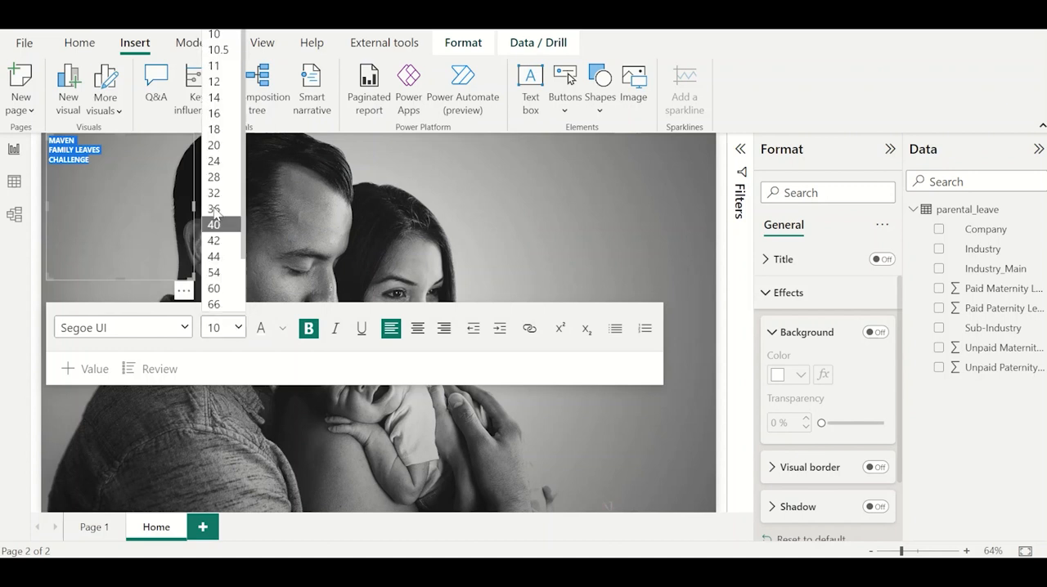
scroll(215, 211, down, 2)
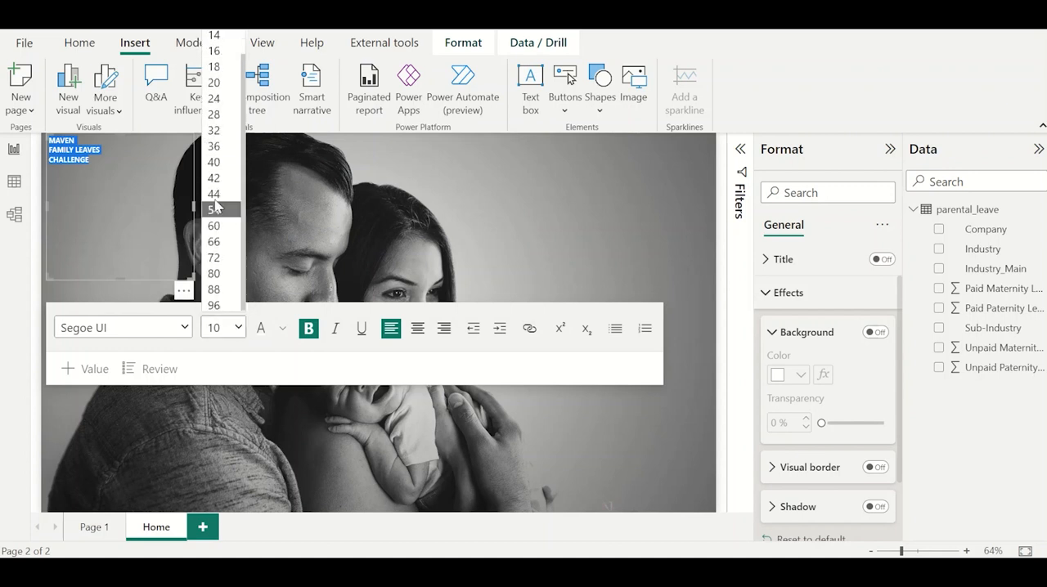
click(215, 225)
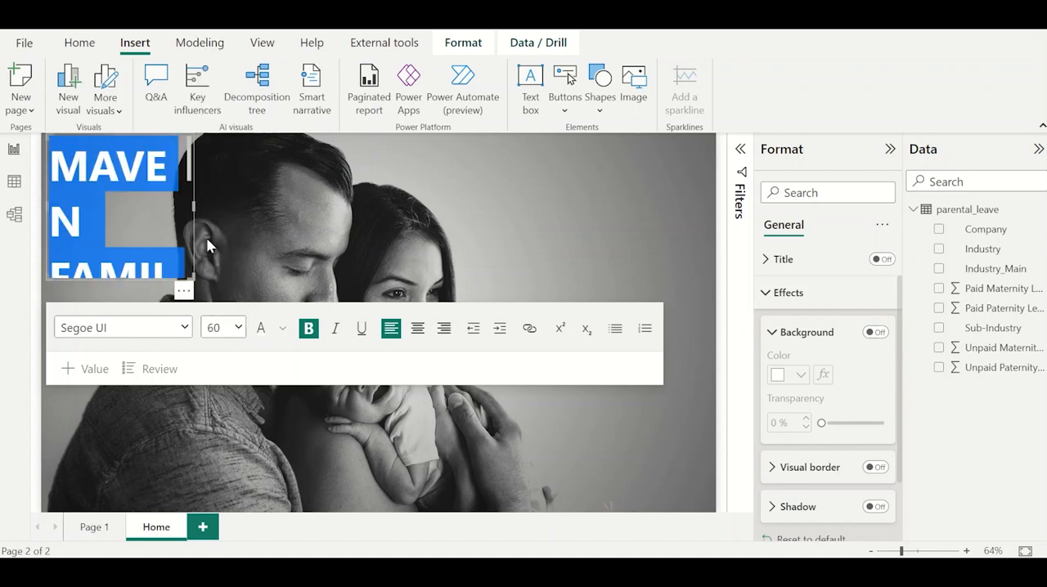
Enlarge the text box to show the whole title and rejoin FAMILY and LEAVES, retyping the L.
drag(195, 282, 345, 373)
click(431, 337)
drag(158, 331, 187, 332)
click(239, 299)
click(231, 213)
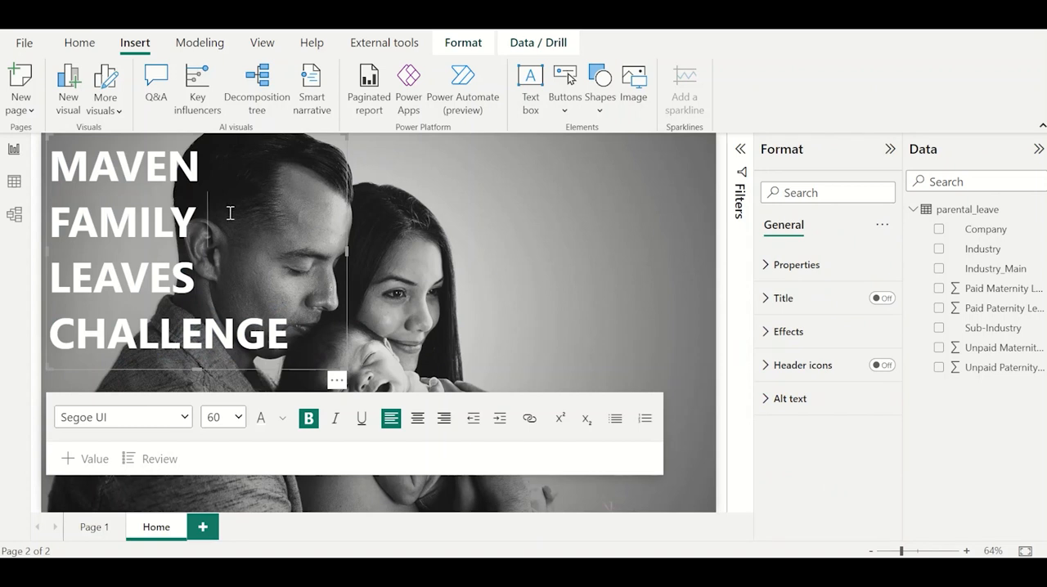
key(Delete)
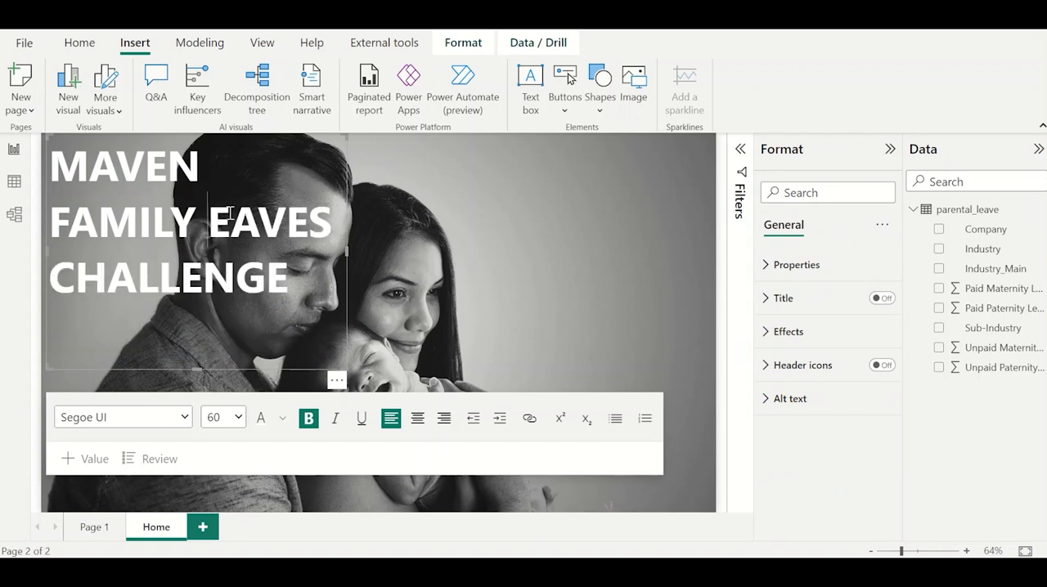
text(L)
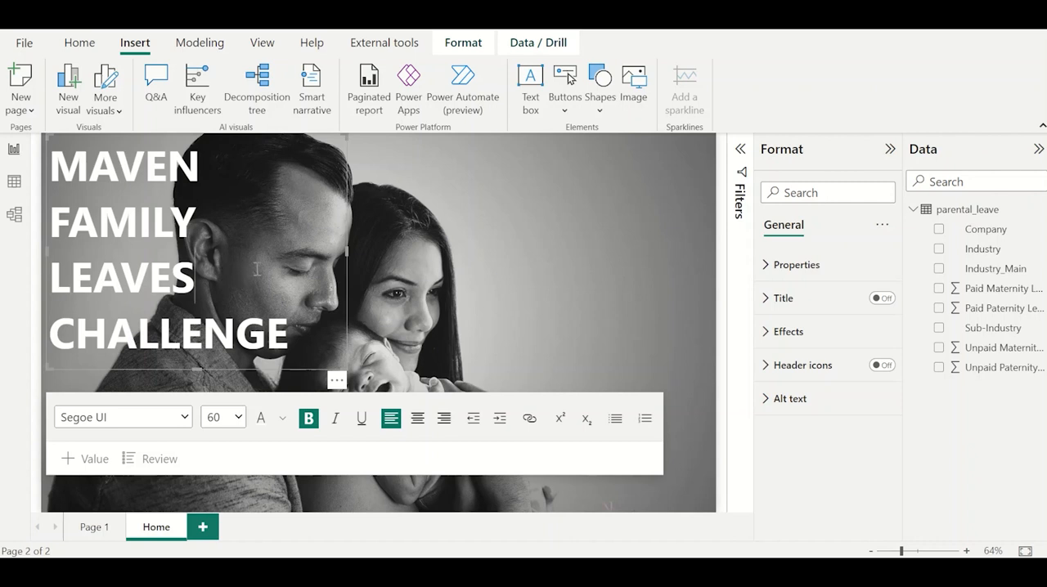
Widen the title text box until FAMILY LEAVES fits on one line and move it slightly inward from the page corner.
drag(344, 257, 380, 251)
drag(377, 364, 442, 384)
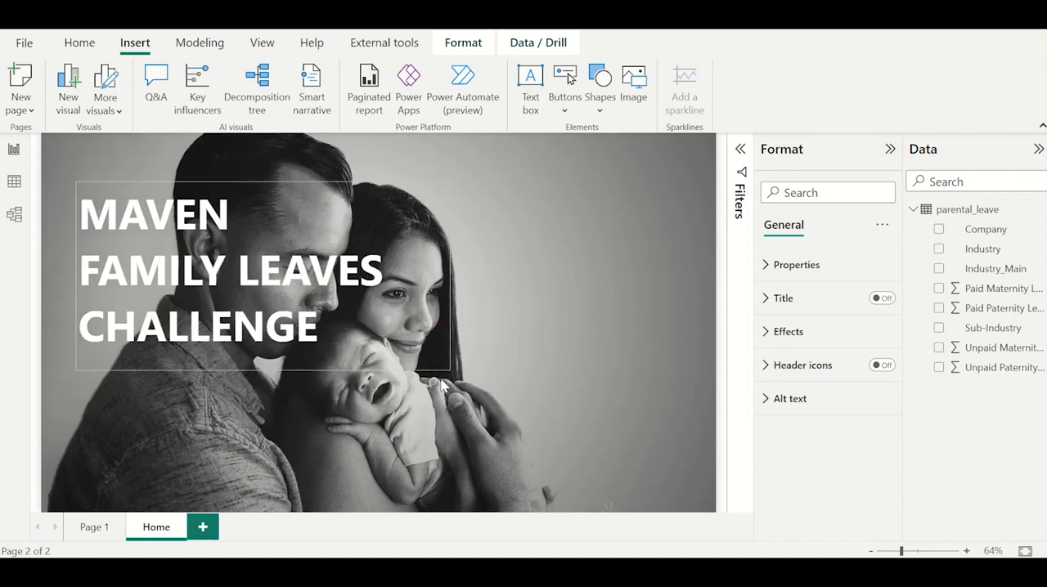
click(336, 369)
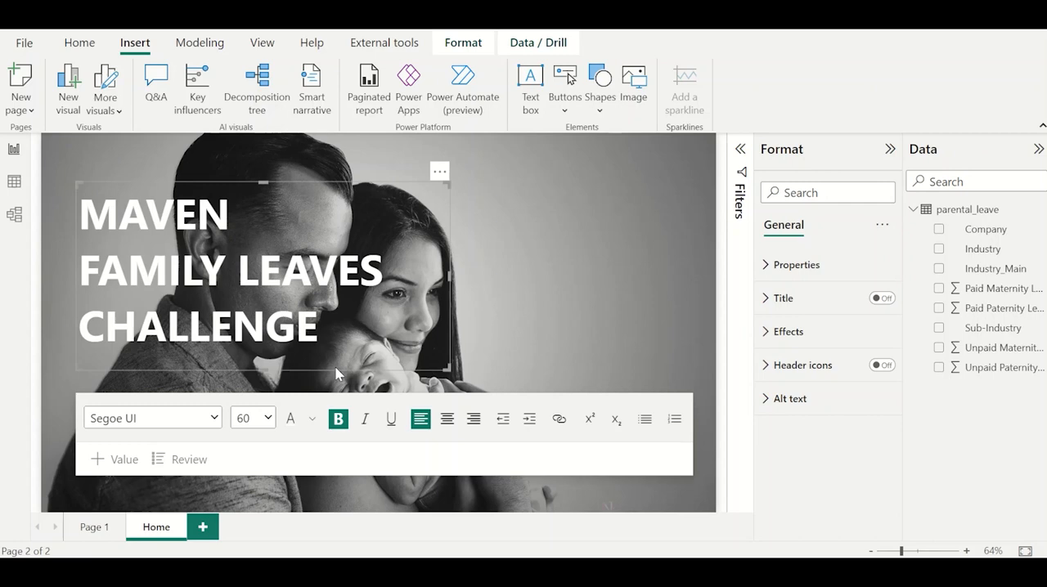
click(512, 315)
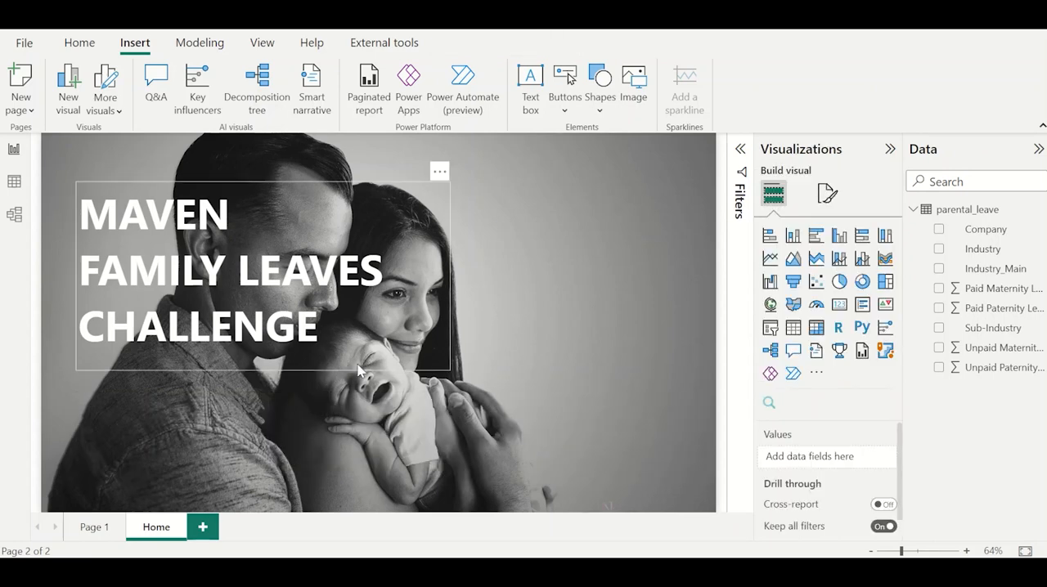
Duplicate the title text box and place the copy below the original, near the page's lower edge.
click(364, 376)
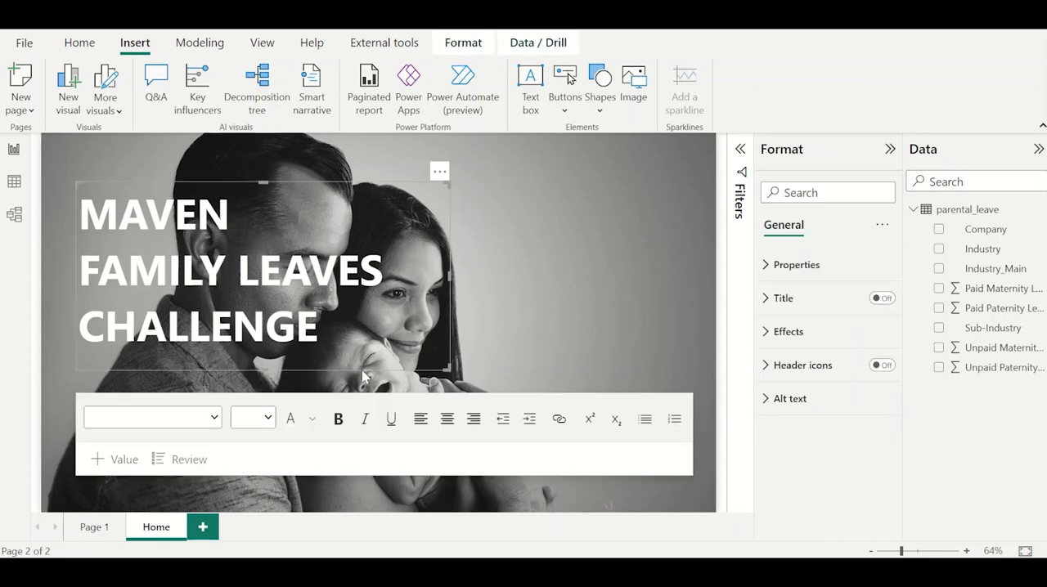
key(ctrl+v)
drag(363, 371, 355, 480)
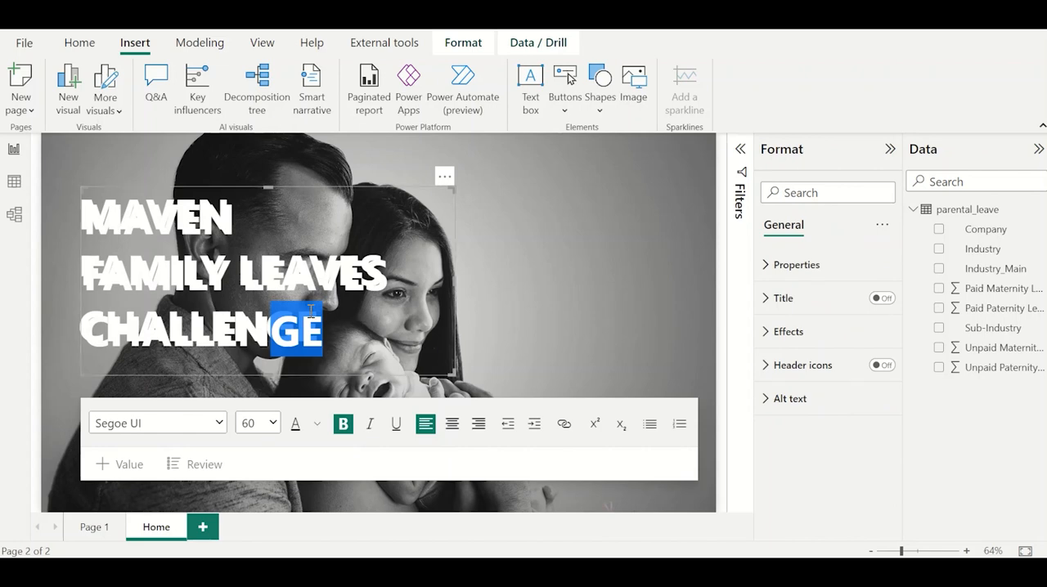
click(435, 194)
drag(441, 210, 438, 349)
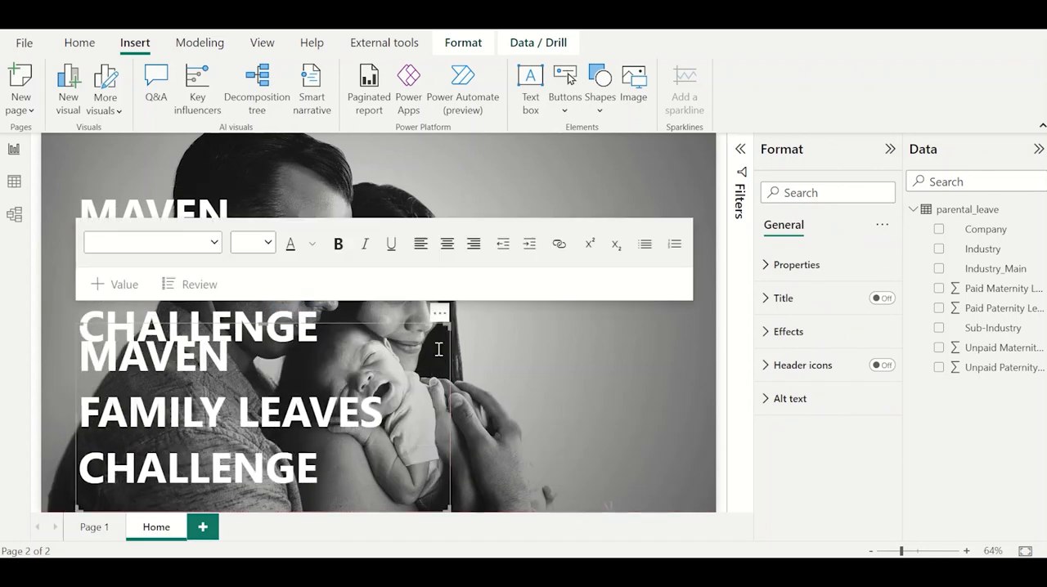
Replace the duplicate's text with "Select the Gender" and a second line about getting insights on industries and companies by maternity/paternity.
click(335, 422)
key(ctrl+a)
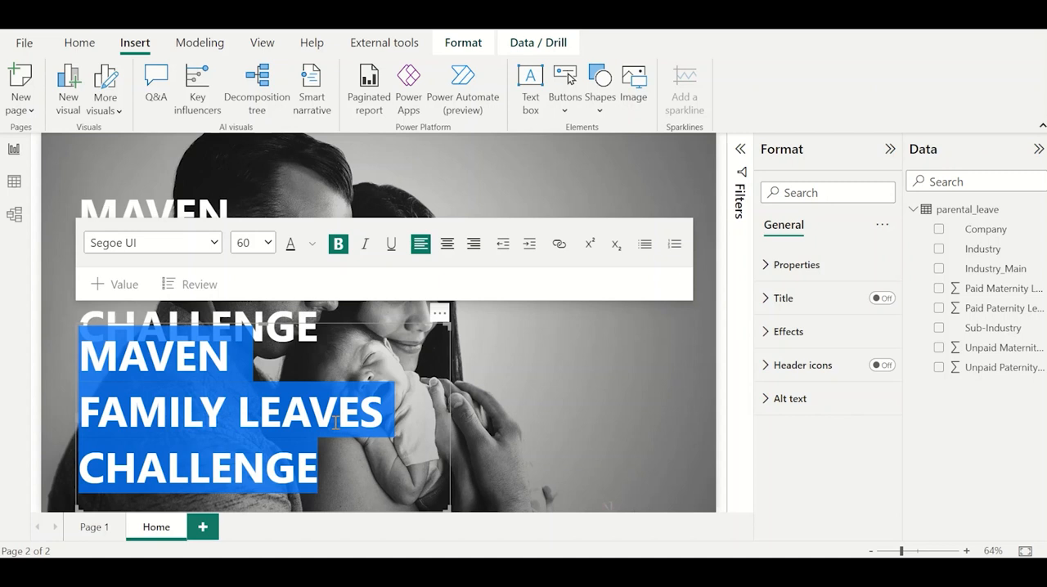
key(Delete)
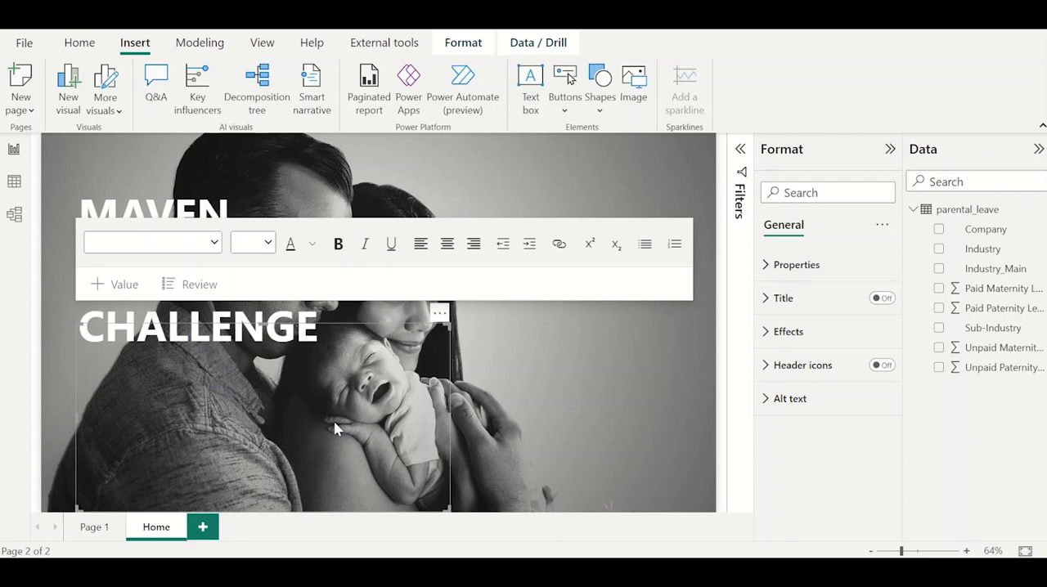
click(145, 330)
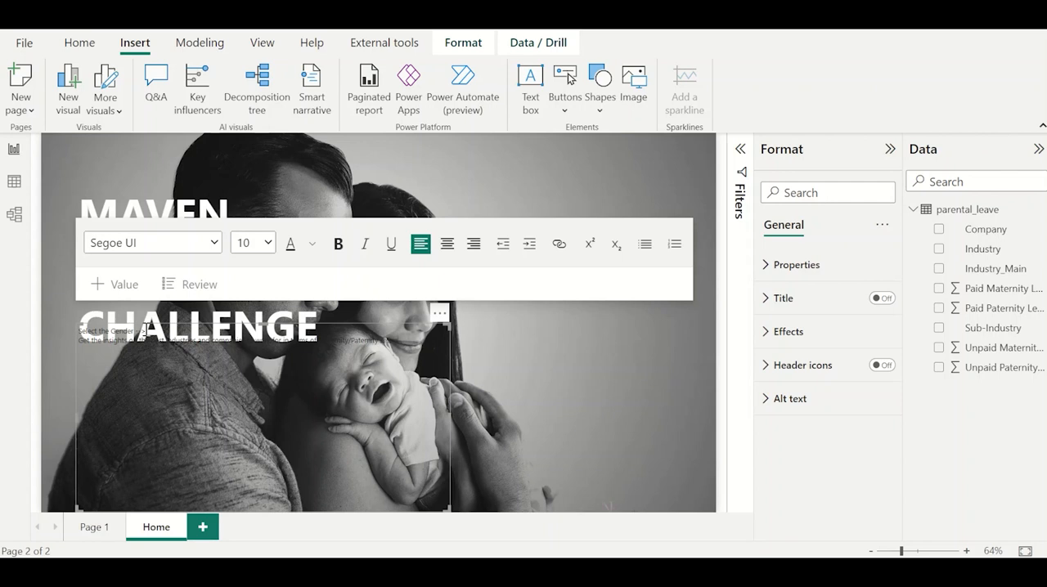
Make the whole subtitle text white at size 16 and move its text box down to the page's lower edge.
key(ctrl+a)
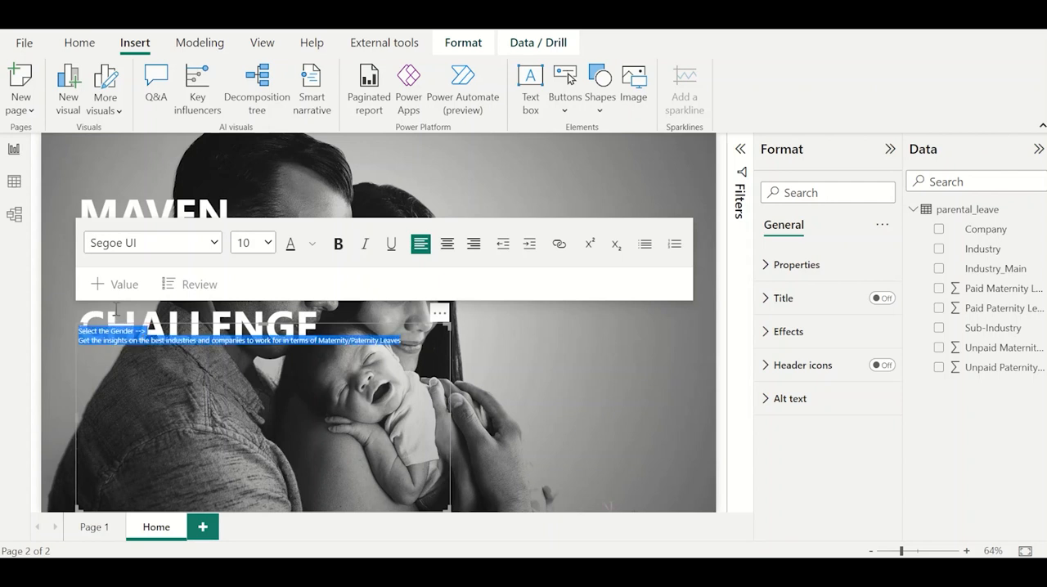
click(312, 243)
click(328, 301)
click(254, 243)
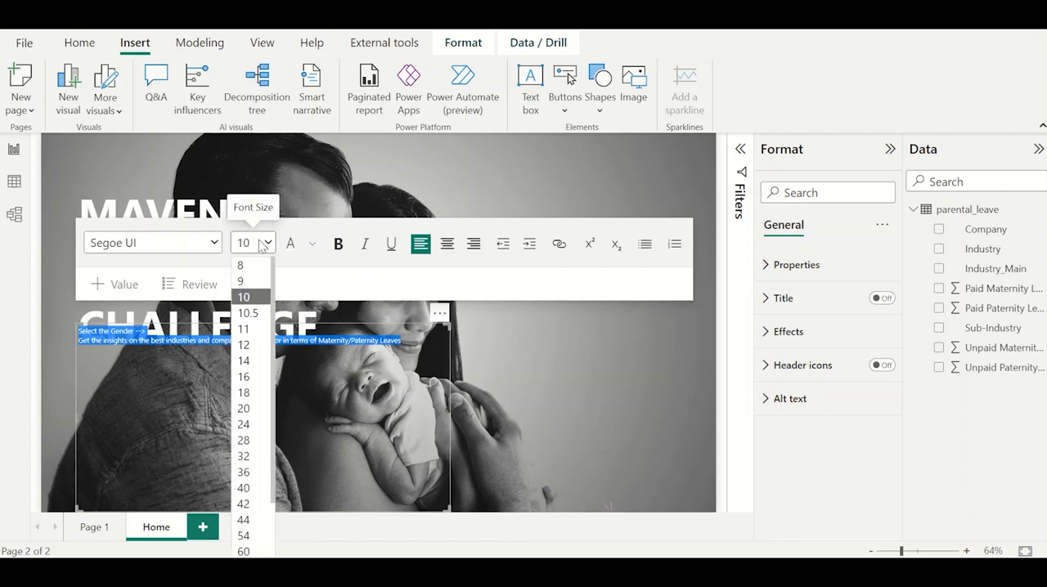
click(245, 377)
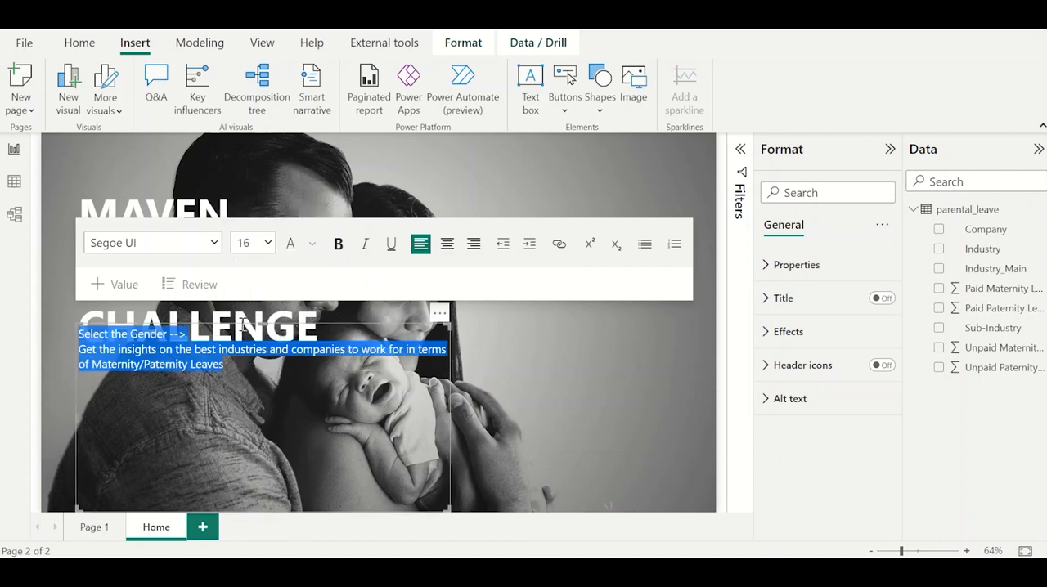
drag(265, 326, 265, 434)
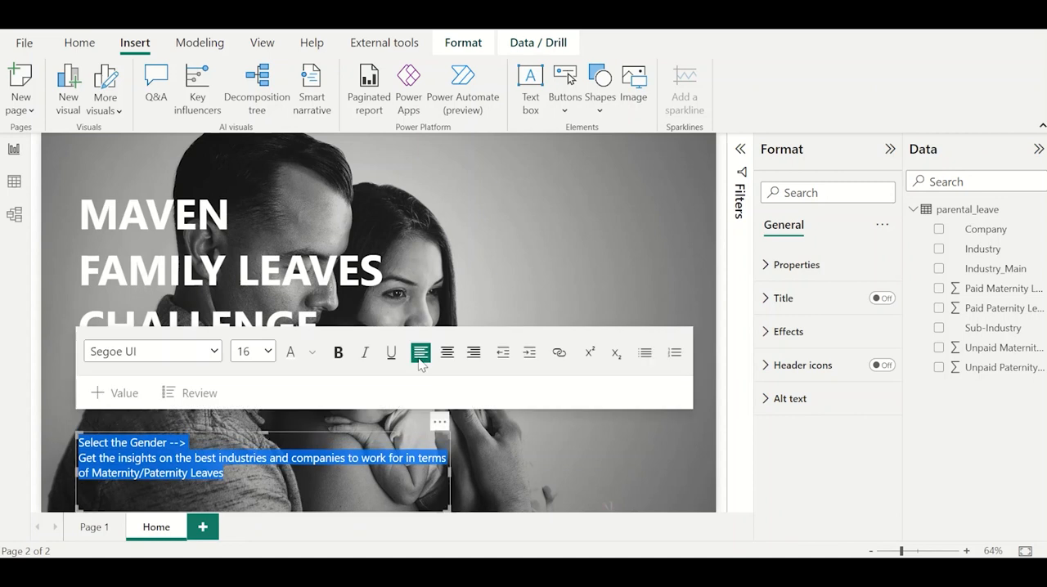
click(554, 278)
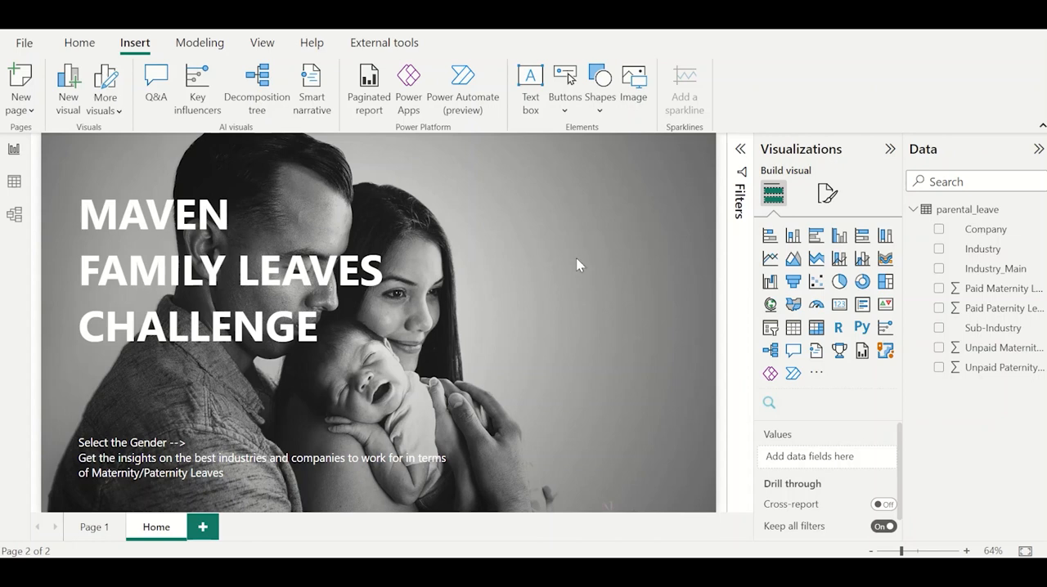
Insert the images Maternity.jpg and Paternity.jpg onto the Home page.
click(635, 101)
click(445, 226)
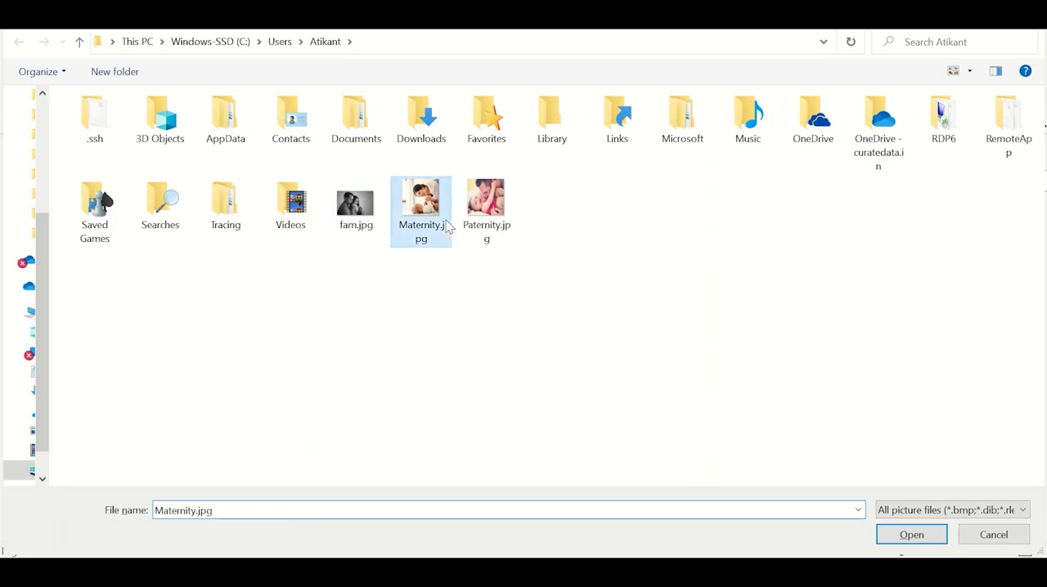
double_click(446, 226)
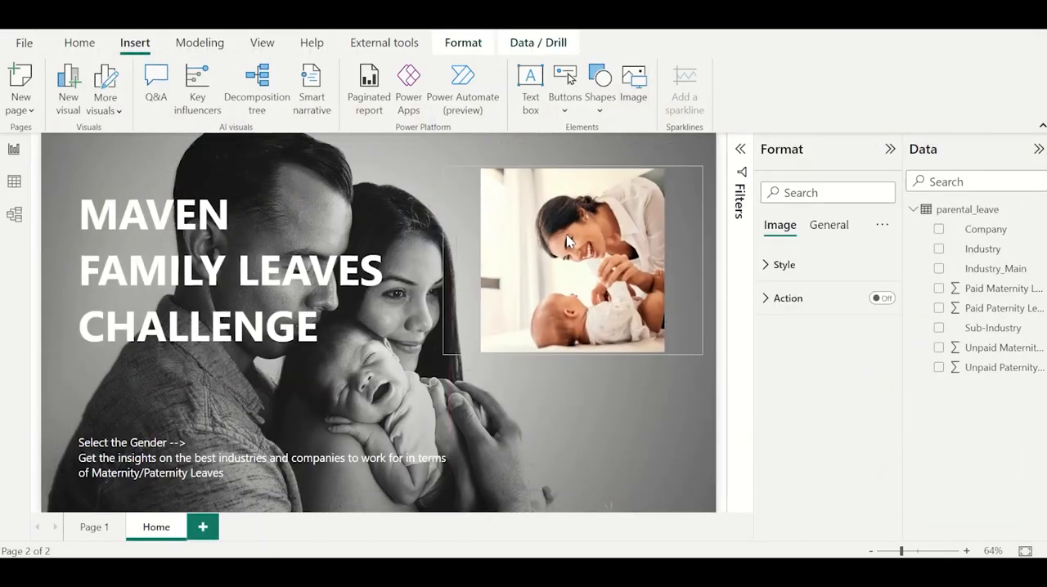
click(627, 102)
click(491, 214)
double_click(503, 220)
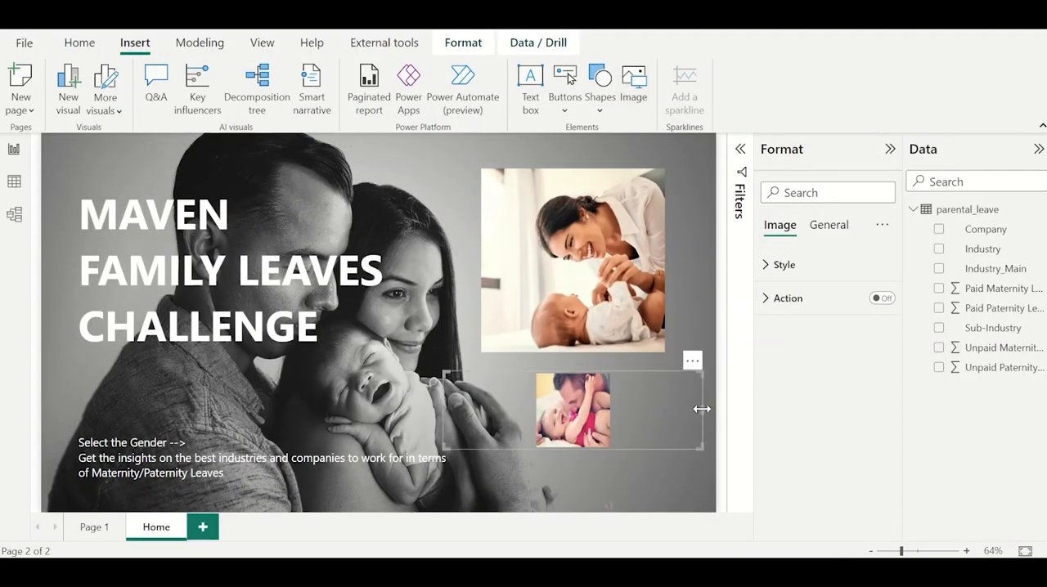
Resize the frames of both photos to roughly square, placing the paternity photo lower on the page beneath the maternity one.
drag(701, 411, 583, 510)
drag(528, 452, 585, 421)
click(603, 290)
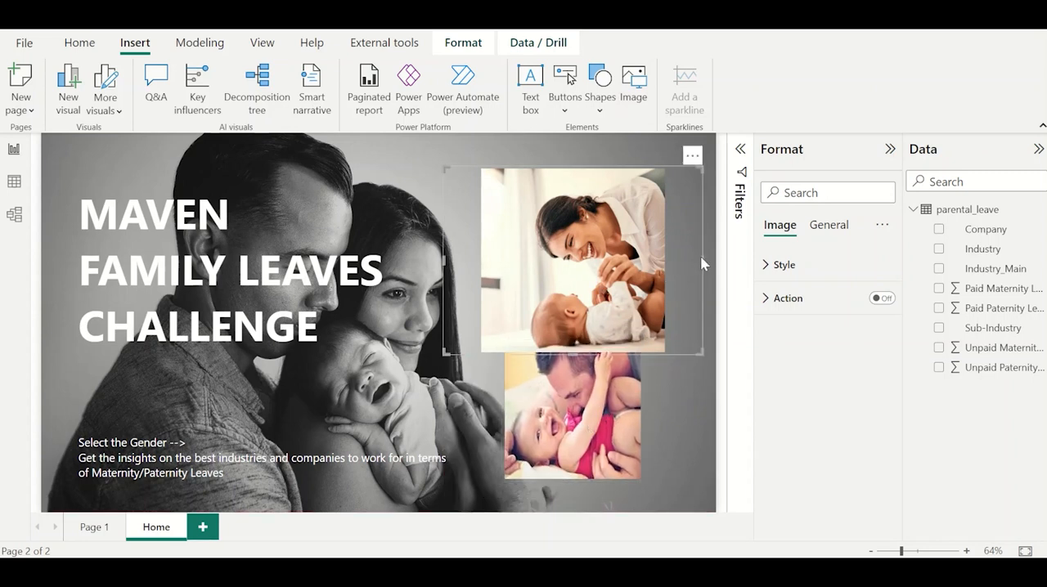
drag(701, 259, 583, 257)
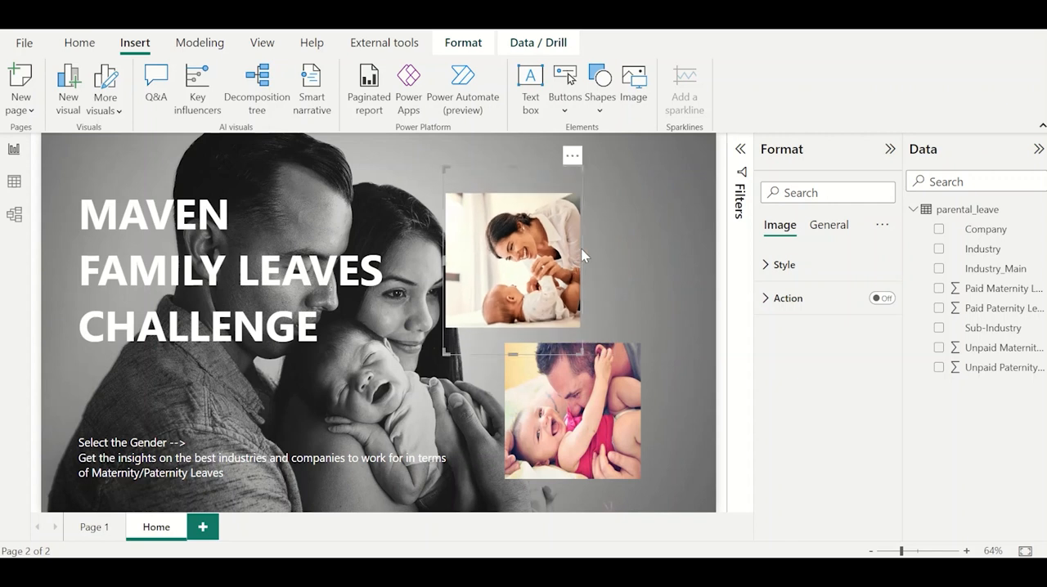
drag(512, 354, 520, 289)
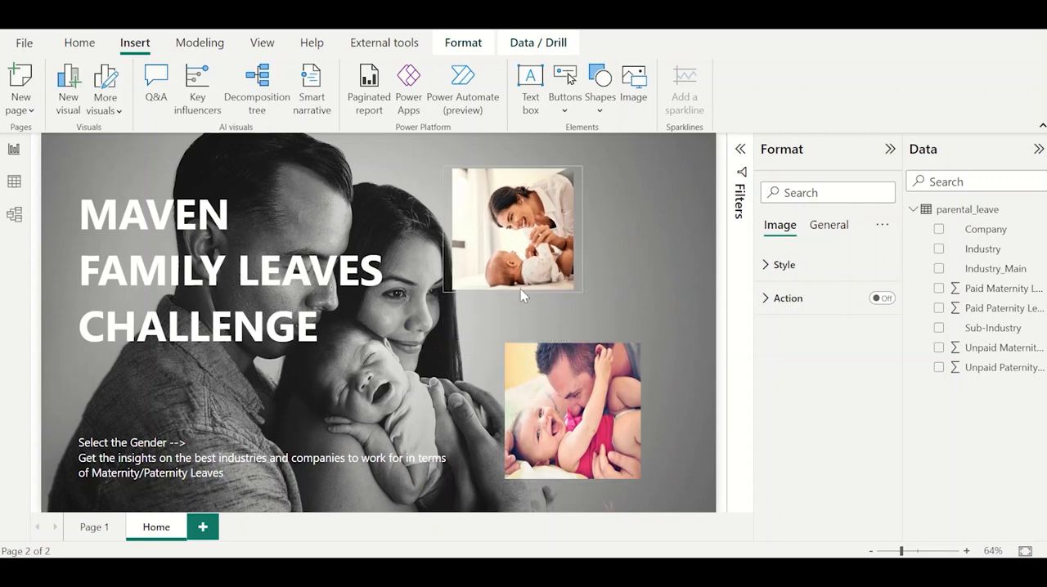
Align the maternity photo above the paternity photo and enlarge both to about the same size.
drag(544, 249, 594, 264)
drag(637, 309, 646, 323)
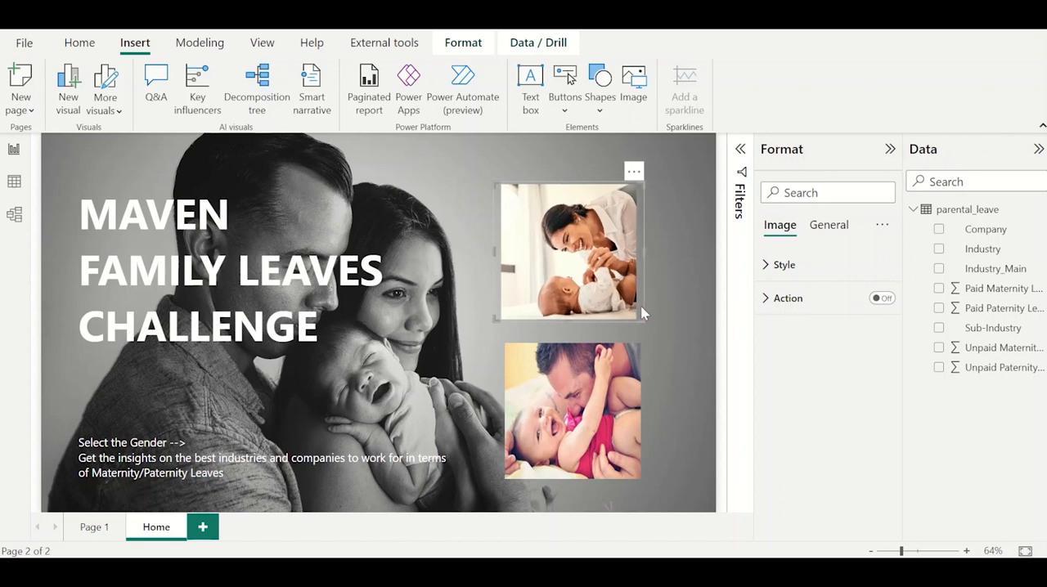
drag(619, 286, 683, 332)
drag(619, 299, 607, 281)
click(588, 399)
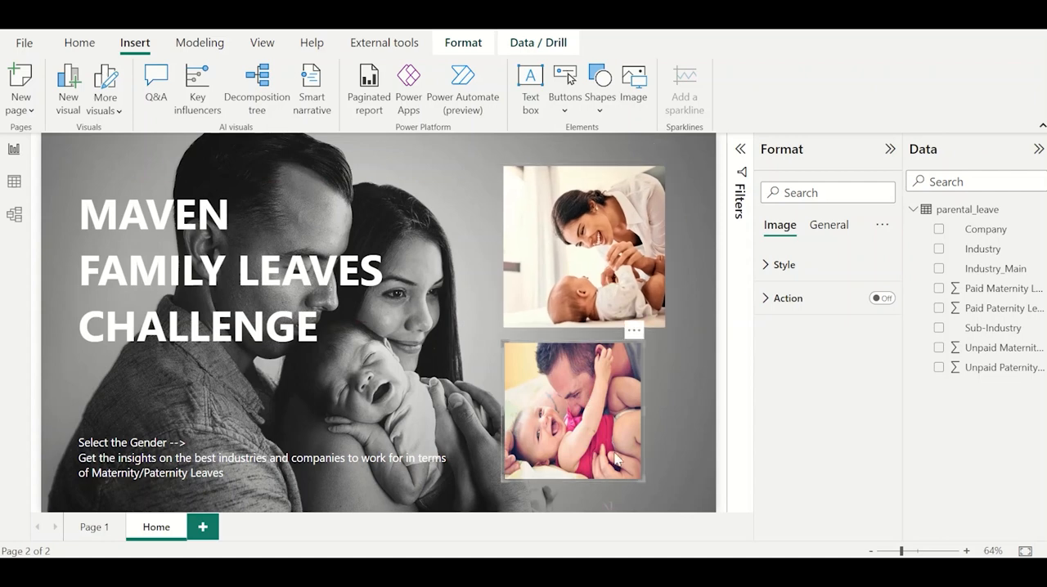
drag(642, 475, 664, 485)
click(424, 385)
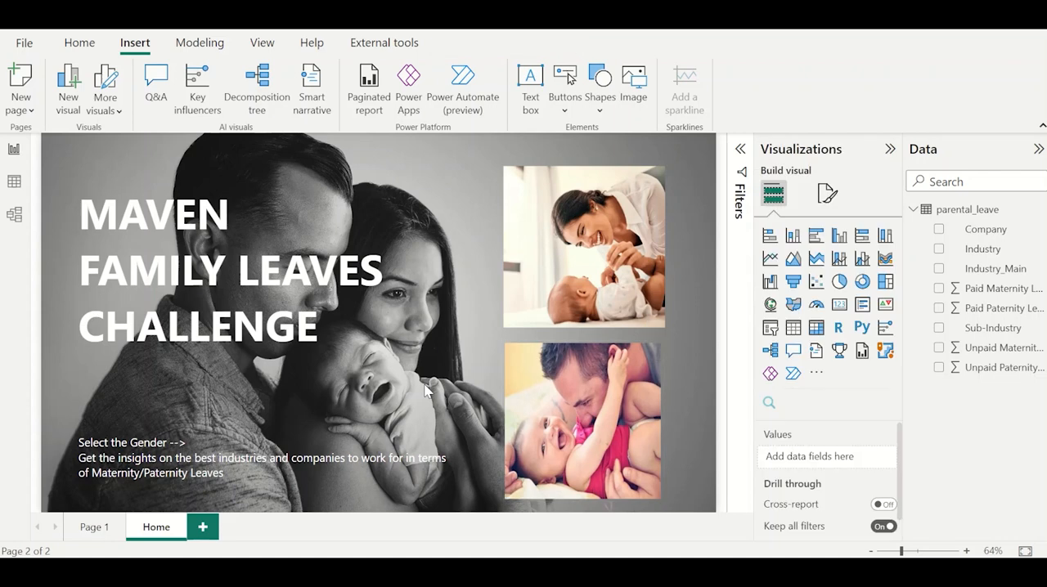
Shift both photos slightly outward, away from the title text and closer to the page's edge.
drag(587, 291, 605, 283)
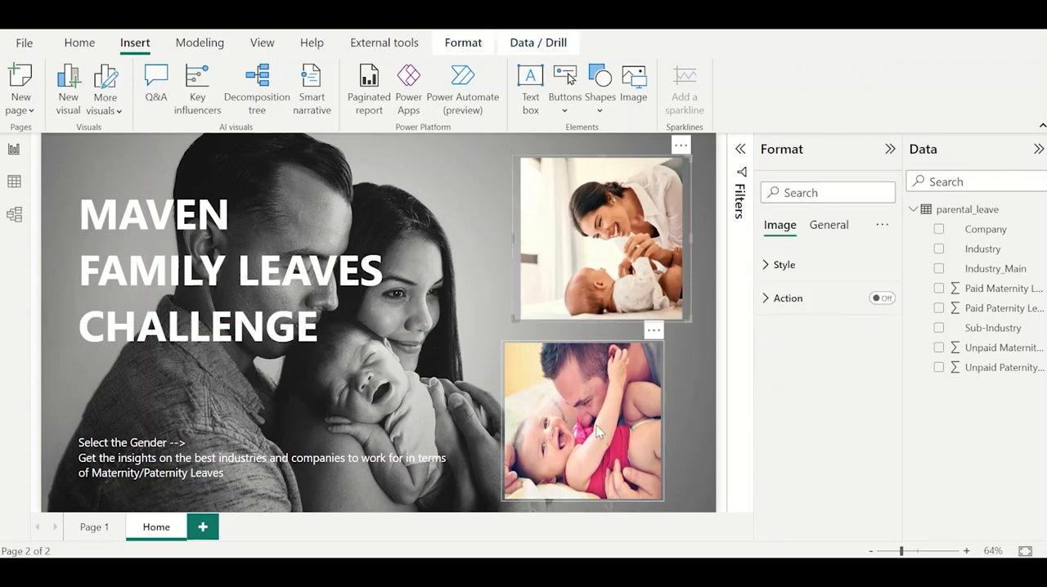
drag(590, 431, 610, 431)
click(441, 359)
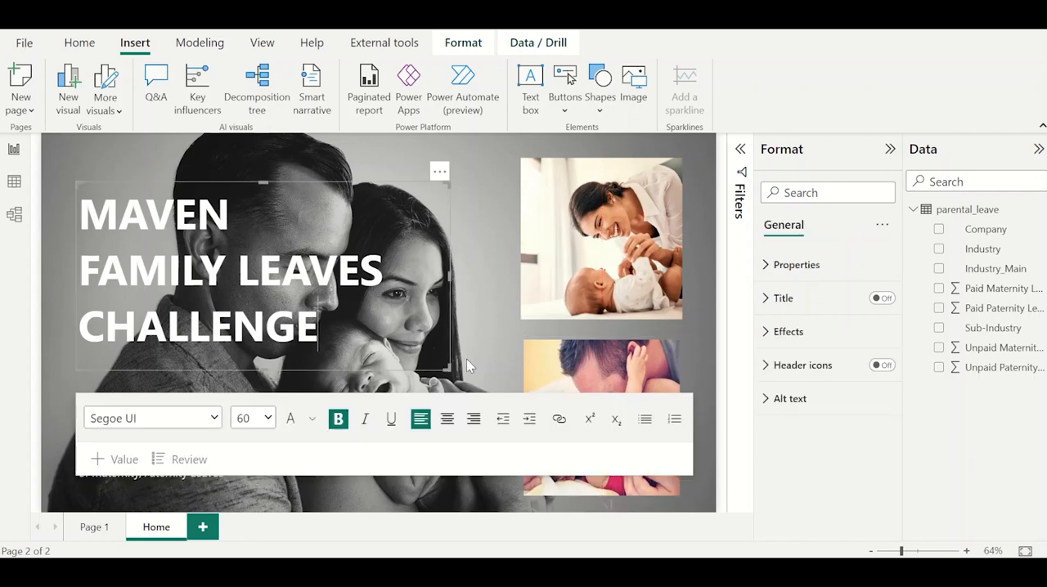
click(486, 357)
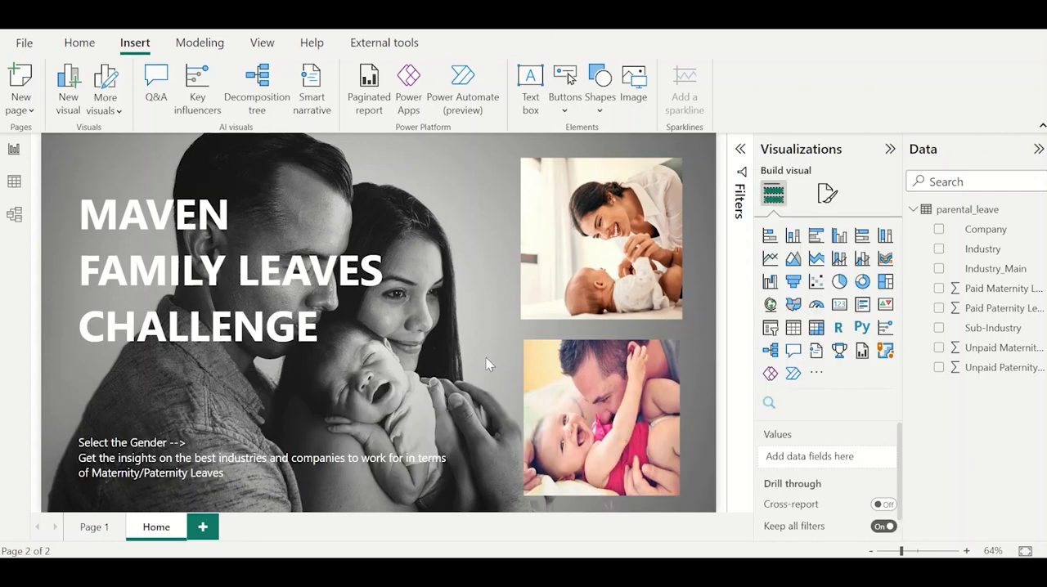
Add a new report page and name it Maternity.
click(203, 528)
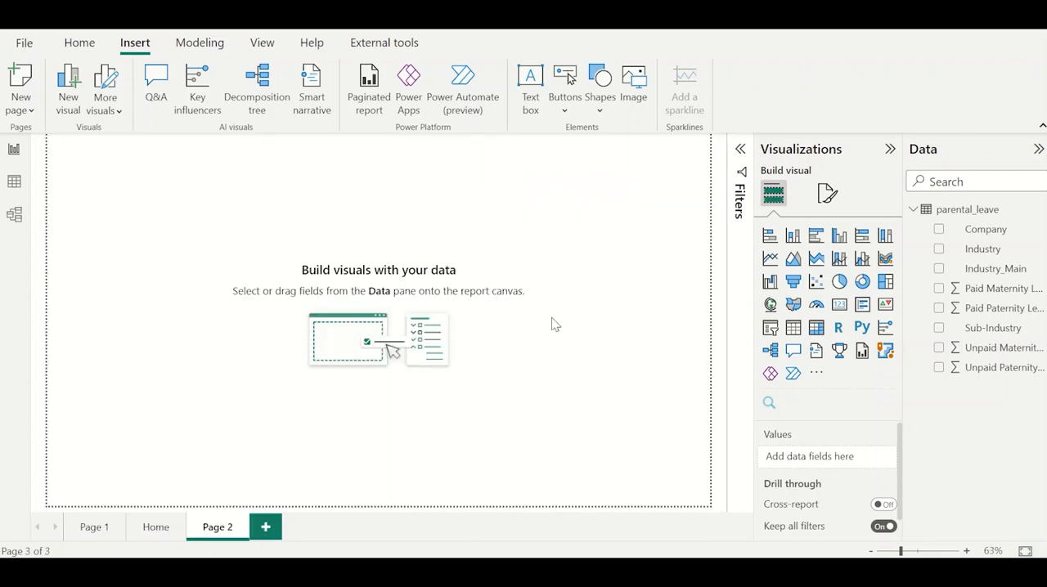
double_click(219, 524)
text(Maternity)
key(Return)
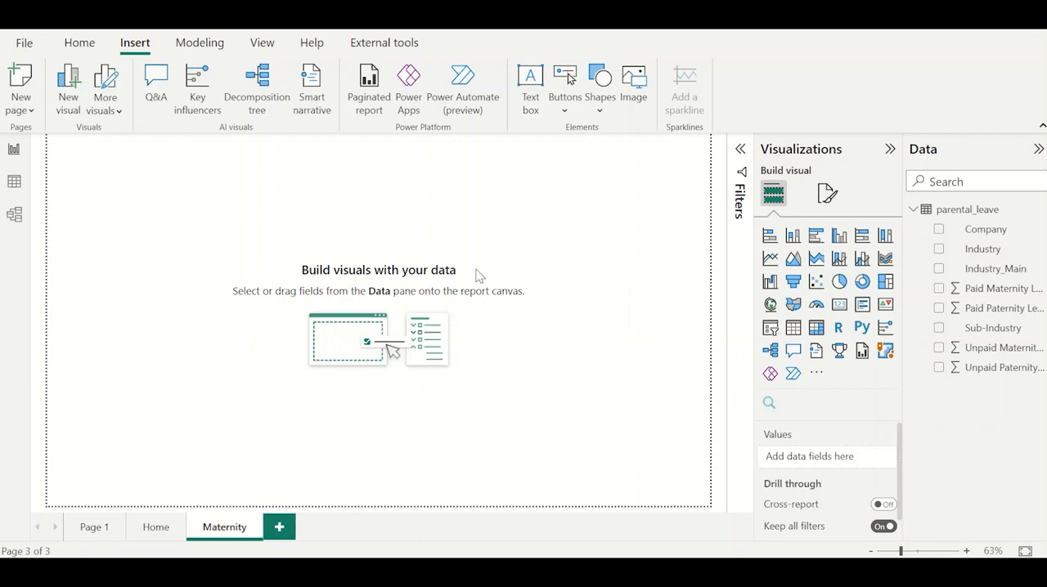
Add a matrix to the Maternity page with Industry and Company as its rows.
click(816, 327)
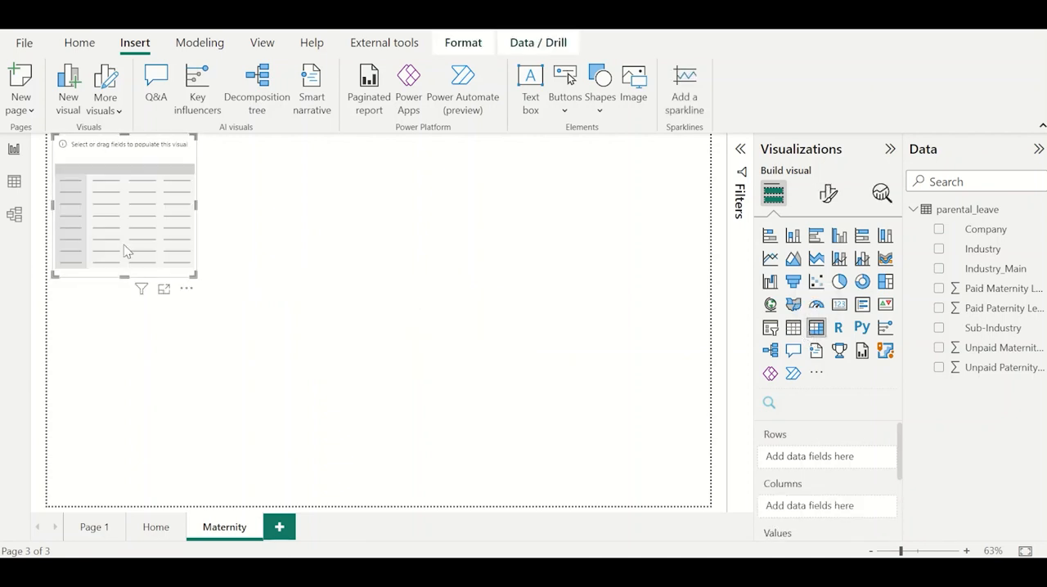
click(939, 248)
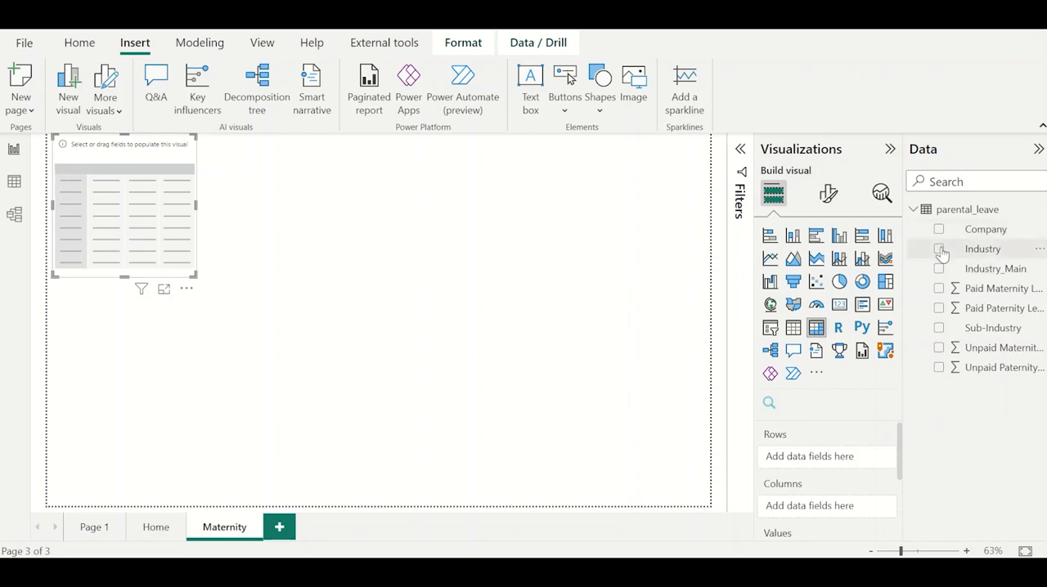
click(939, 230)
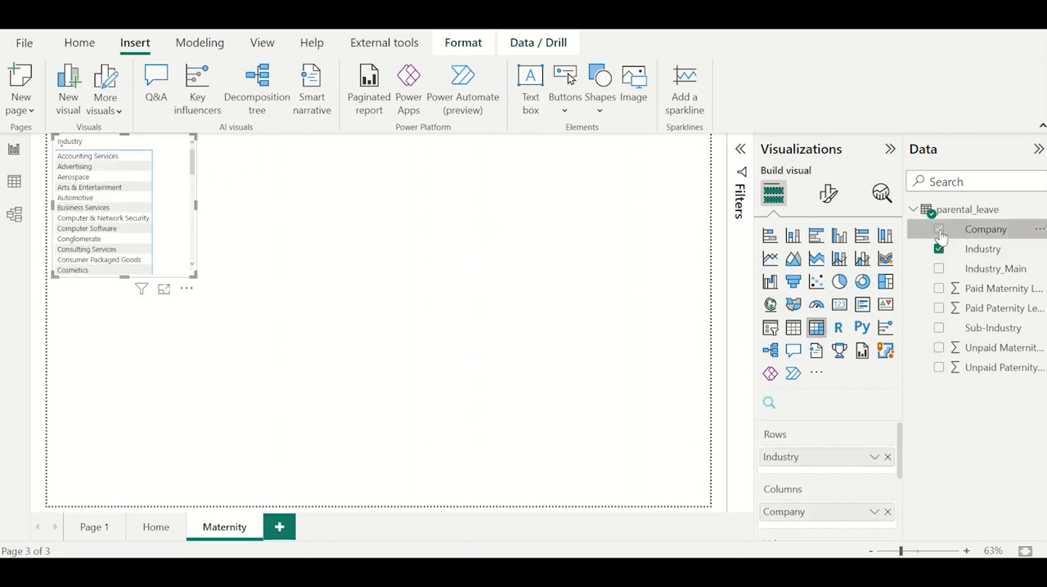
drag(820, 516, 821, 477)
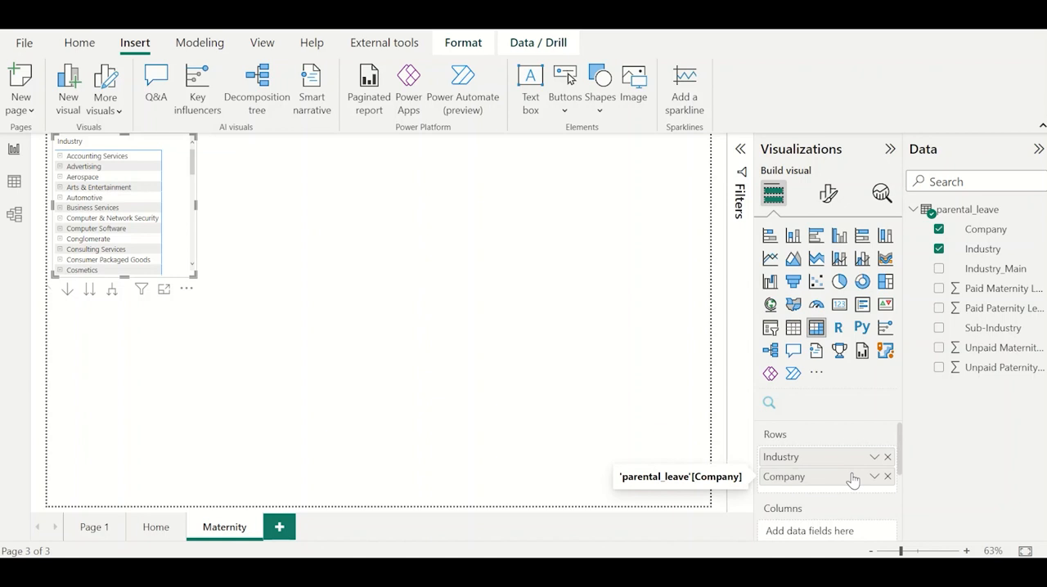
Create the parental_leave measure Avg. Paid Maternity = CALCULATE(AVERAGE(parental_leave[Paid Maternity Leave])).
click(1039, 211)
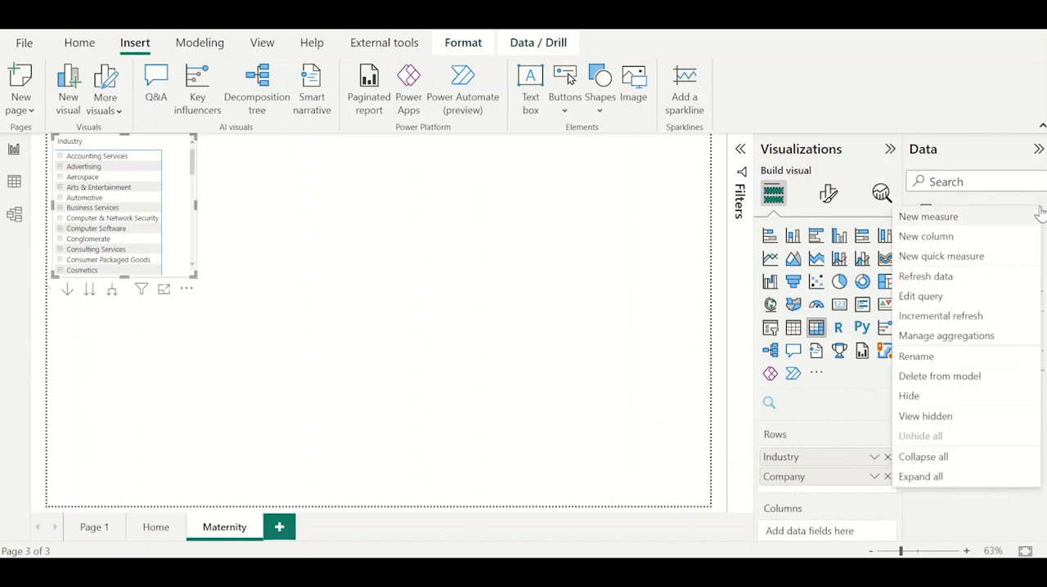
click(973, 219)
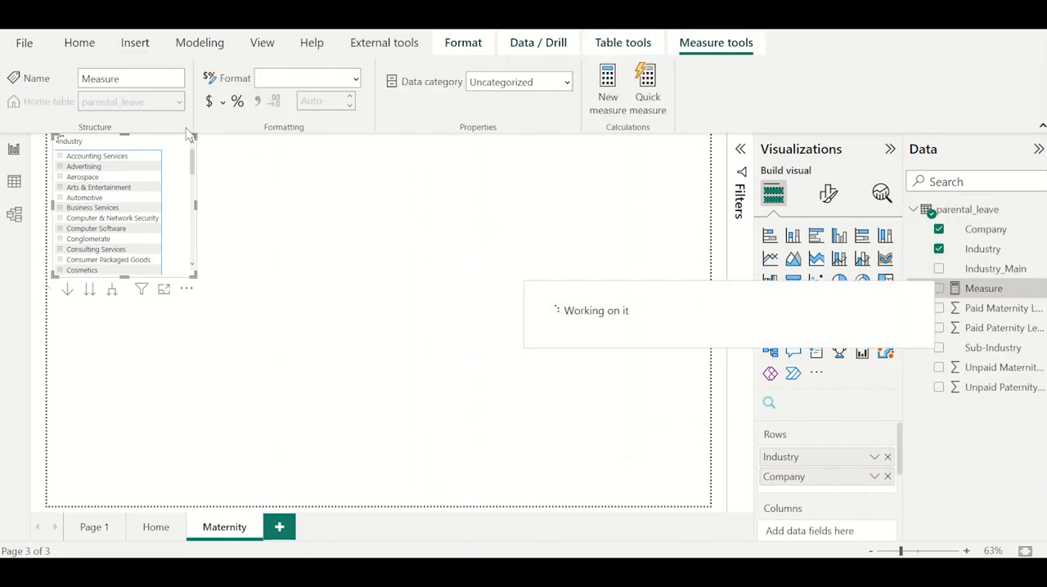
text(Avg. Paid Maternity =)
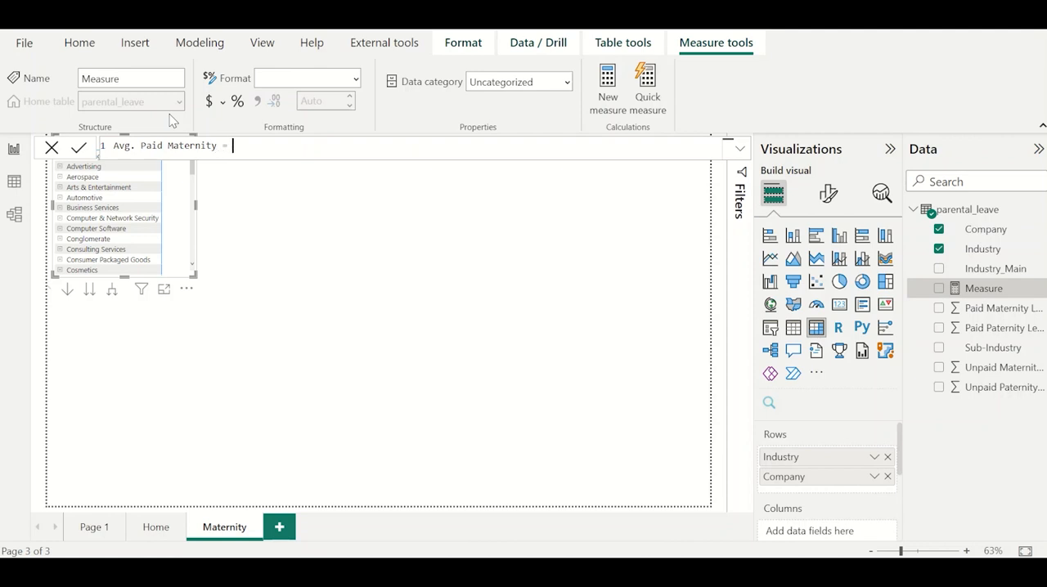
text(CA)
key(Tab)
text(aver)
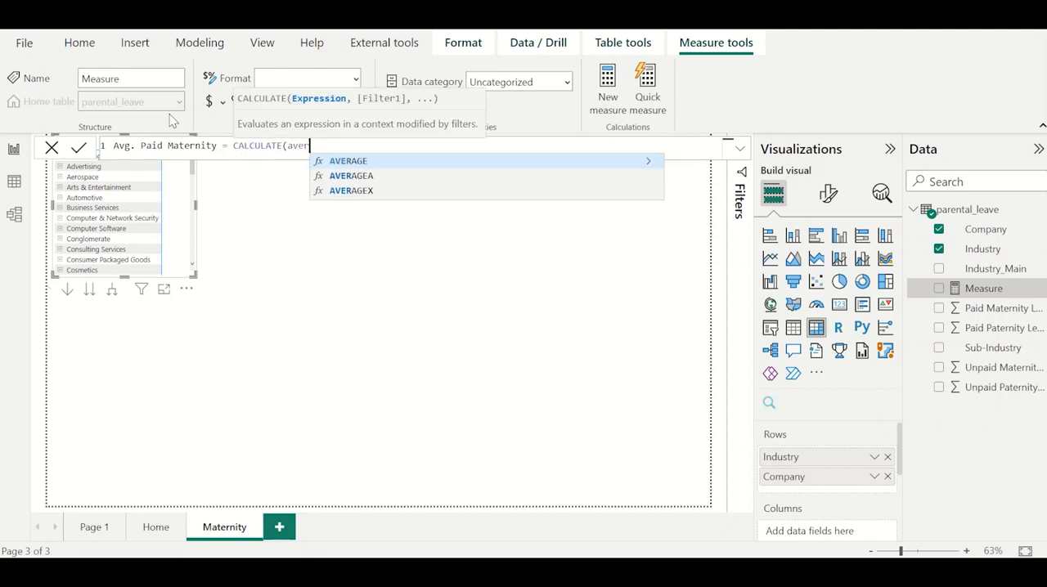
key(Tab)
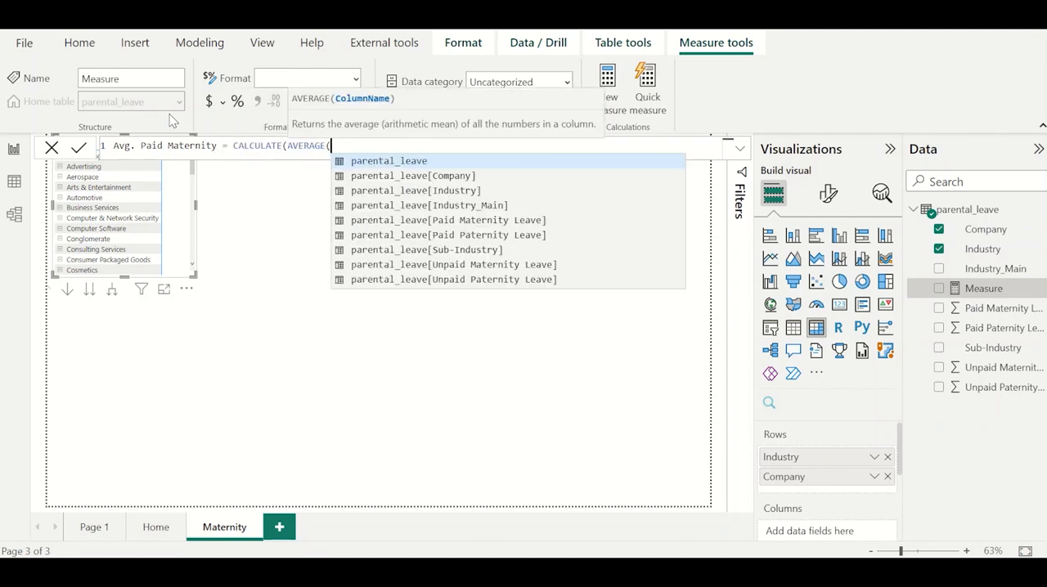
text(paid m)
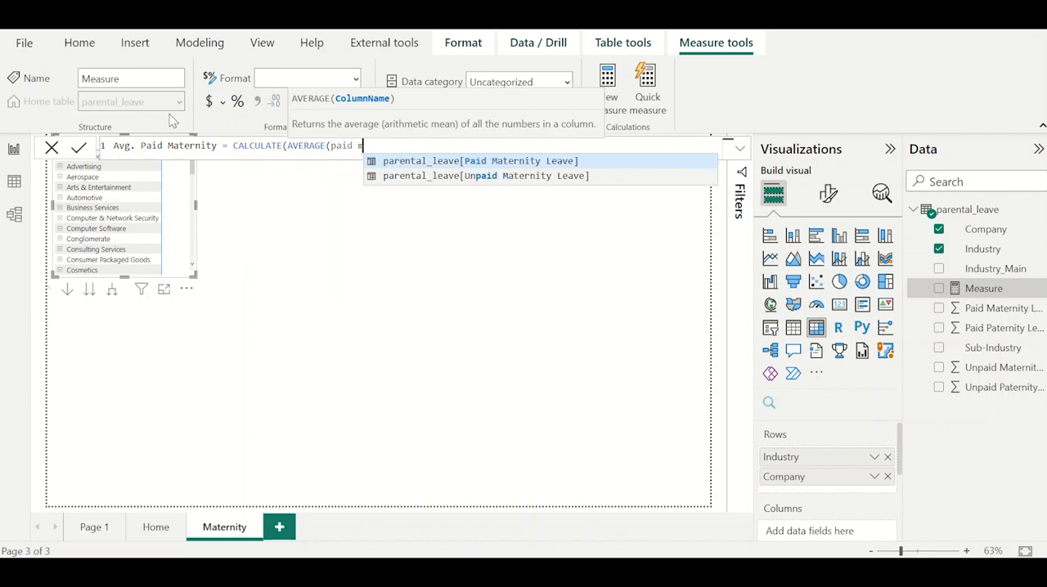
key(Tab)
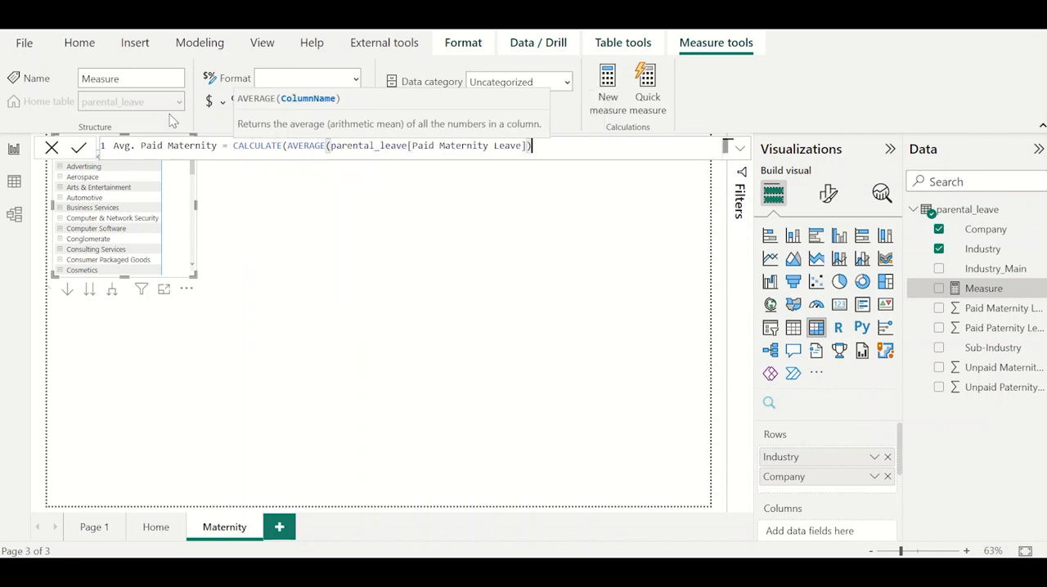
text()))
key(Return)
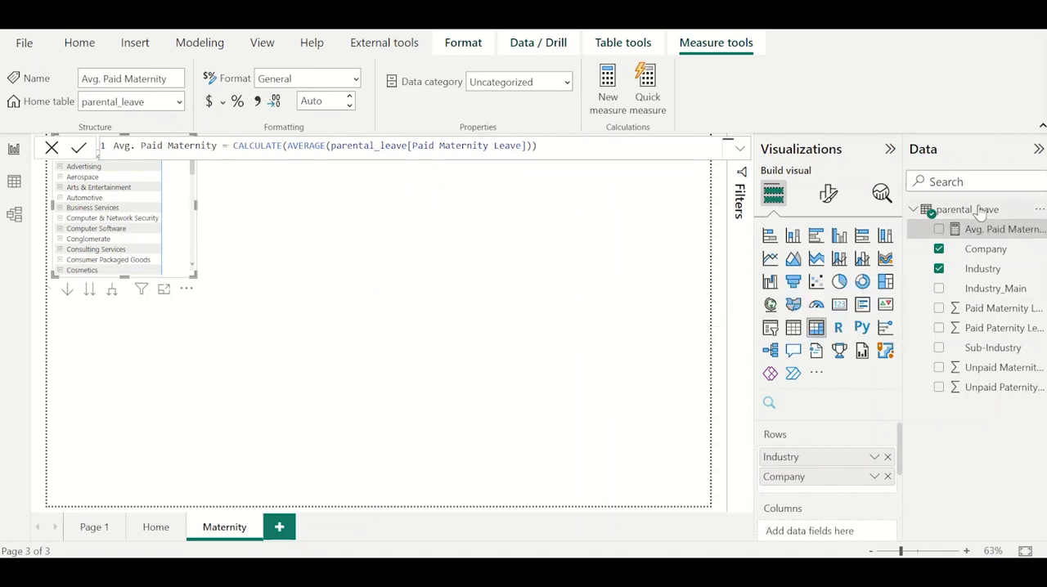
Create the parental_leave measure Avg. Unpaid Maternity = CALCULATE(AVERAGE(parental_leave[Unpaid Maternity Leave])).
click(1039, 209)
click(498, 216)
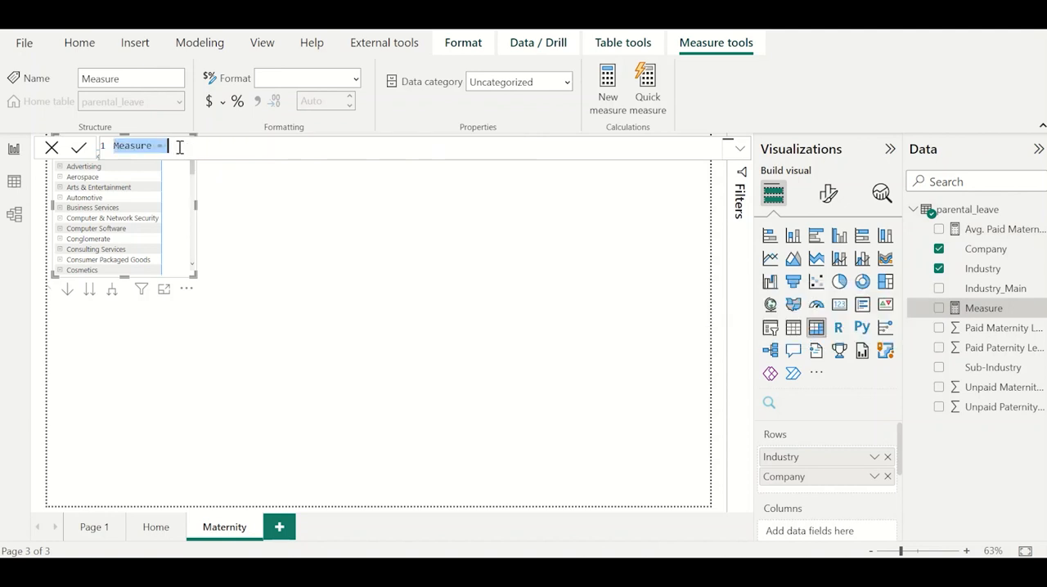
text(Avg. U)
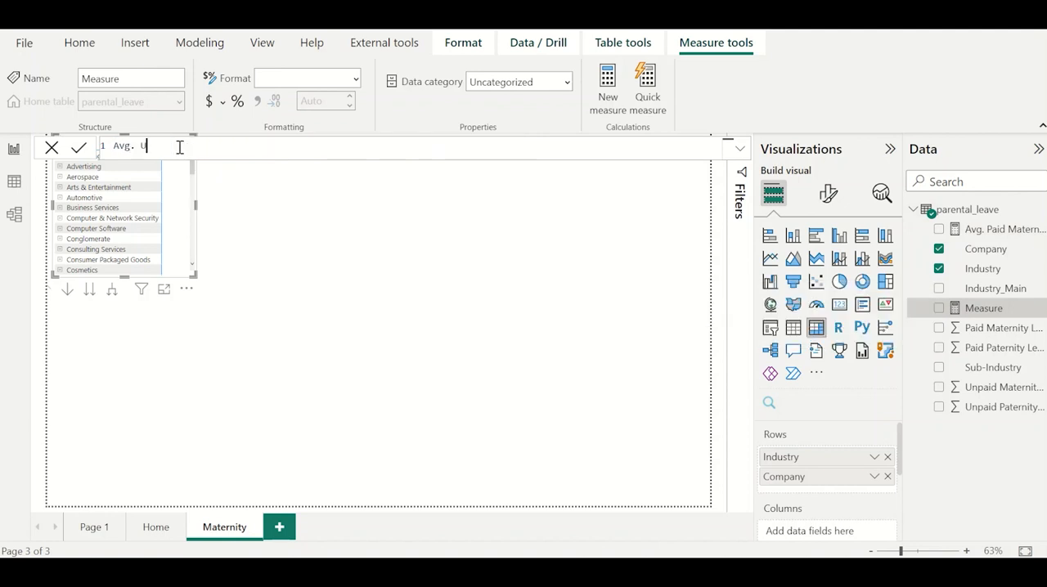
text(npaid Maternity = cal)
key(Tab)
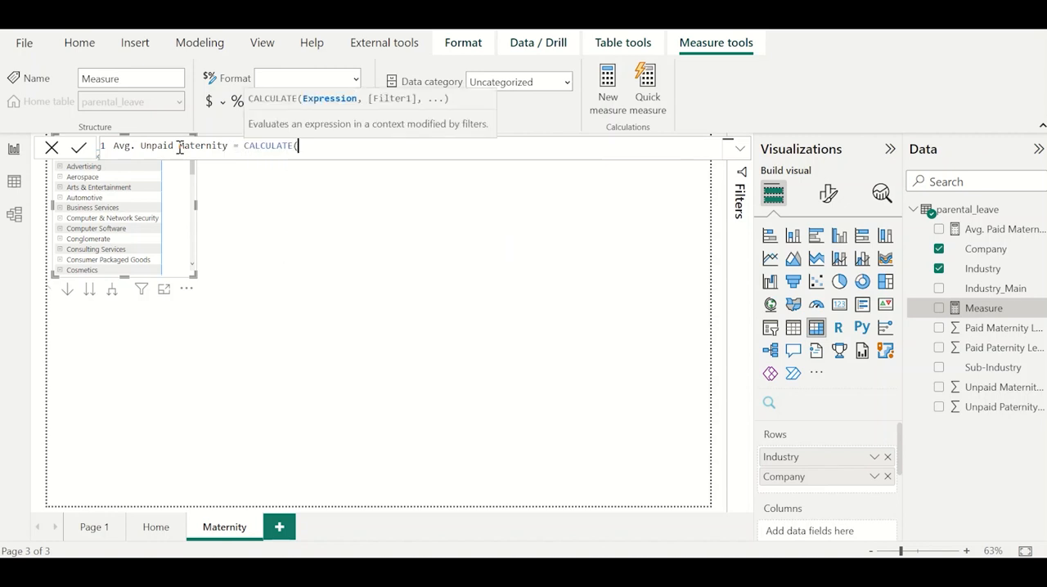
text(aver)
key(Tab)
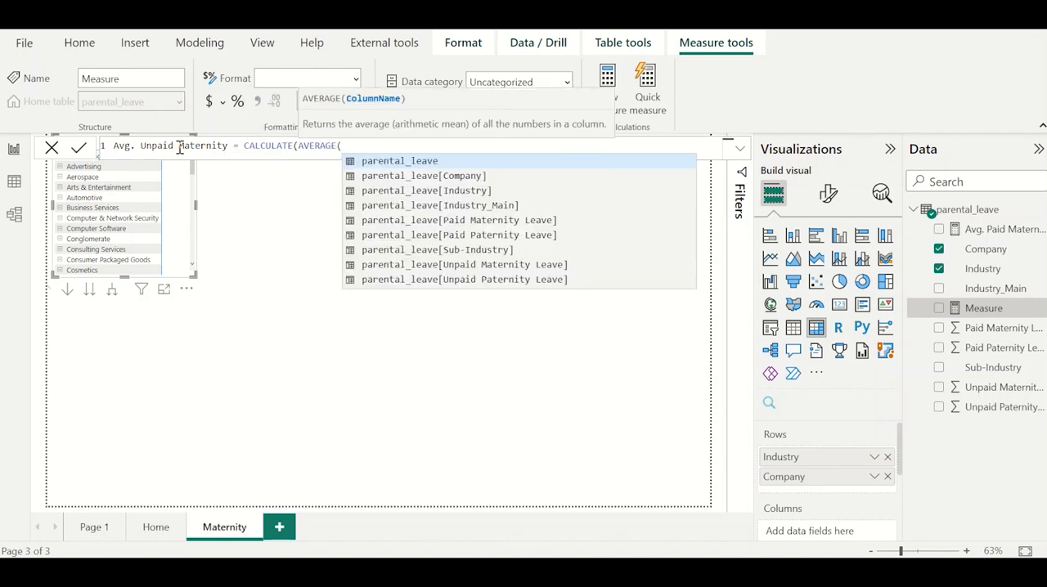
text(unpaid)
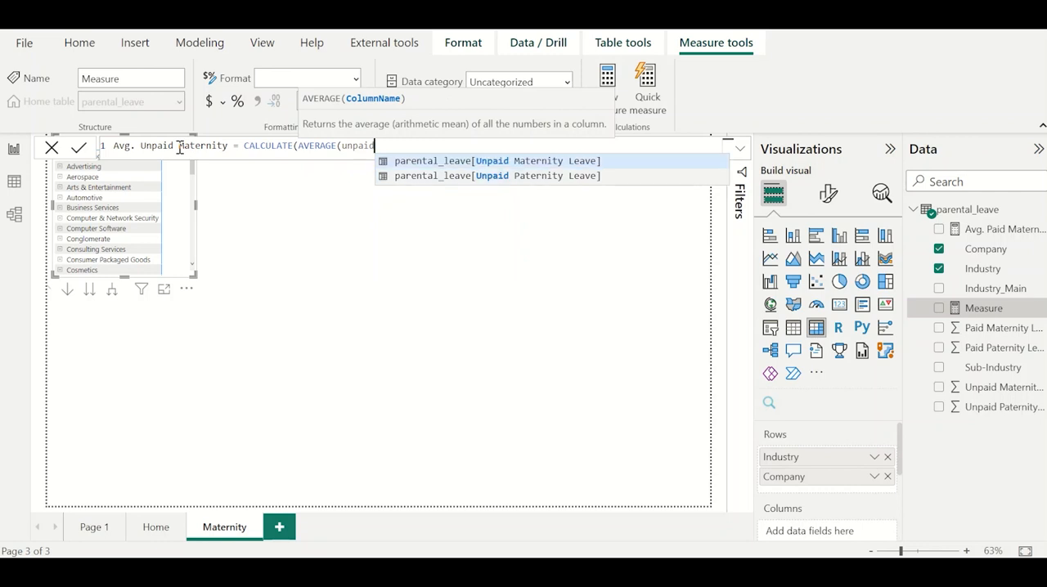
key(Tab)
text()))
key(Return)
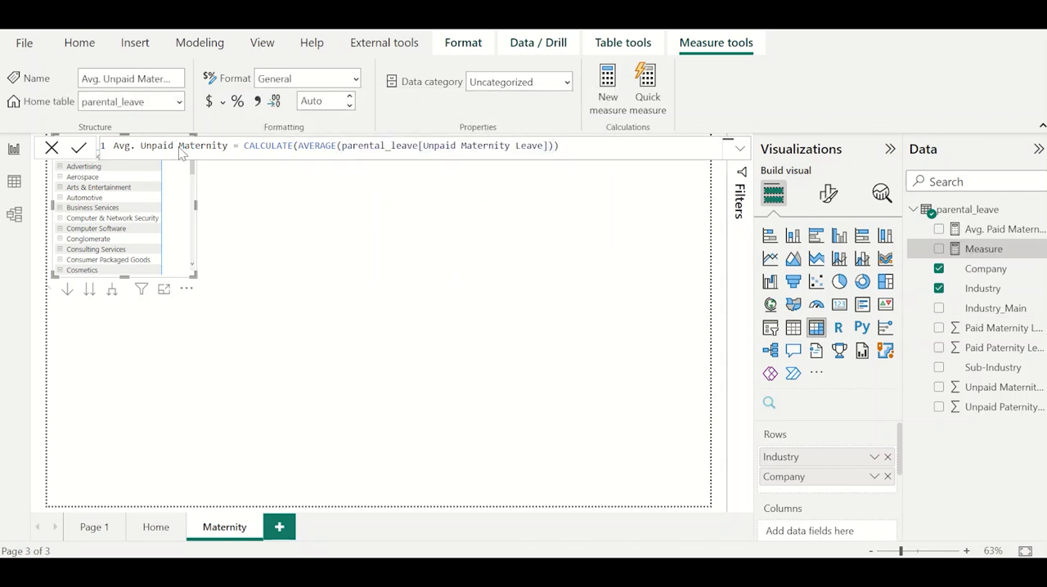
Add the Avg. Paid Maternity and Avg. Unpaid Maternity measures to the matrix as its values.
click(261, 237)
click(194, 221)
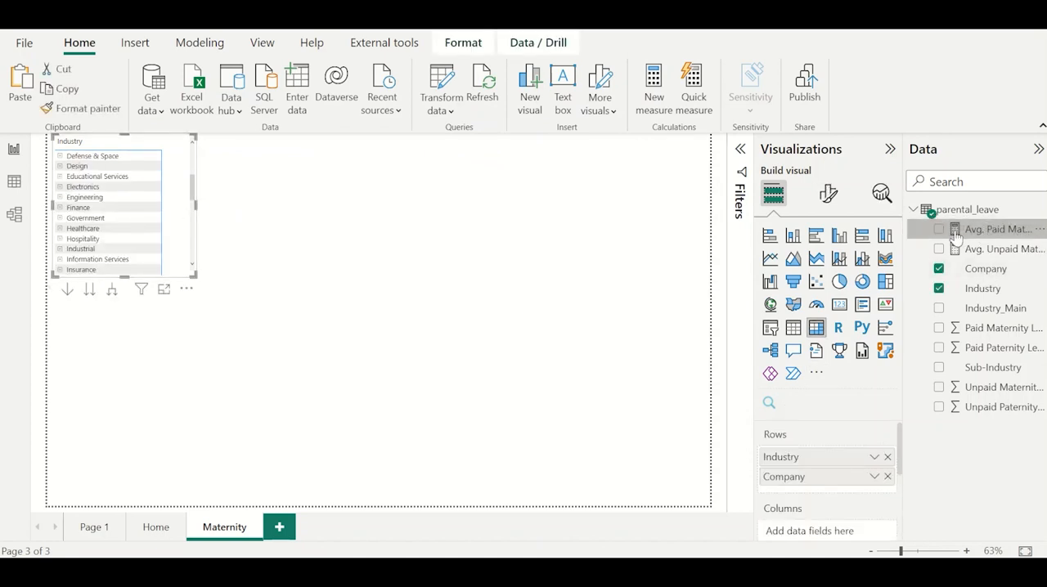
scroll(859, 458, down, 3)
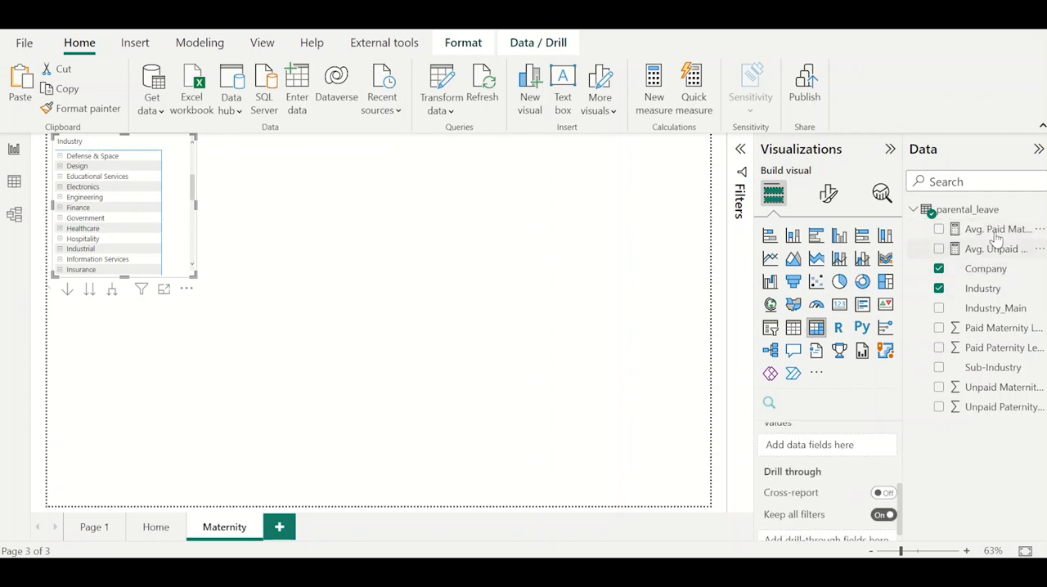
drag(996, 237, 858, 450)
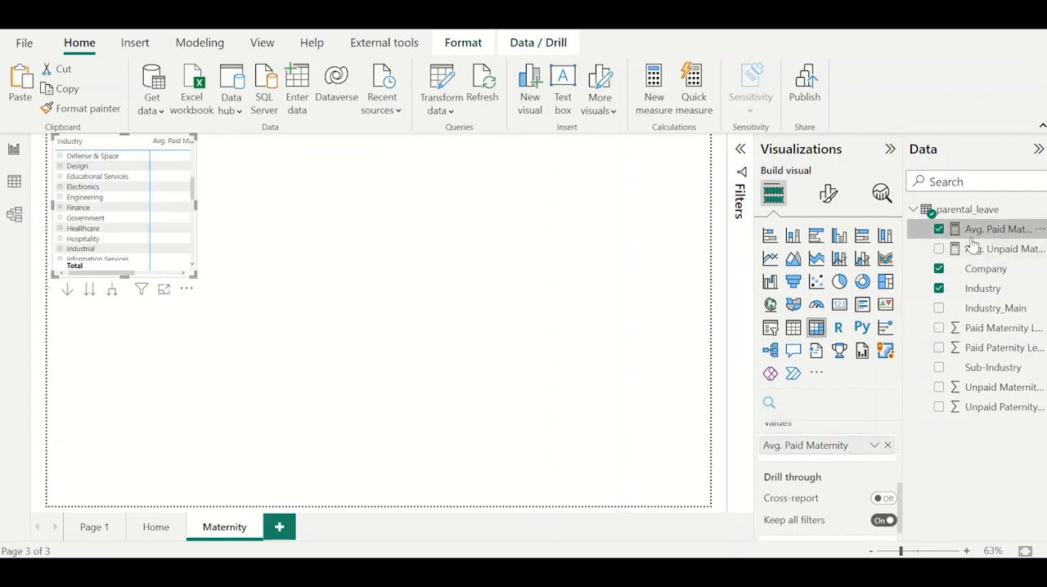
drag(972, 247, 797, 458)
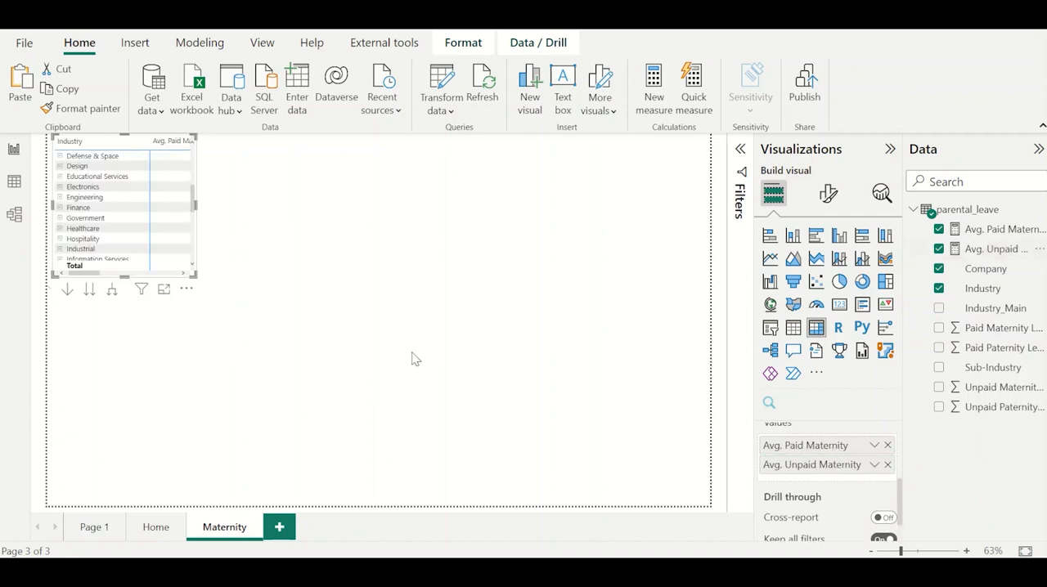
Enlarge the matrix to fit both average columns, shift it slightly down, and expand the Defense & Space and Design industries.
drag(196, 275, 324, 324)
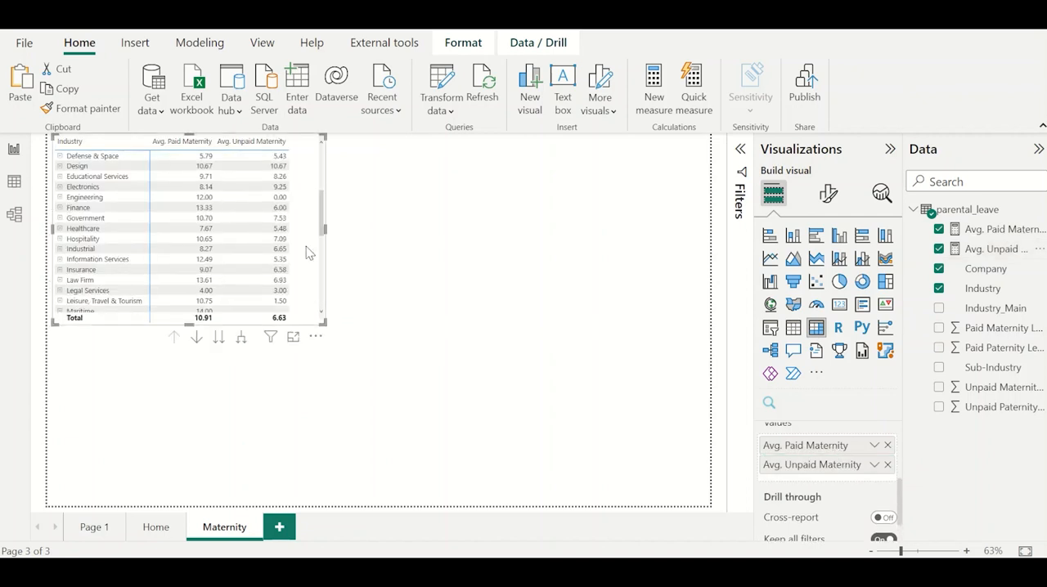
drag(309, 253, 303, 282)
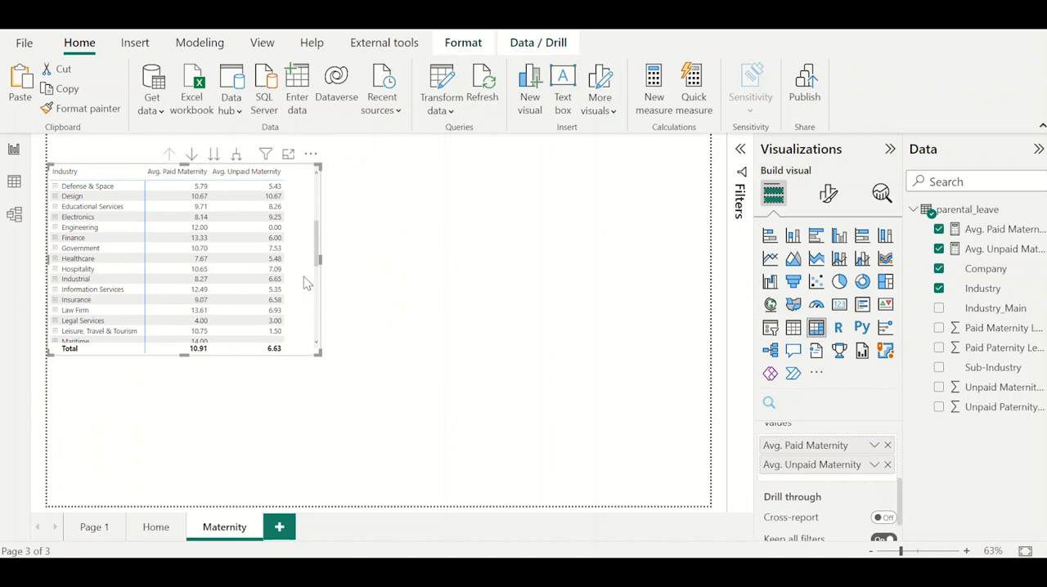
click(54, 187)
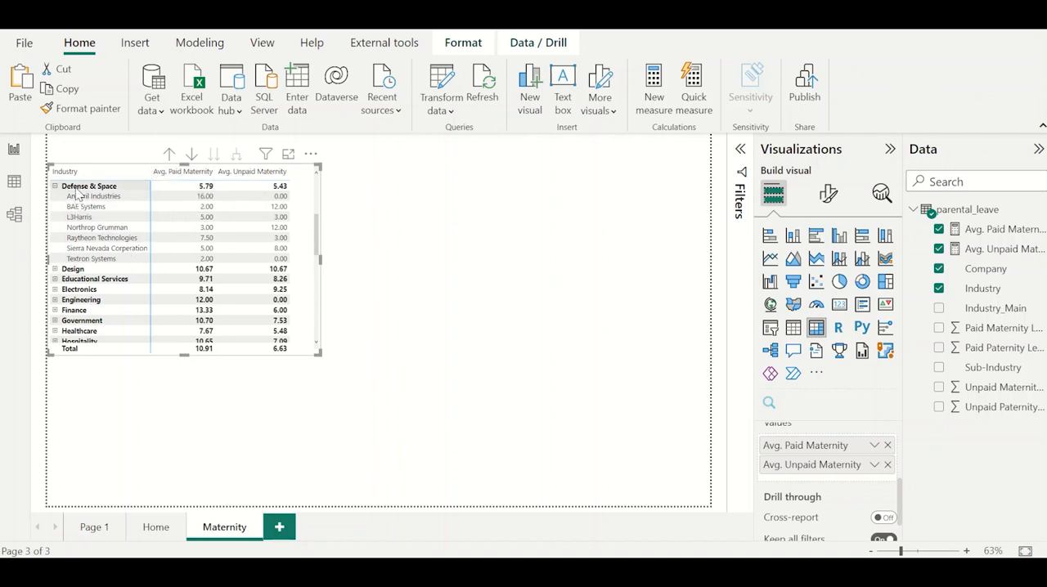
click(55, 270)
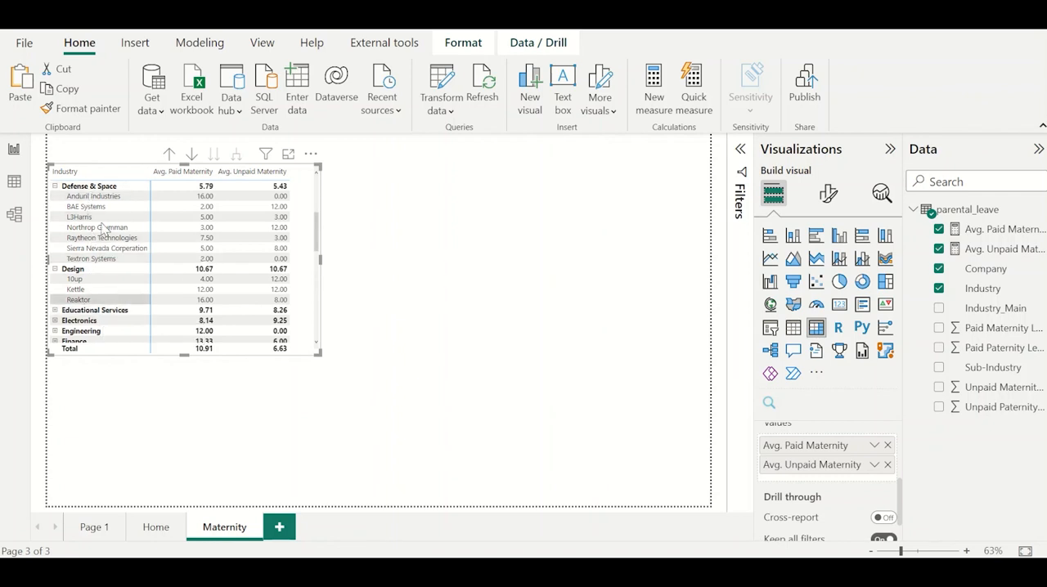
Turn off the stepped layout in the matrix's row header options so Industry and Company use separate columns.
click(829, 196)
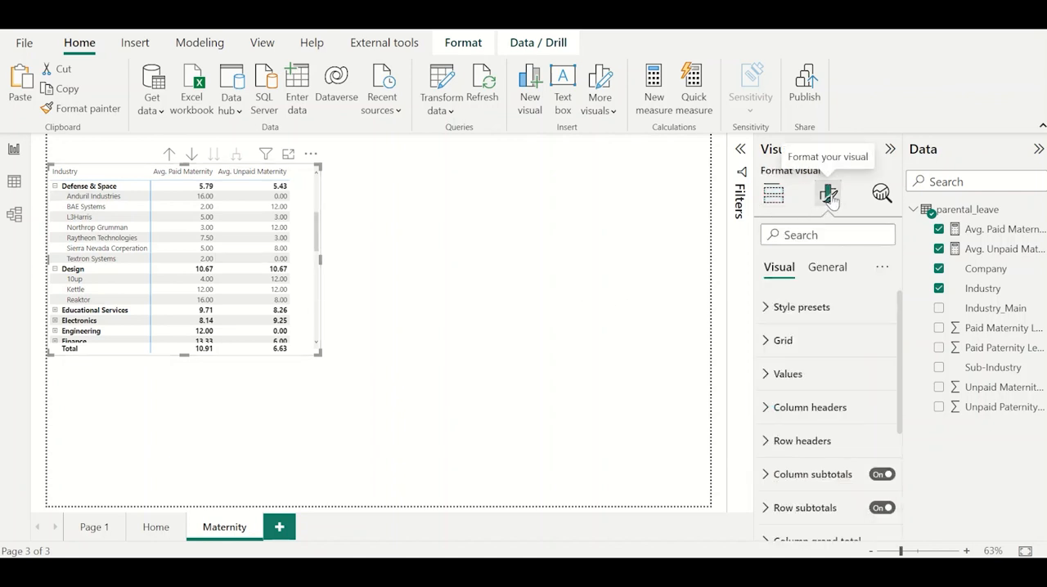
scroll(816, 392, down, 1)
scroll(817, 401, down, 3)
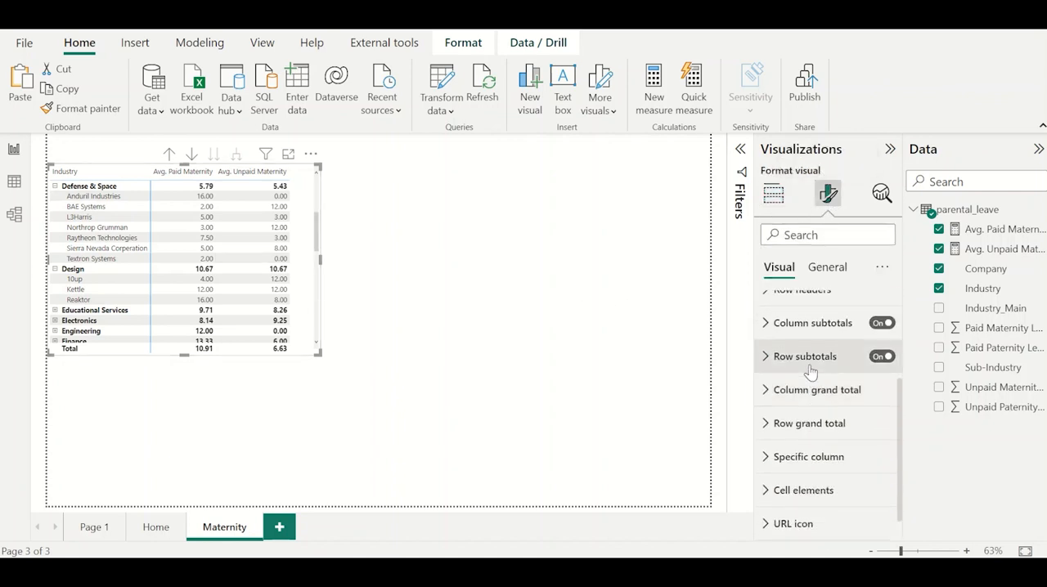
scroll(808, 401, up, 2)
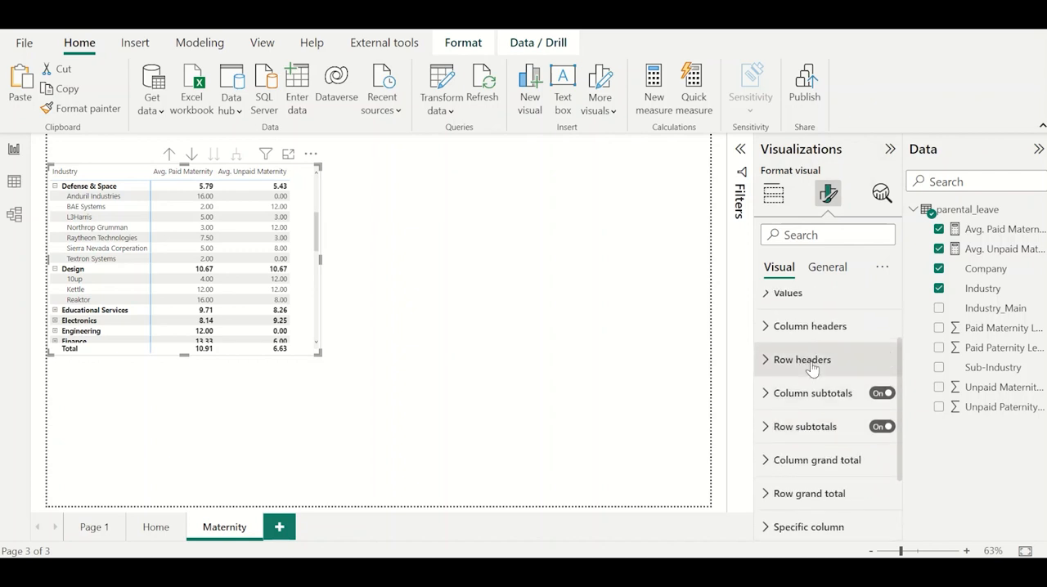
click(811, 364)
scroll(818, 433, down, 3)
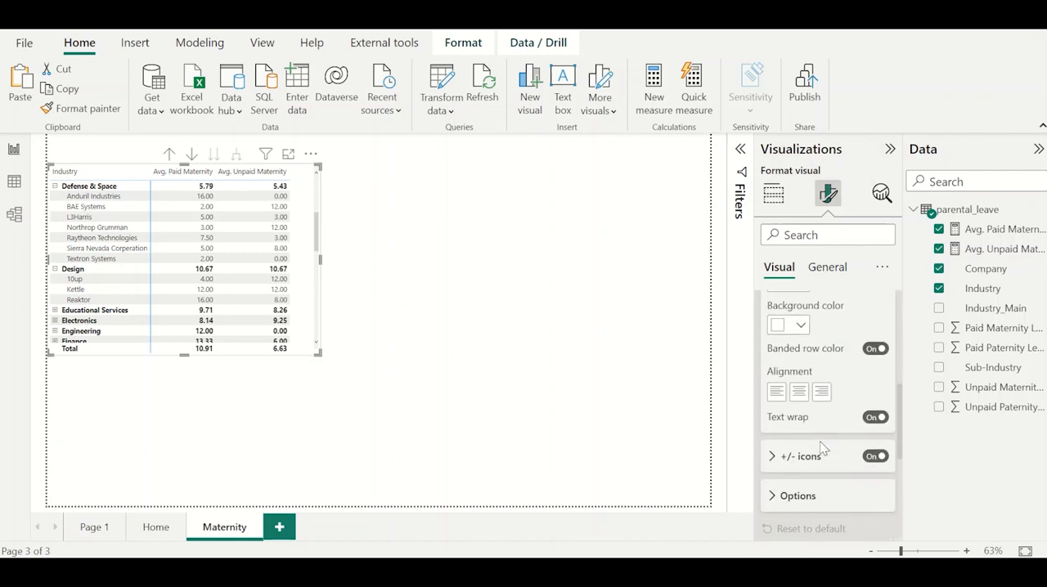
click(797, 443)
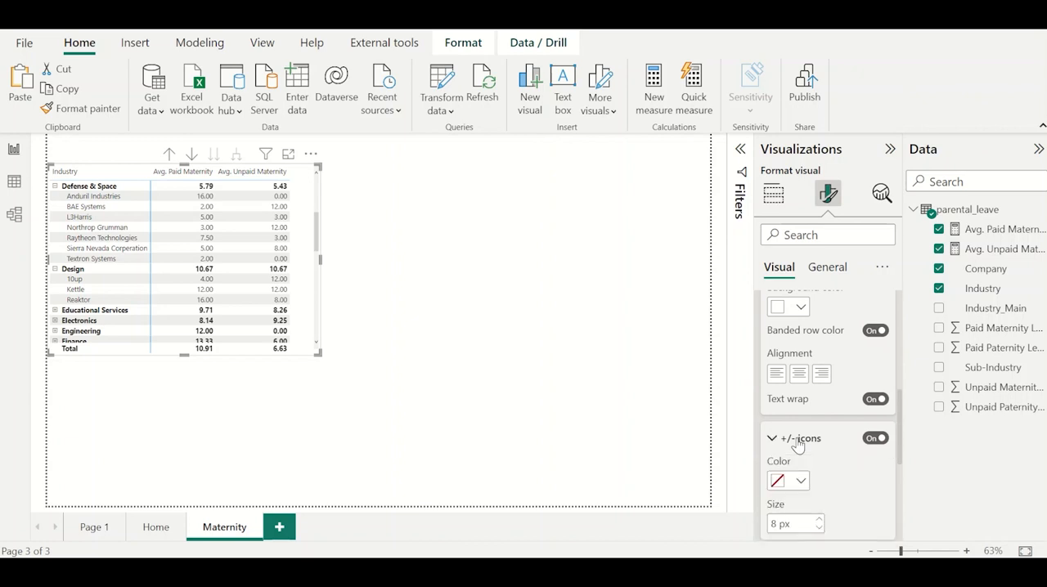
scroll(798, 443, down, 3)
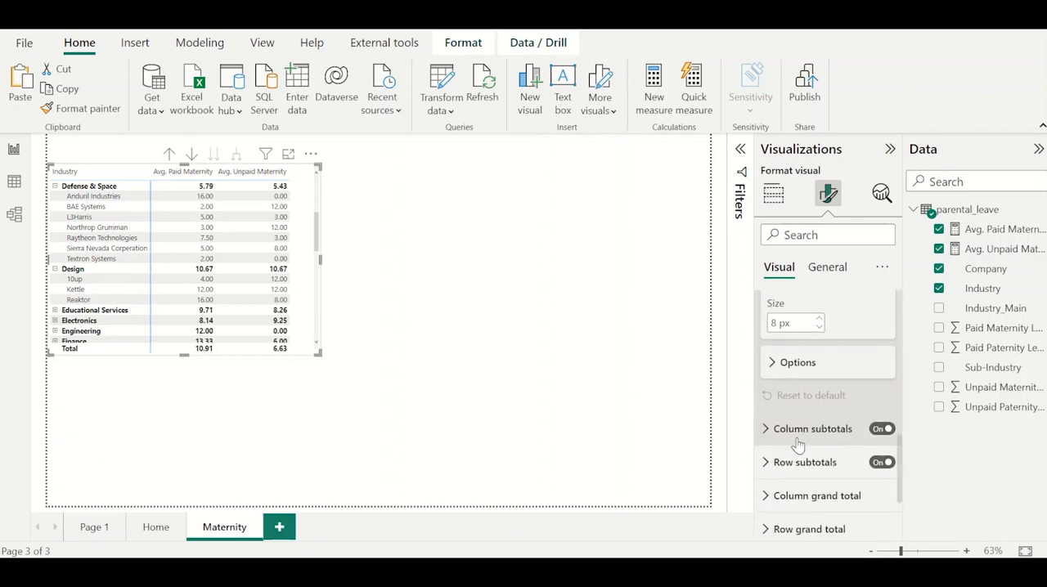
click(796, 362)
scroll(801, 359, down, 1)
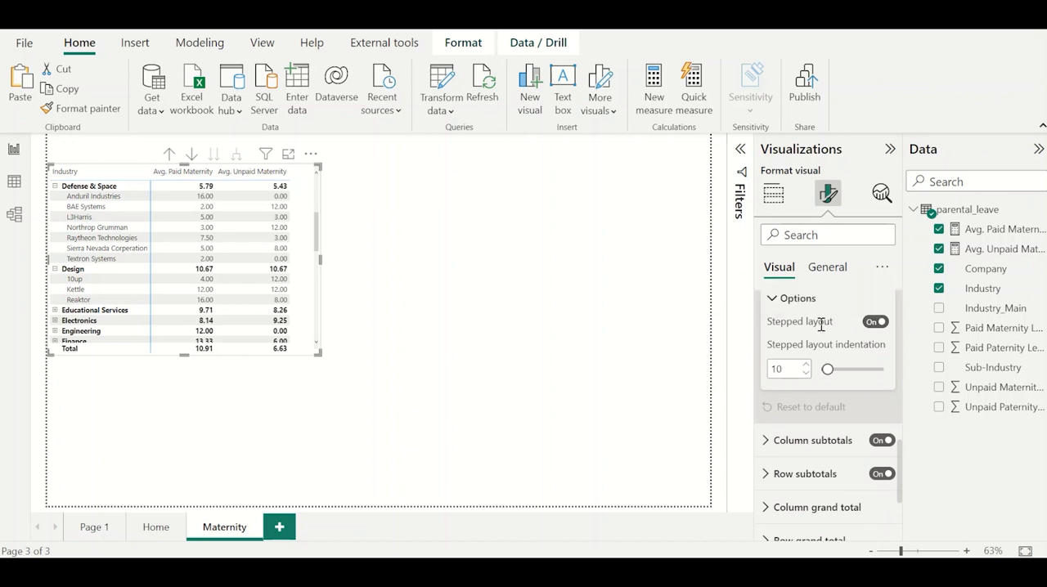
click(874, 322)
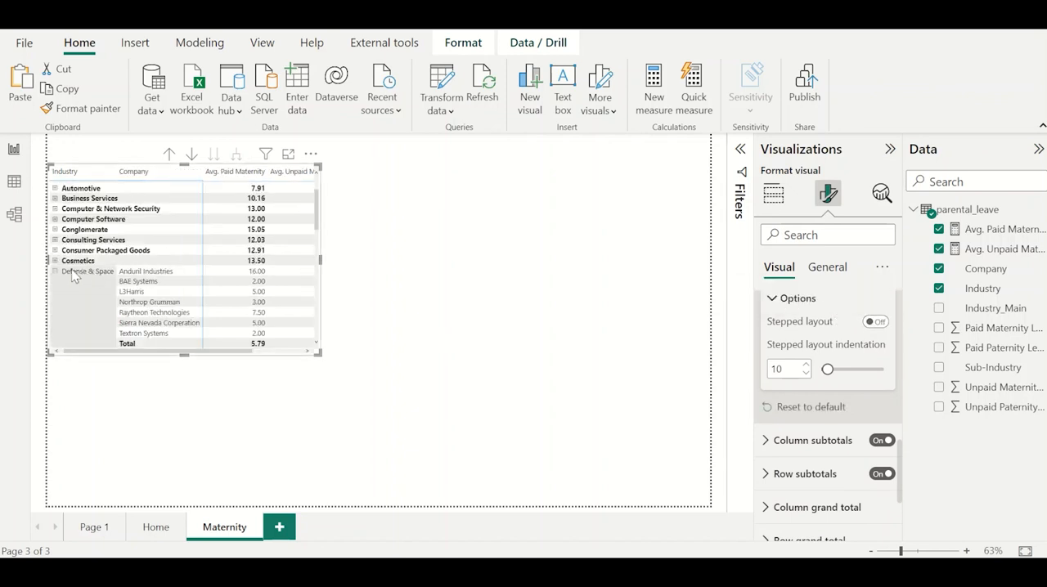
Collapse Defense & Space and drill the matrix back up to the Industry level.
click(55, 273)
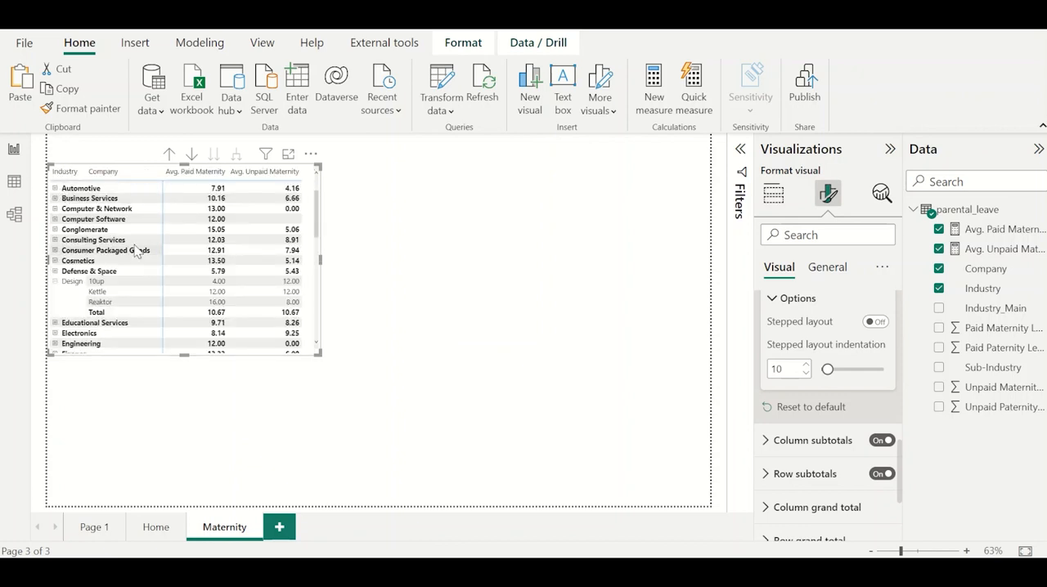
scroll(139, 246, up, 1)
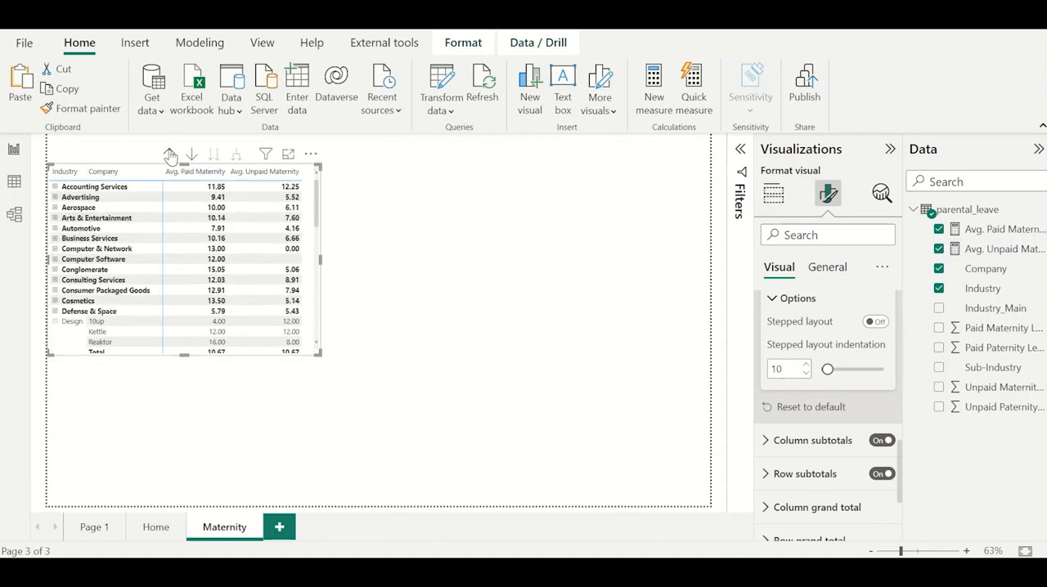
click(169, 155)
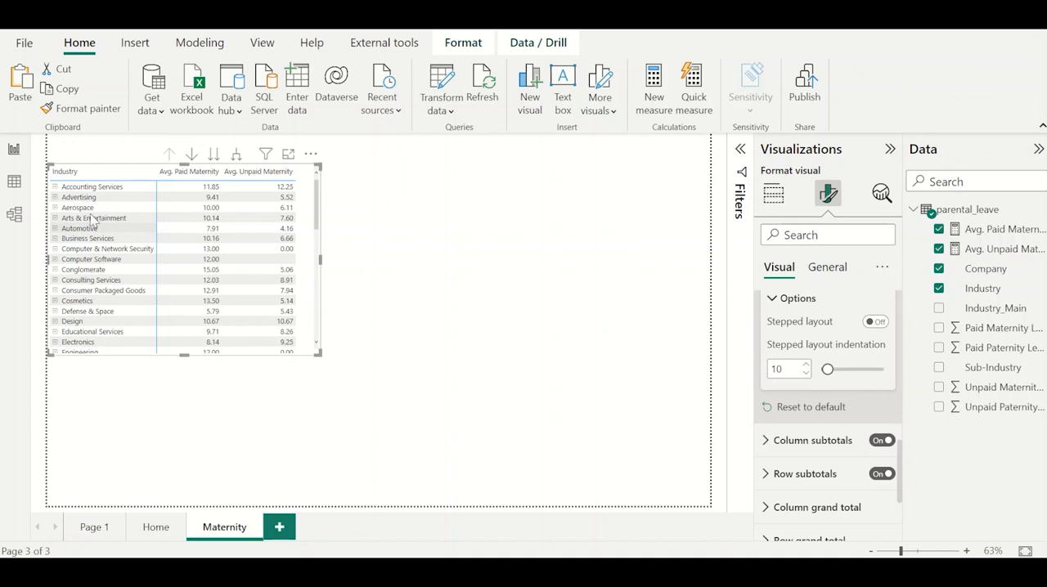
Expand the Accounting Services and Advertising industries and enlarge the matrix to fit more rows and columns.
click(54, 187)
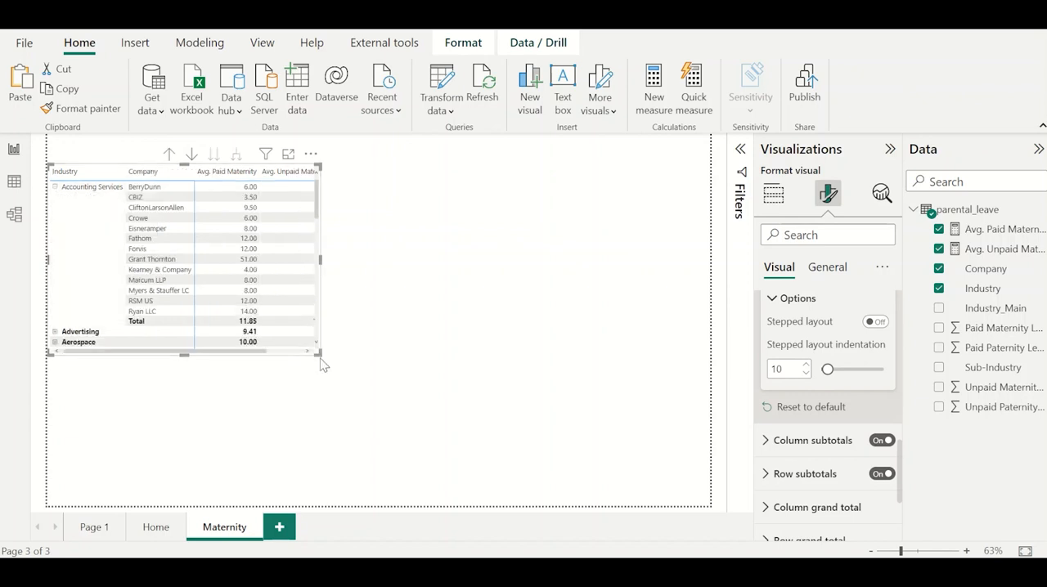
drag(320, 355, 344, 411)
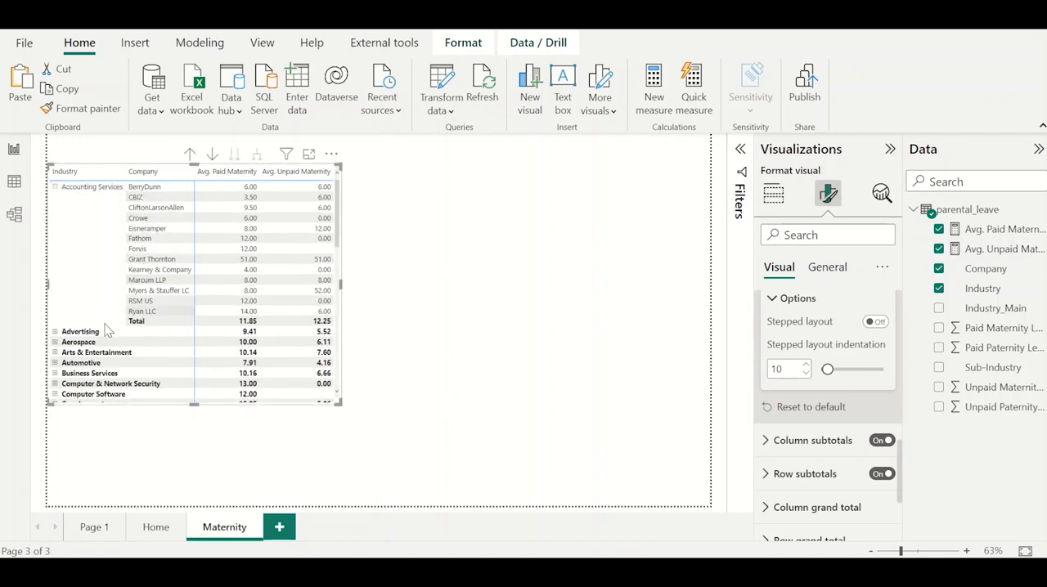
click(54, 332)
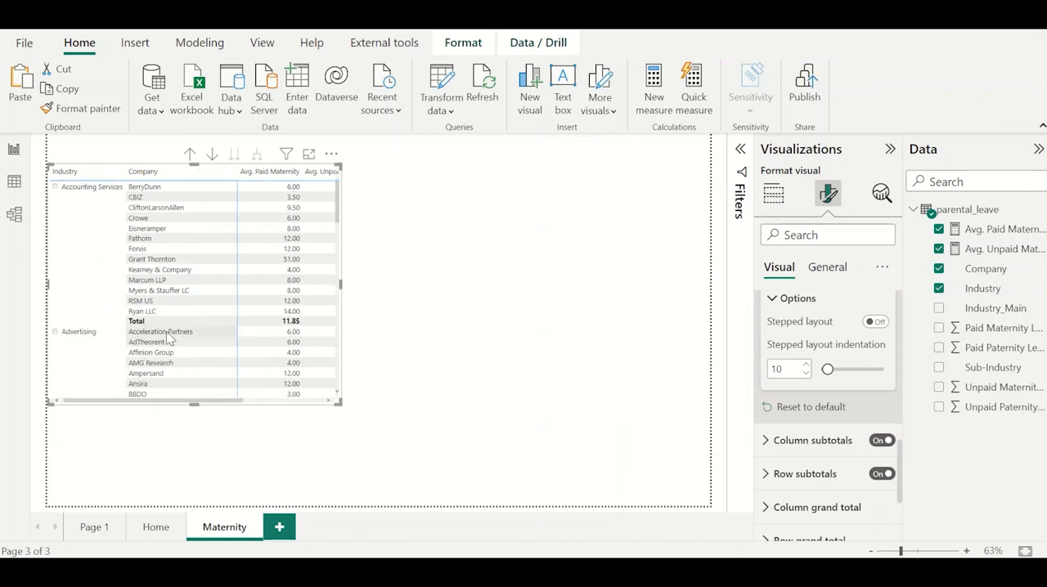
scroll(167, 383, down, 6)
scroll(167, 383, up, 6)
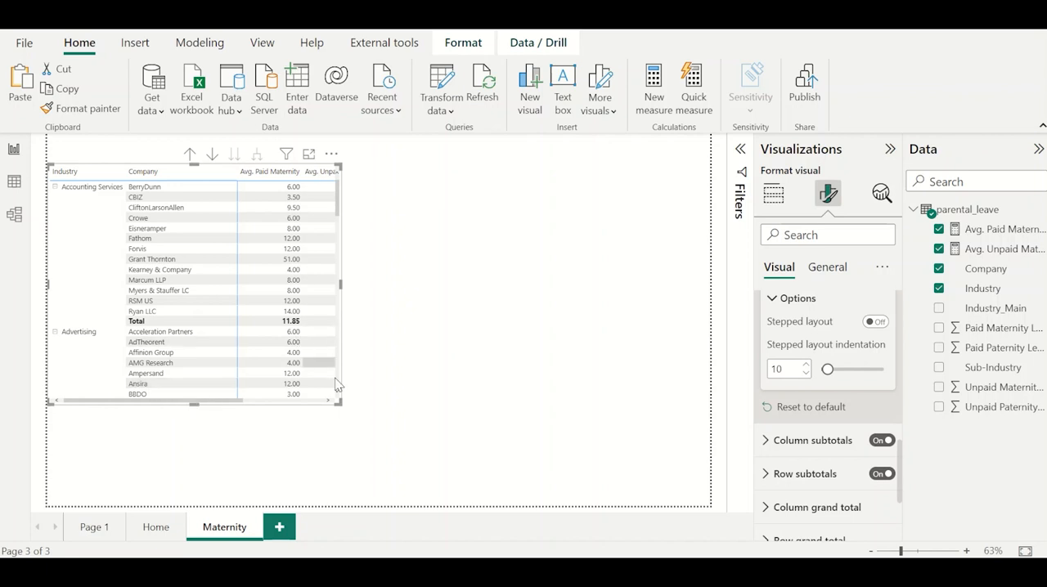
Narrow the average columns so their headers wrap, then shrink the matrix and move it slightly up the page.
drag(344, 408, 343, 393)
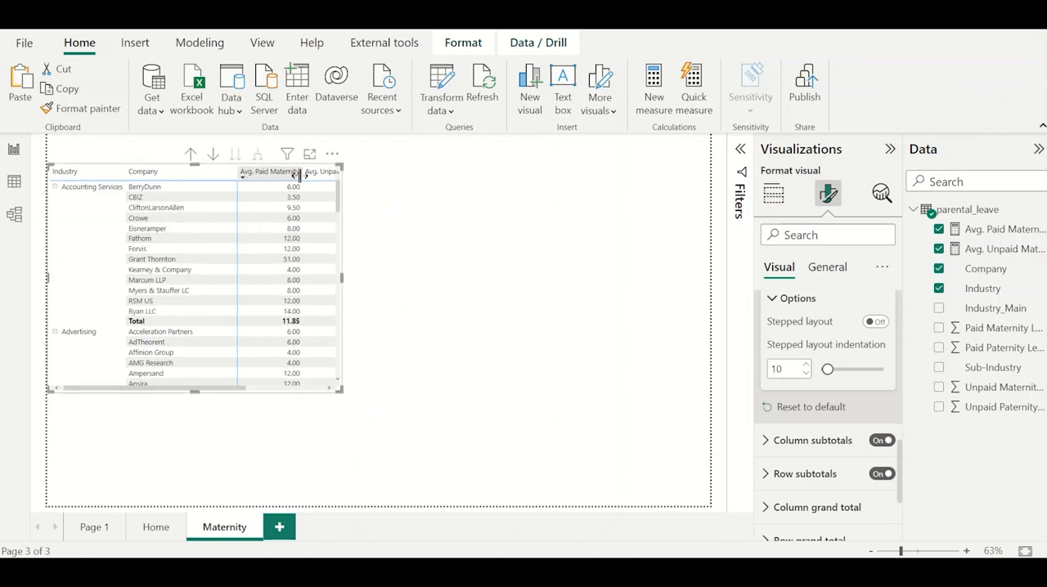
mouse_move(296, 174)
mouse_down()
mouse_move(262, 174)
mouse_move(295, 179)
mouse_up()
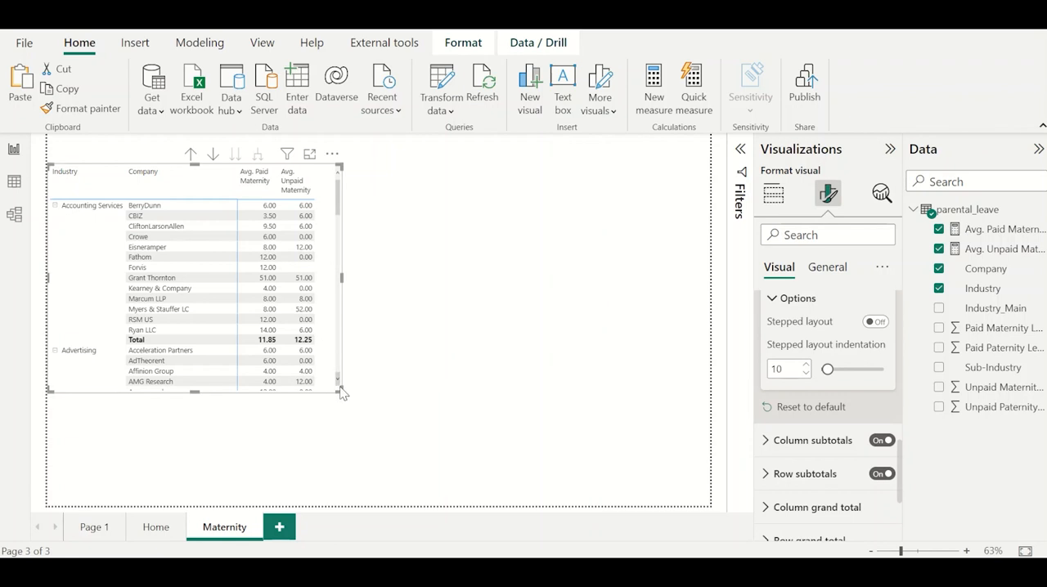
drag(341, 391, 310, 359)
click(302, 380)
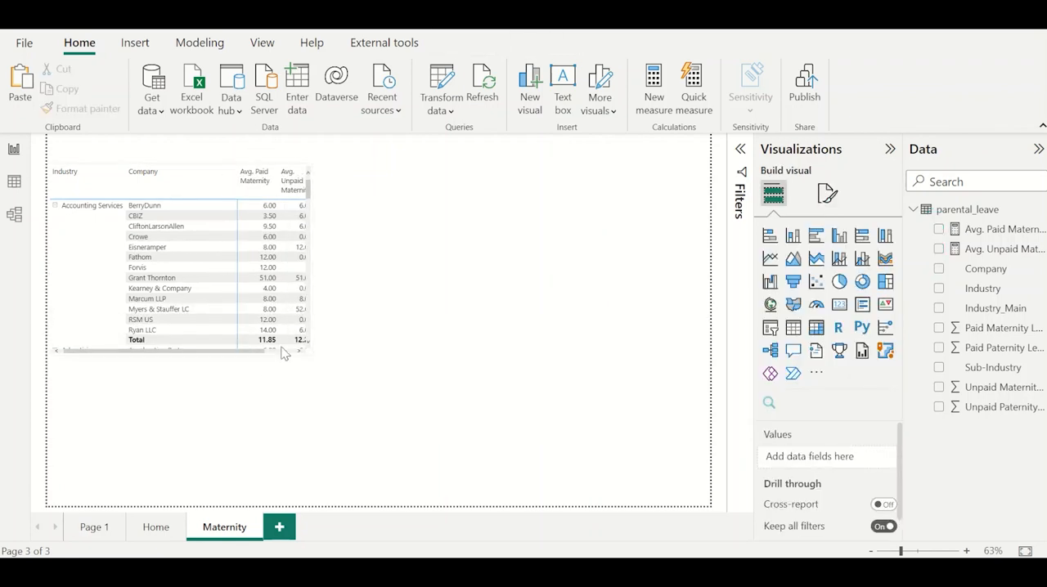
click(283, 357)
drag(283, 356, 280, 349)
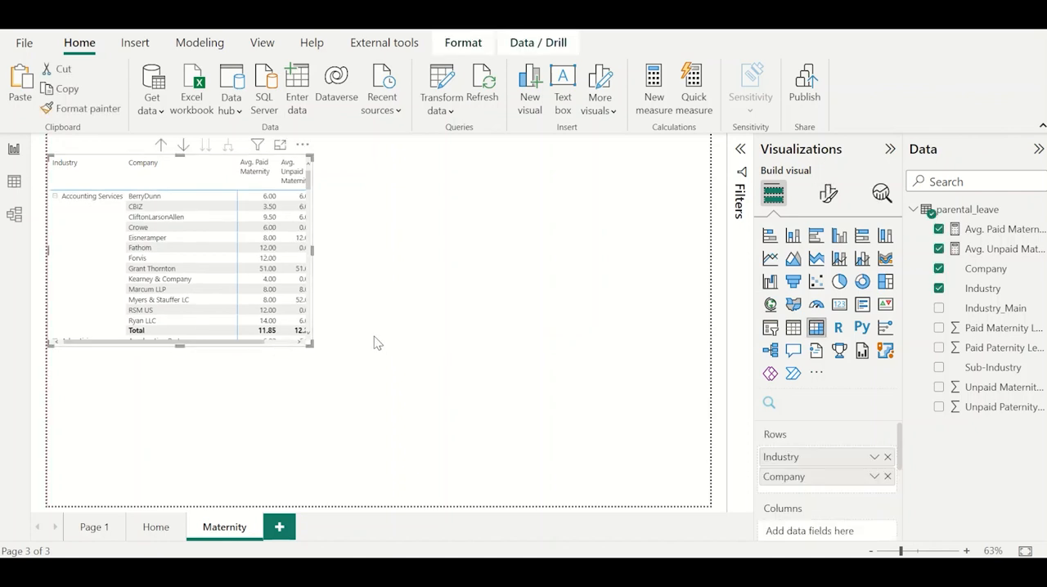
Duplicate the matrix, place the copy to the right of the original, and convert it to a clustered bar chart.
drag(311, 345, 315, 349)
click(303, 347)
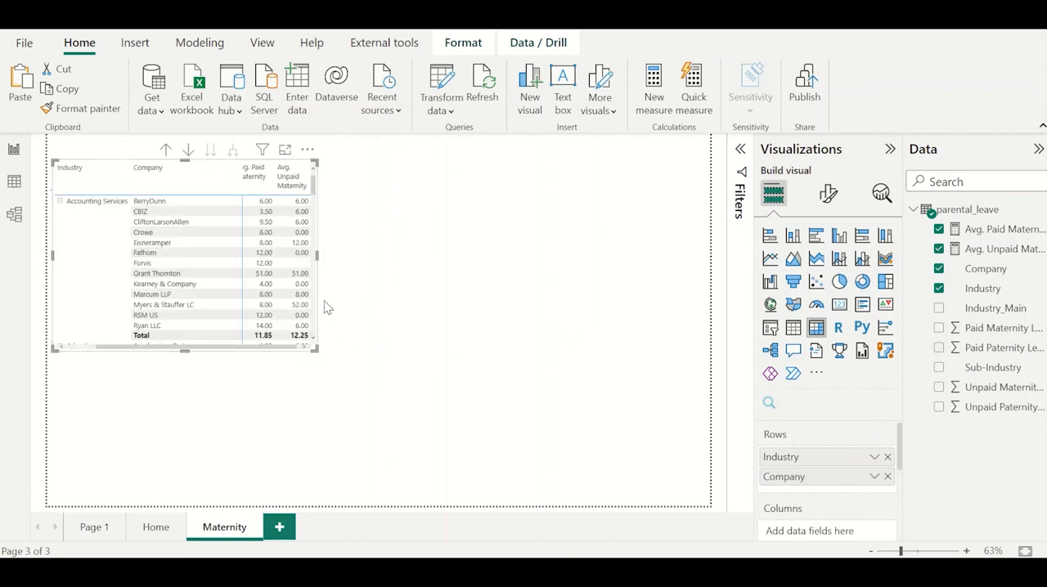
drag(318, 294, 586, 286)
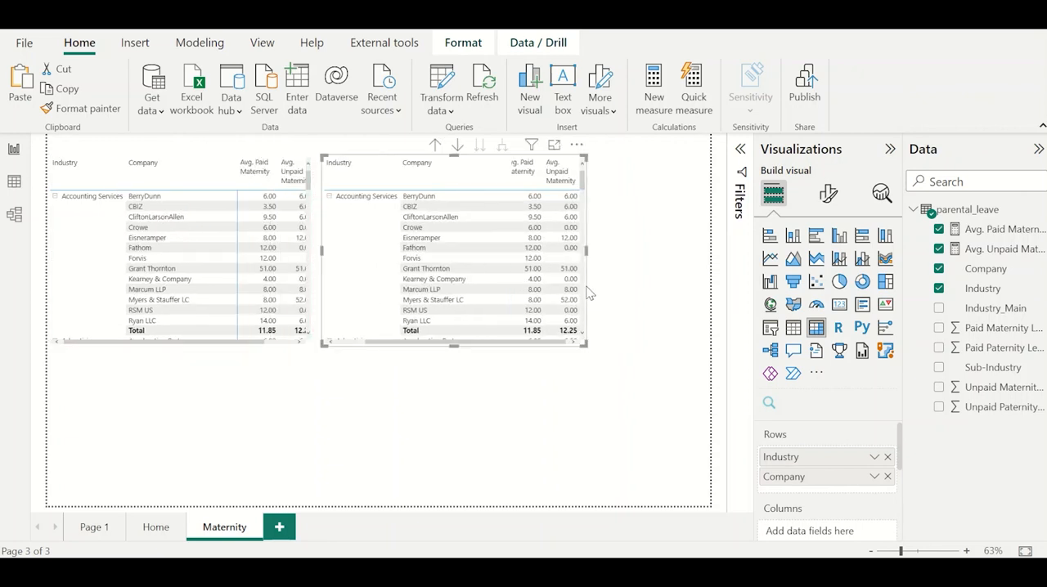
click(815, 236)
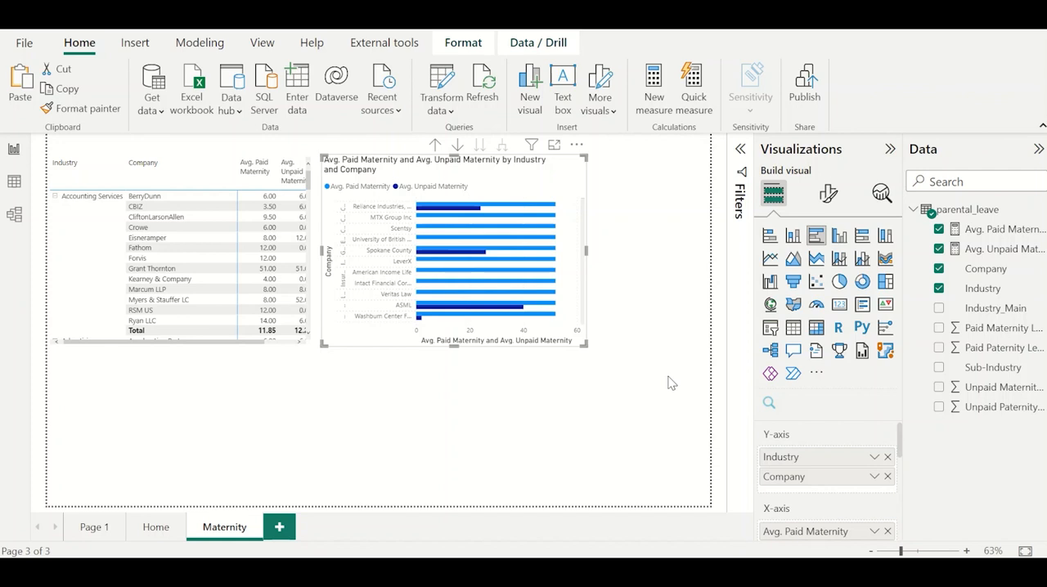
Start a new fields parameter and add Industry, Sub-Industry and Company from the parental_leave table in that order.
click(668, 383)
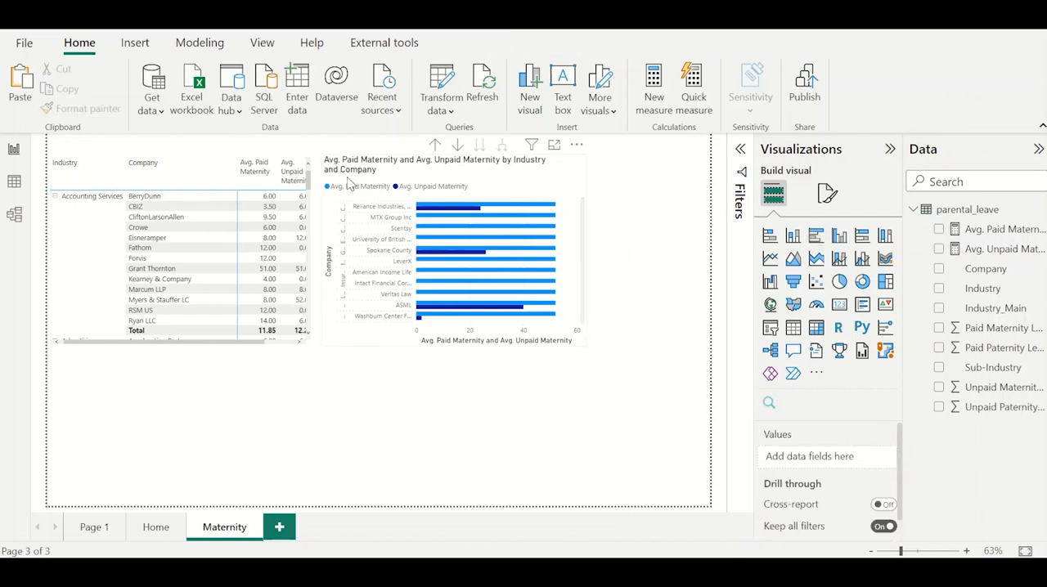
click(202, 45)
click(324, 100)
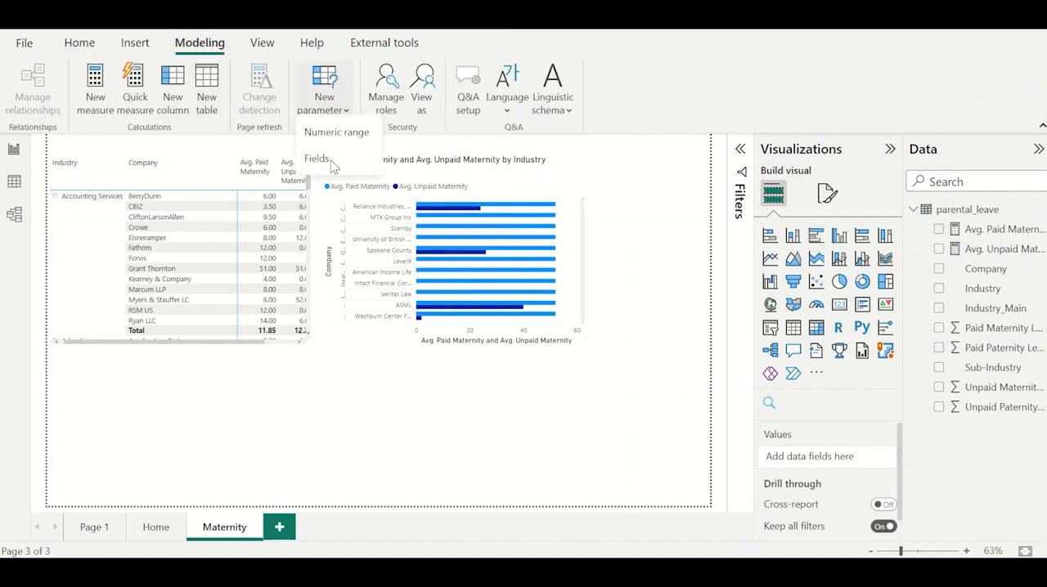
click(333, 163)
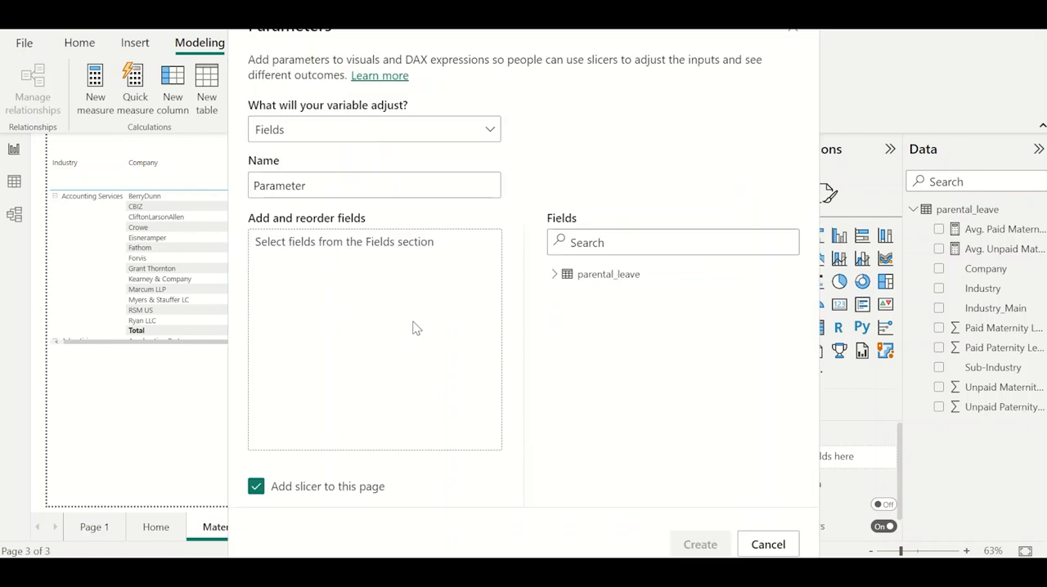
click(554, 275)
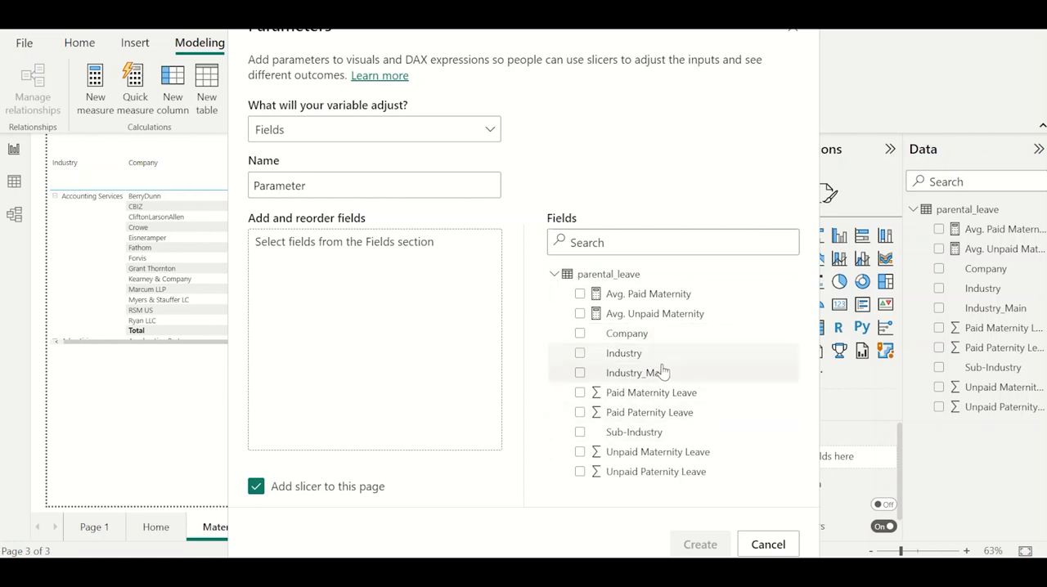
drag(636, 355, 411, 311)
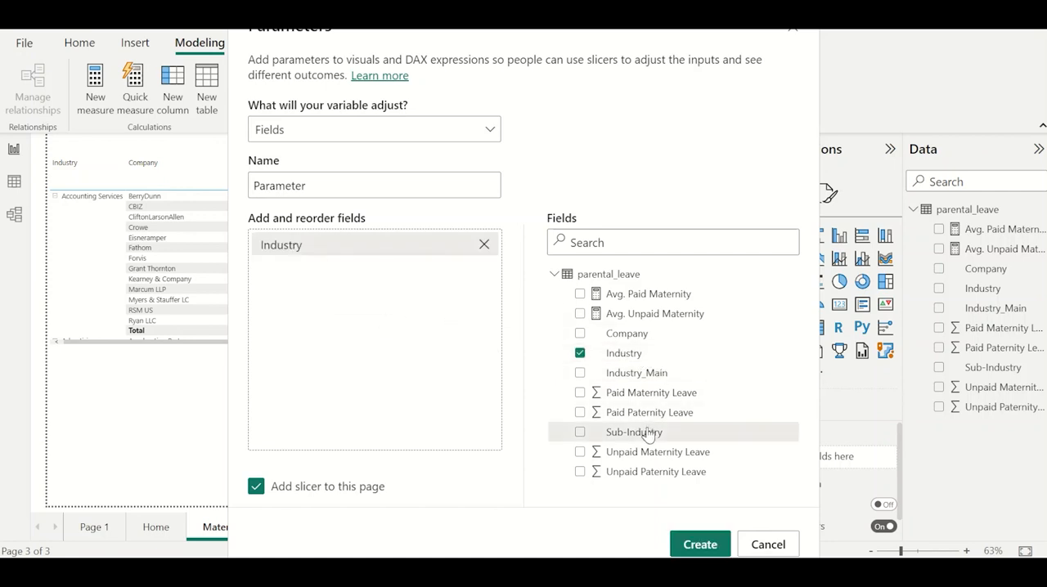
drag(641, 432, 382, 320)
drag(584, 331, 357, 324)
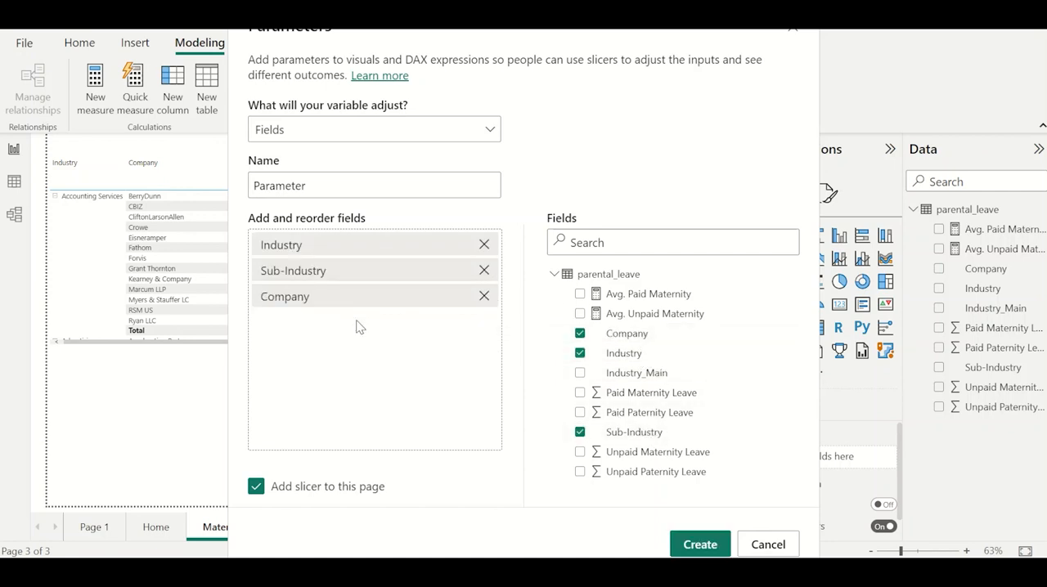
Name the parameter Parameter_Master and create it with a slicer on the Maternity page.
click(321, 195)
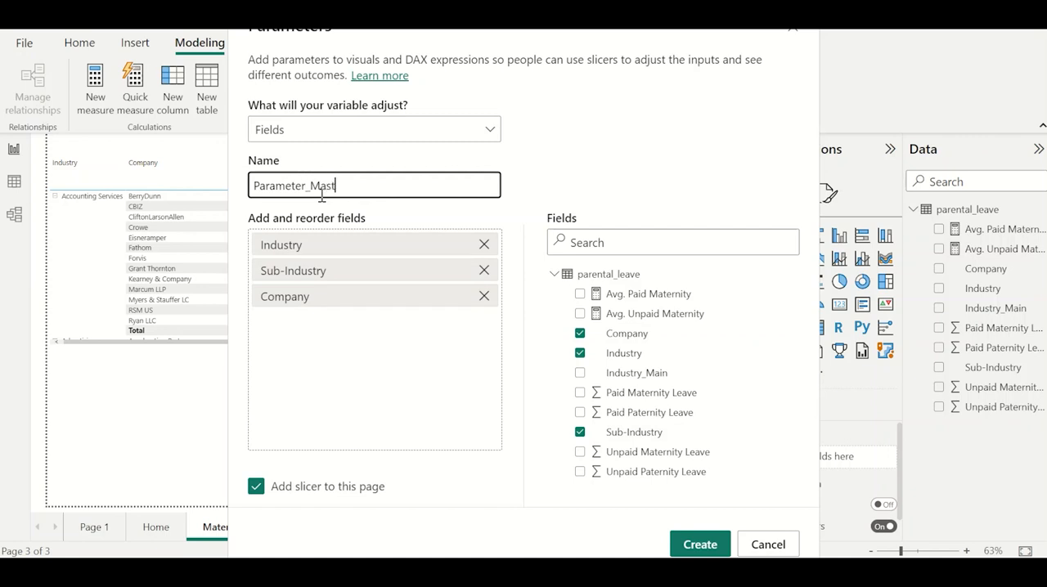
text(_Master)
click(699, 543)
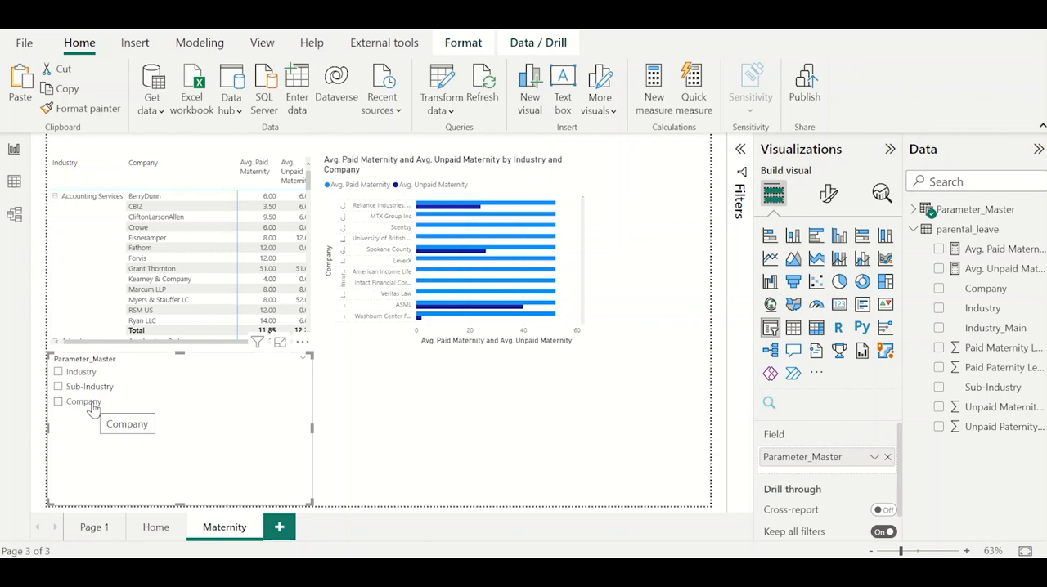
Try the Company, Sub-Industry and Industry options in the Parameter_Master slicer, ending on Industry.
click(92, 406)
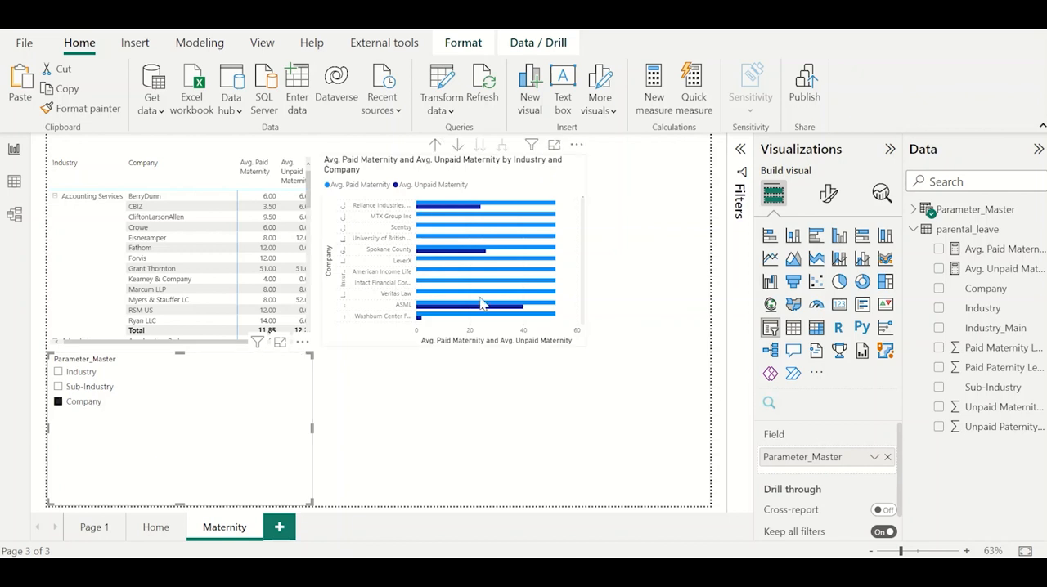
click(78, 386)
click(75, 373)
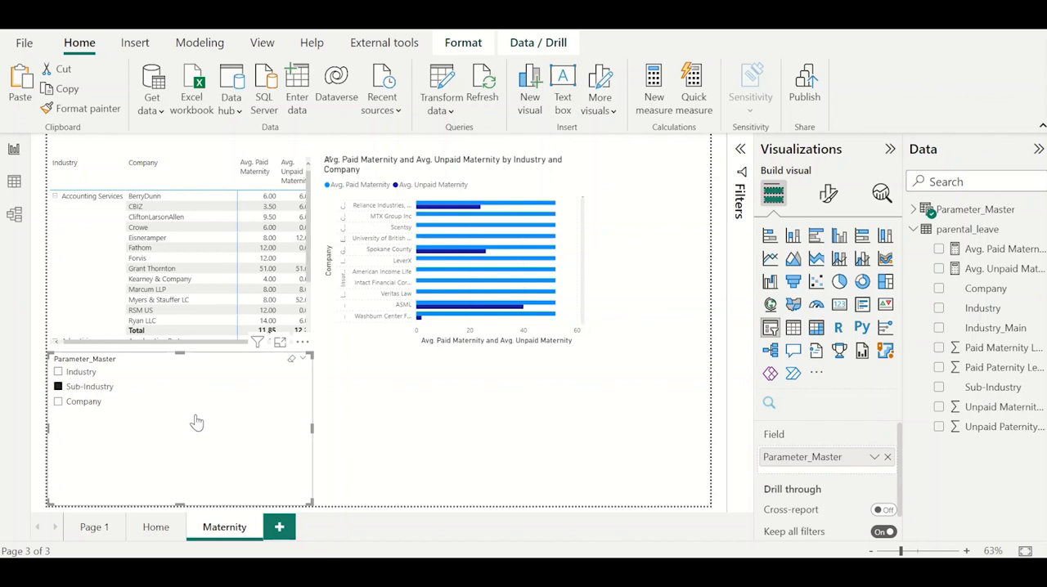
Remove Avg. Paid Maternity, Avg. Unpaid Maternity, Company and Industry from the bar chart's axes.
click(536, 176)
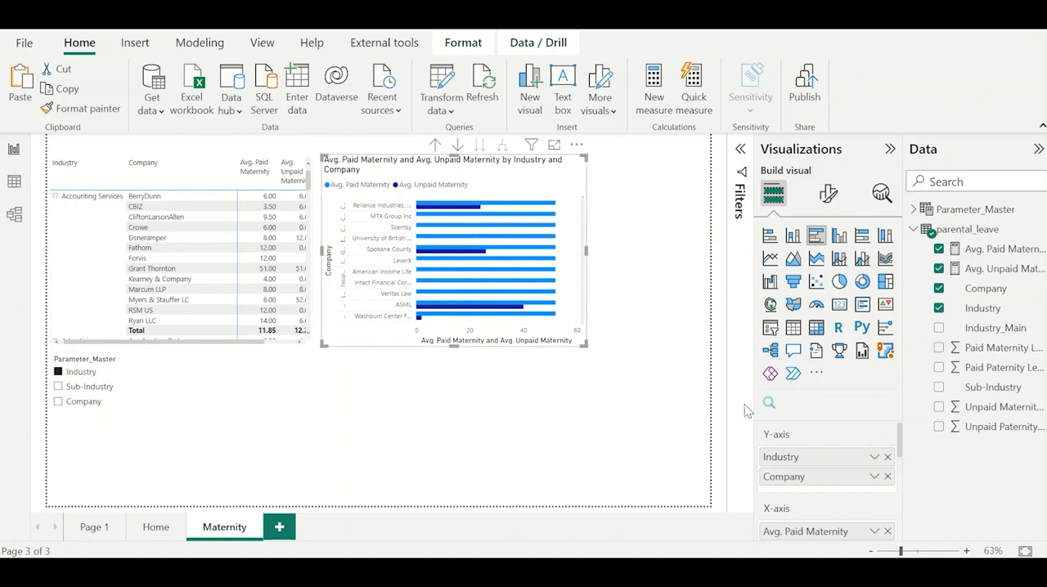
scroll(830, 491, down, 2)
scroll(833, 492, down, 1)
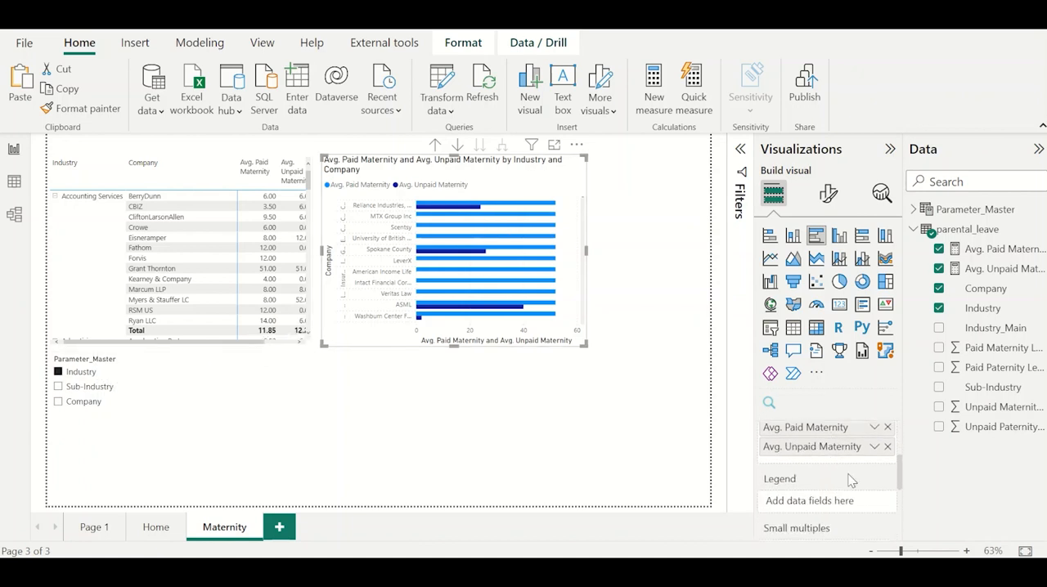
scroll(850, 478, up, 1)
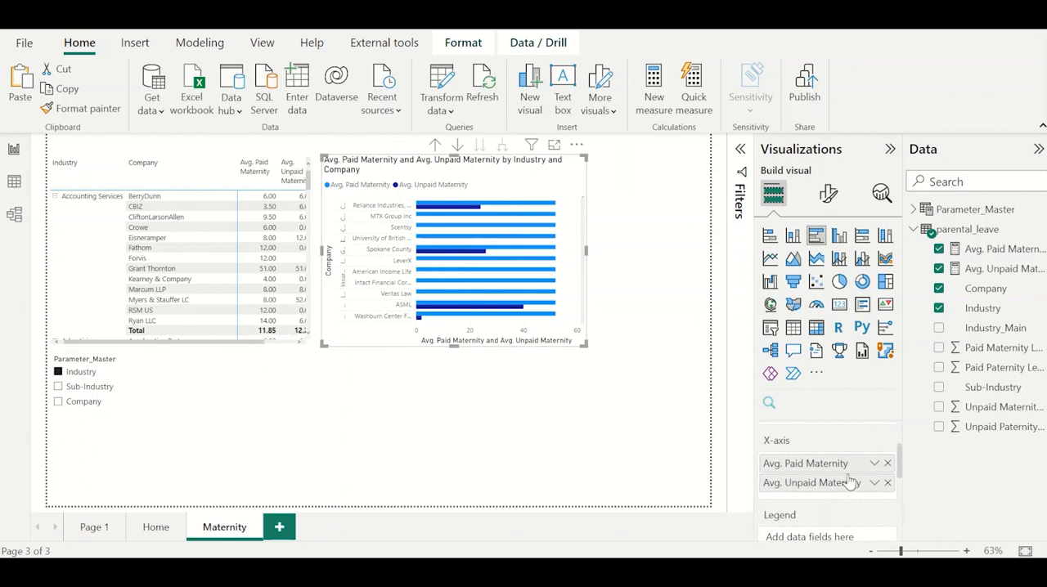
click(888, 465)
scroll(879, 486, down, 1)
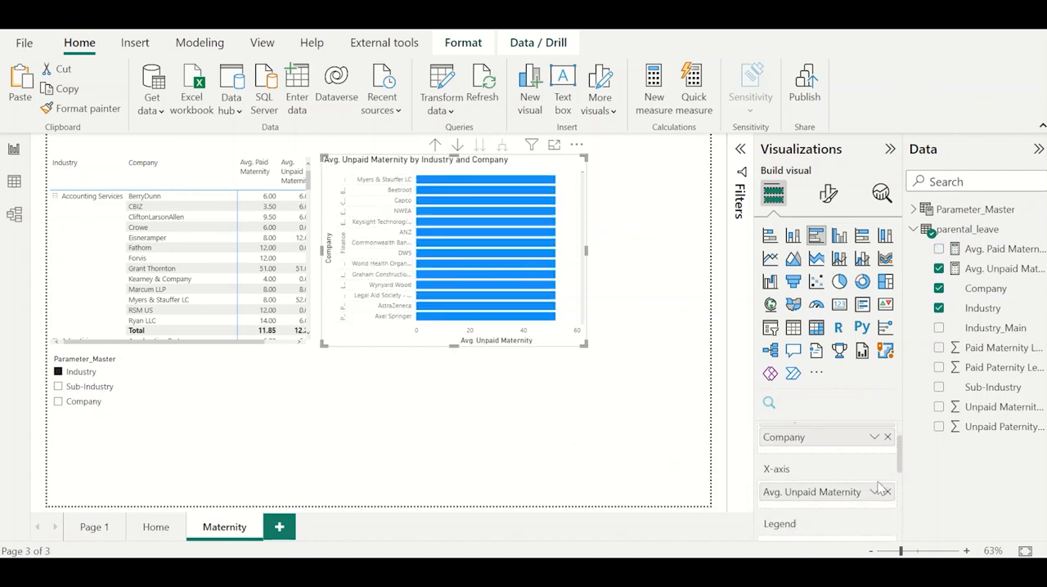
click(887, 493)
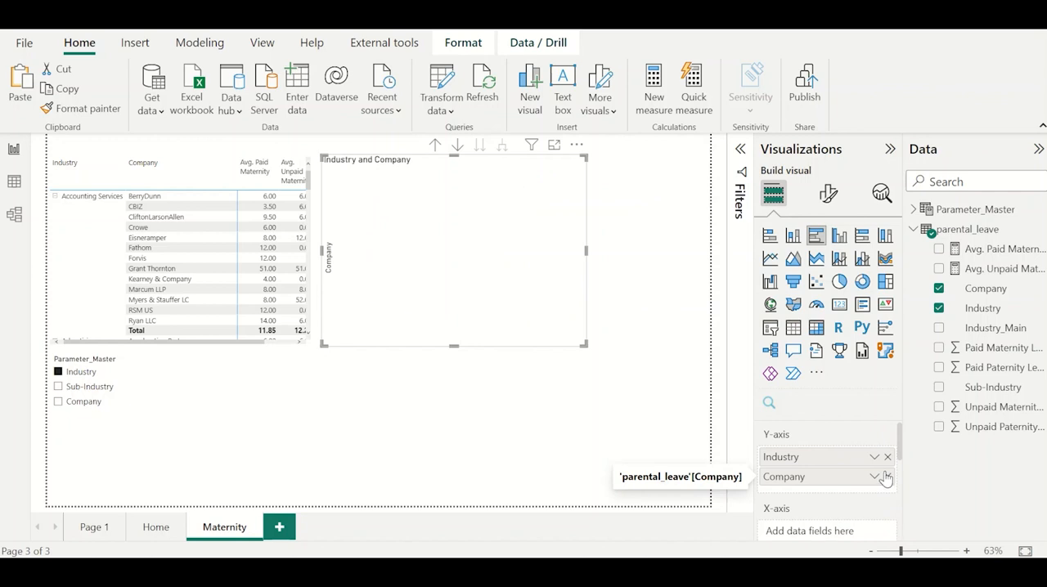
click(887, 477)
click(888, 456)
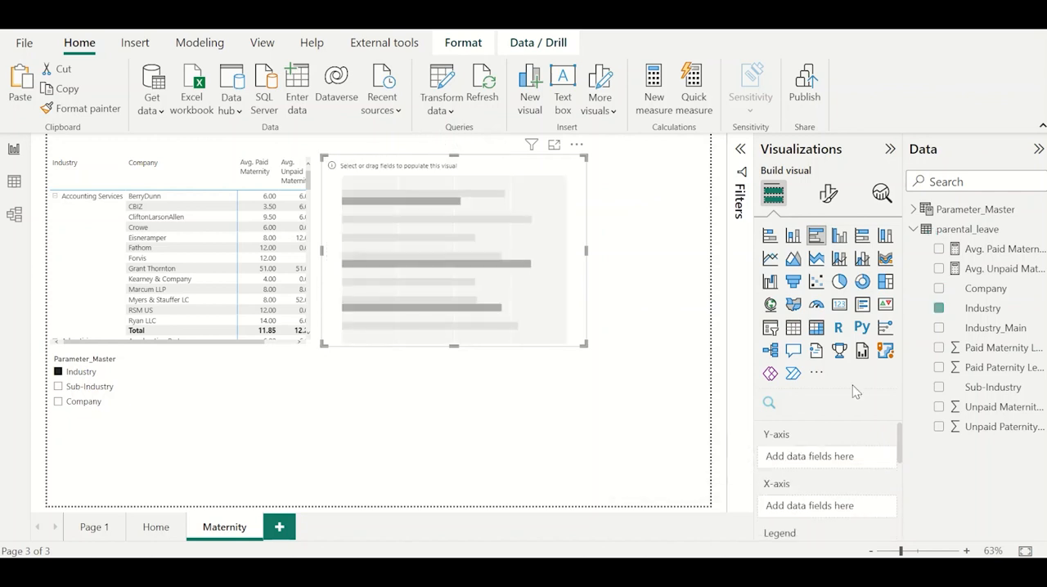
Put Parameter_Master on the bar chart's Y-axis and test it with the slicer's Sub-Industry and Company options.
click(912, 211)
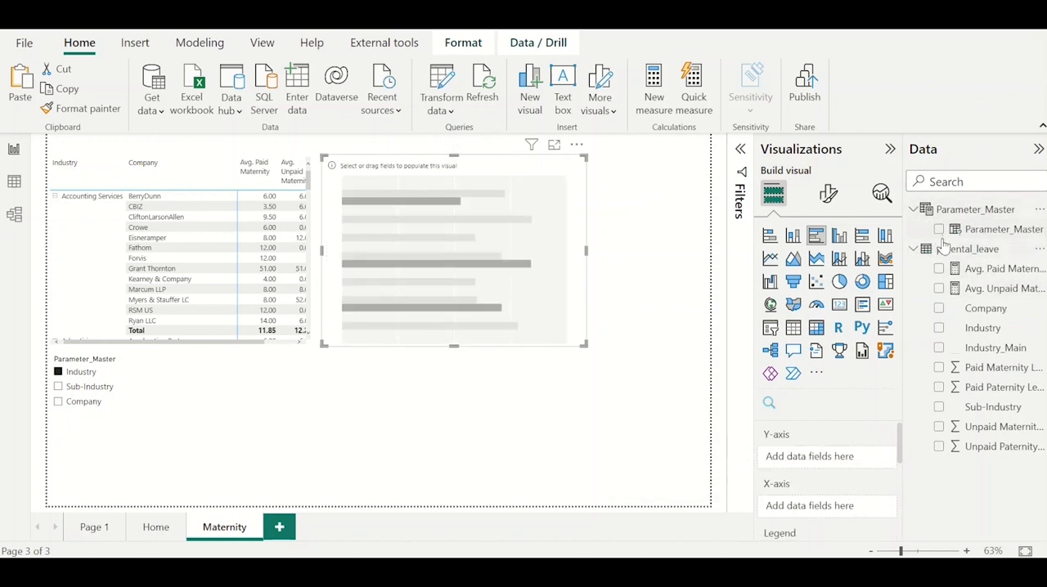
click(939, 229)
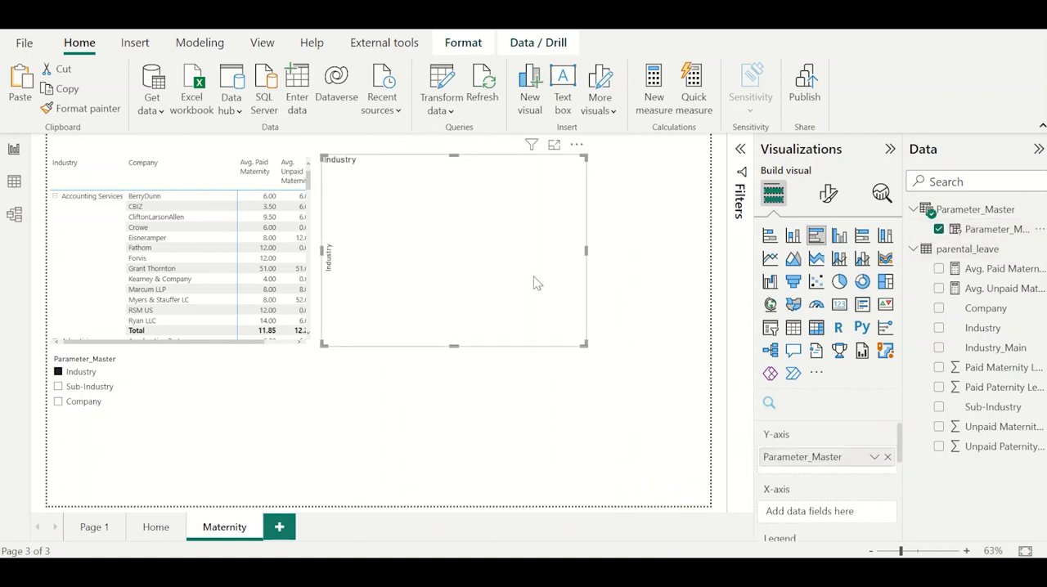
click(89, 387)
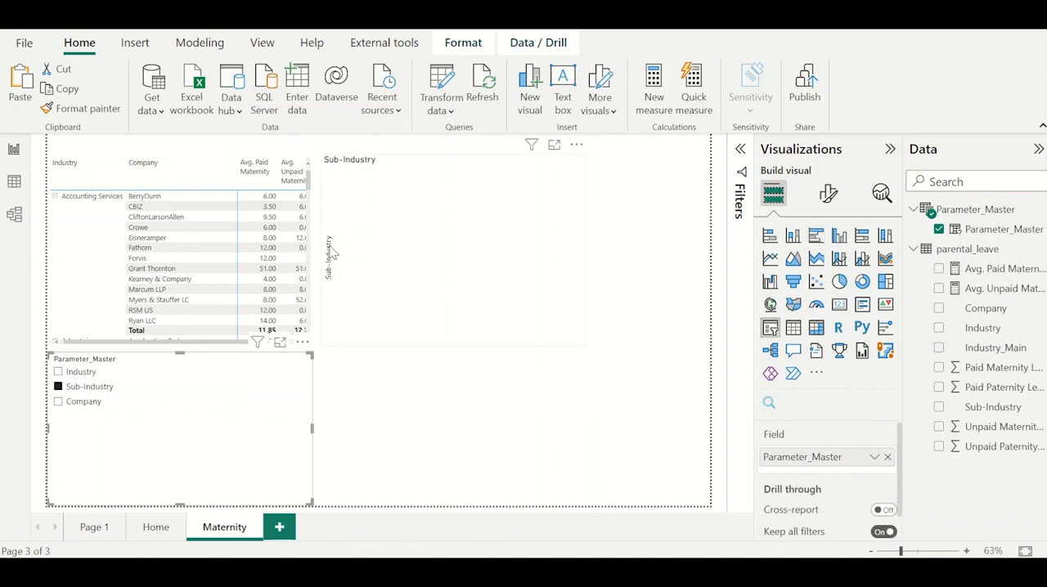
click(85, 402)
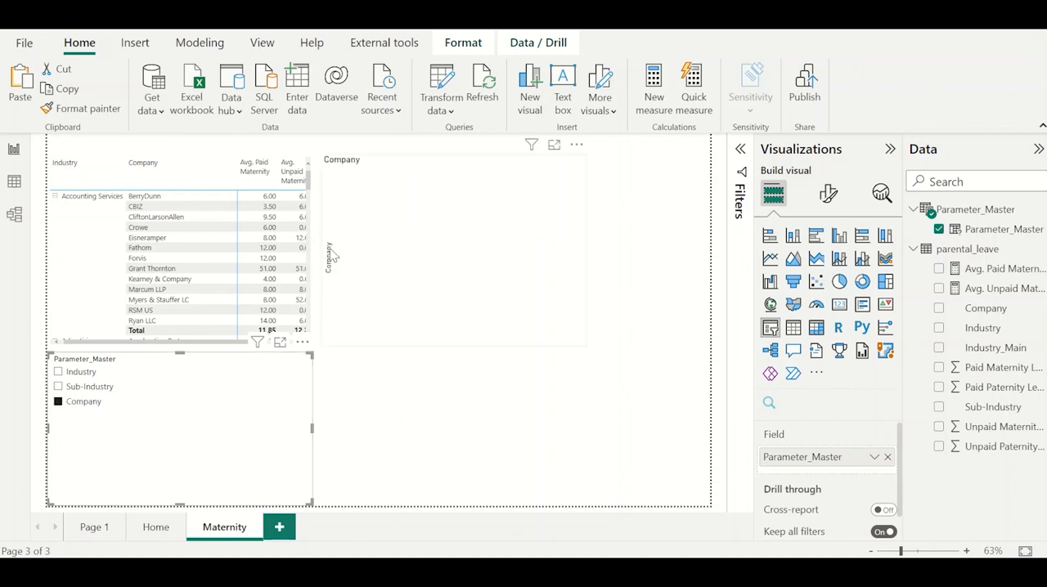
click(471, 226)
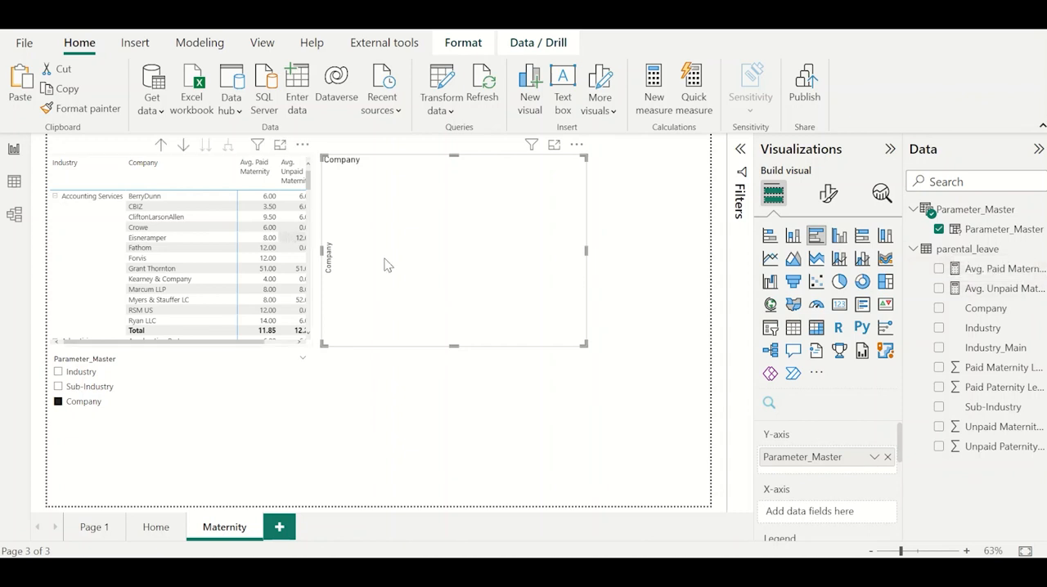
Open the parental_leave table's data, look over its leave columns and insert a new calculated column.
click(14, 181)
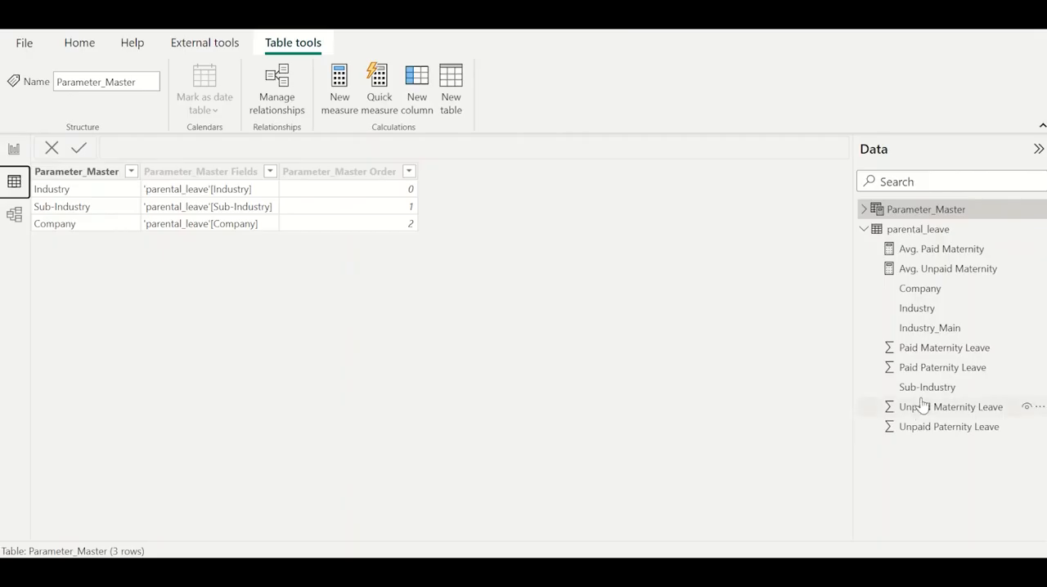
click(924, 229)
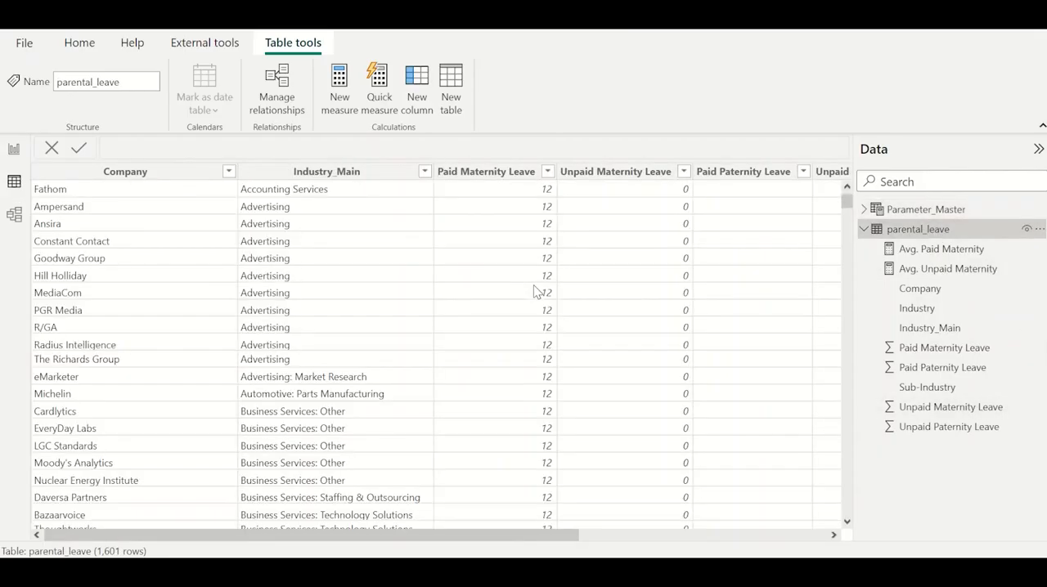
scroll(425, 229, right, 3)
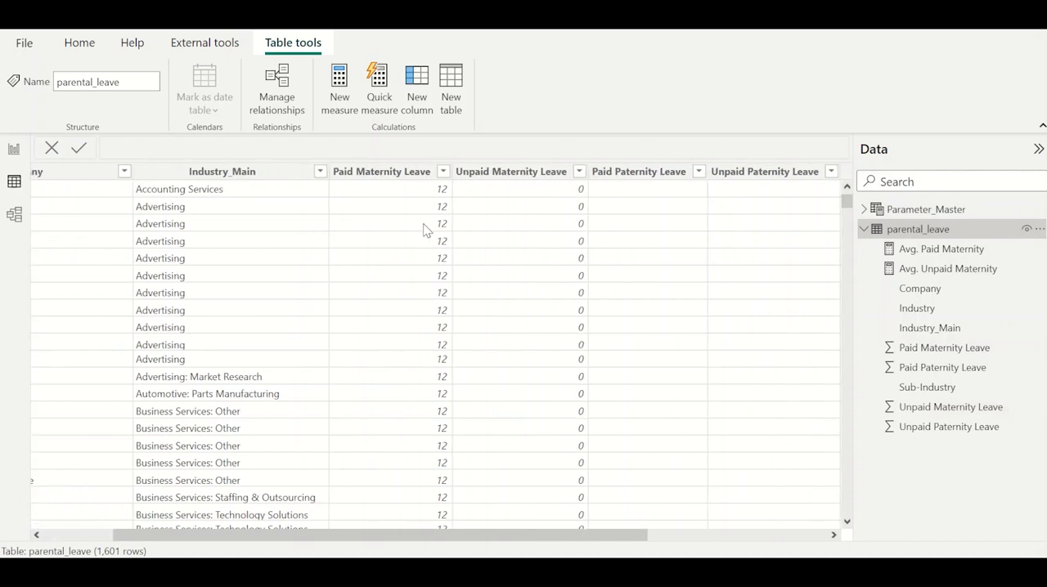
click(385, 175)
click(500, 176)
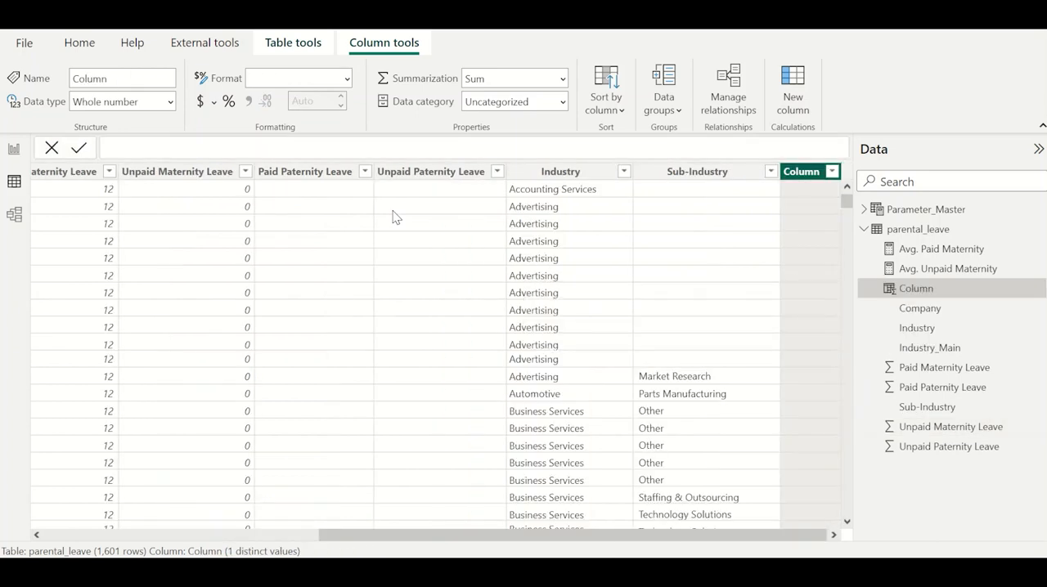
Define the new column as Total Maternity Leaves = parental_leave[Paid Maternity Leave] + parental_leave[Unpaid Maternity Leave].
key(BackSpace)
text(Total )
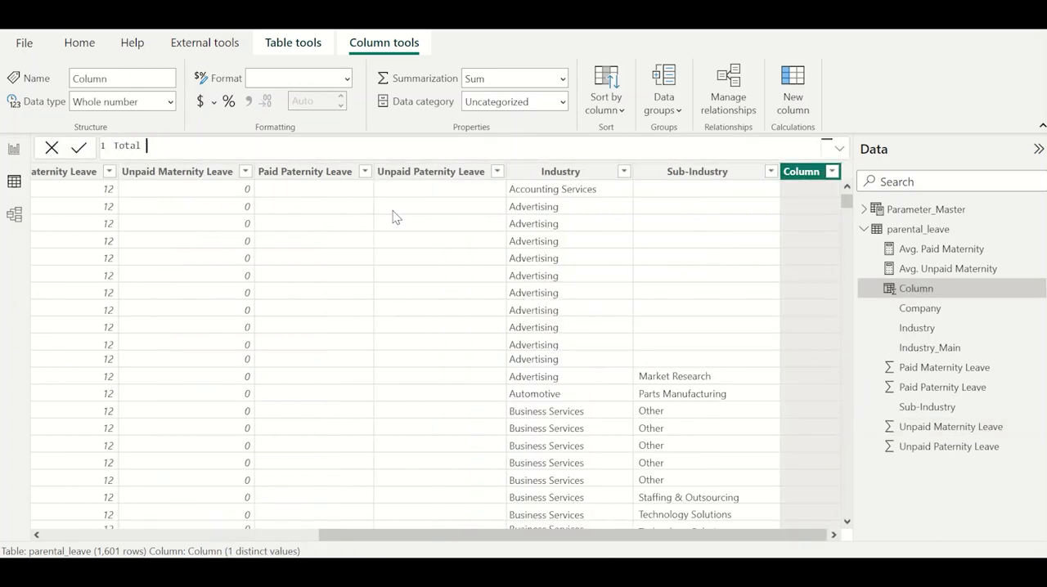
text(Maternity Leaves = paid m)
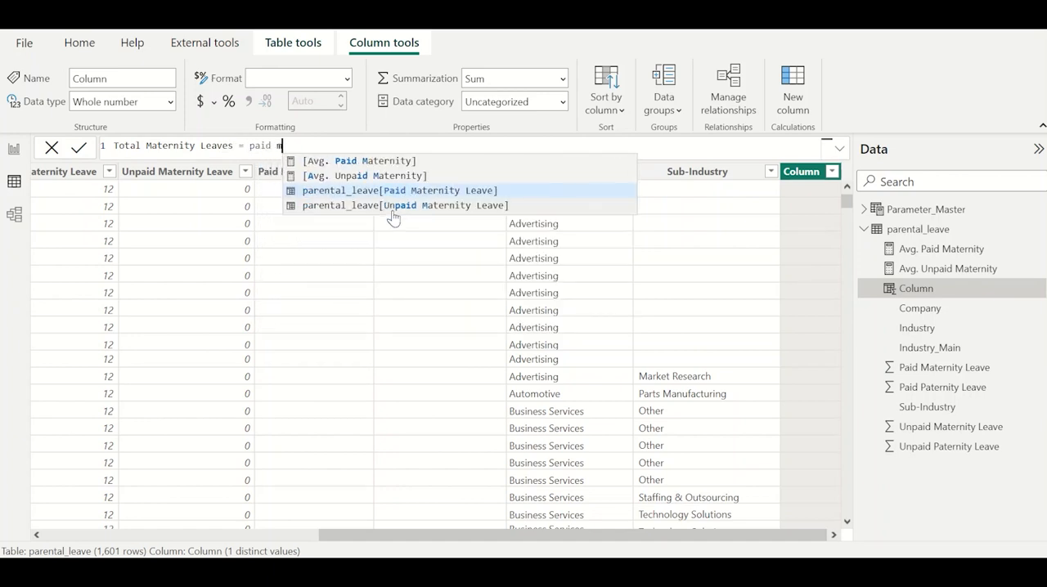
key(Tab)
text(+ )
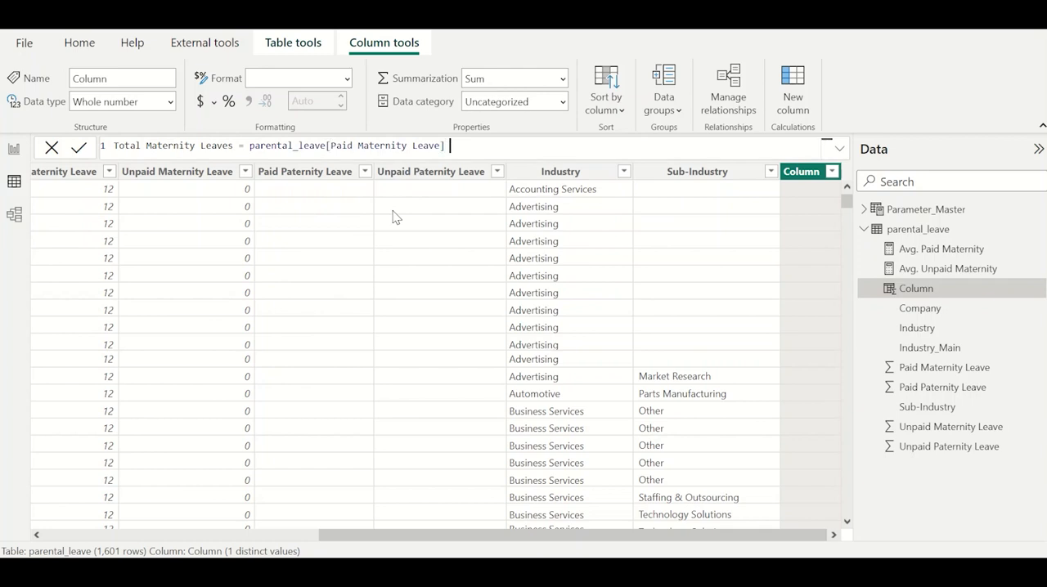
text(unpaid m)
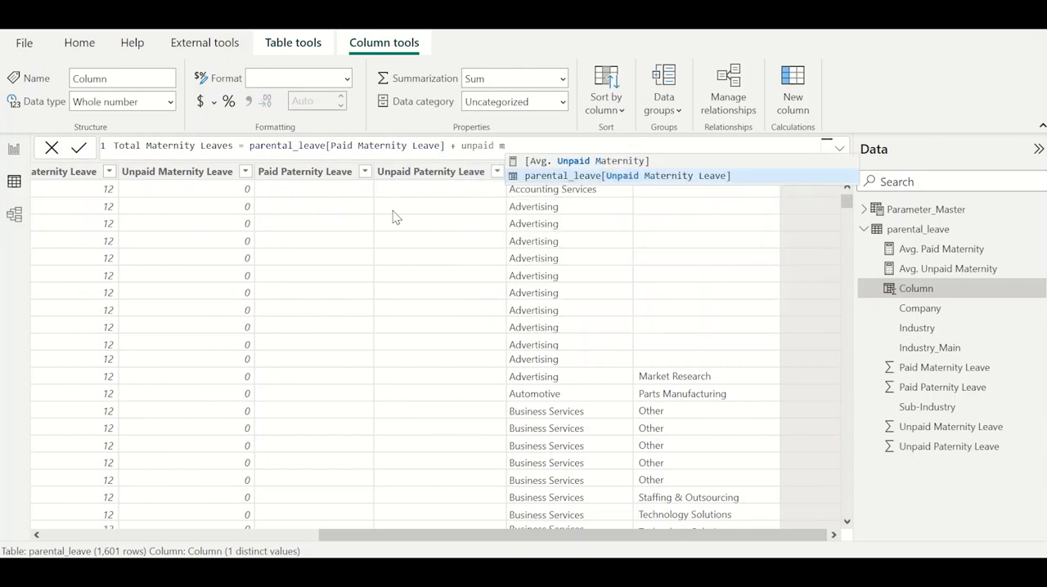
key(Tab)
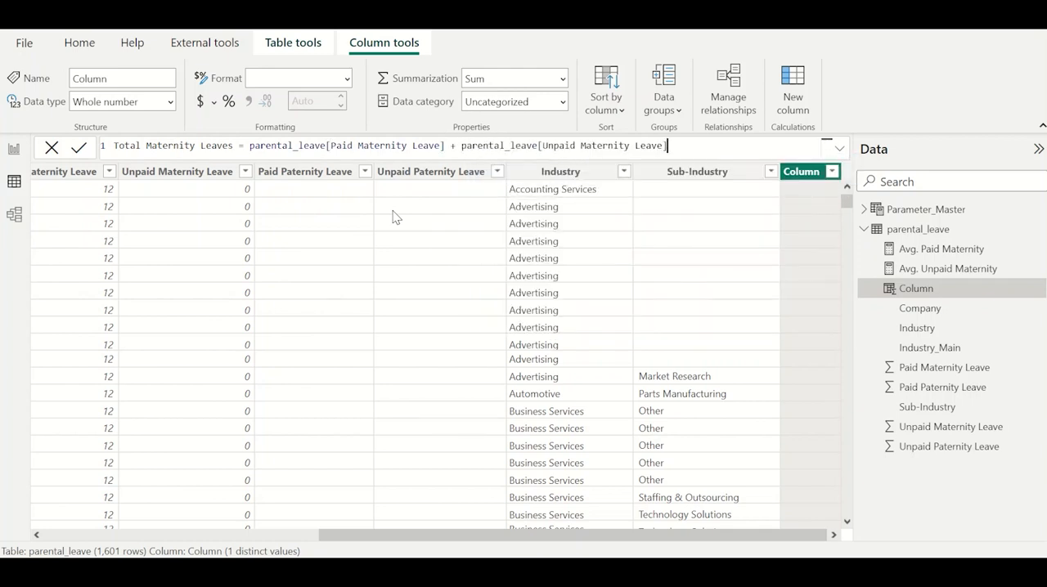
key(Return)
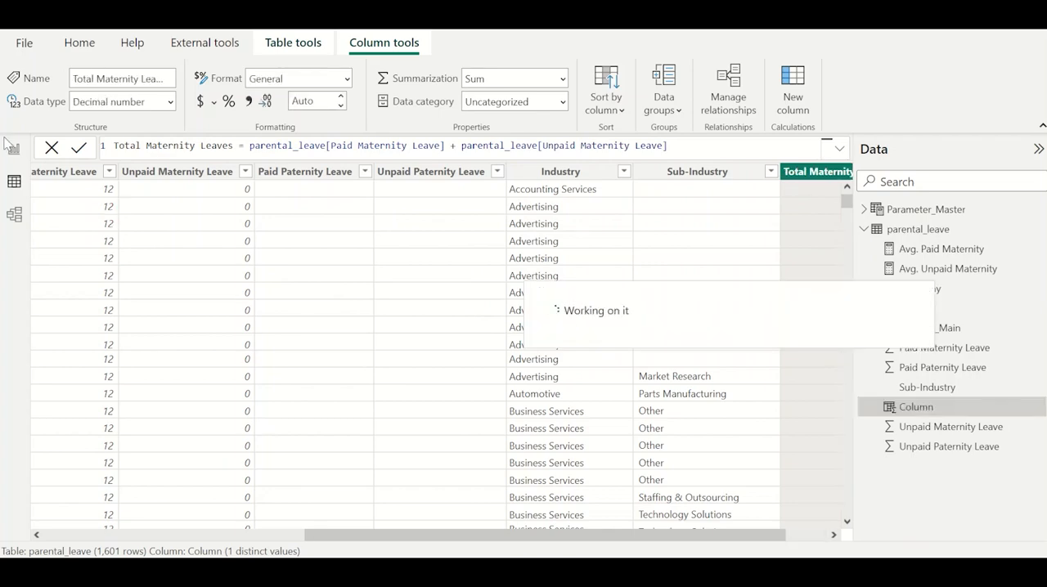
Back in the report, search the fields for "total", add Total Maternity Leaves to the bar chart's X-axis and switch the slicer to Sub-Industry.
click(14, 149)
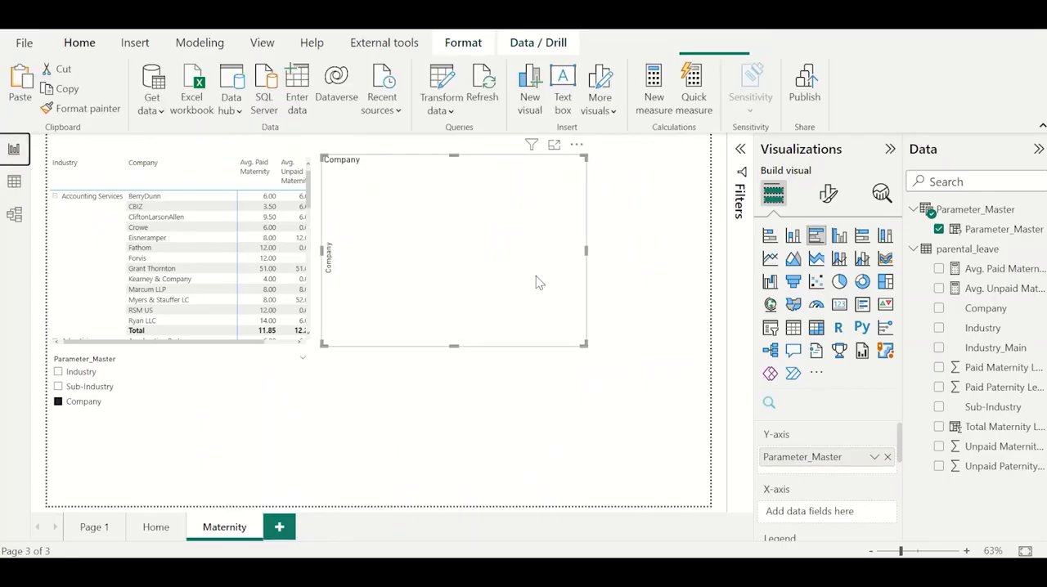
click(959, 185)
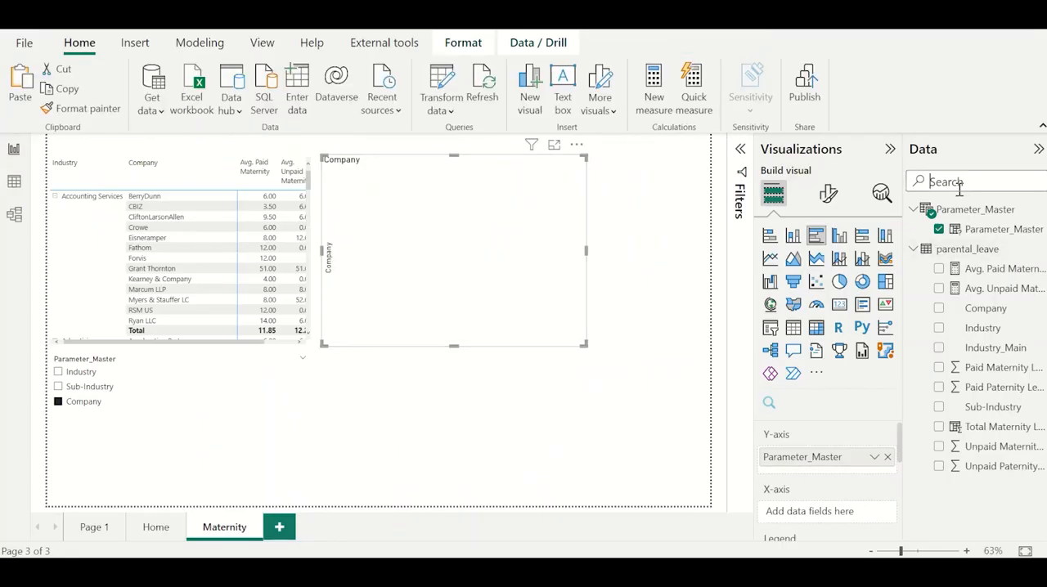
text(total)
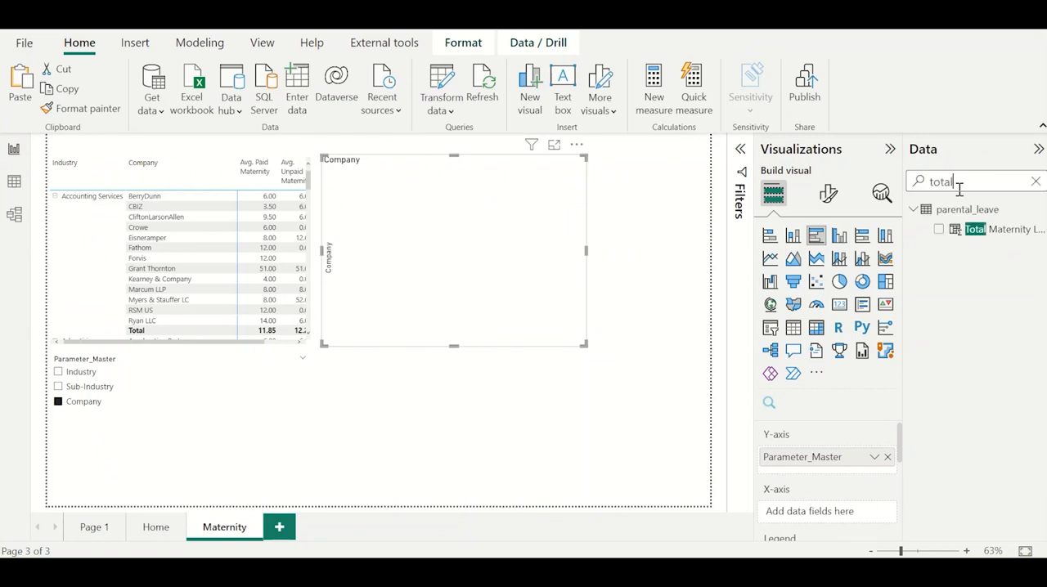
drag(974, 230, 851, 513)
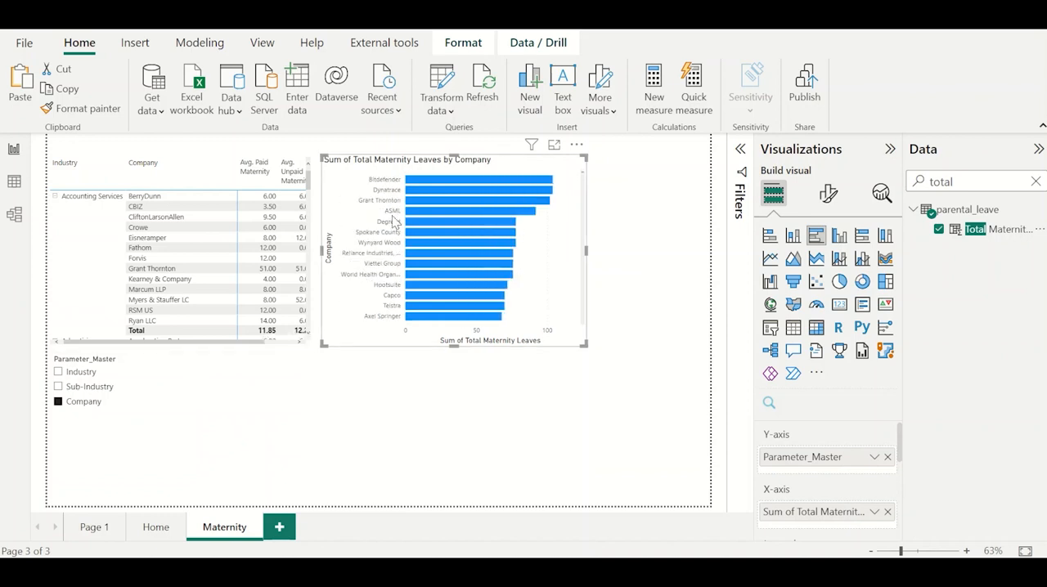
click(91, 388)
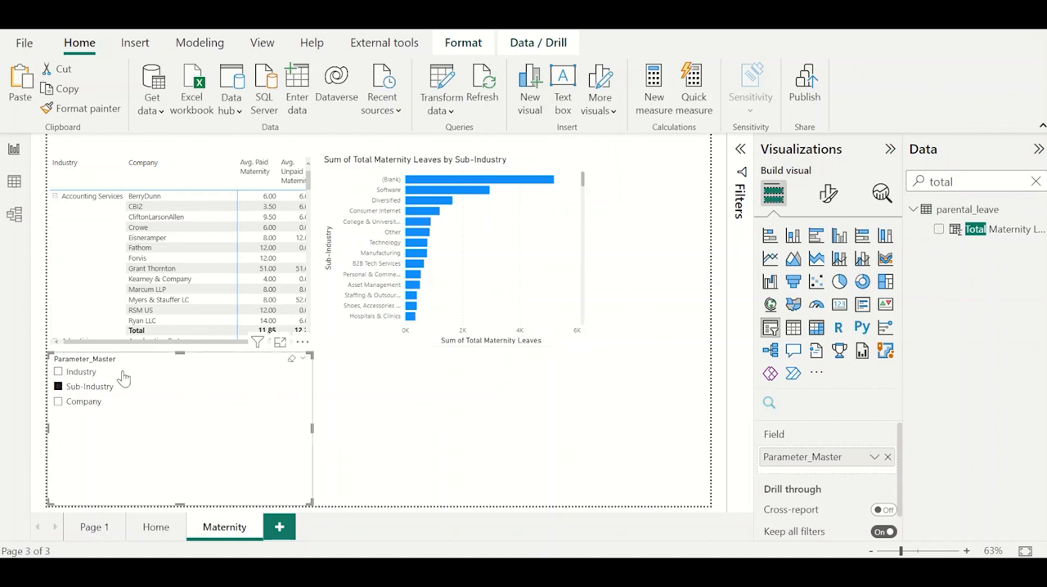
Switch the slicer to Industry and look through the bar chart's industries.
click(82, 372)
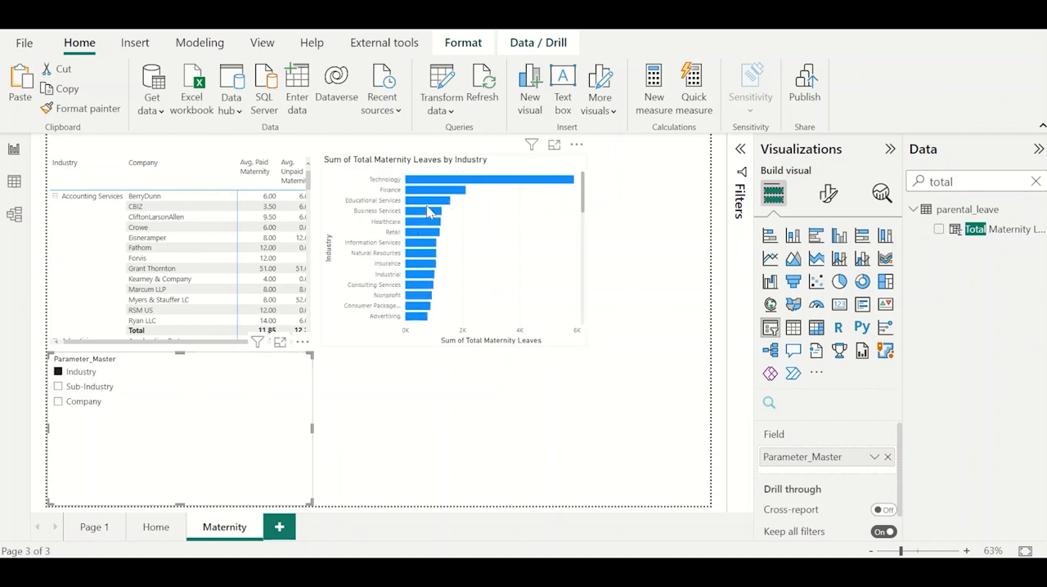
scroll(423, 311, down, 10)
scroll(424, 311, up, 10)
Change the Parameter_Master slicer's style to Tile and shrink it to one compact row of tiles.
click(828, 193)
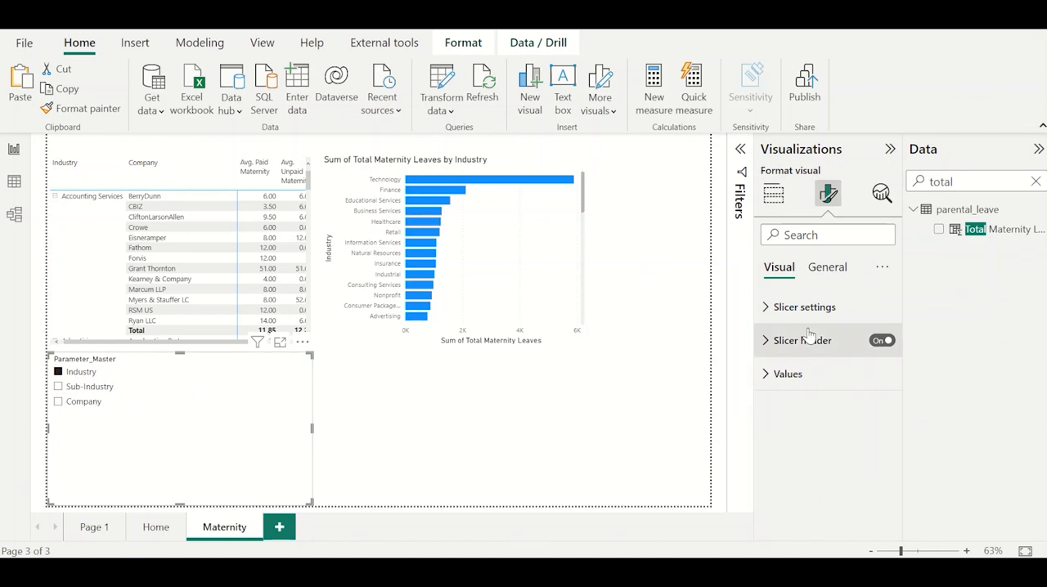
click(842, 308)
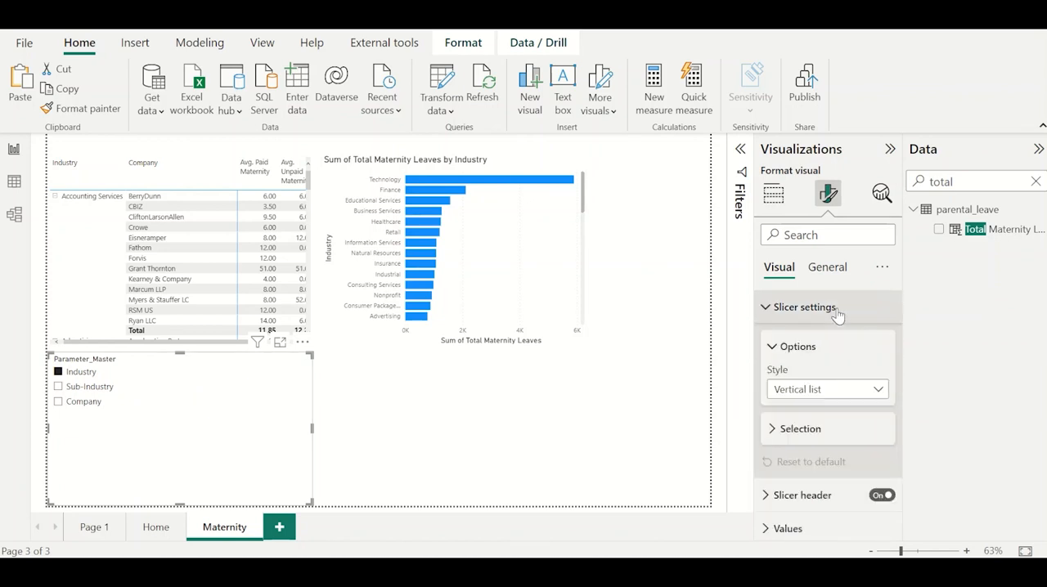
click(831, 393)
click(817, 430)
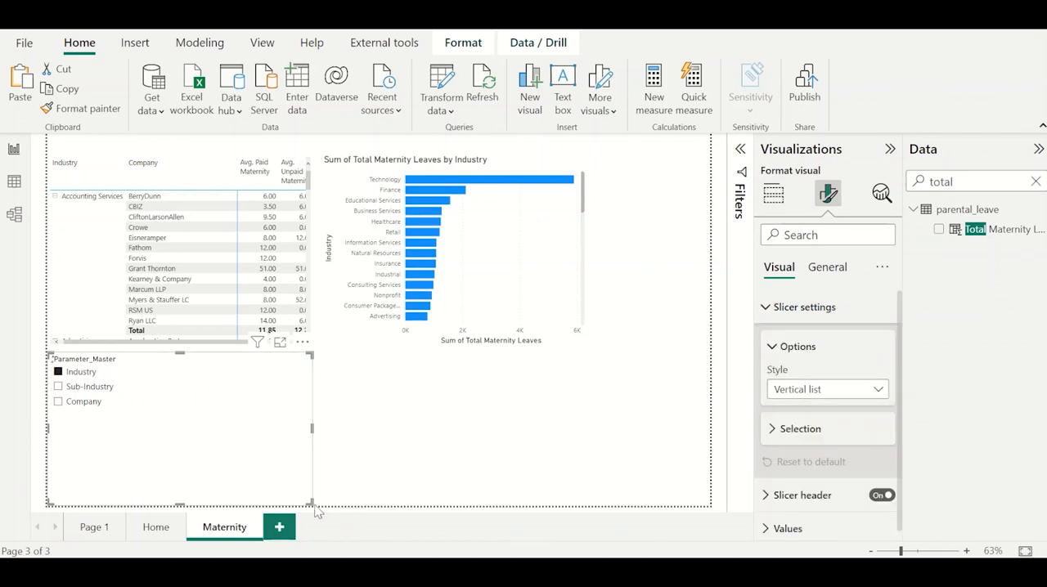
drag(311, 502, 217, 386)
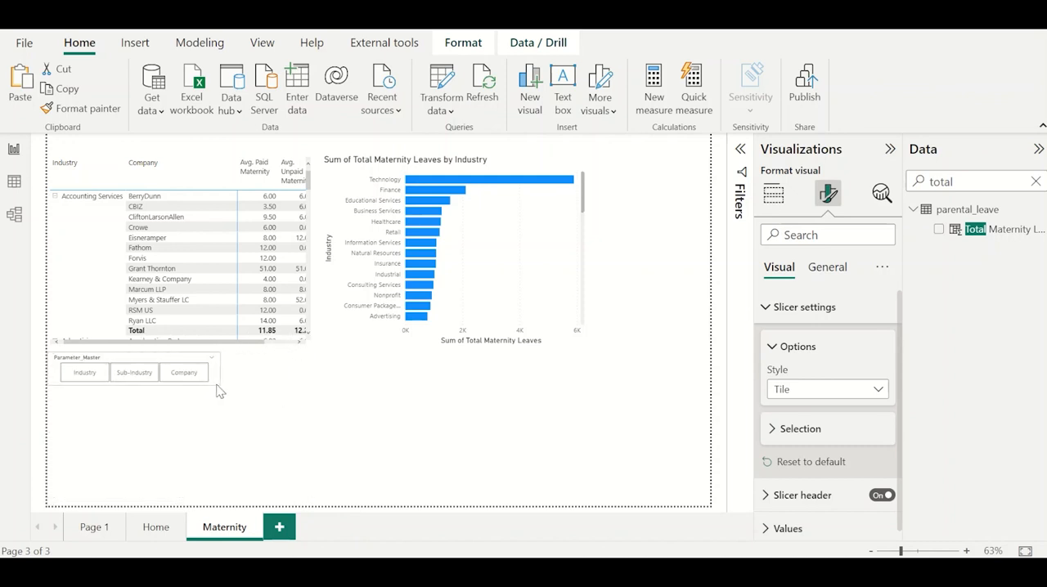
Turn off the slicer's header, place the slicer over the bar chart's title row and reduce its height.
click(828, 270)
click(781, 270)
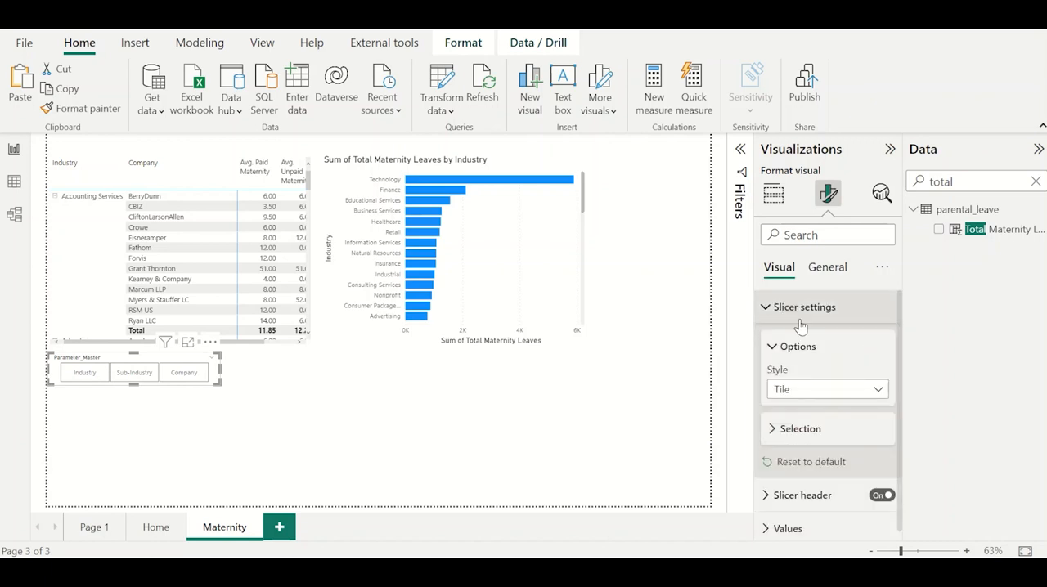
click(882, 496)
drag(211, 347, 619, 148)
click(660, 241)
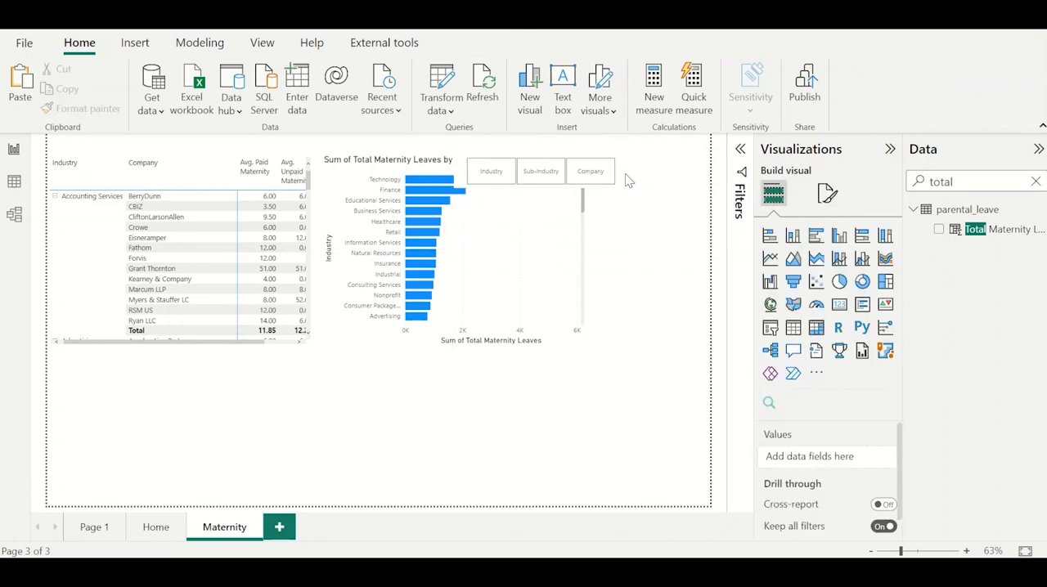
click(624, 175)
mouse_move(626, 185)
mouse_down()
mouse_move(587, 171)
mouse_move(624, 175)
mouse_up()
Widen the Total Maternity Leaves bar chart toward the page's right edge.
click(577, 252)
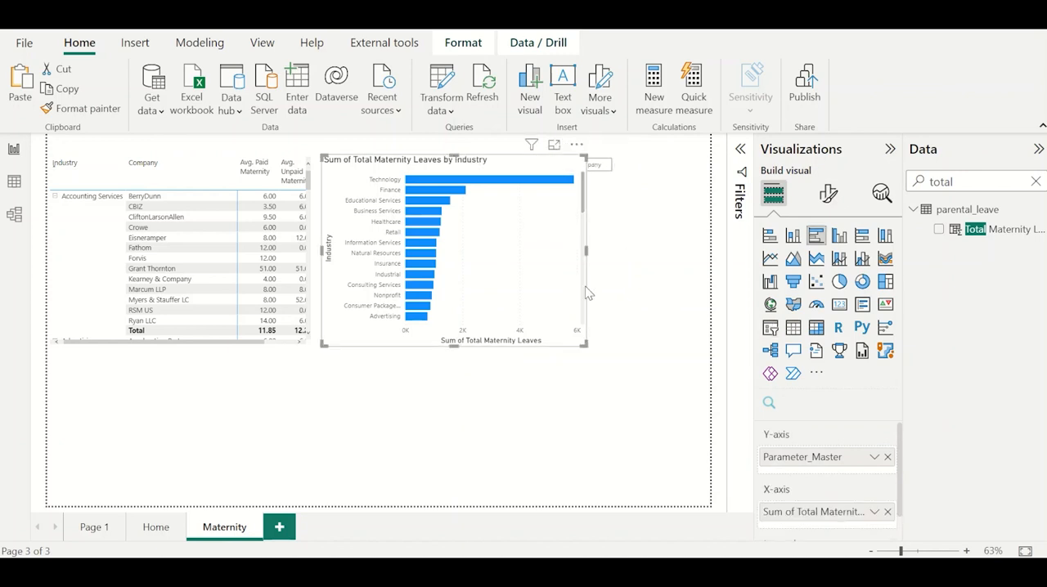
drag(584, 251, 667, 248)
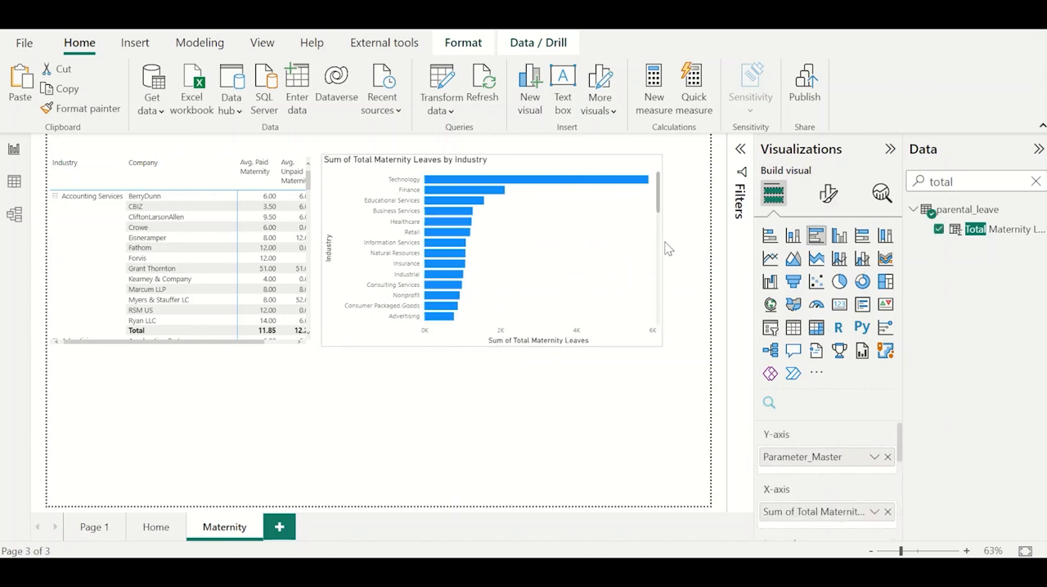
click(486, 481)
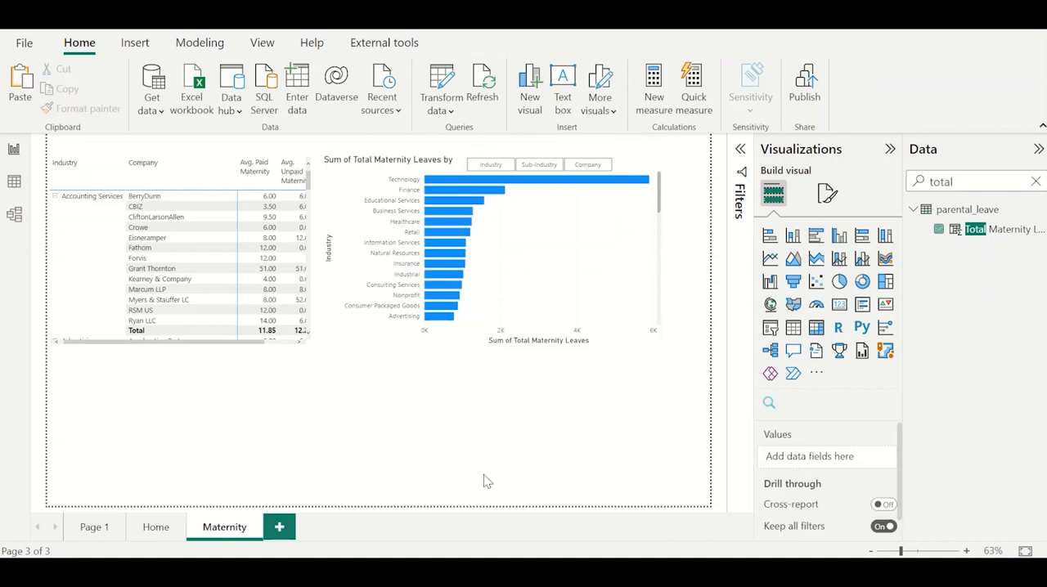
Test the tile slicer on the bar chart with Industry, Sub-Industry and Company.
click(490, 166)
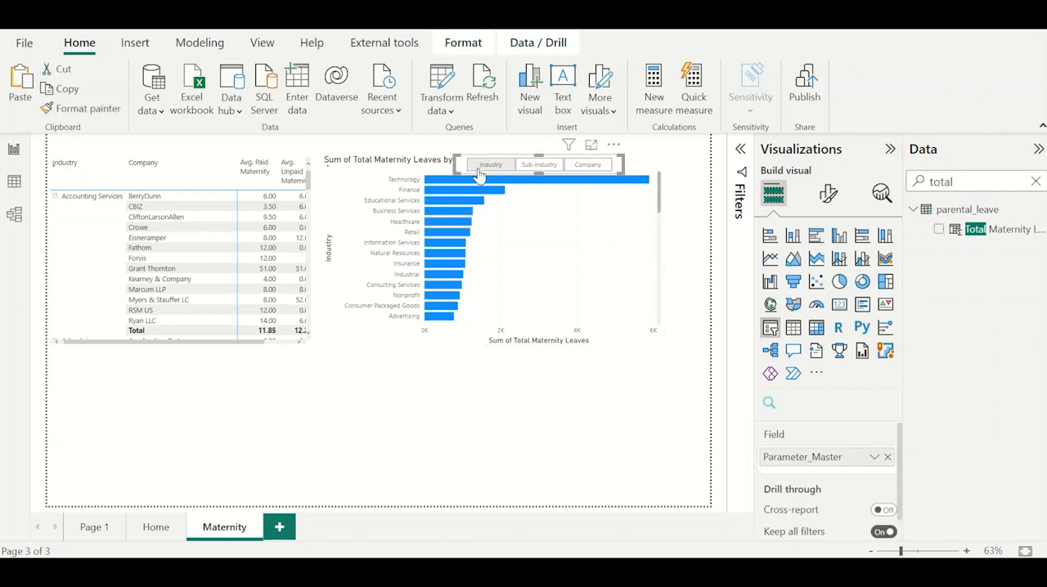
click(546, 166)
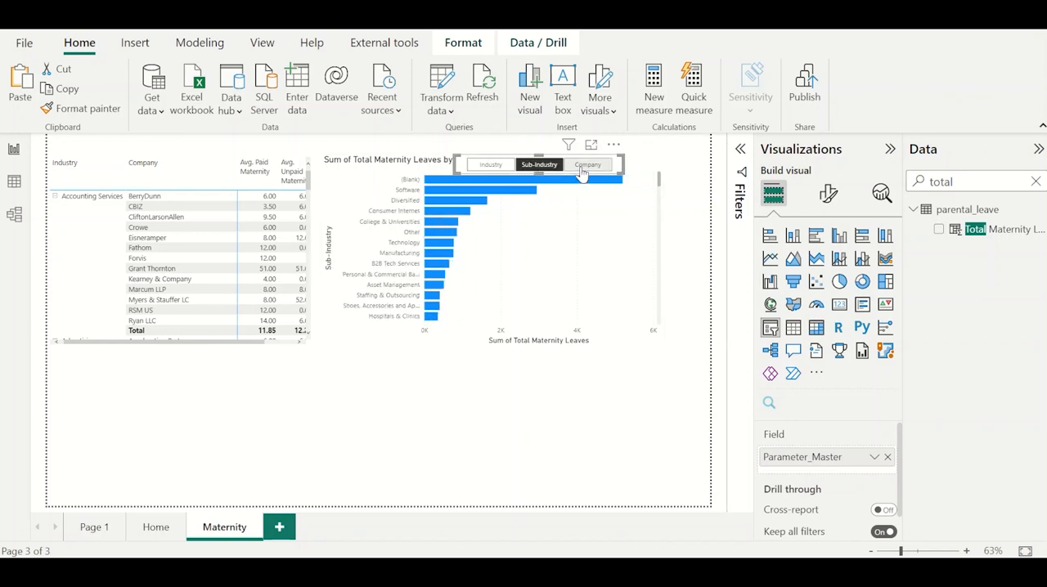
click(581, 167)
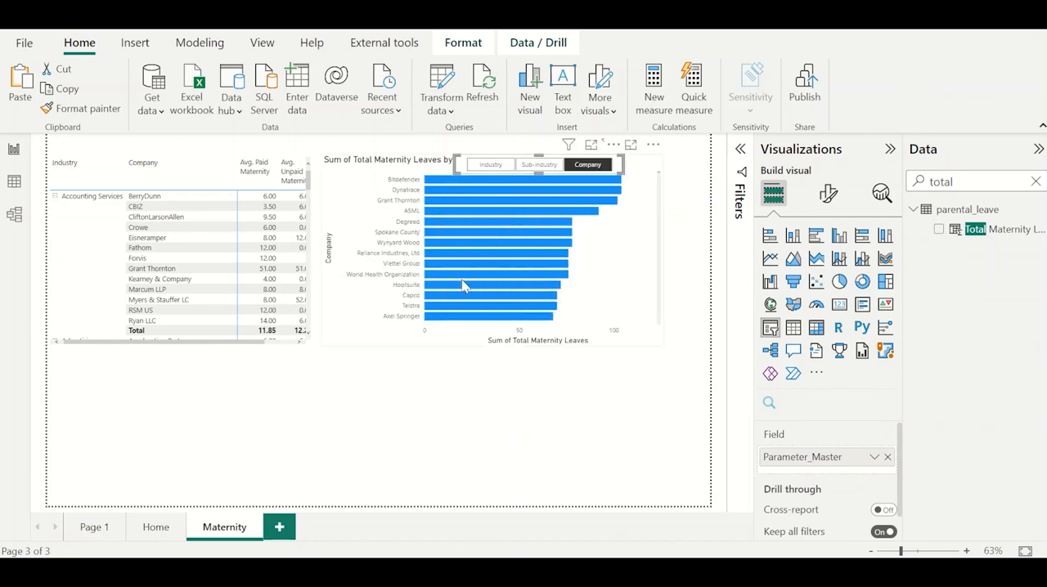
Turn on data labels for the Total Maternity Leaves bar chart.
click(653, 189)
click(828, 193)
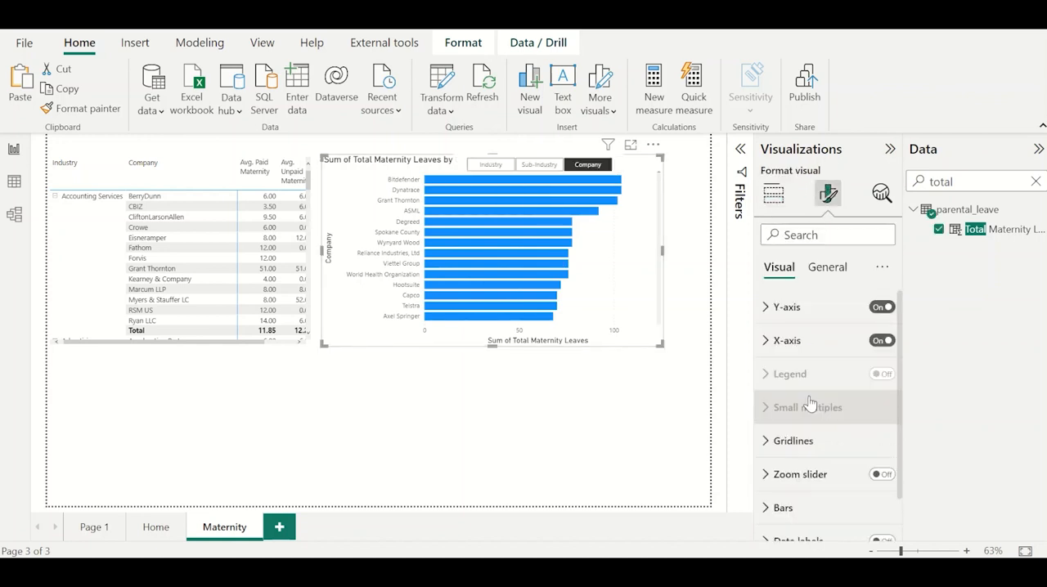
scroll(810, 404, down, 1)
click(815, 489)
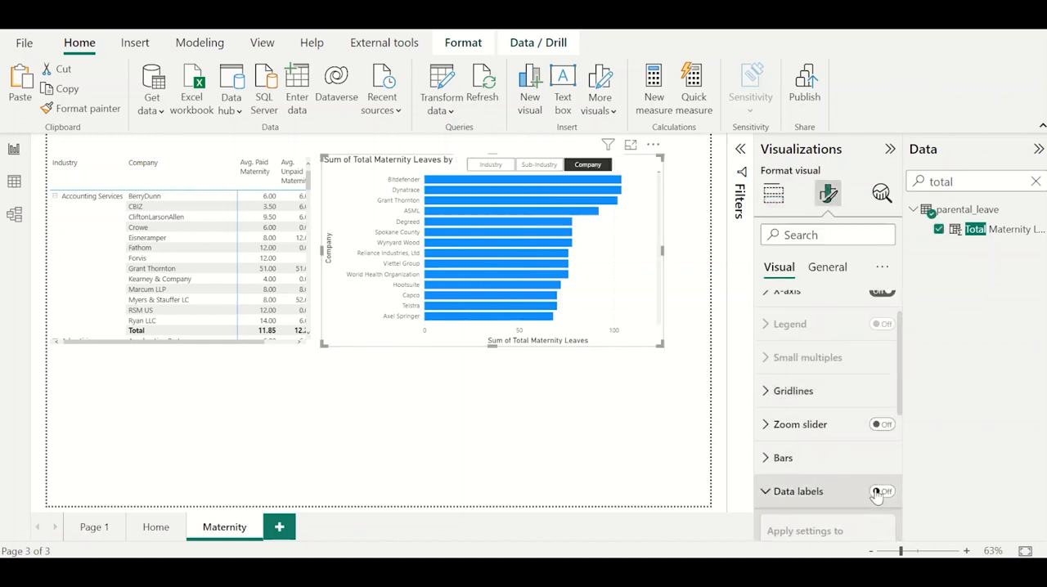
click(879, 493)
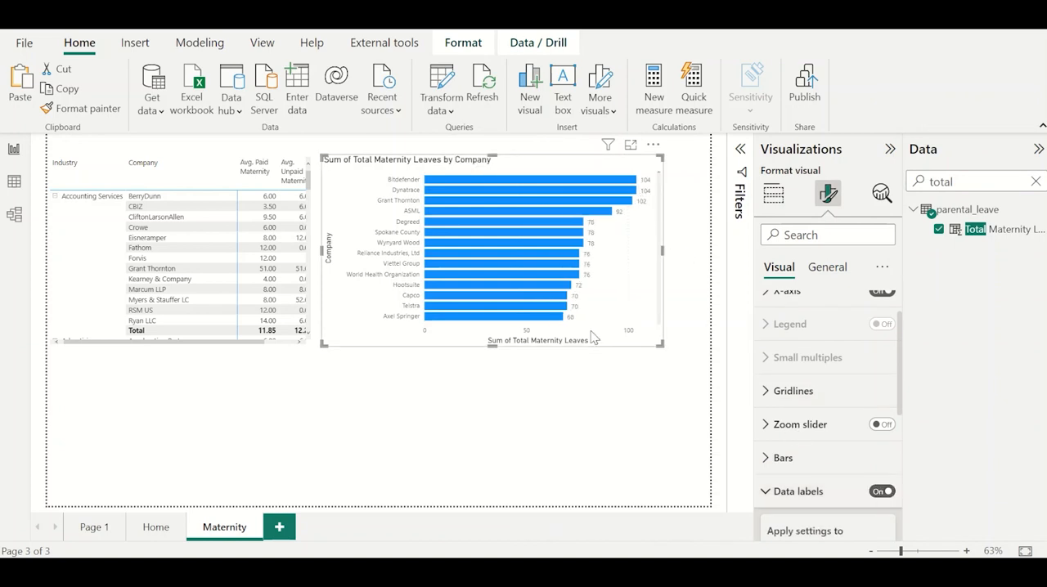
Insert a clustered bar chart below the matrix, clear the field search and add Industry, Sub-Industry and Company to the chart.
click(411, 363)
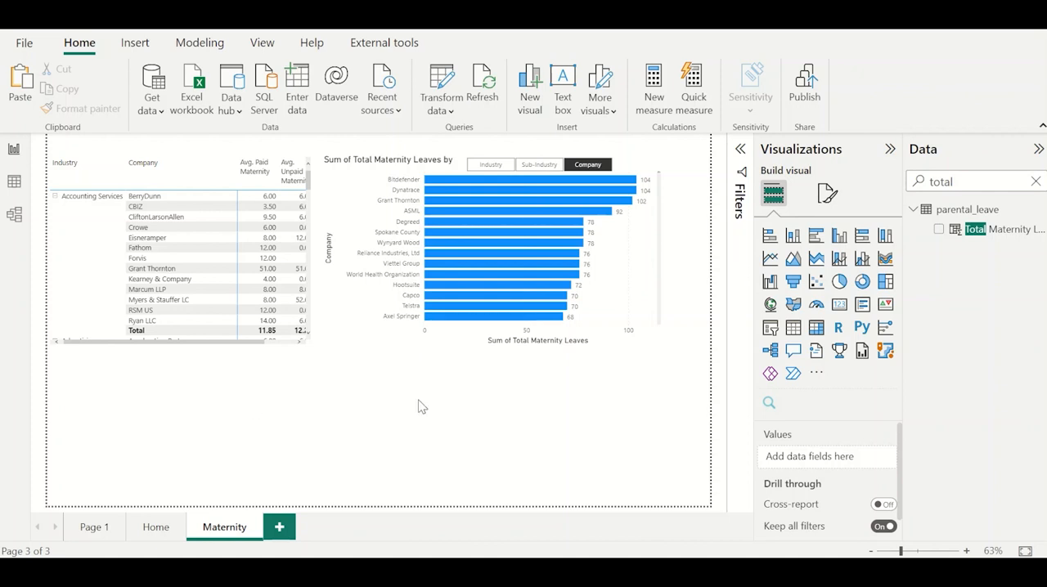
click(822, 245)
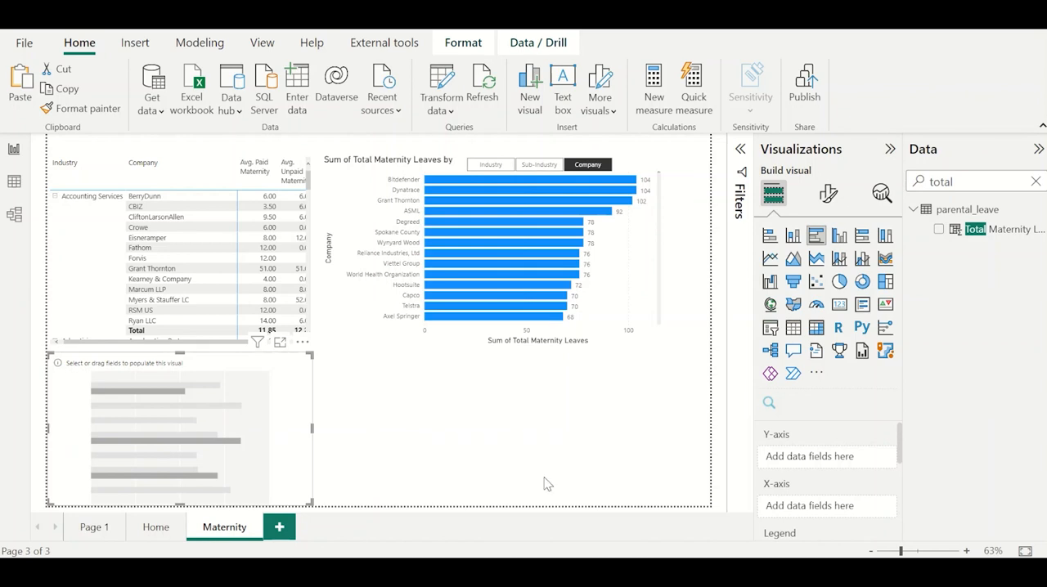
double_click(955, 182)
key(BackSpace)
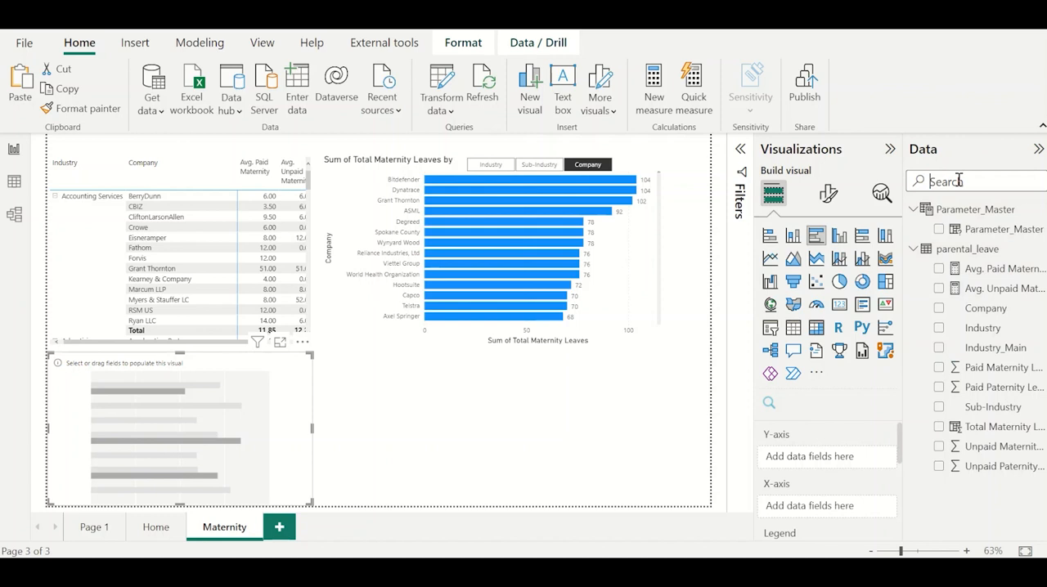
click(939, 328)
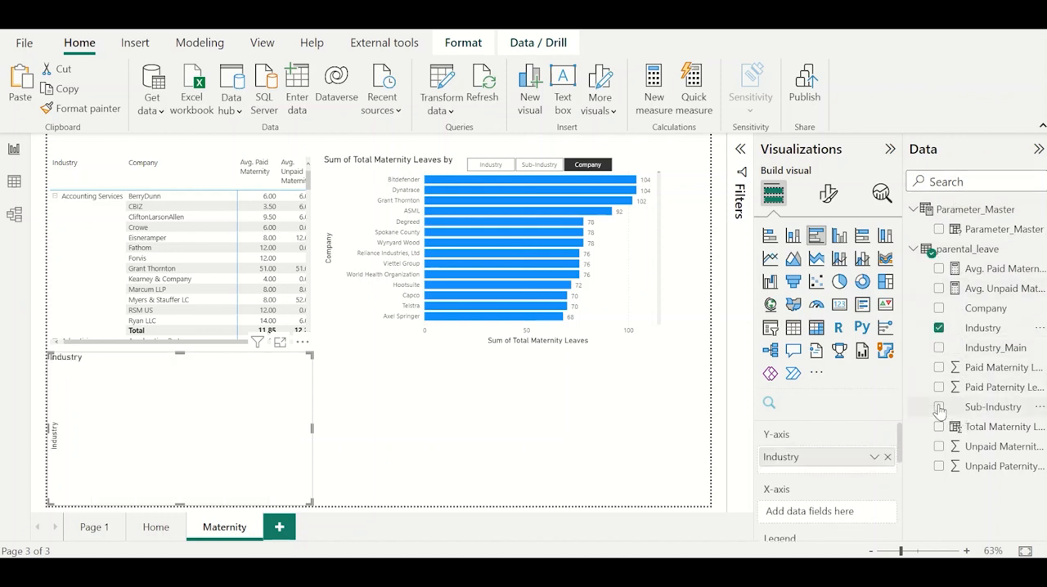
click(939, 408)
click(940, 311)
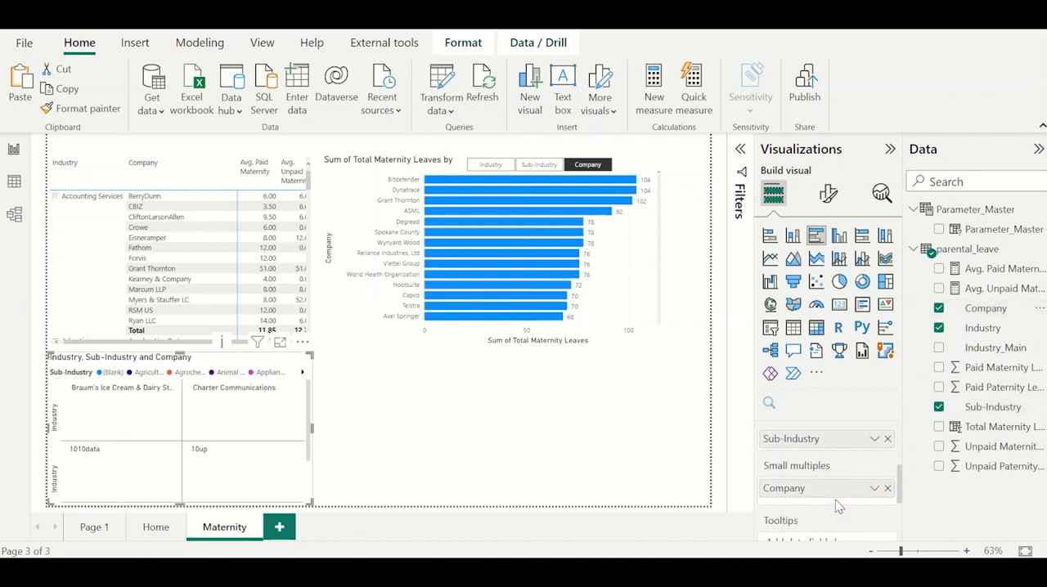
Remove Company from the new chart's small multiples and place Sub-Industry and Company under Industry on the Y-axis.
click(889, 489)
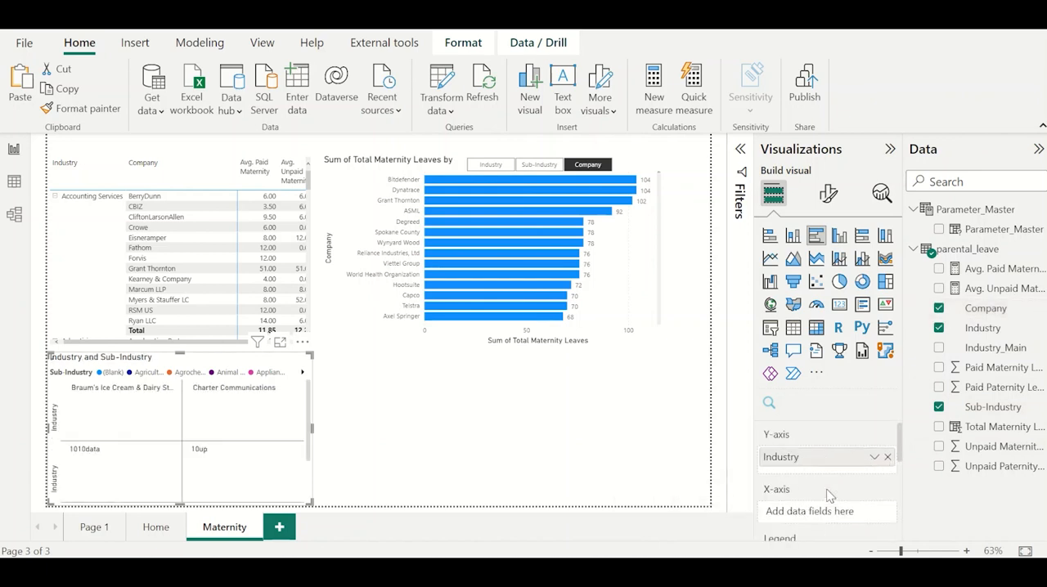
scroll(832, 519, down, 1)
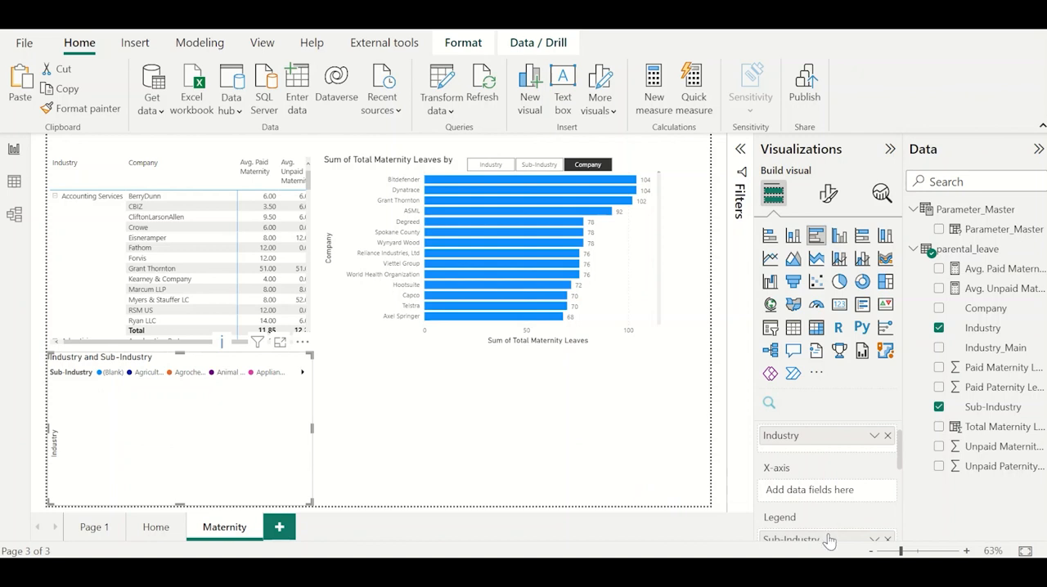
drag(827, 461, 825, 452)
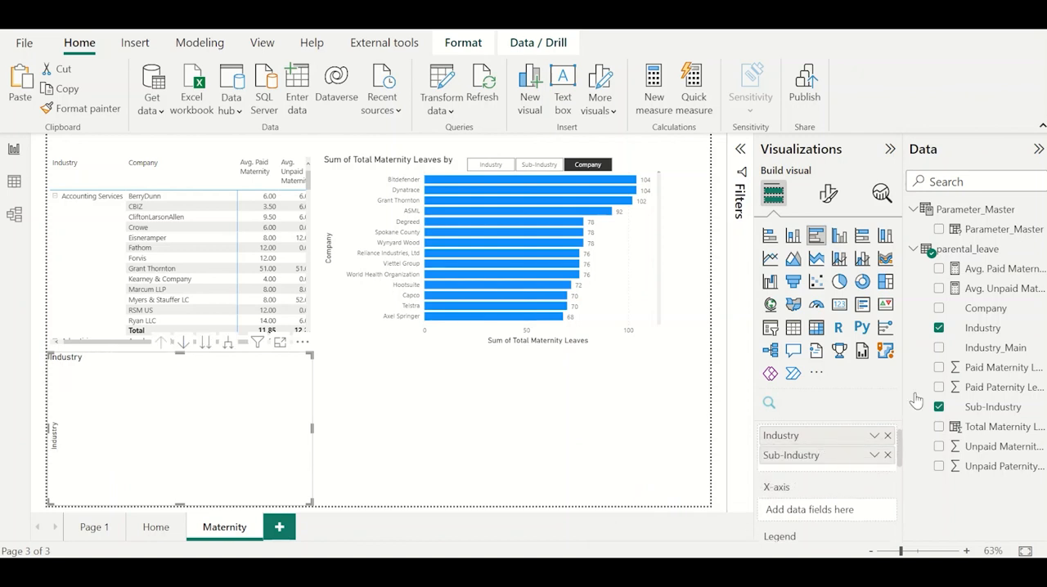
drag(992, 308, 849, 471)
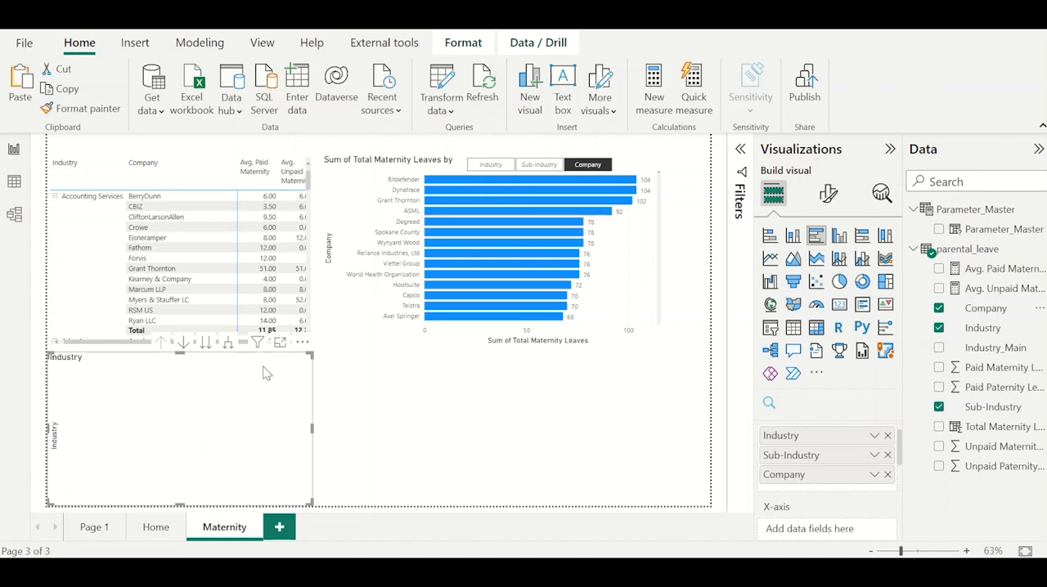
Create a fields parameter named Parameter_Maternity from Avg. Paid Maternity and Avg. Unpaid Maternity, with a slicer on the page.
click(367, 386)
click(217, 49)
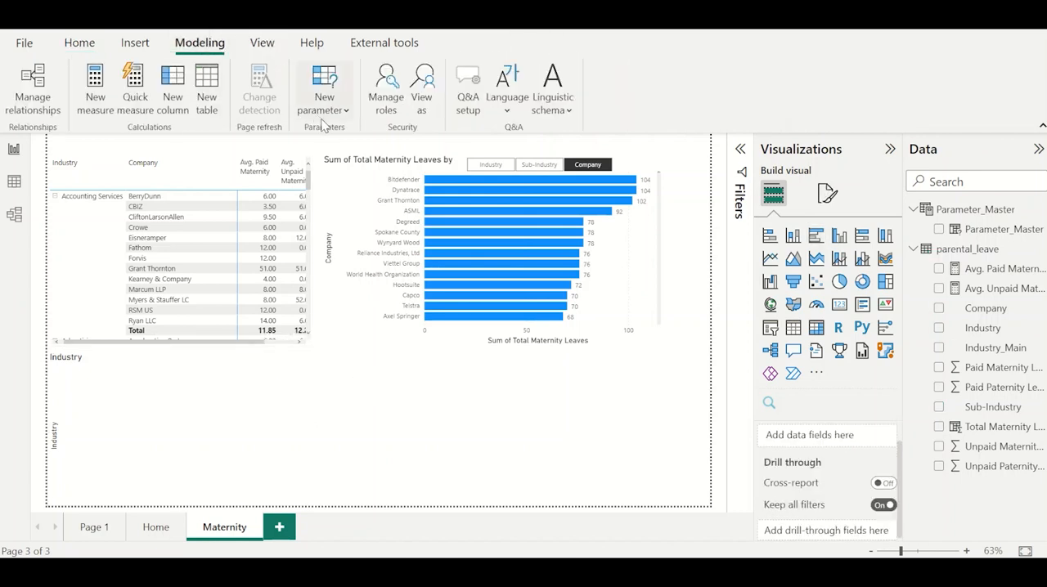
click(324, 104)
click(331, 166)
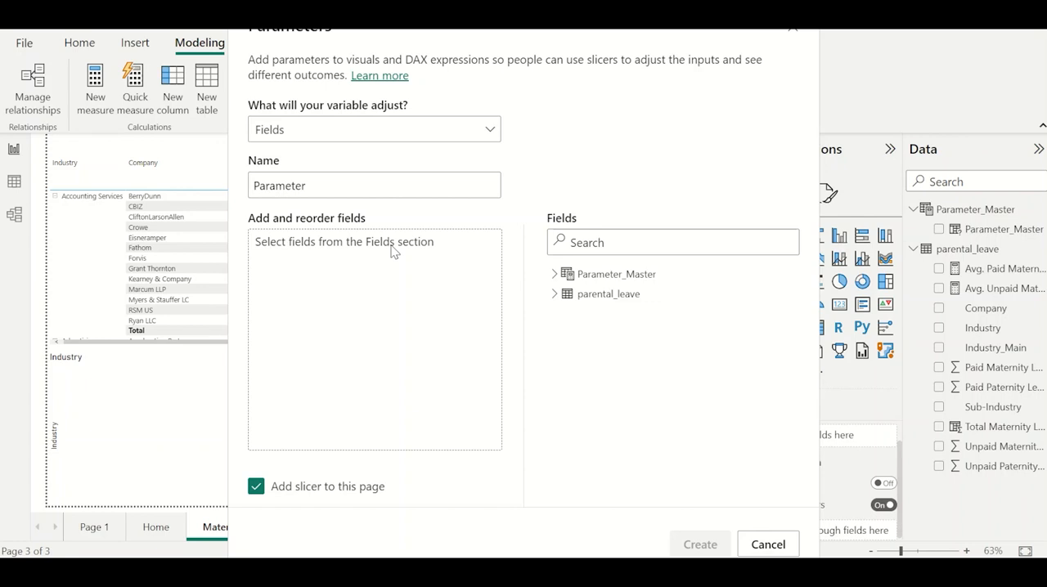
click(555, 295)
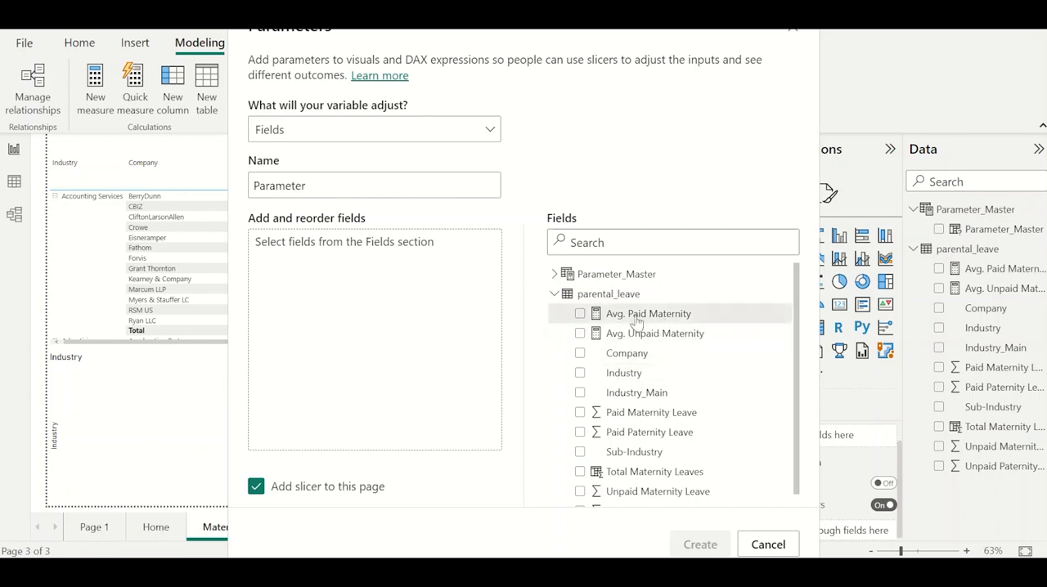
click(579, 314)
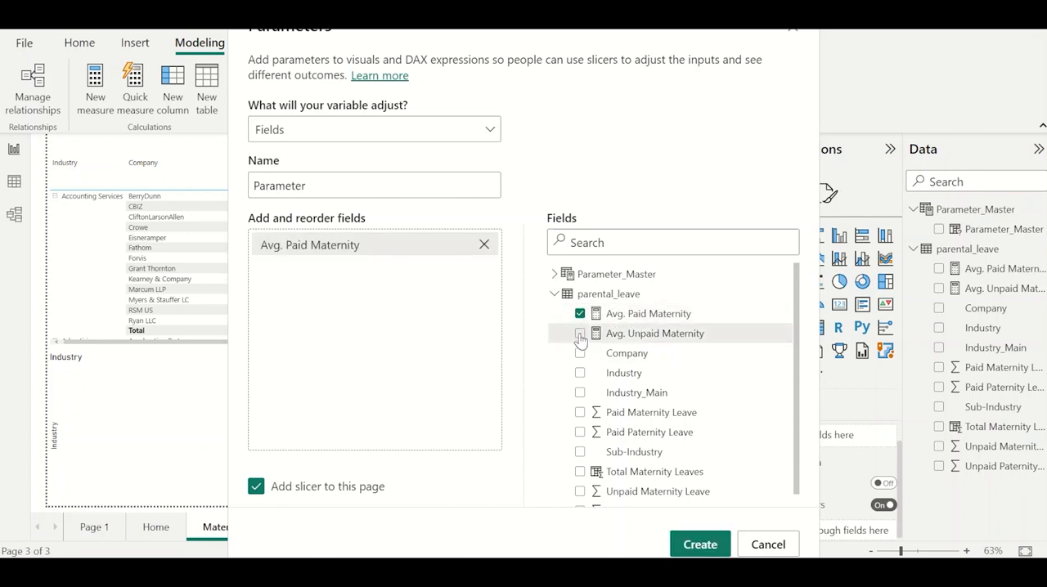
click(579, 334)
click(343, 186)
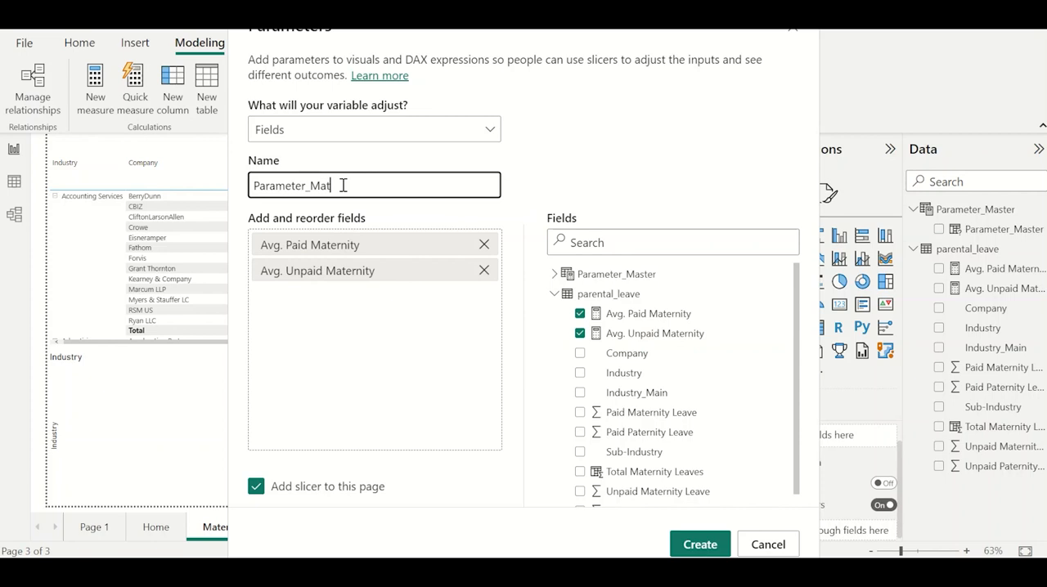
click(699, 545)
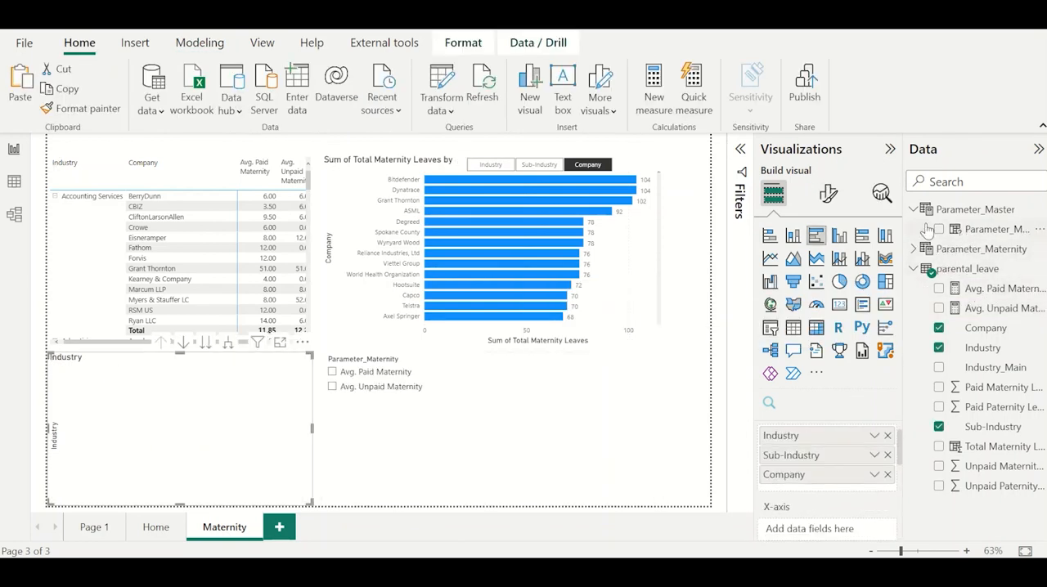
Put Parameter_Maternity on the new chart's X-axis instead of its legend and convert the visual to a stacked bar chart.
click(915, 249)
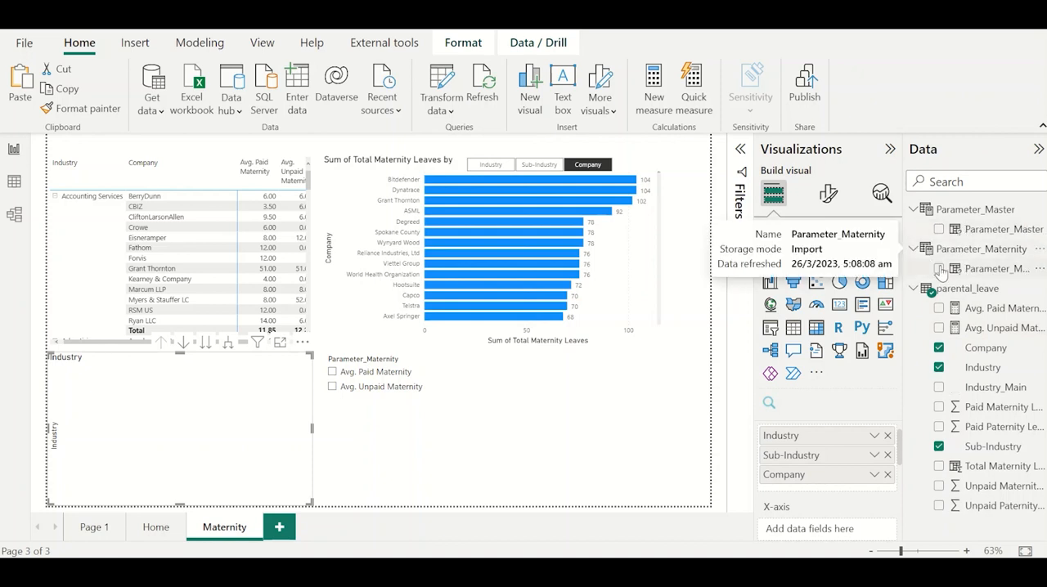
click(938, 269)
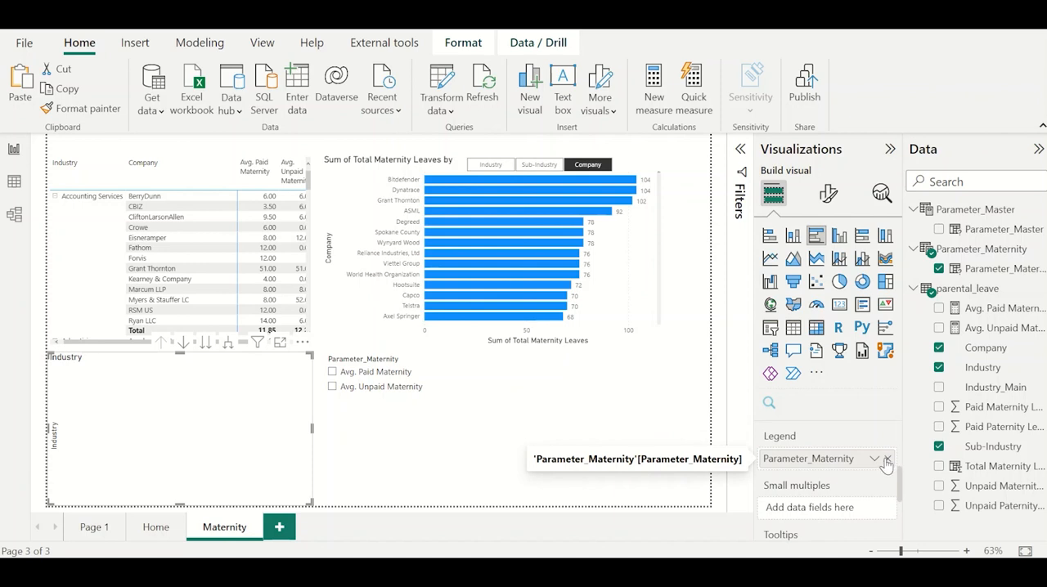
click(887, 459)
scroll(834, 488, down, 1)
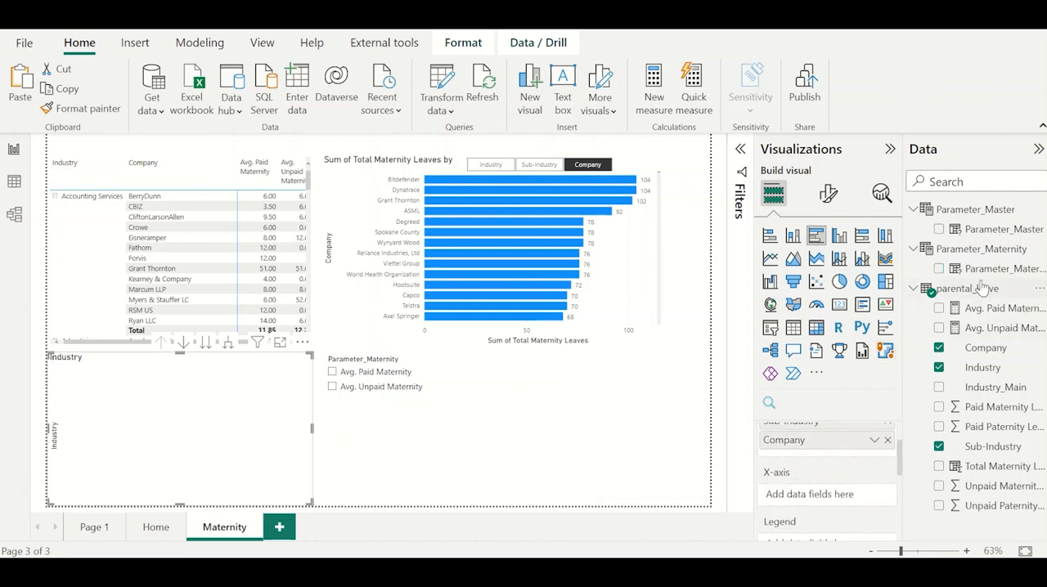
drag(985, 281, 846, 493)
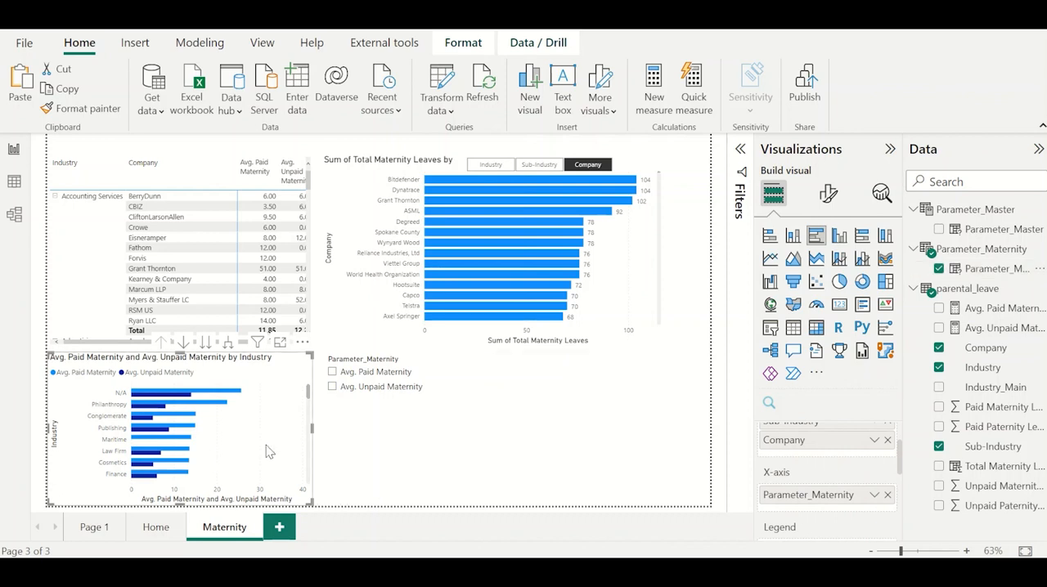
click(772, 237)
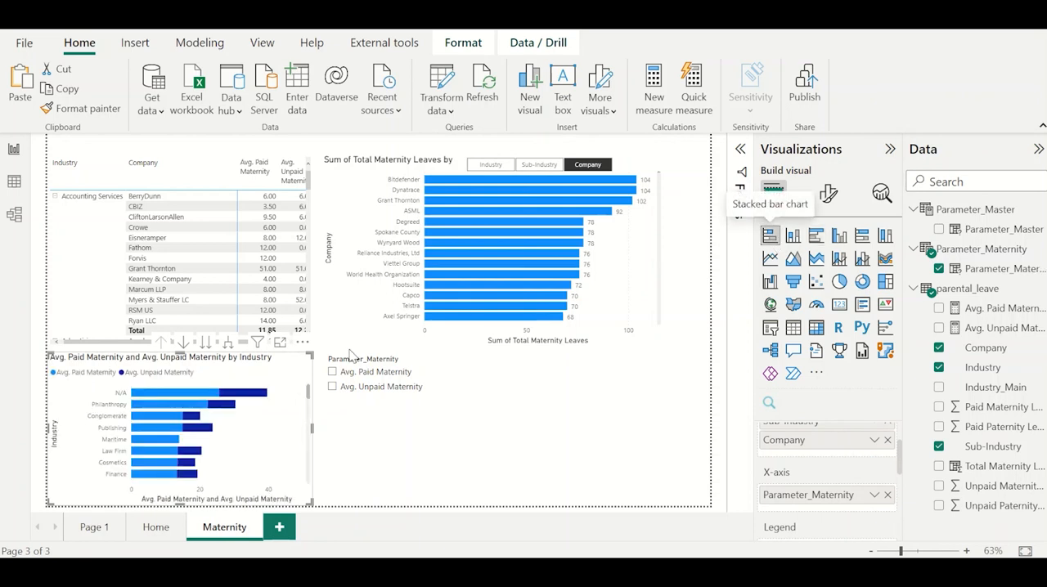
Turn on data labels for the stacked bar chart of average paid and unpaid maternity.
click(828, 197)
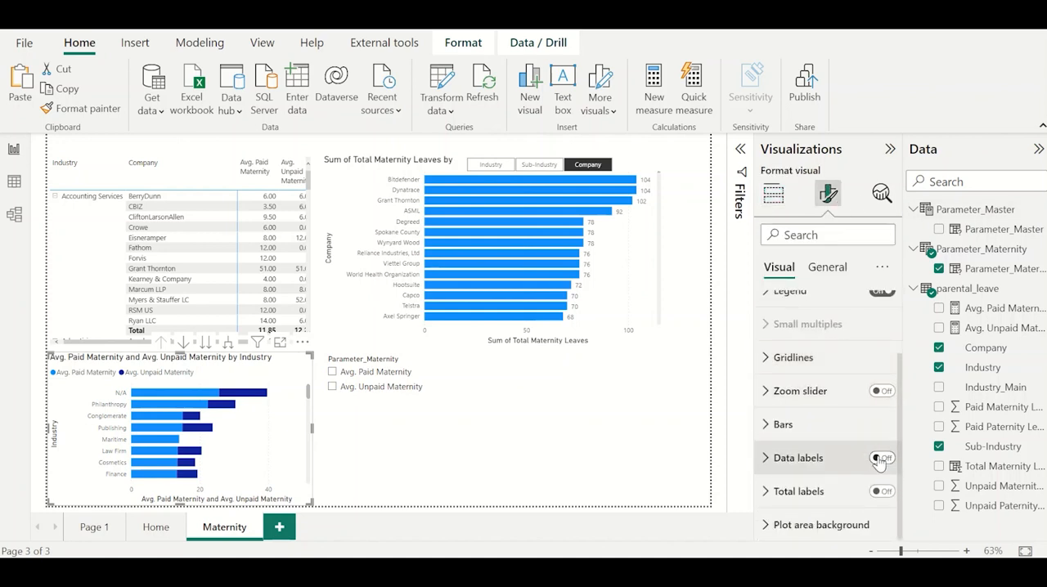
click(879, 459)
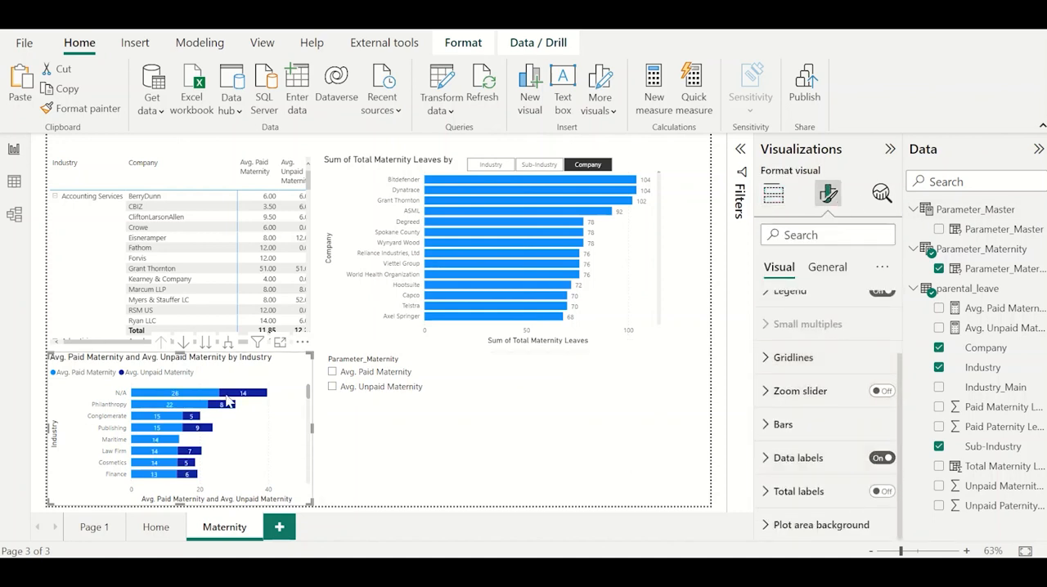
click(421, 479)
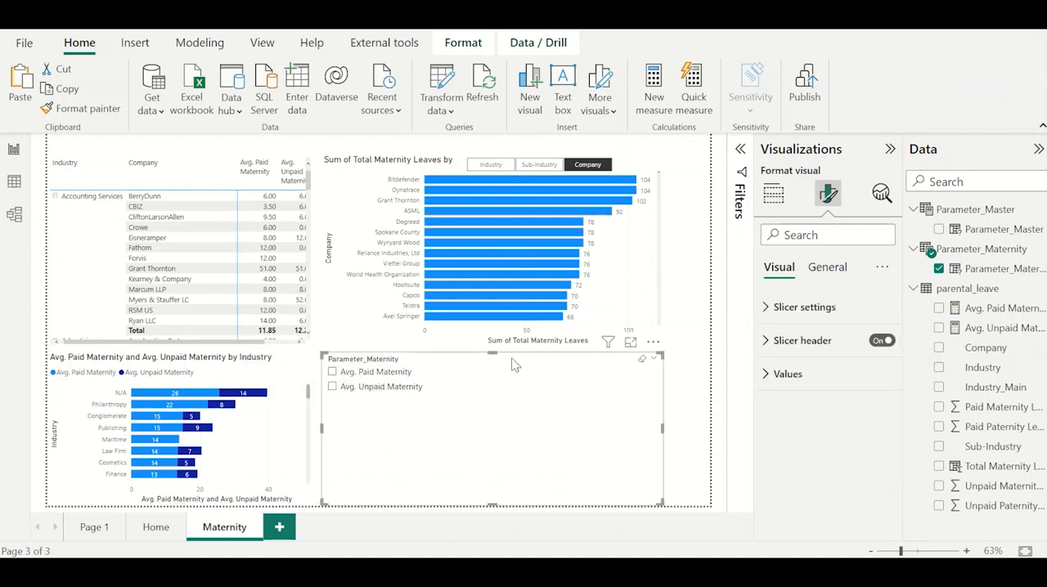
Copy the formatting of the Industry/Sub-Industry/Company slicer onto the Parameter_Maternity slicer with the format painter.
click(461, 164)
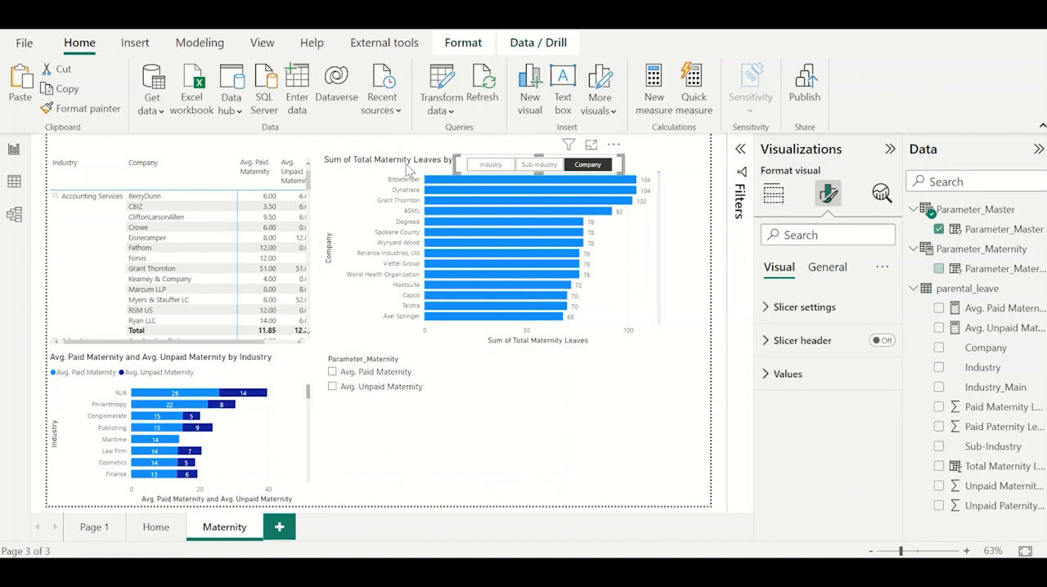
click(119, 108)
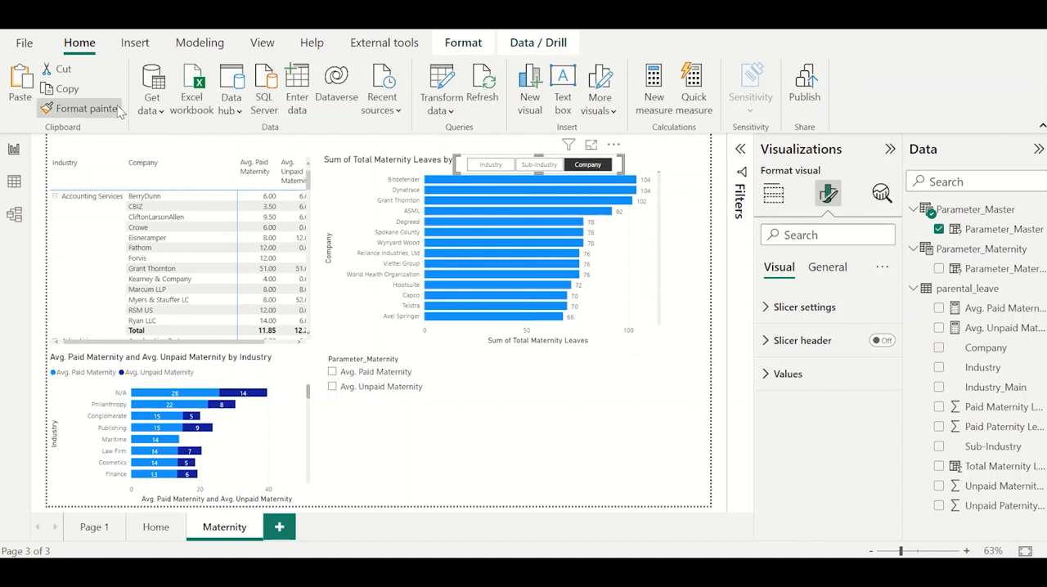
click(396, 357)
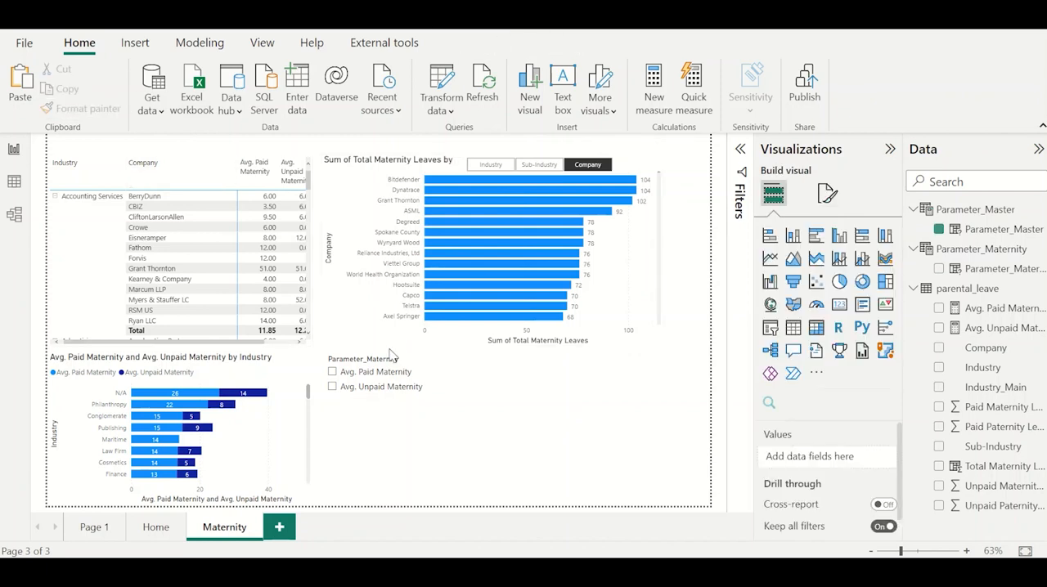
click(464, 166)
click(64, 107)
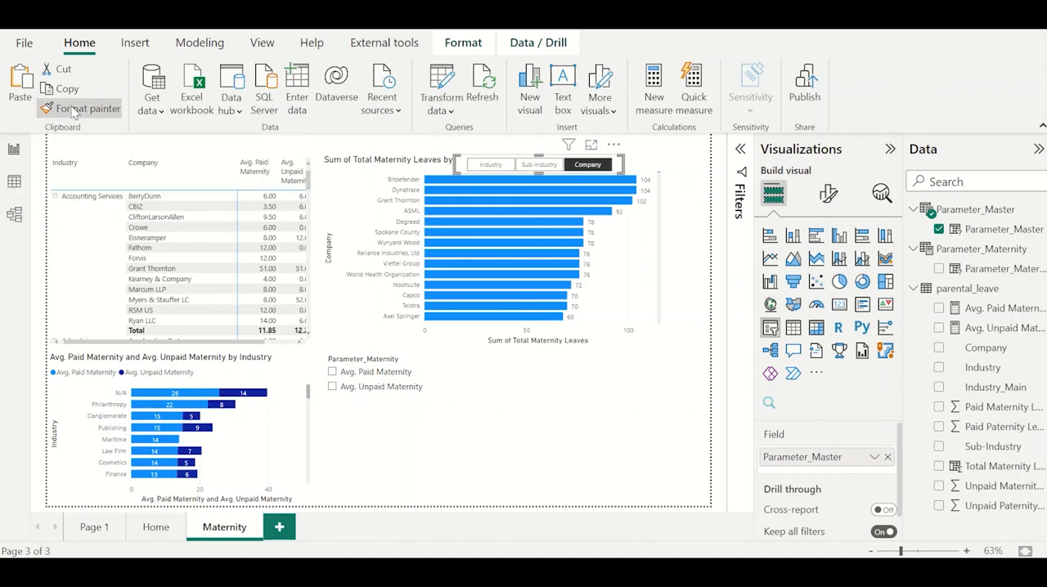
click(360, 358)
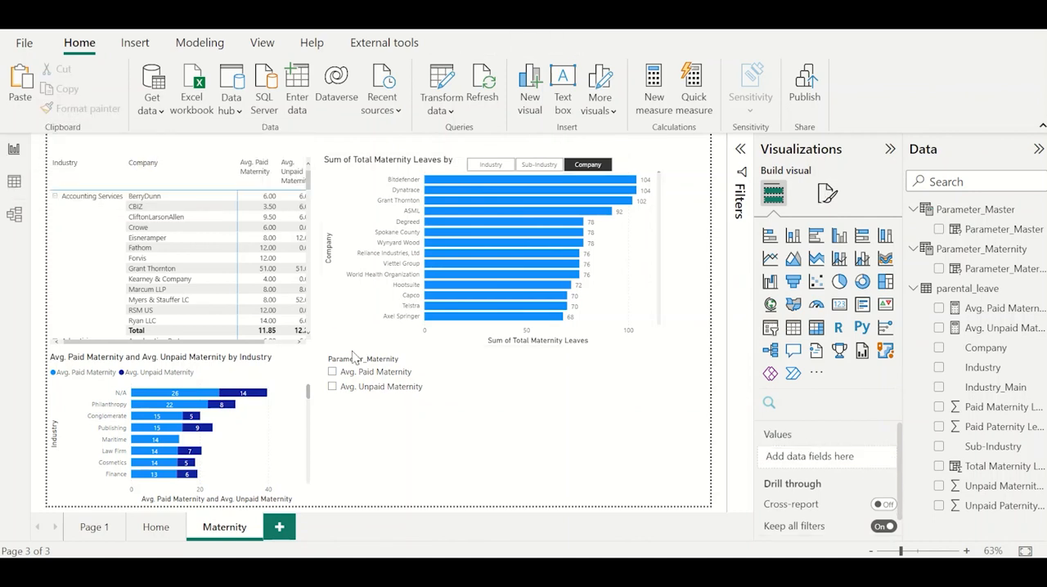
click(462, 163)
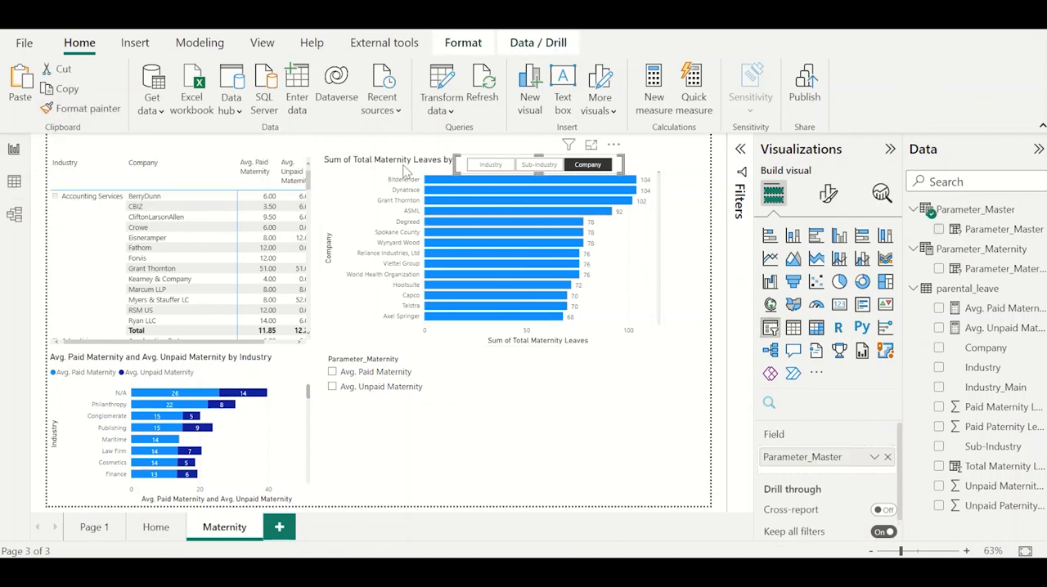
click(80, 108)
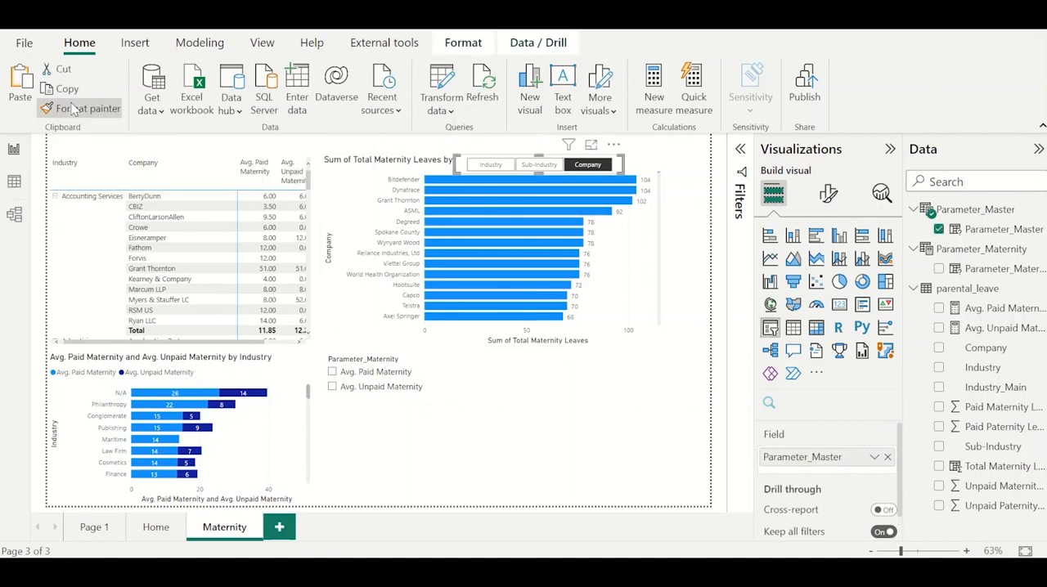
click(376, 388)
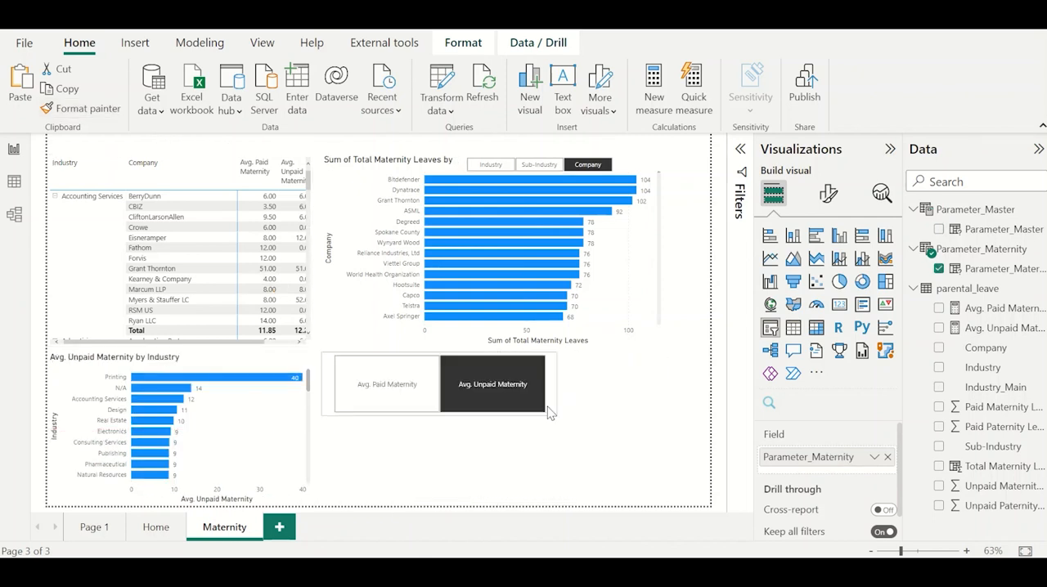
Shrink the Parameter_Maternity slicer and place it beside the title of the stacked bar chart.
drag(511, 399, 432, 375)
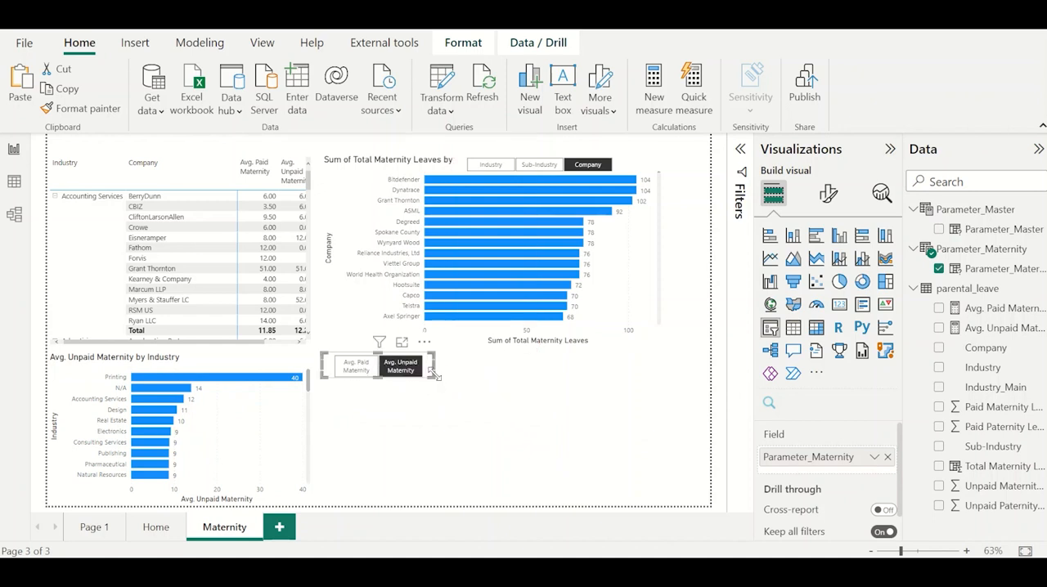
drag(430, 373, 299, 338)
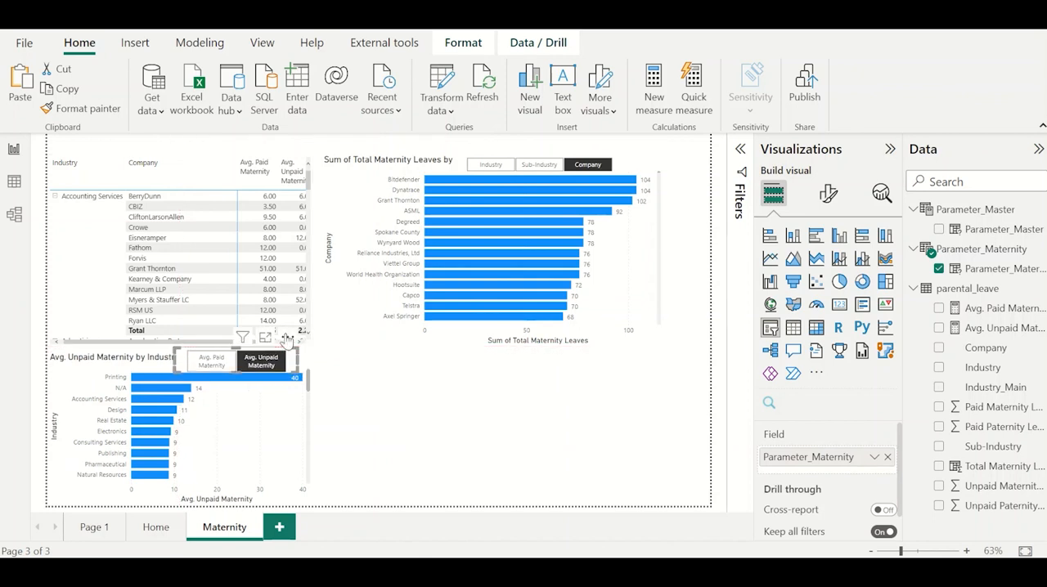
click(385, 379)
Test the slicer with Avg. Paid and Avg. Unpaid Maternity, and drill the chart down to Company and back up to Industry.
click(211, 361)
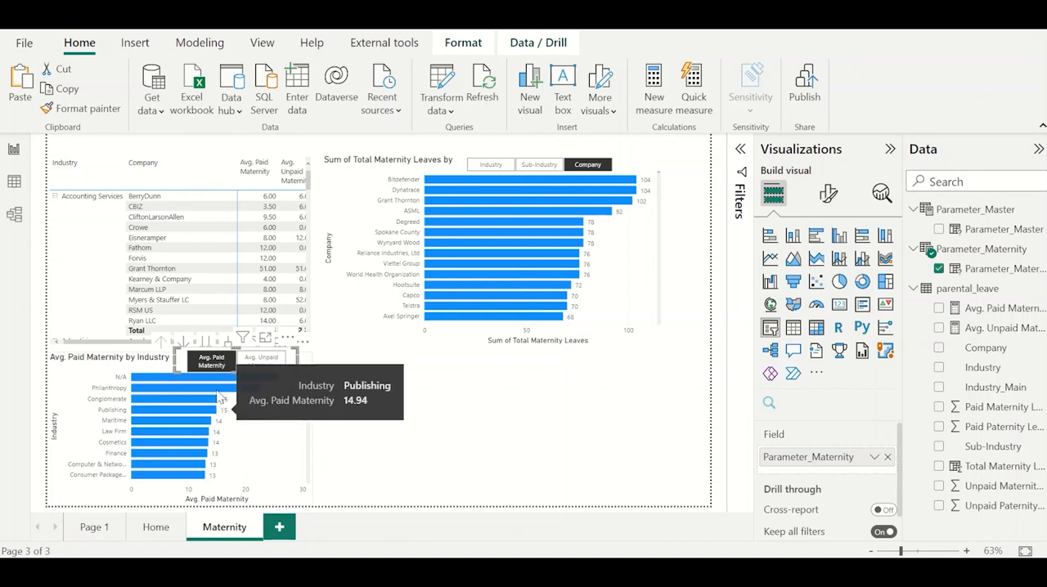
click(260, 367)
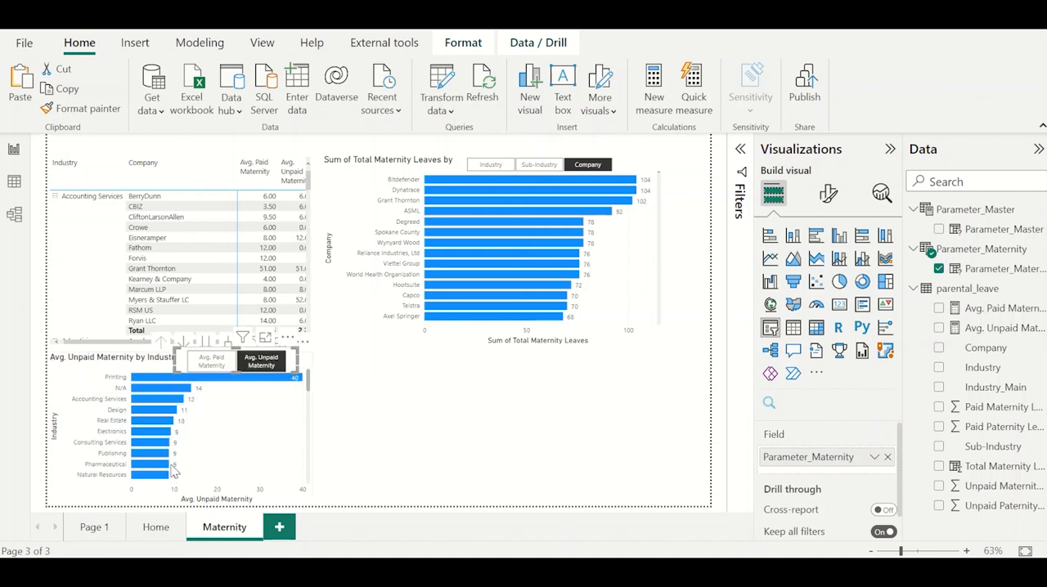
click(147, 375)
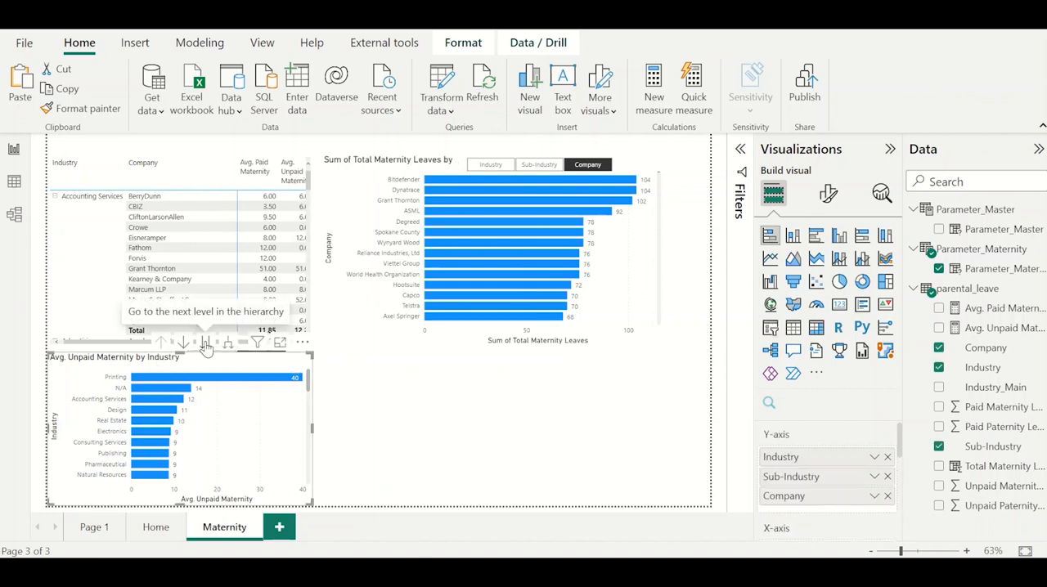
click(206, 343)
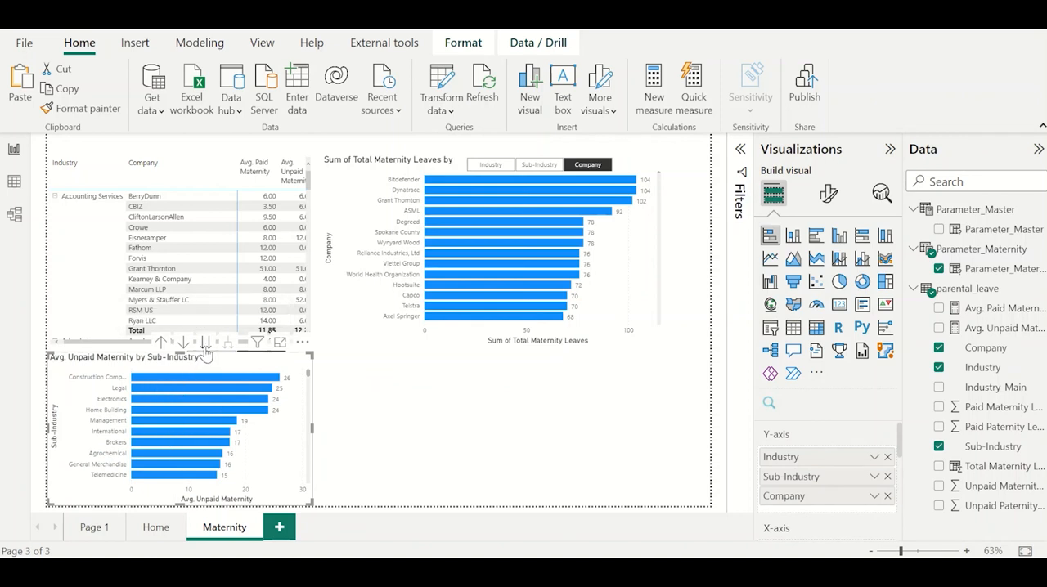
click(206, 343)
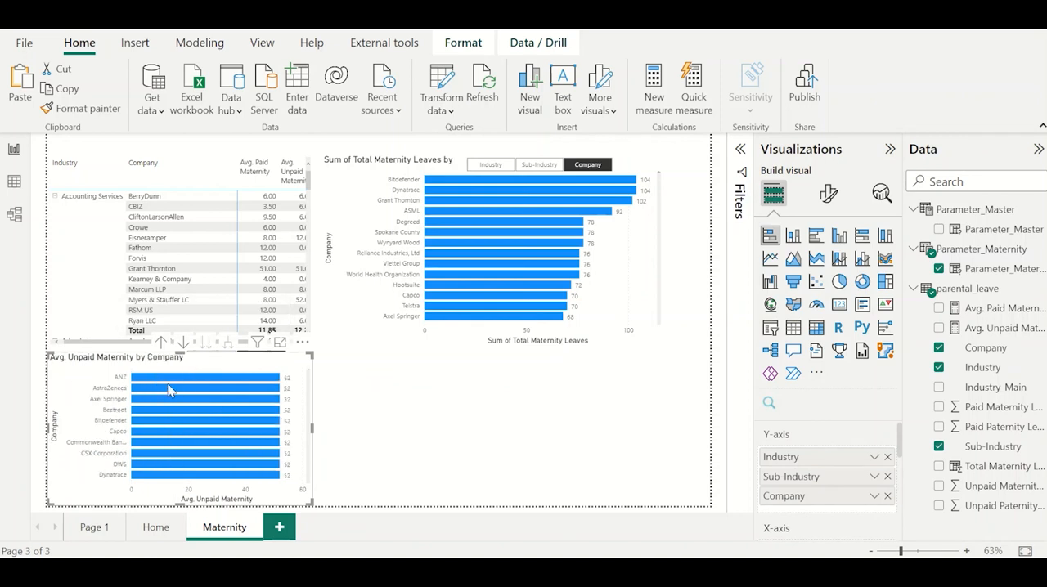
double_click(161, 343)
Clear the Parameter_Maternity slicer selection so the stacked bar chart shows both paid and unpaid averages.
click(372, 465)
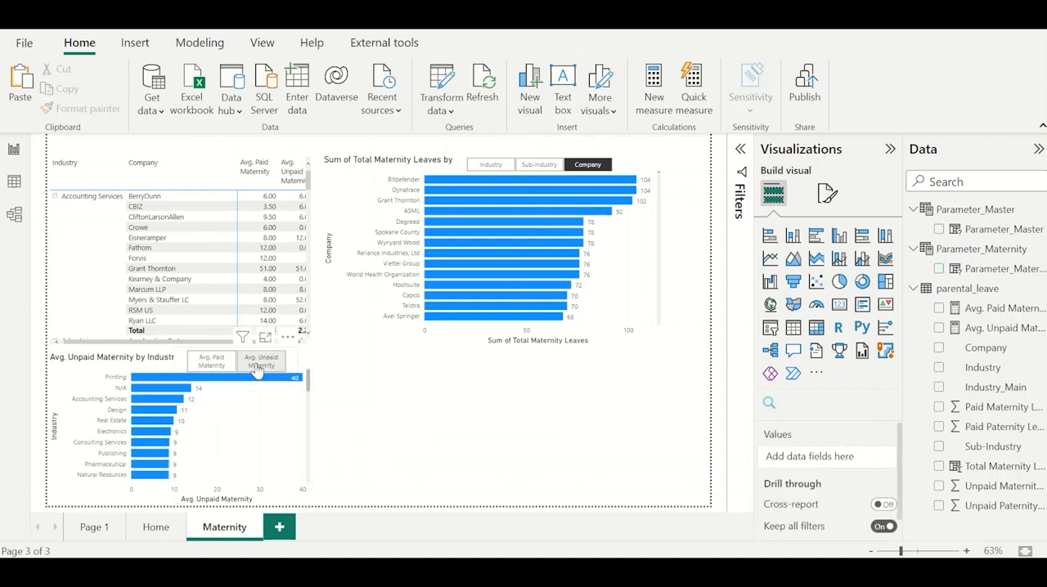
click(235, 363)
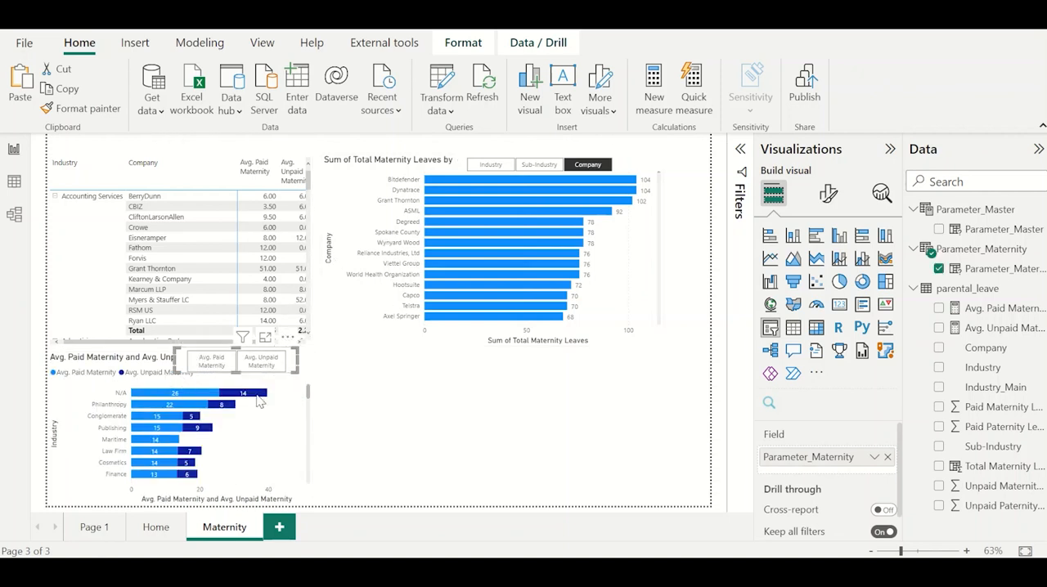
click(358, 413)
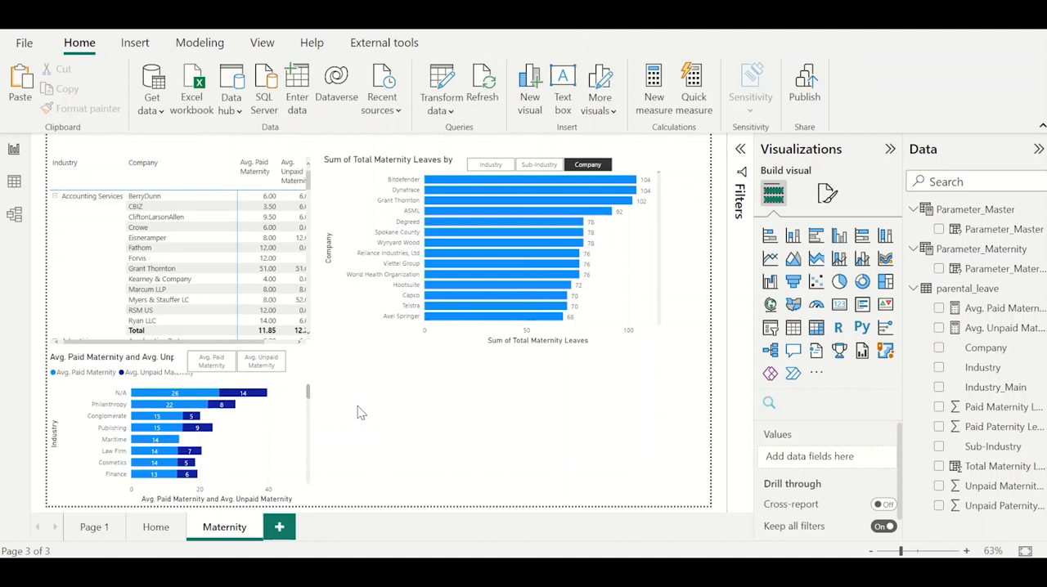
Insert a narrow donut chart beside the stacked bar chart, with Industry as legend and Total Maternity Leaves as values.
click(862, 281)
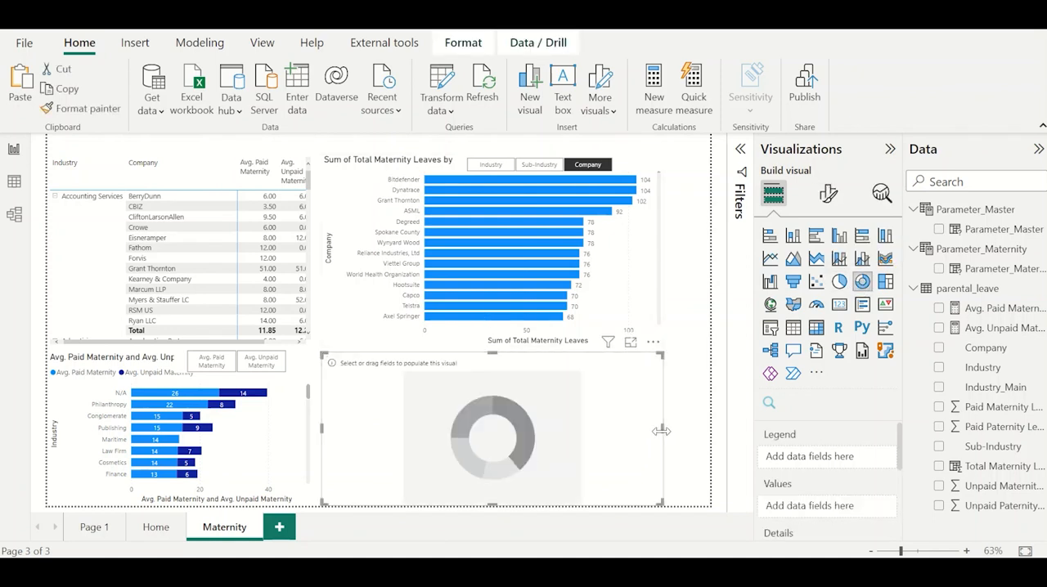
drag(662, 428, 465, 428)
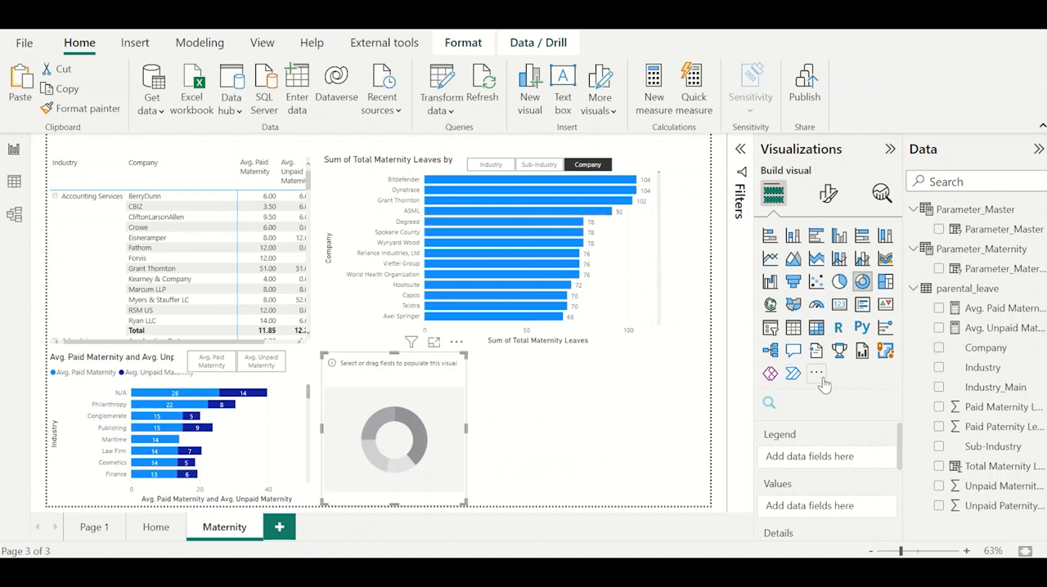
click(939, 370)
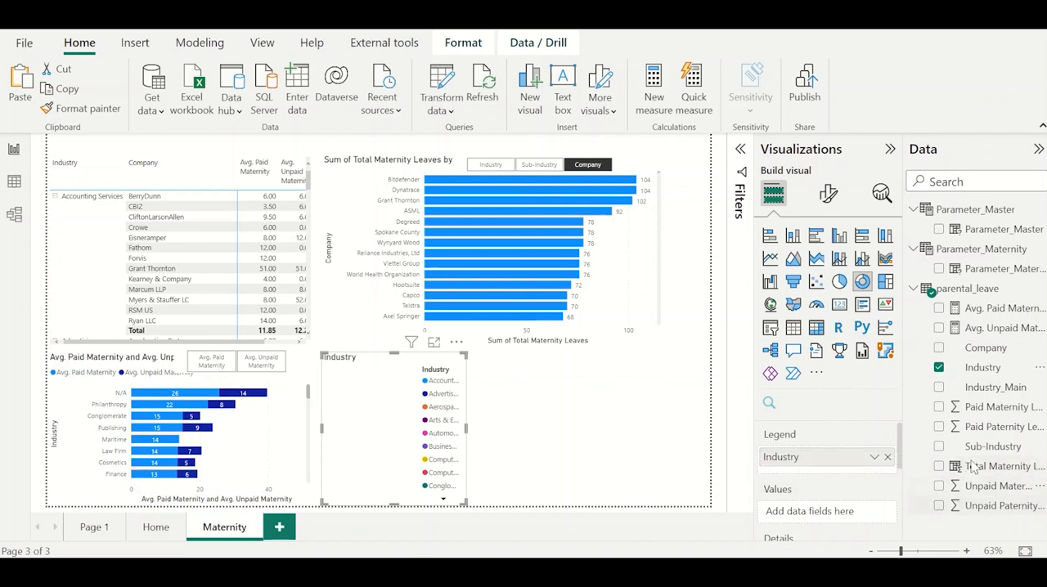
click(939, 468)
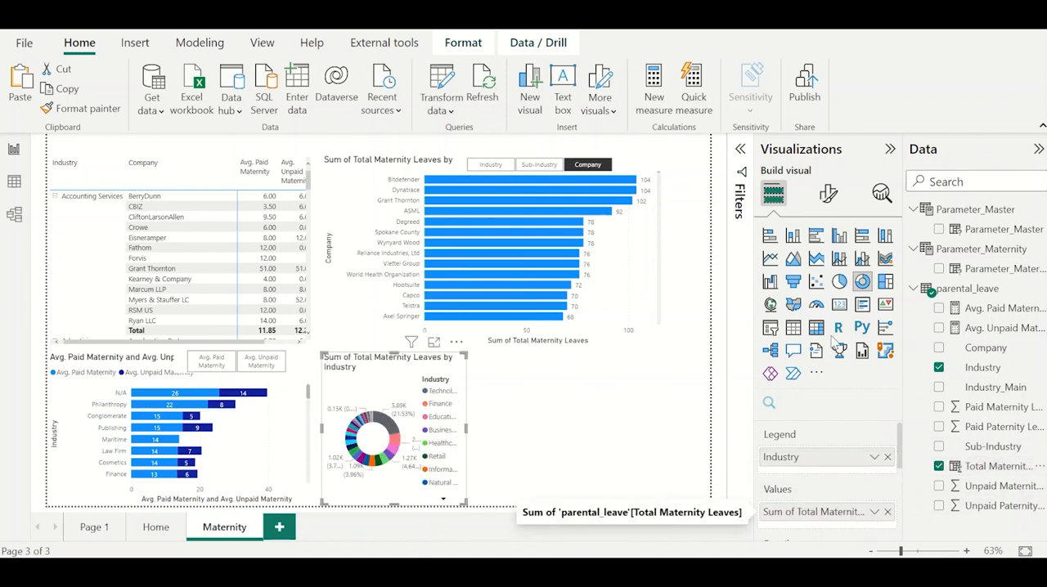
Filter the donut chart's Industry to the top 5 by sum of Total Maternity Leaves using a Top N filter.
click(740, 254)
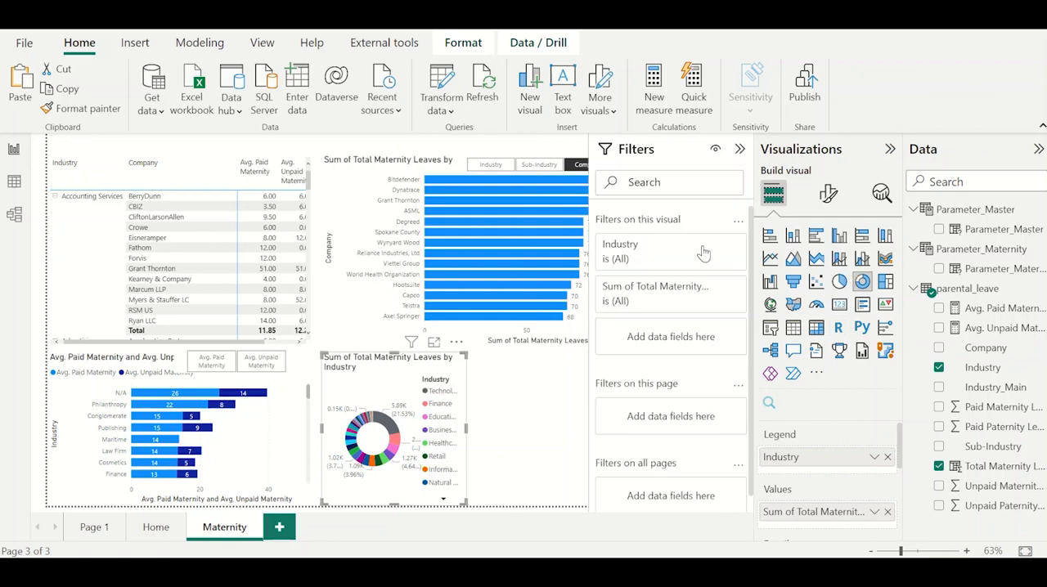
click(655, 250)
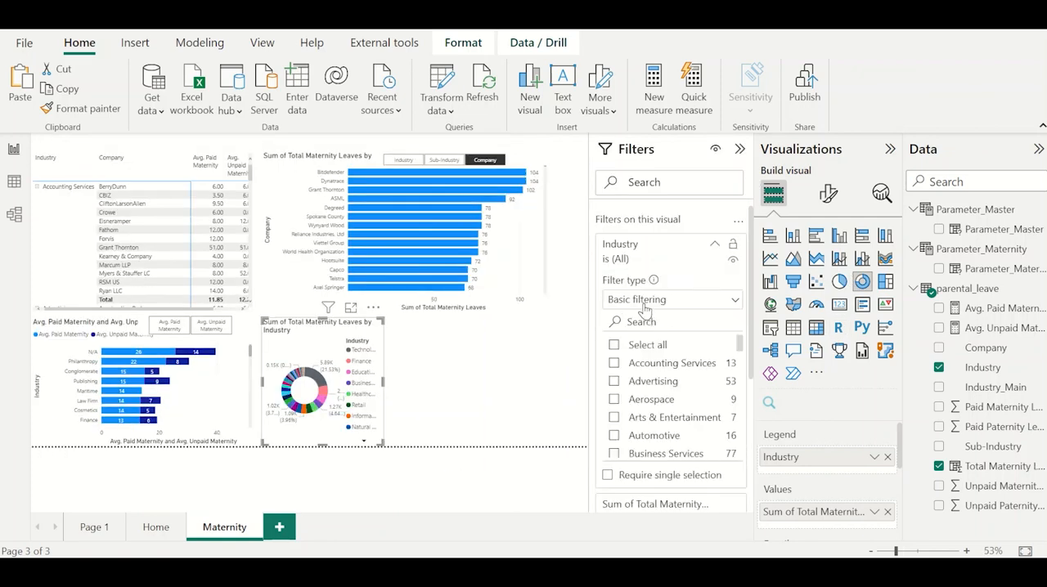
click(648, 302)
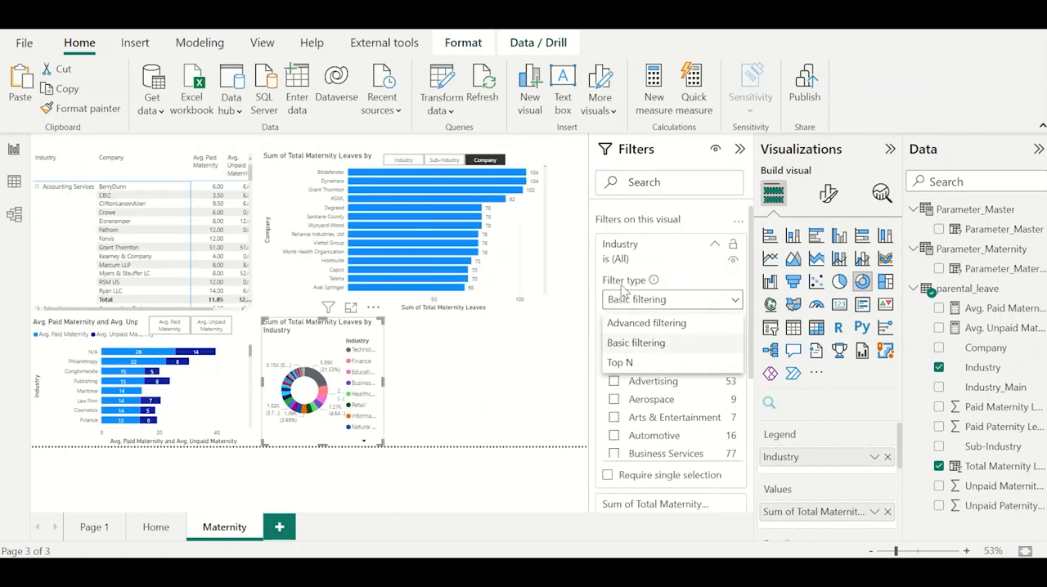
click(626, 362)
click(696, 343)
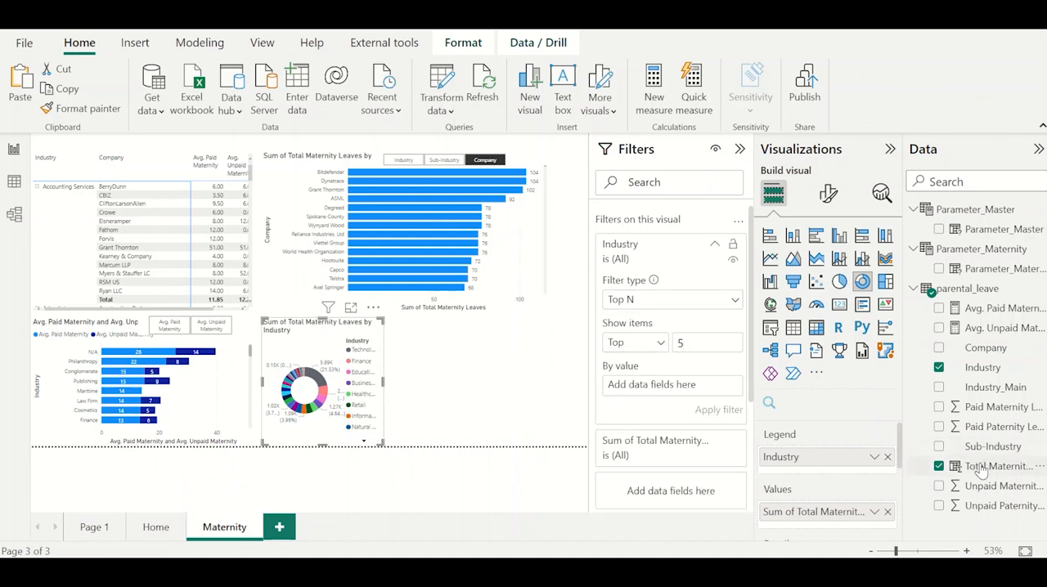
drag(991, 474, 691, 384)
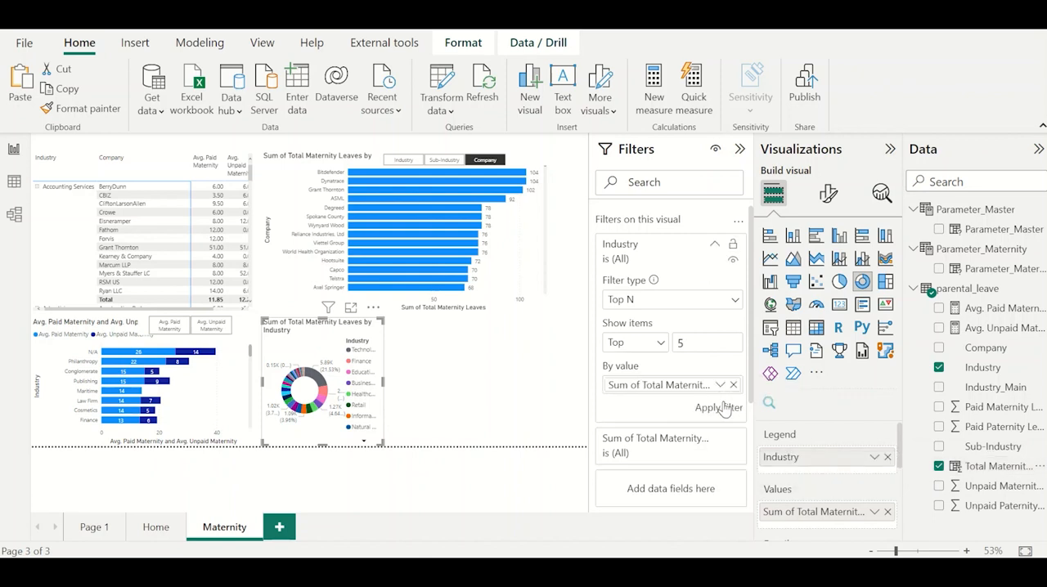
click(721, 407)
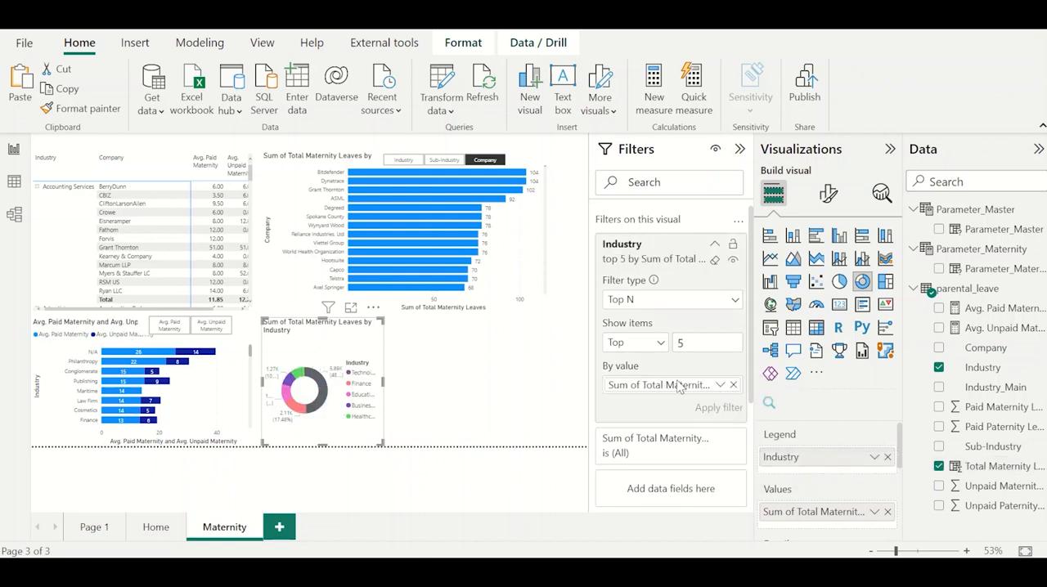
Base the donut chart's top 5 Industry filter on the average of Total Maternity Leaves and collapse the filters.
click(720, 385)
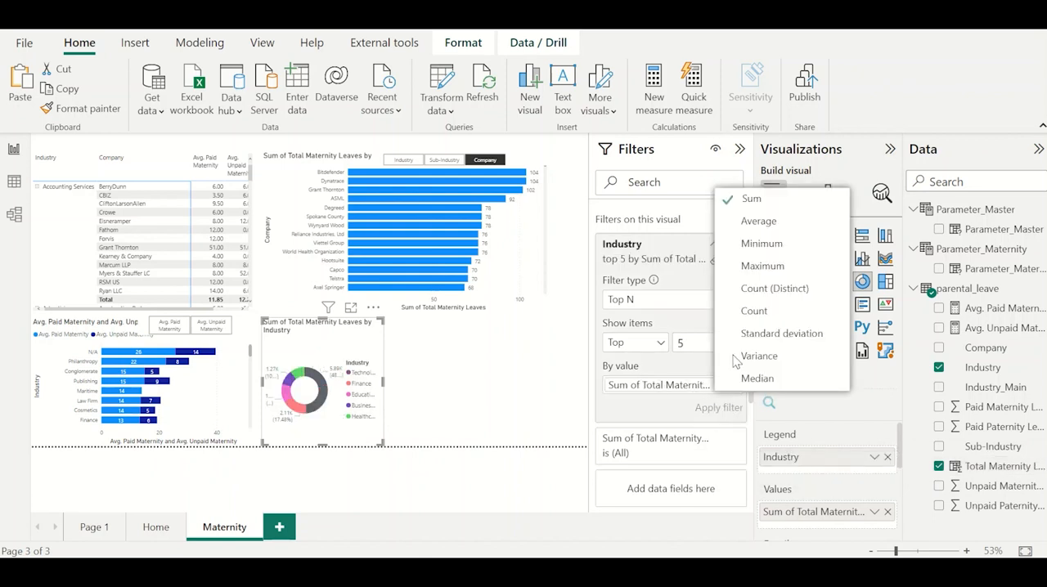
click(770, 236)
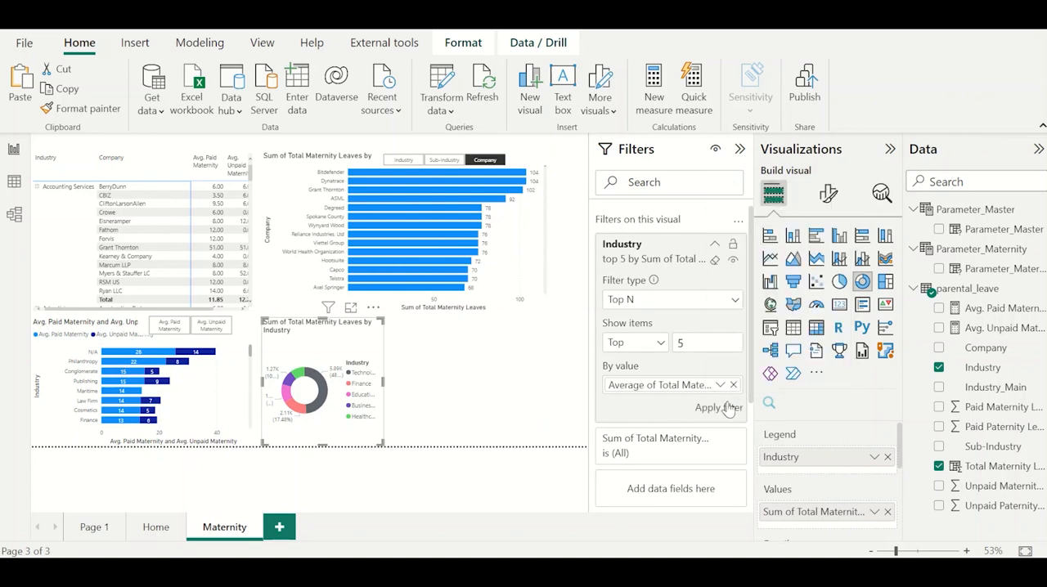
click(726, 407)
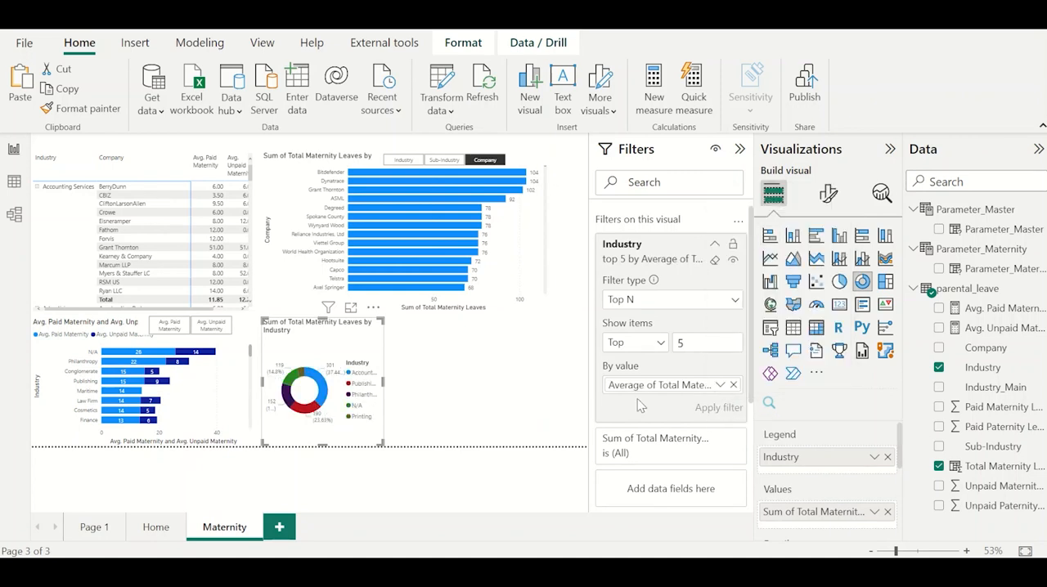
click(740, 149)
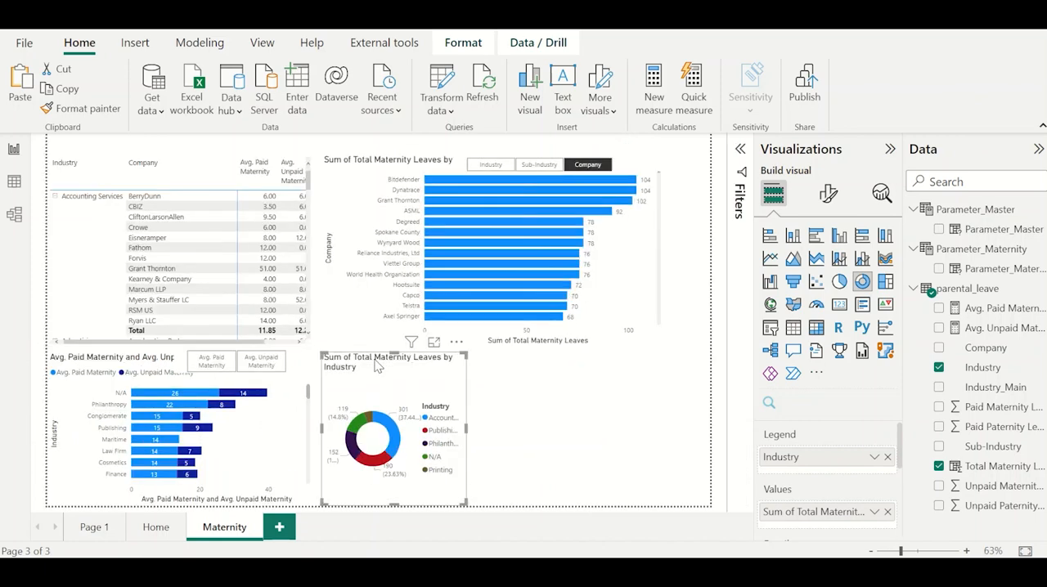
Widen the donut chart on the Maternity page and examine the total leaves of its industry slices.
drag(466, 428, 586, 425)
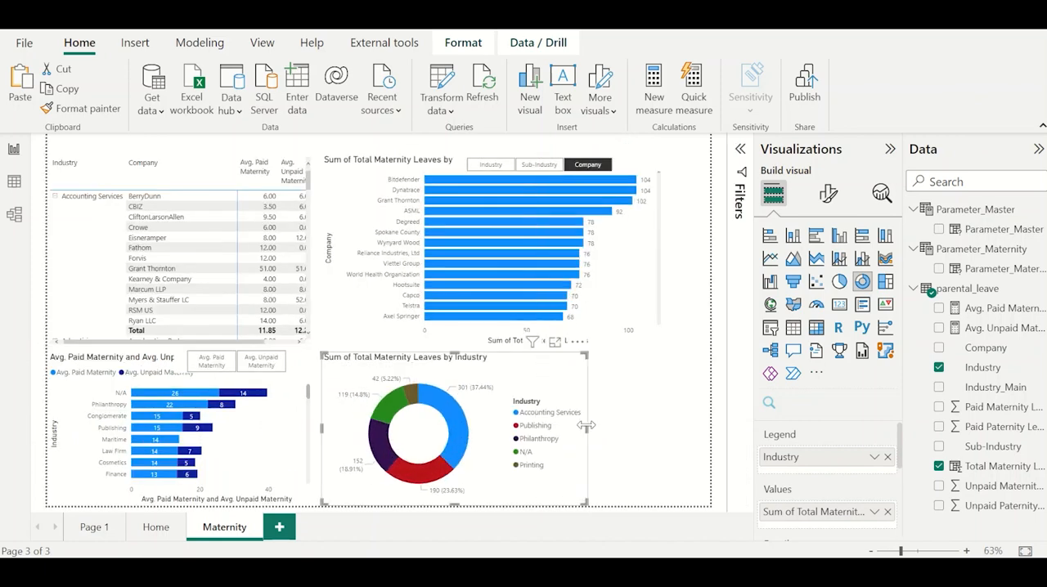
mouse_move(456, 426)
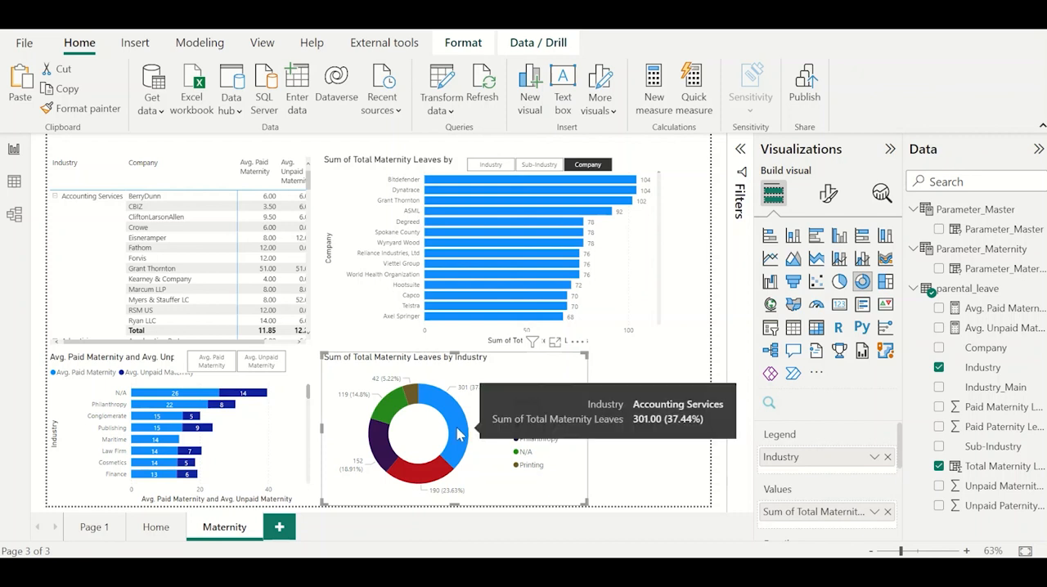
mouse_move(440, 478)
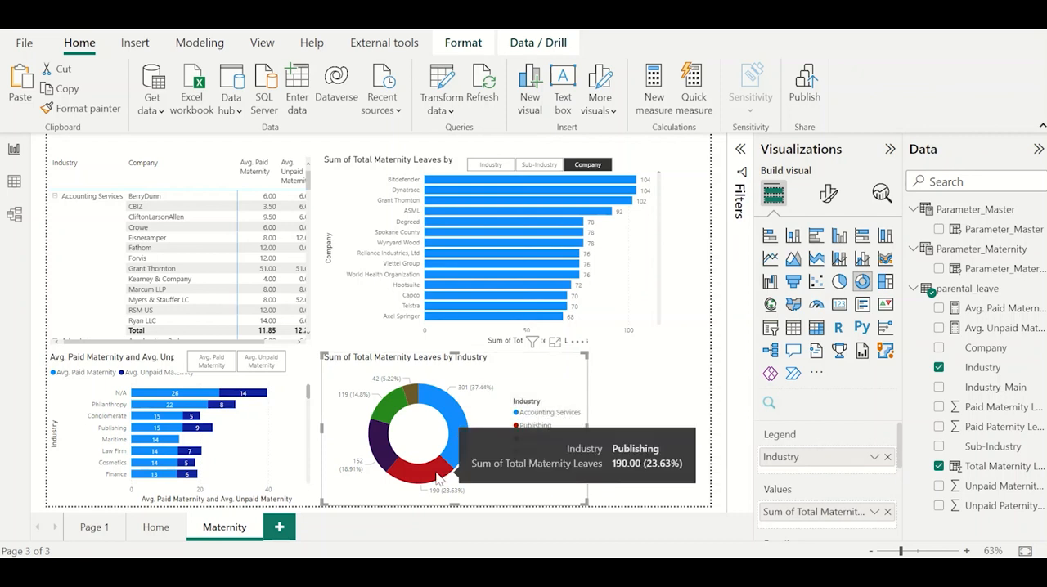
mouse_move(382, 458)
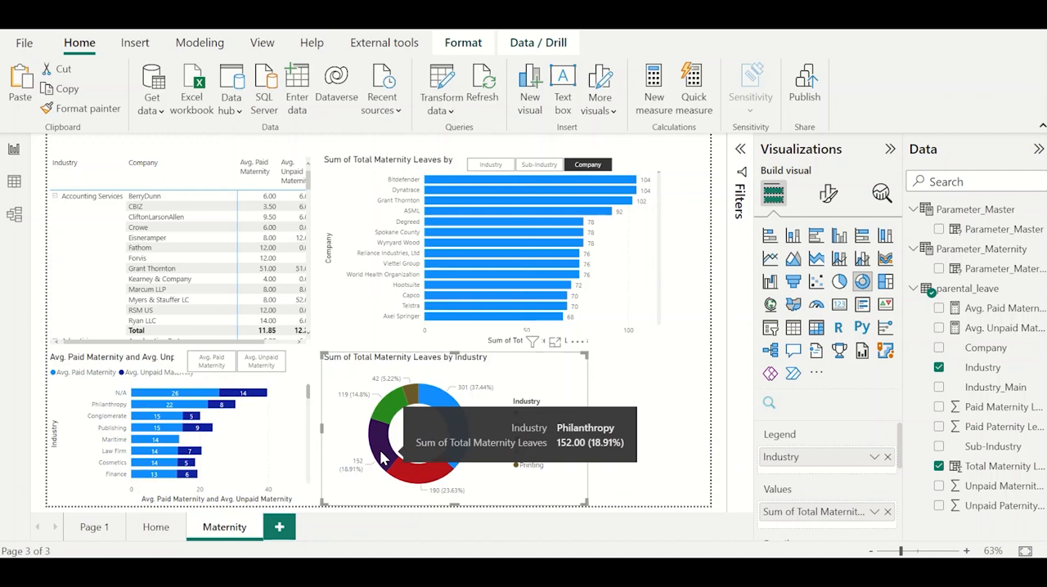
mouse_move(410, 399)
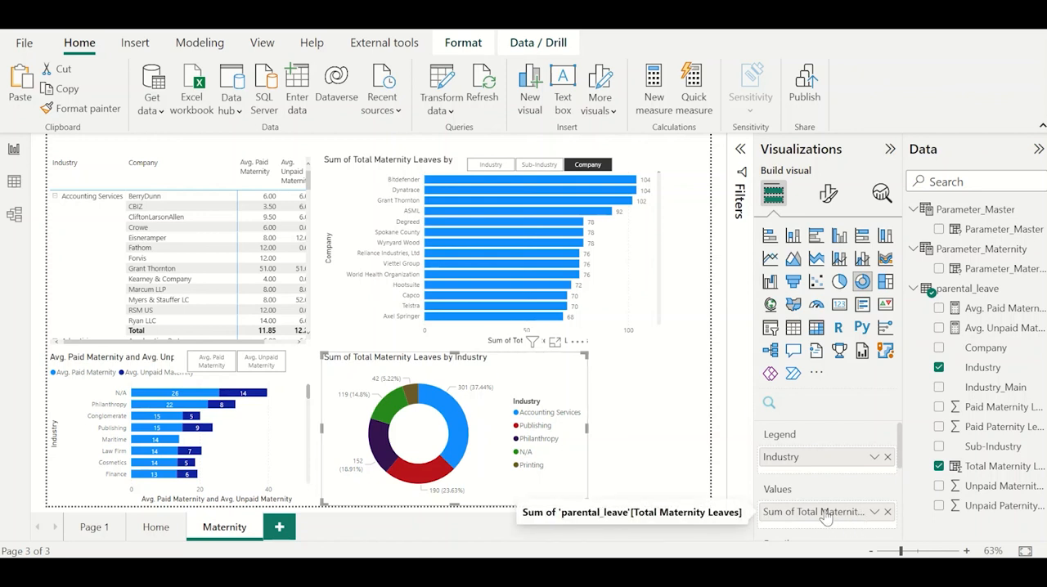
Replace the donut chart's values with the Parameter_Maternity field and narrow the chart to free space beside it.
click(886, 512)
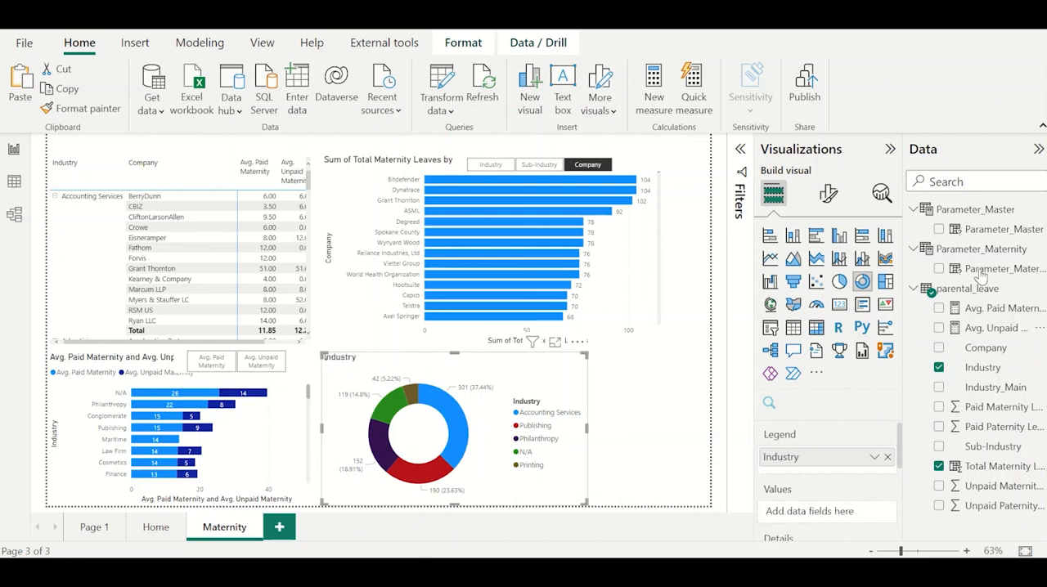
drag(990, 270, 855, 512)
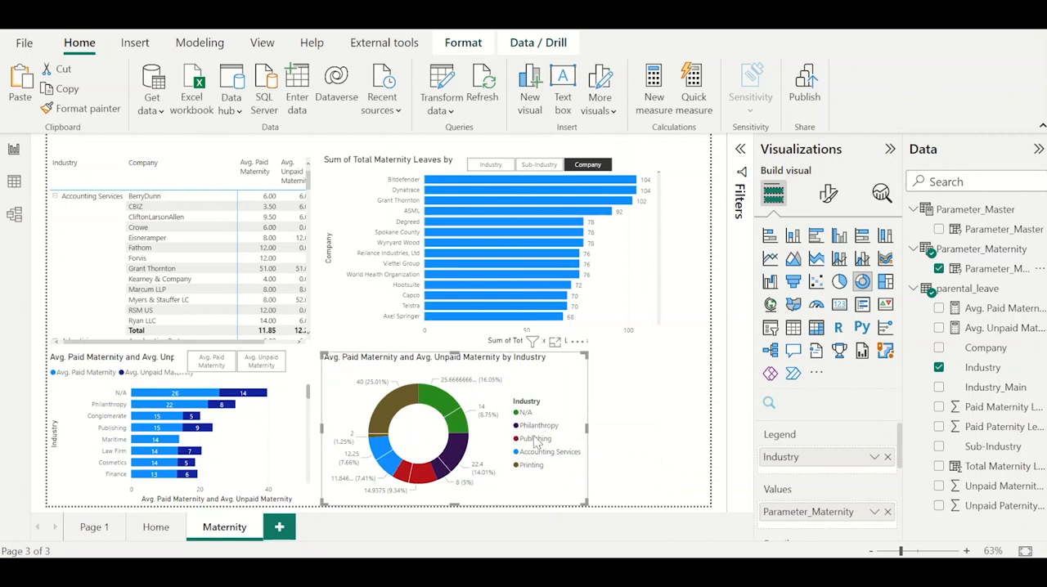
mouse_move(468, 455)
drag(585, 431, 551, 431)
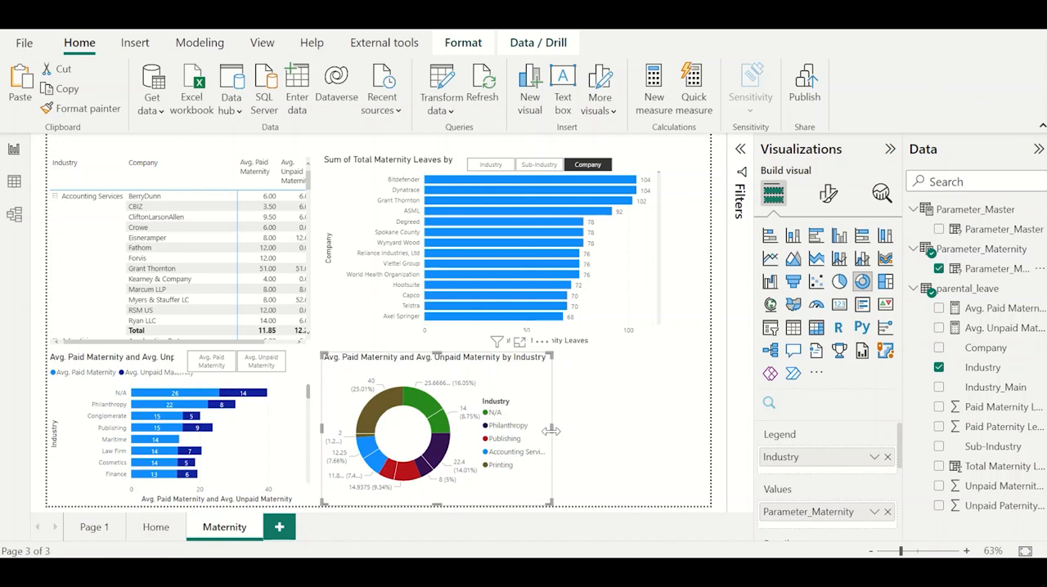
drag(551, 431, 528, 431)
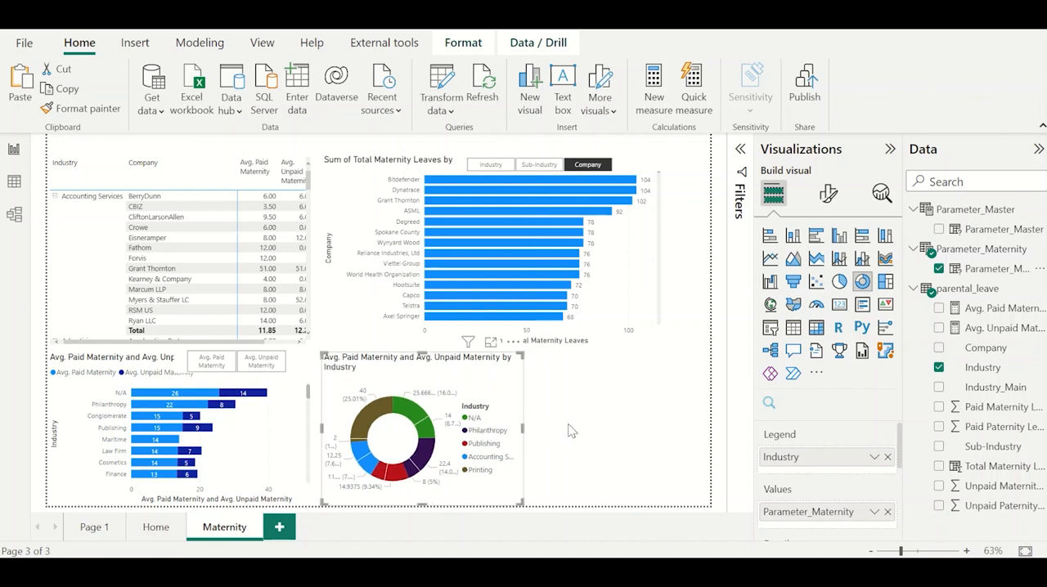
Insert a ribbon chart beside the donut showing the count of Paid Maternity Leave by Paid Maternity Leave and inspect it in focus mode.
click(571, 431)
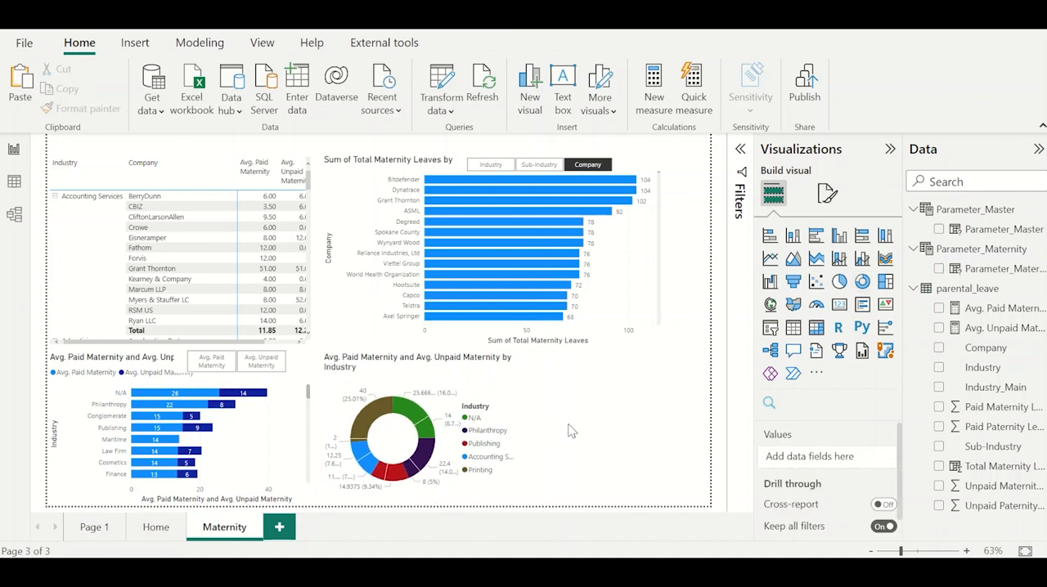
click(884, 259)
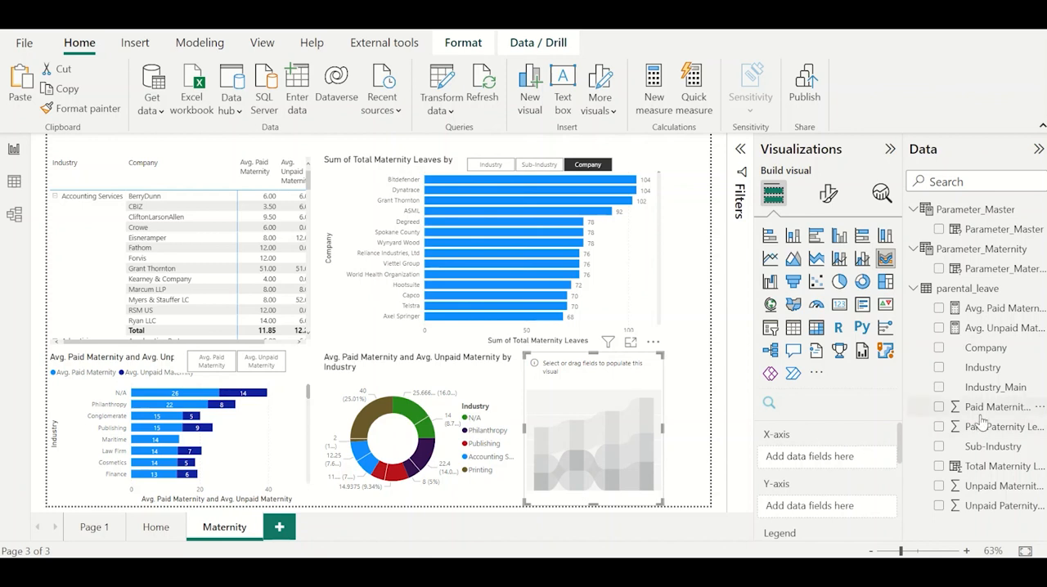
drag(981, 407, 814, 459)
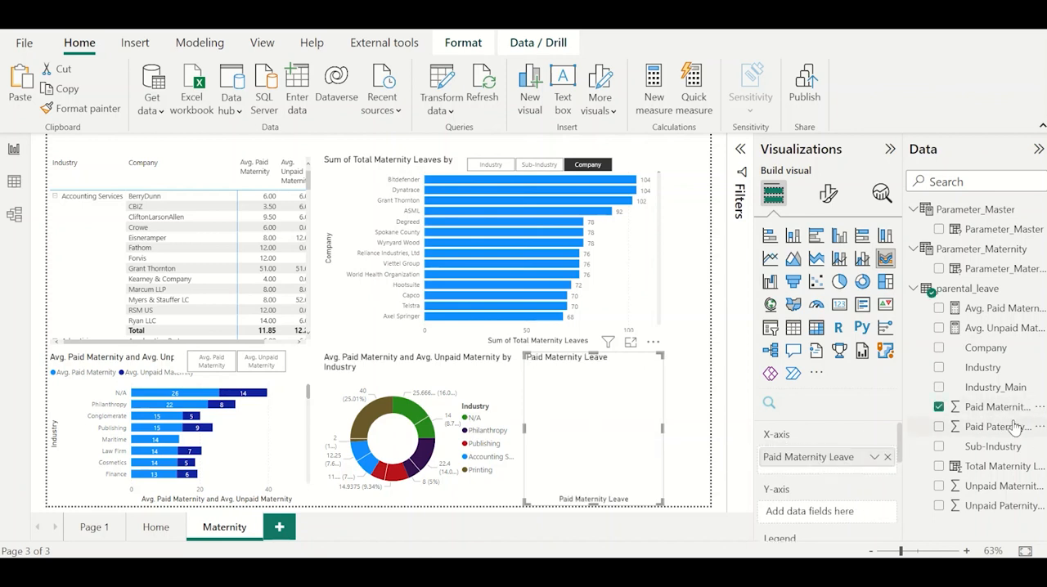
drag(1007, 411, 846, 512)
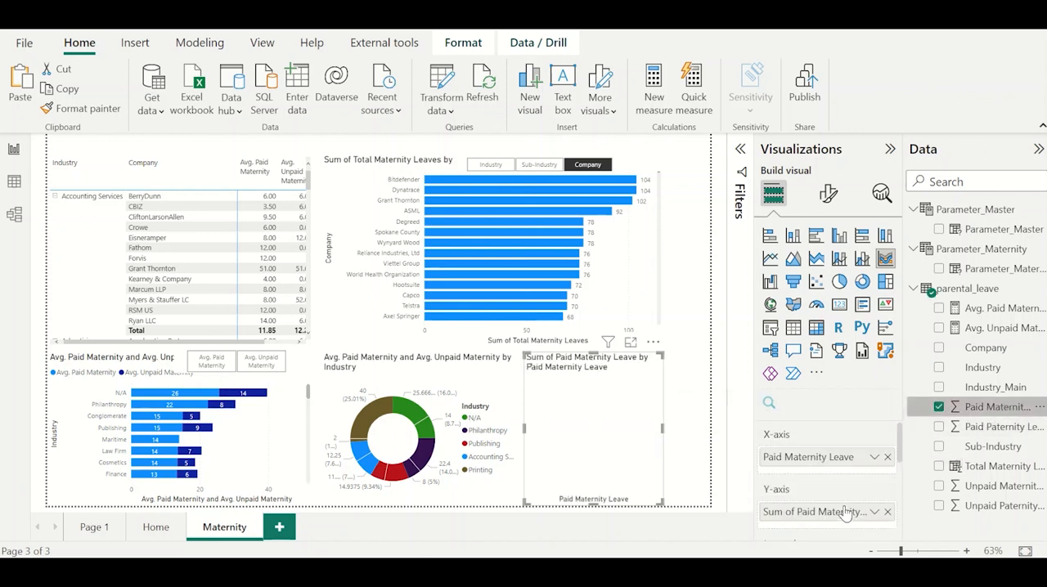
click(874, 513)
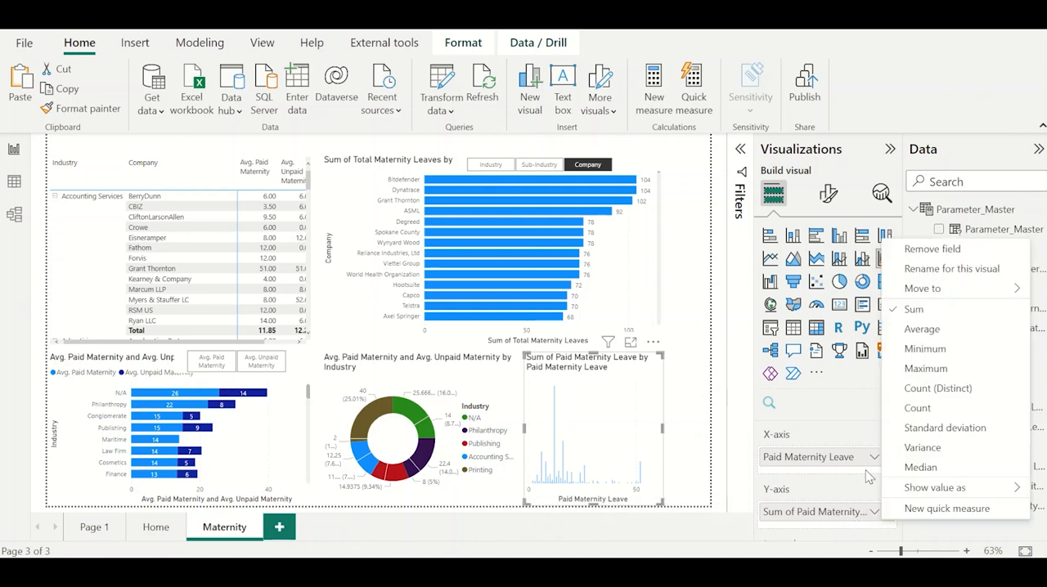
click(918, 408)
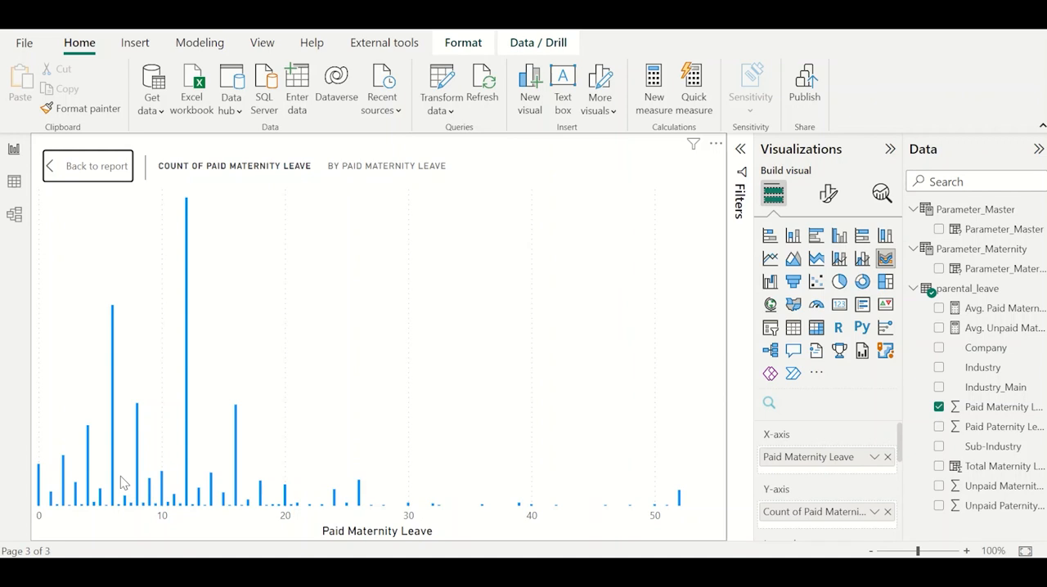
mouse_move(188, 368)
mouse_move(113, 359)
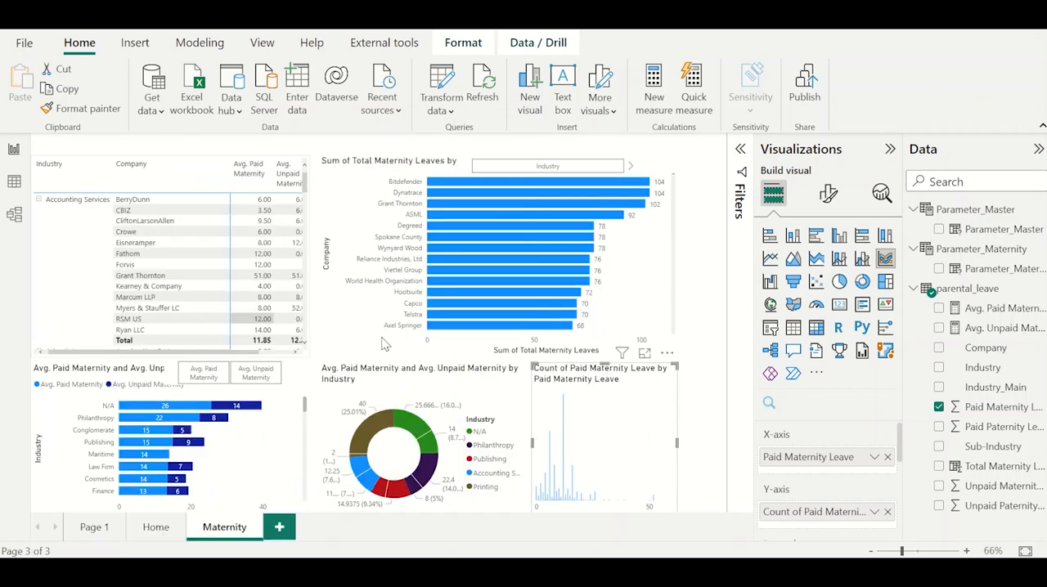
Edit the interactions so the total leaves bar chart filters the donut and ribbon charts, and test this with Grant Thornton.
click(438, 254)
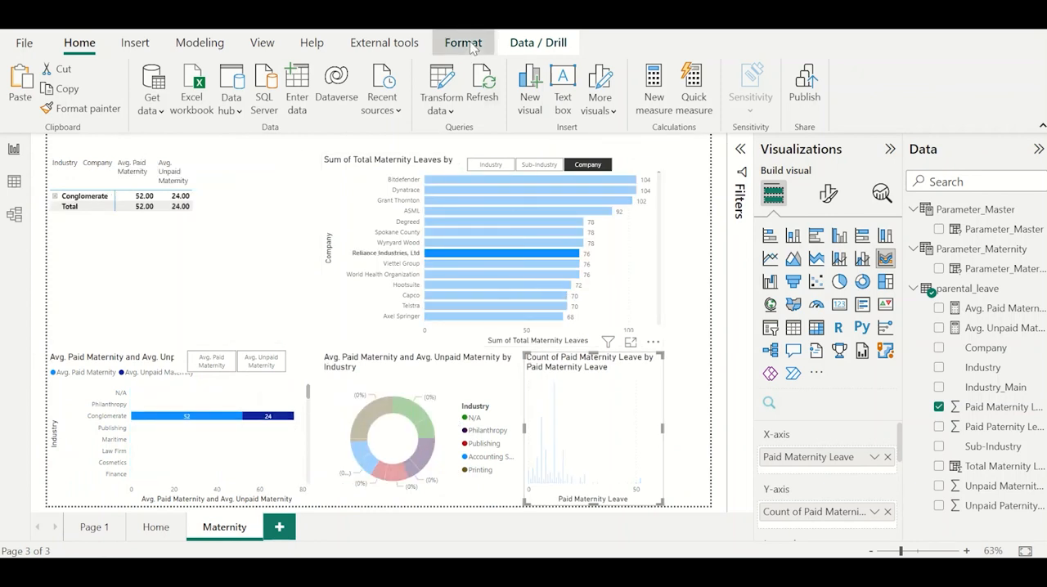
click(471, 47)
click(31, 88)
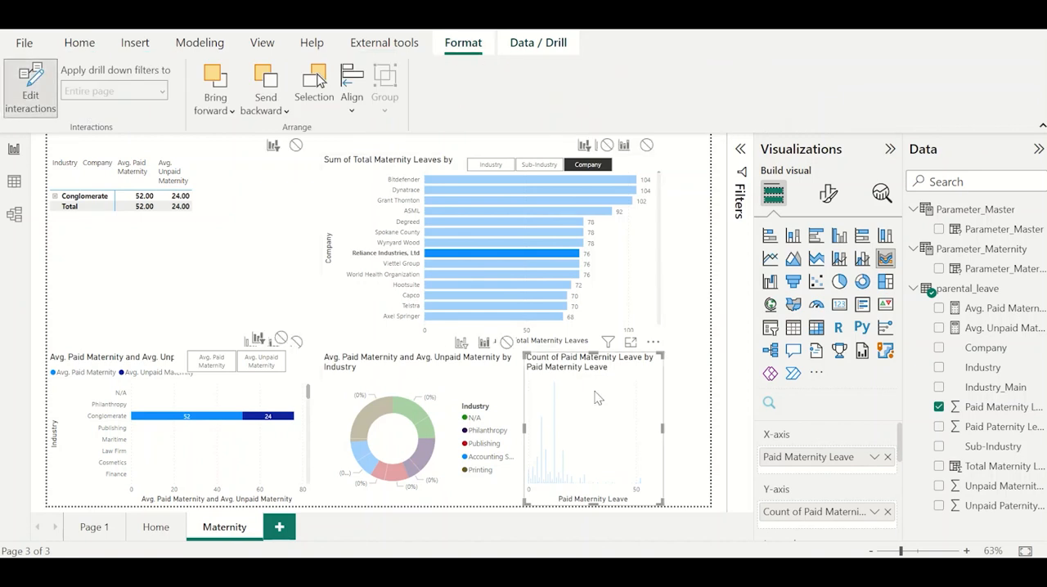
click(655, 229)
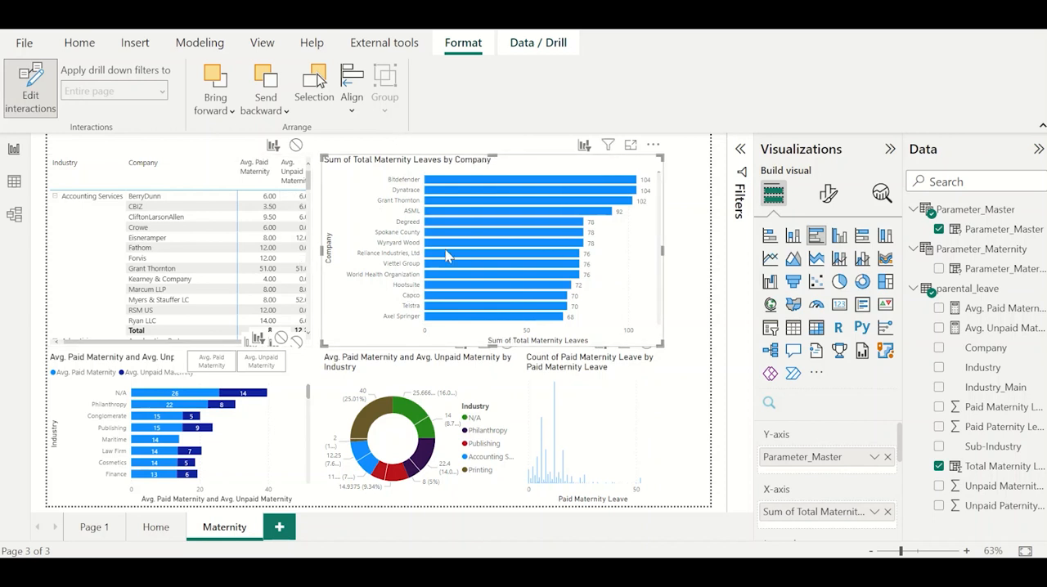
click(453, 204)
mouse_move(595, 471)
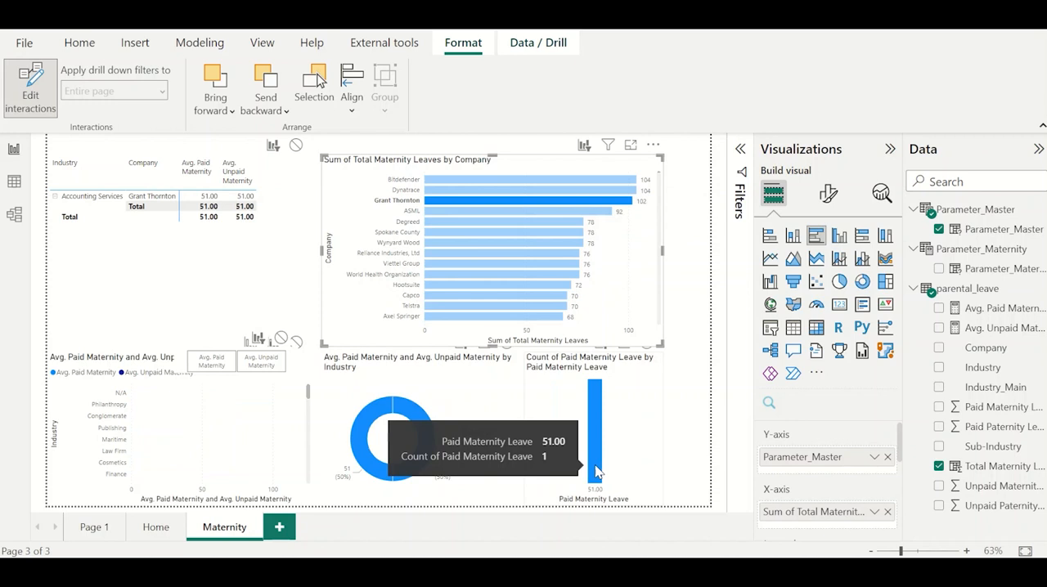
click(465, 209)
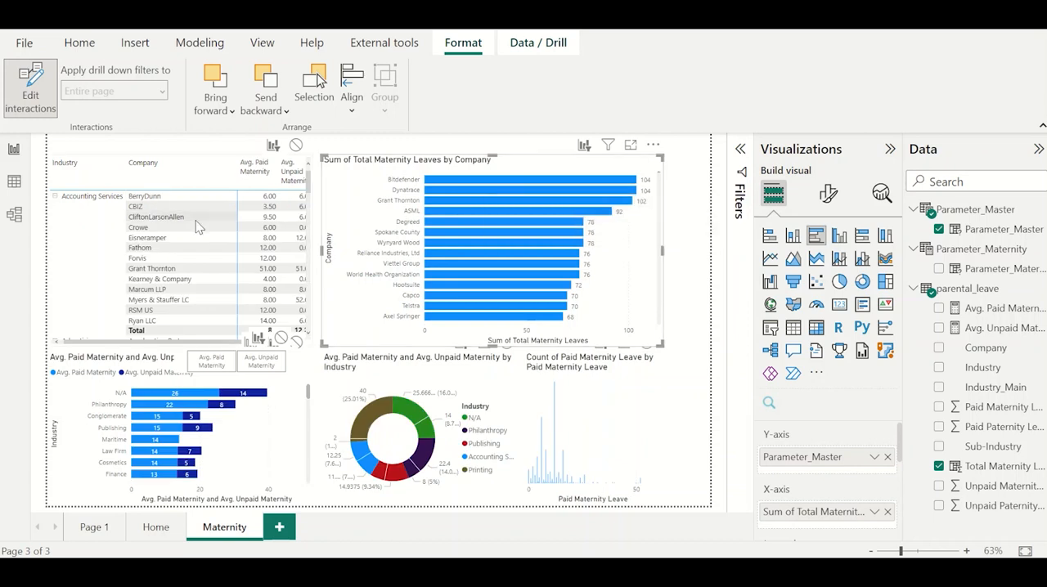
Select Accounting Services in the matrix and make the matrix filter the ribbon chart.
click(96, 204)
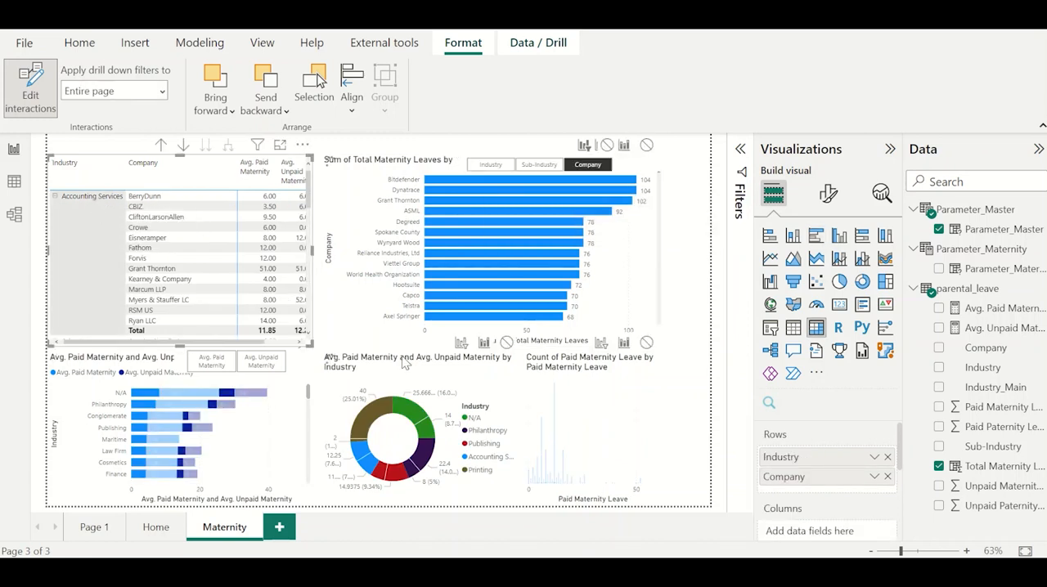
click(601, 344)
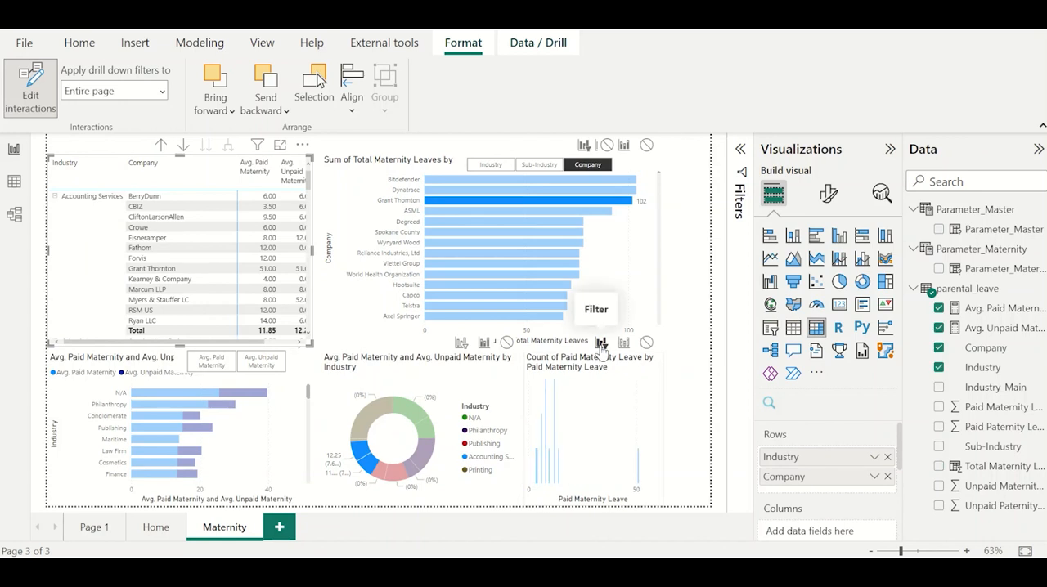
Examine in focus mode how many companies offer each amount of paid maternity leave in the filtered ribbon chart.
click(646, 368)
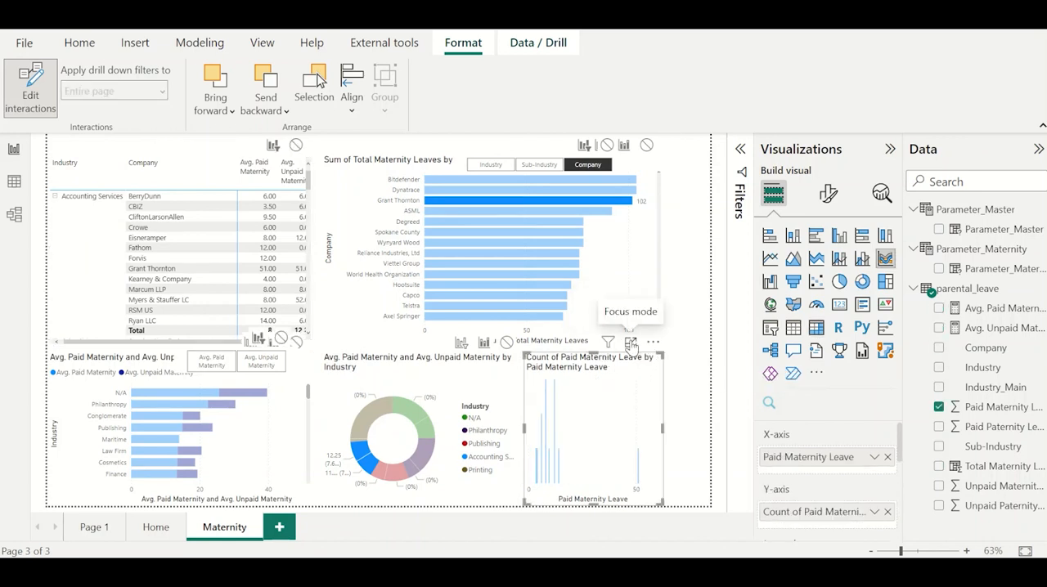
click(630, 344)
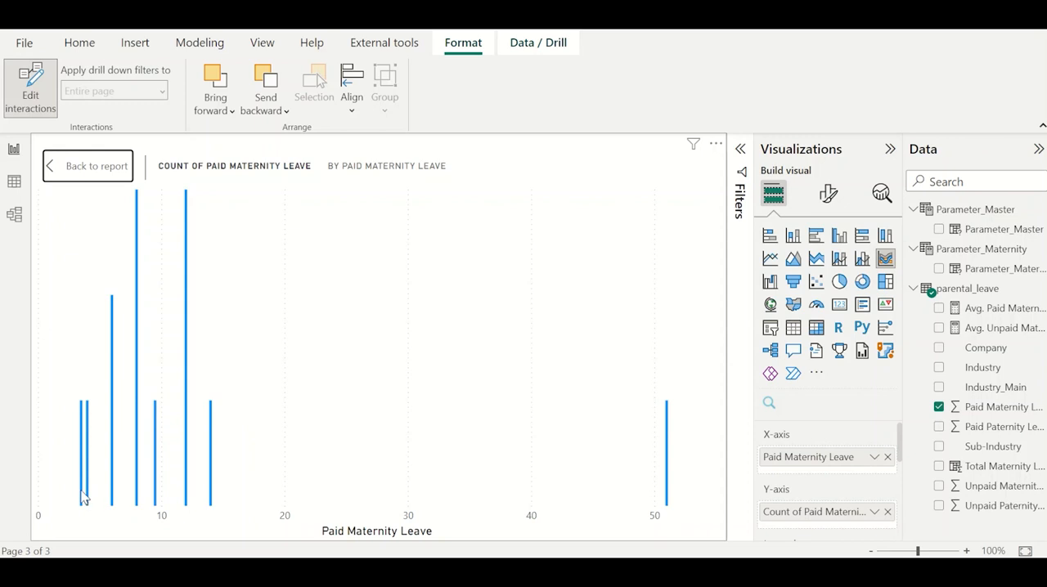
mouse_move(83, 495)
mouse_move(215, 489)
mouse_move(669, 473)
mouse_move(677, 439)
mouse_move(139, 372)
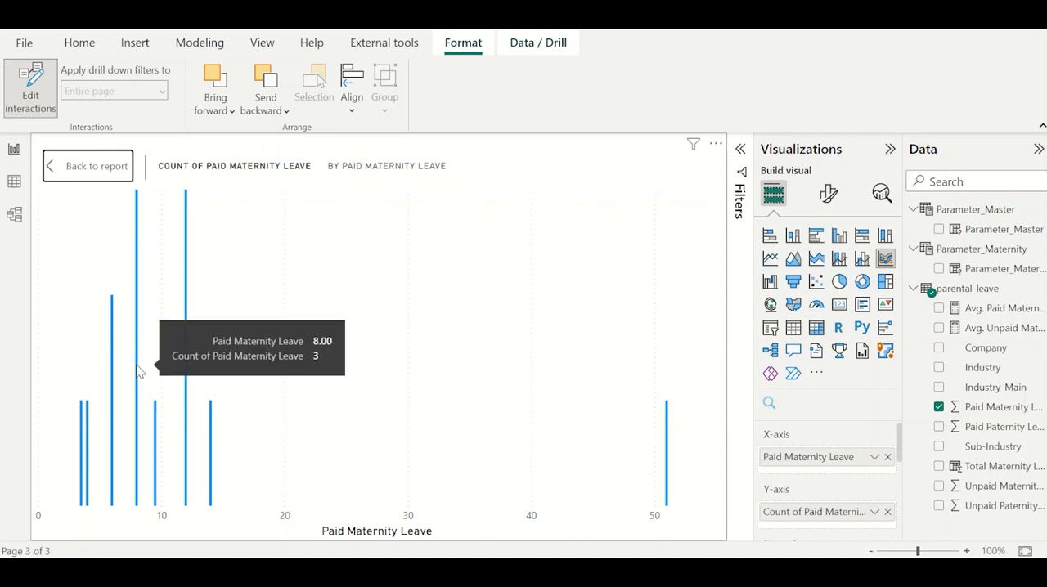
mouse_move(188, 354)
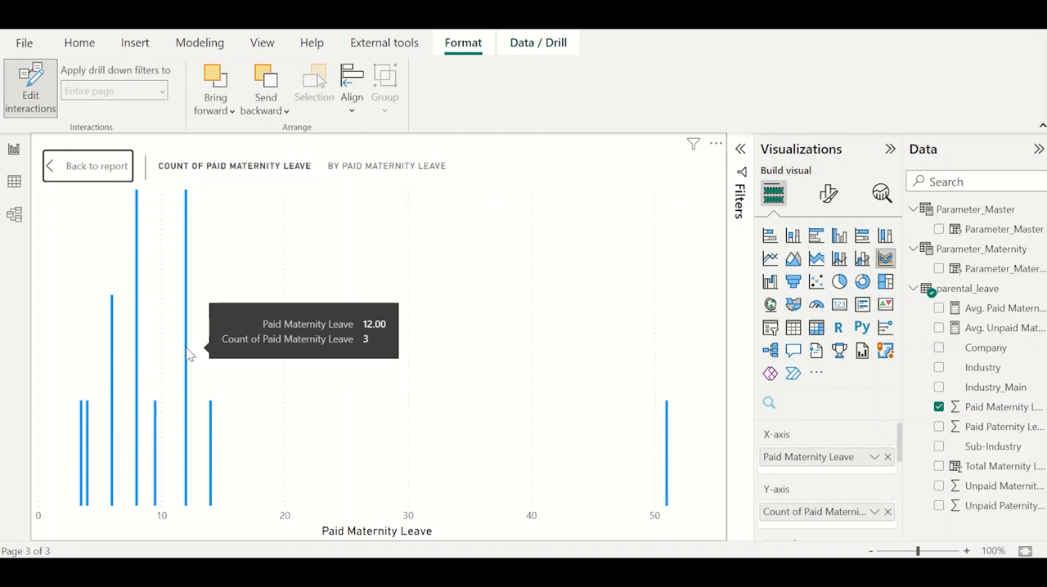
mouse_move(213, 416)
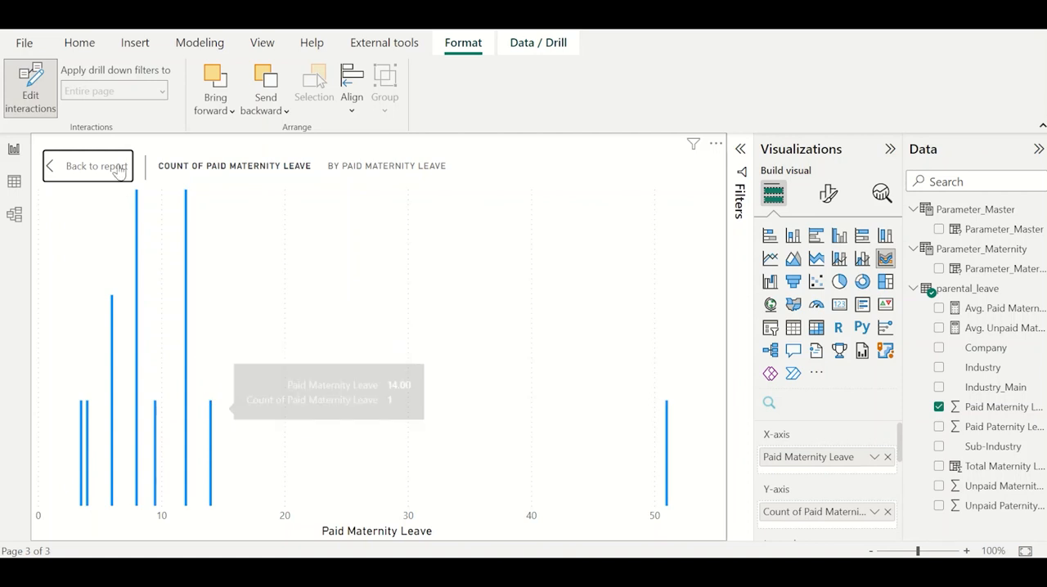
key(Escape)
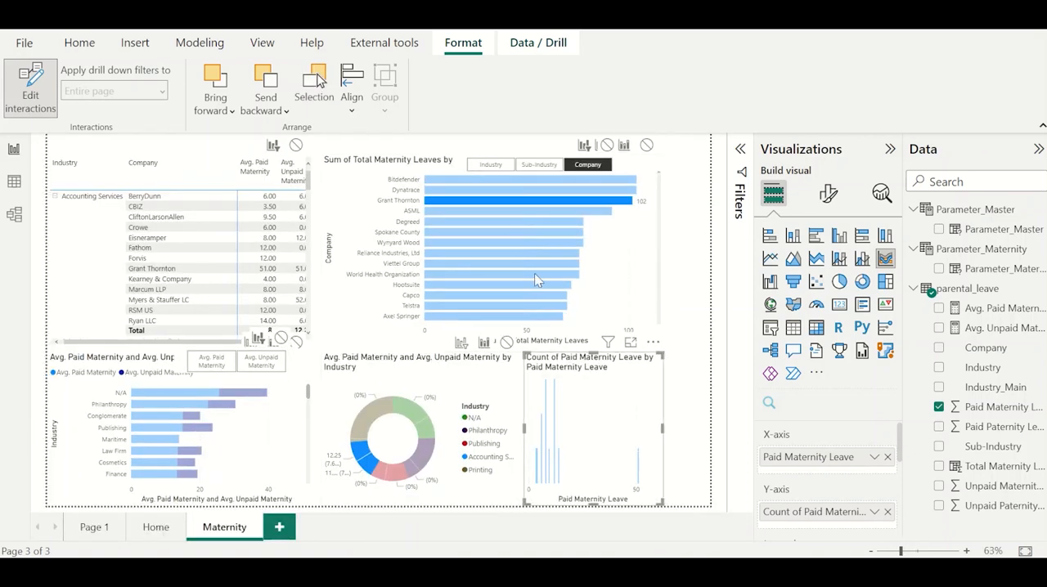
Check the page filtered by Grant Thornton in the total leaves bar chart and clear that selection.
click(509, 205)
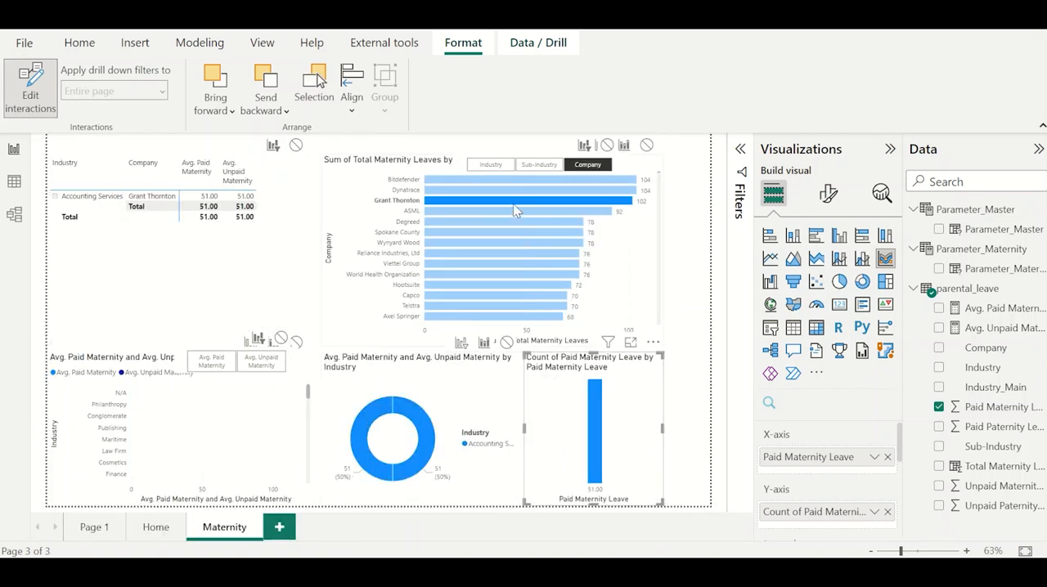
click(513, 211)
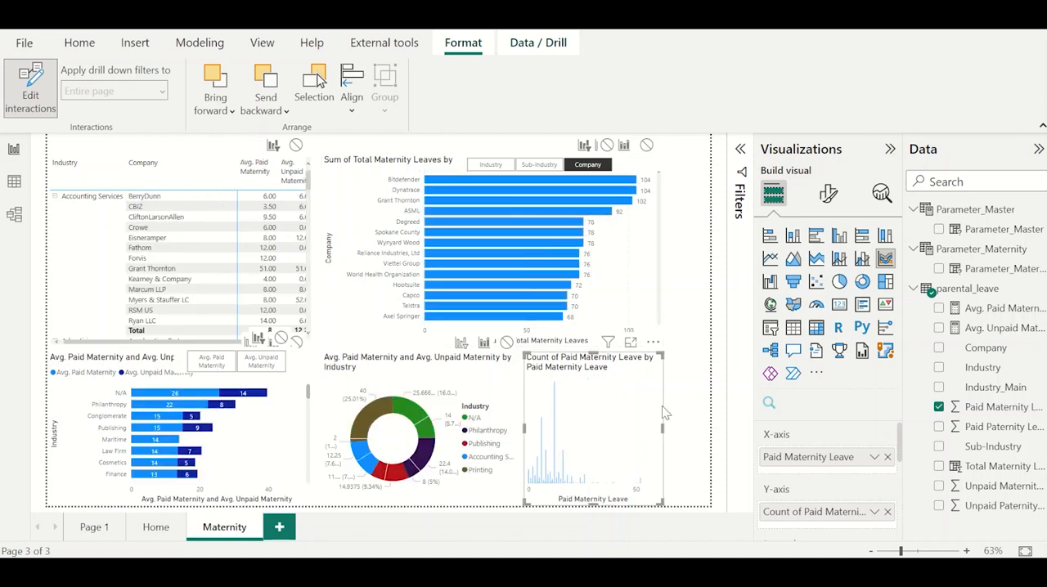
click(685, 346)
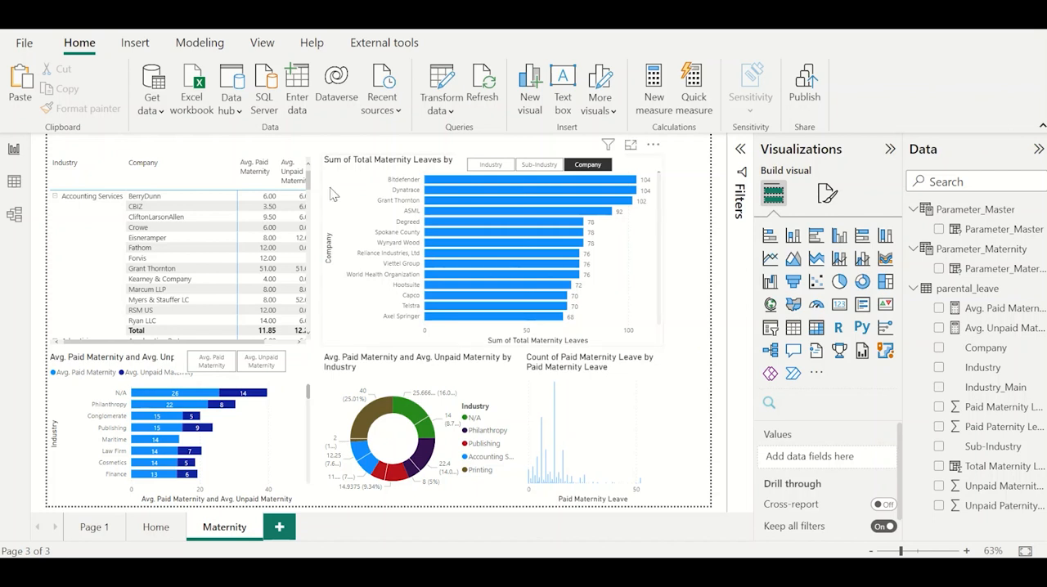
On the Home page, turn on the action for the mother-and-baby image and set its type to Page navigation.
click(154, 528)
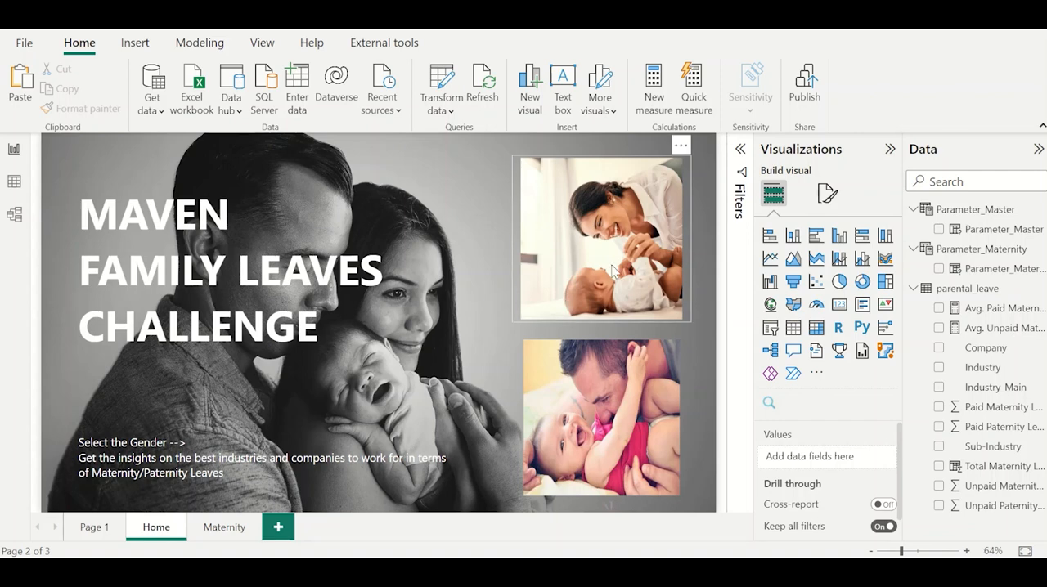
click(611, 271)
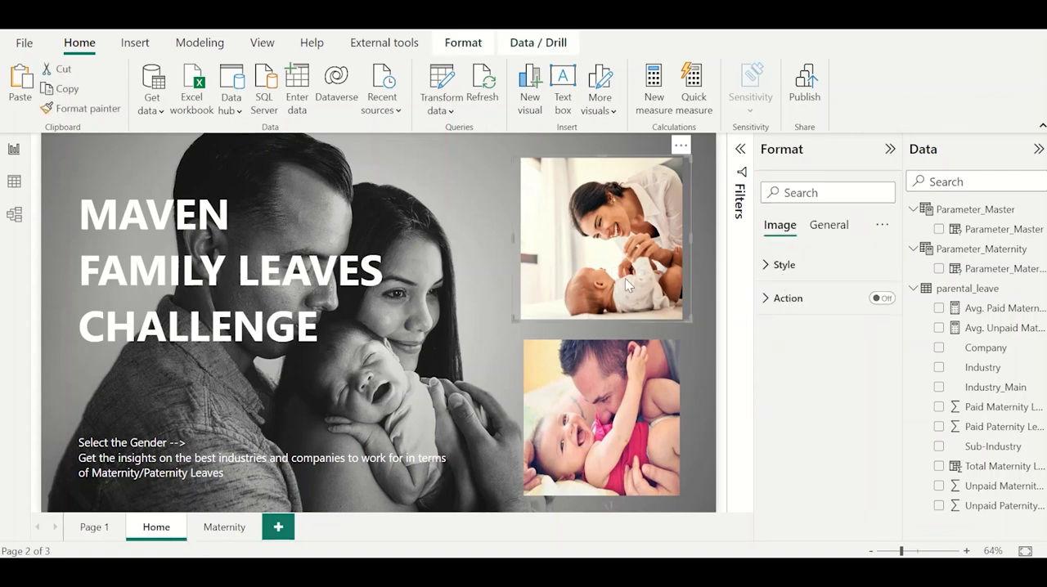
click(877, 300)
click(790, 303)
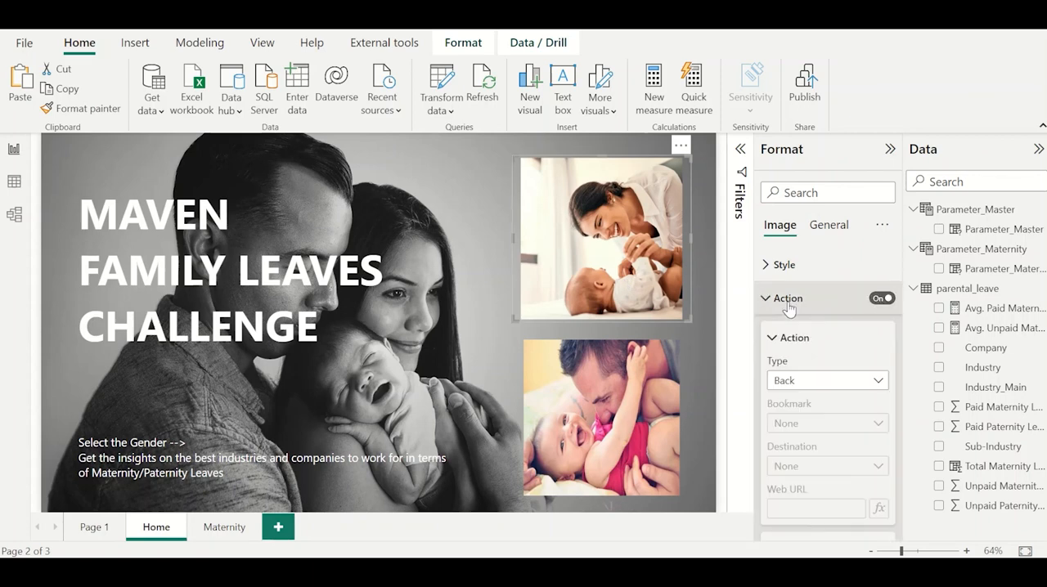
click(831, 383)
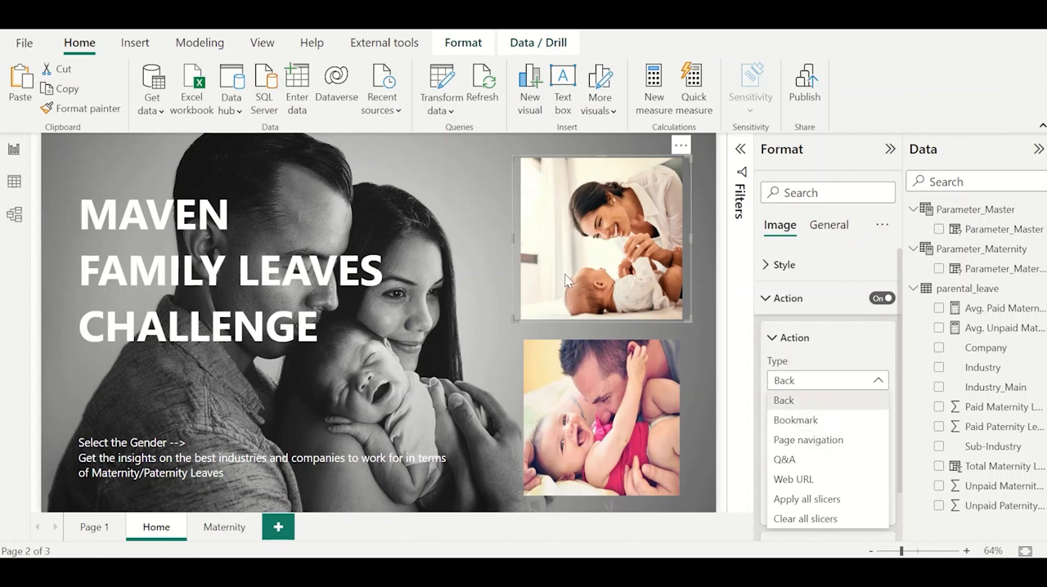
click(822, 440)
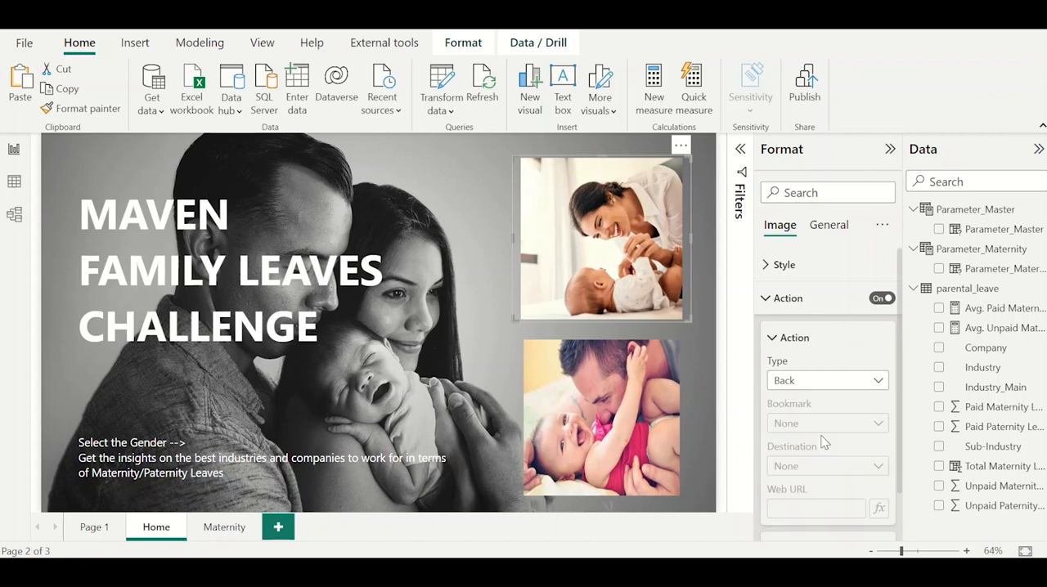
Set the image action's destination to the Maternity page and follow the link to test it.
click(817, 468)
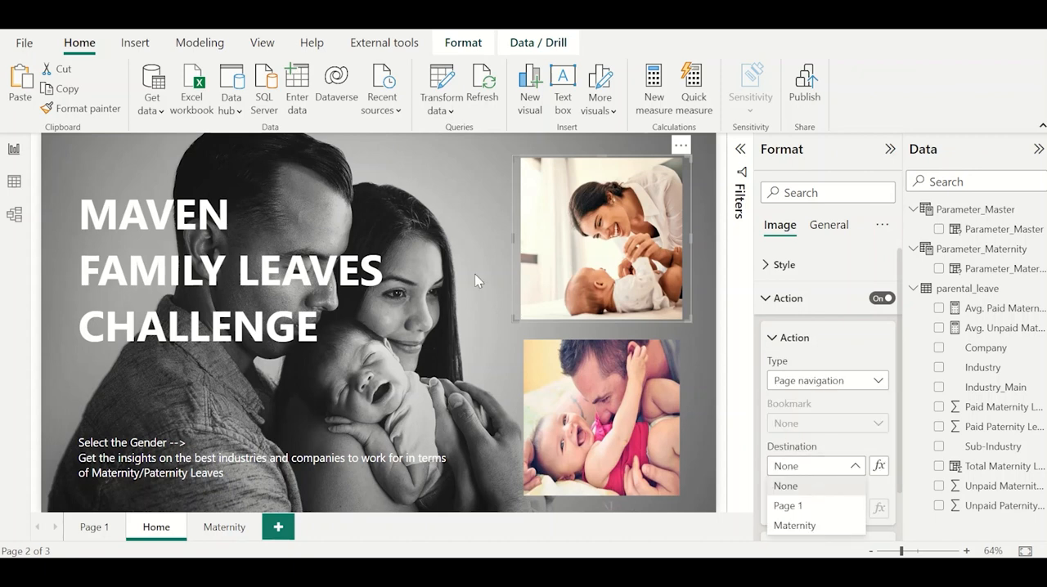
click(438, 264)
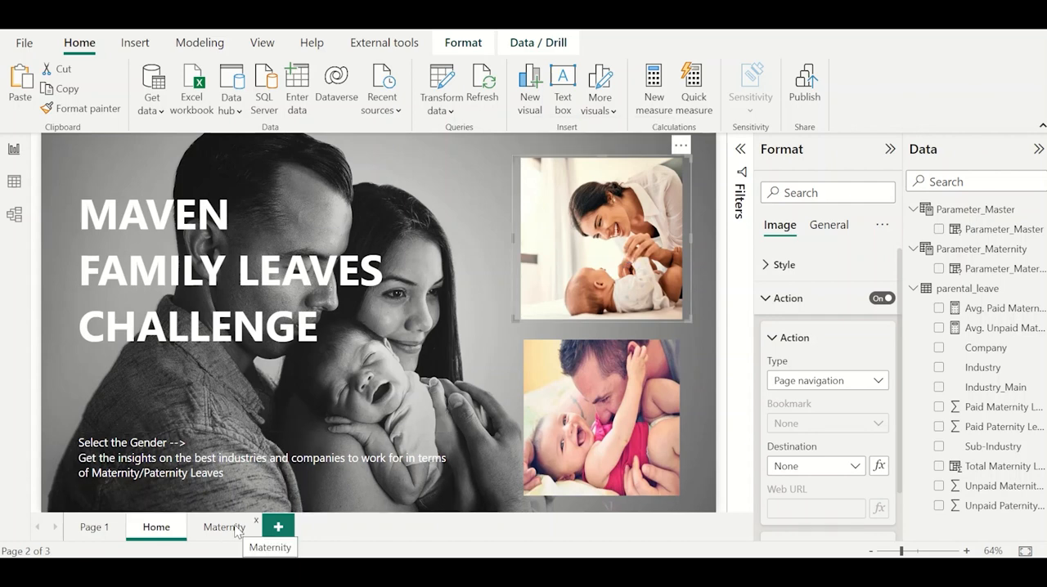
click(801, 470)
click(806, 530)
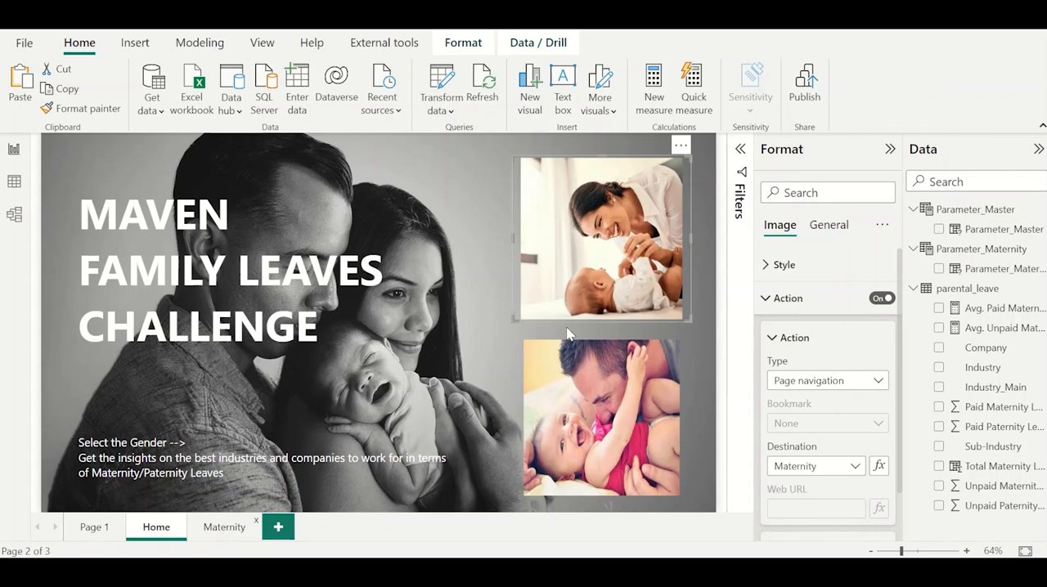
ctrl+click(588, 287)
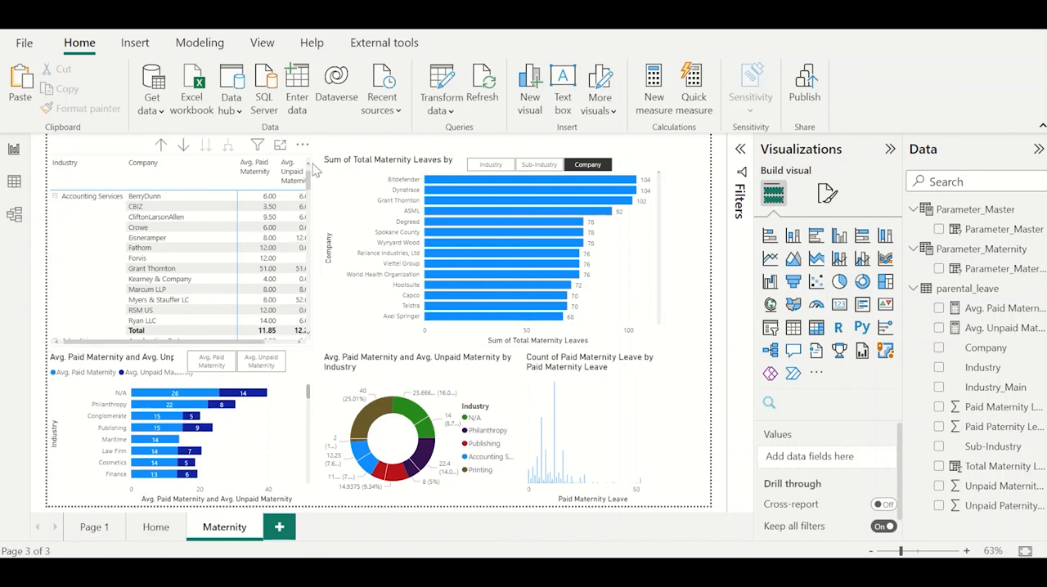
Lower the top edges of the matrix and total leaves bar chart to free header space, and move the Parameter_Master slicer down with them.
click(235, 185)
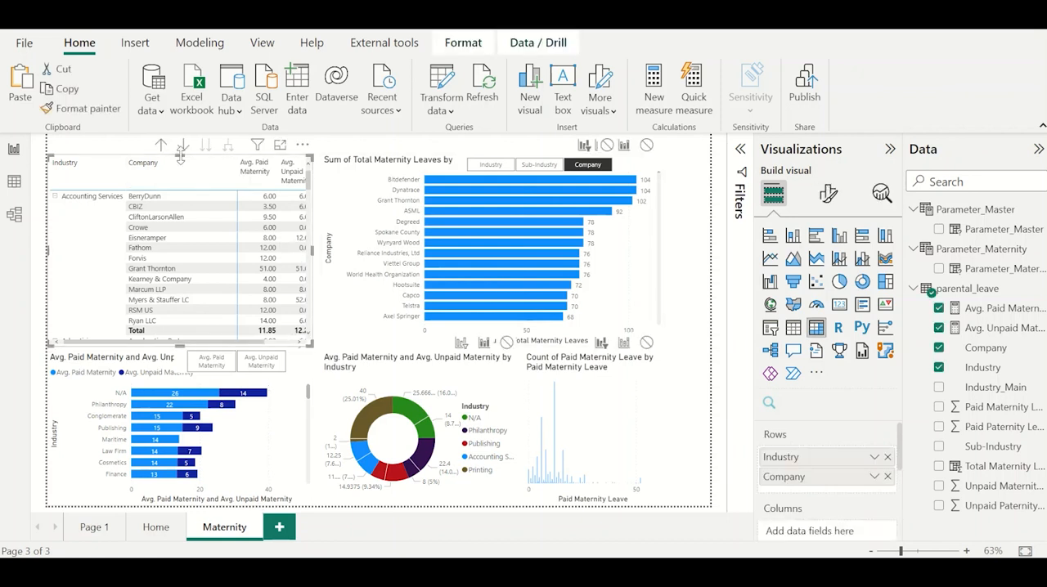
drag(180, 157, 180, 176)
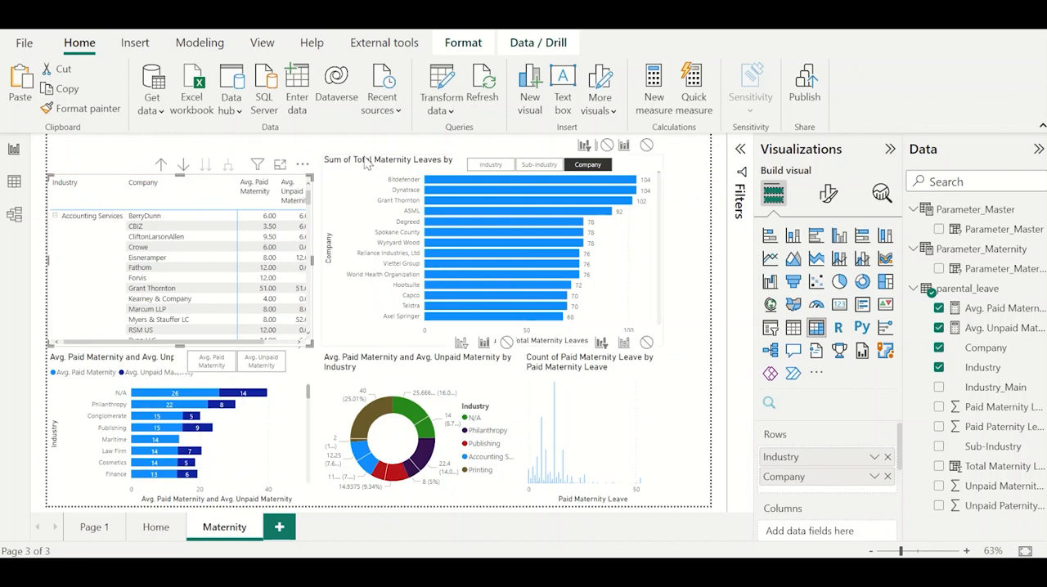
click(458, 160)
drag(489, 154, 489, 173)
click(464, 167)
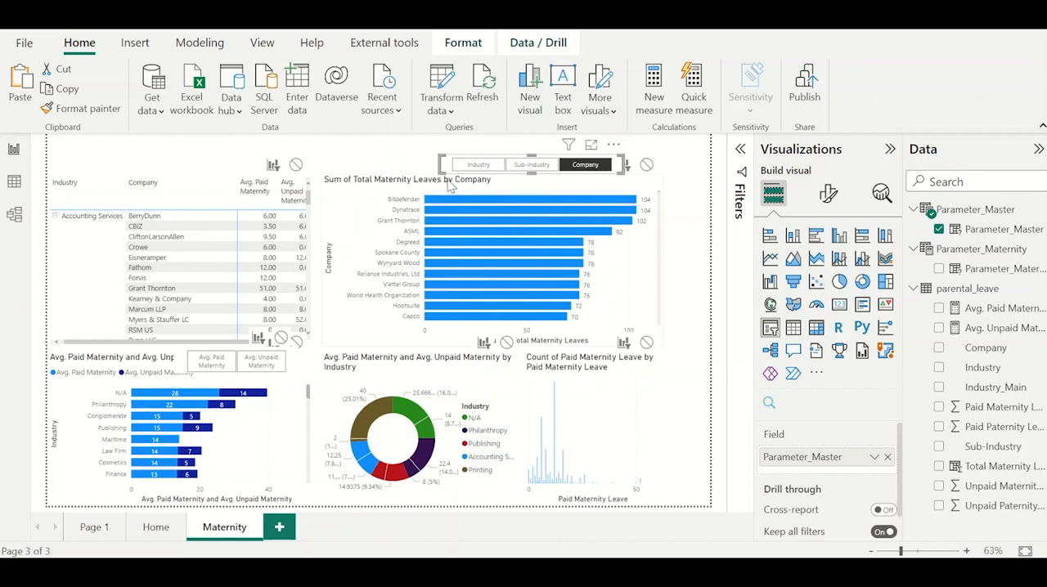
drag(444, 164, 444, 182)
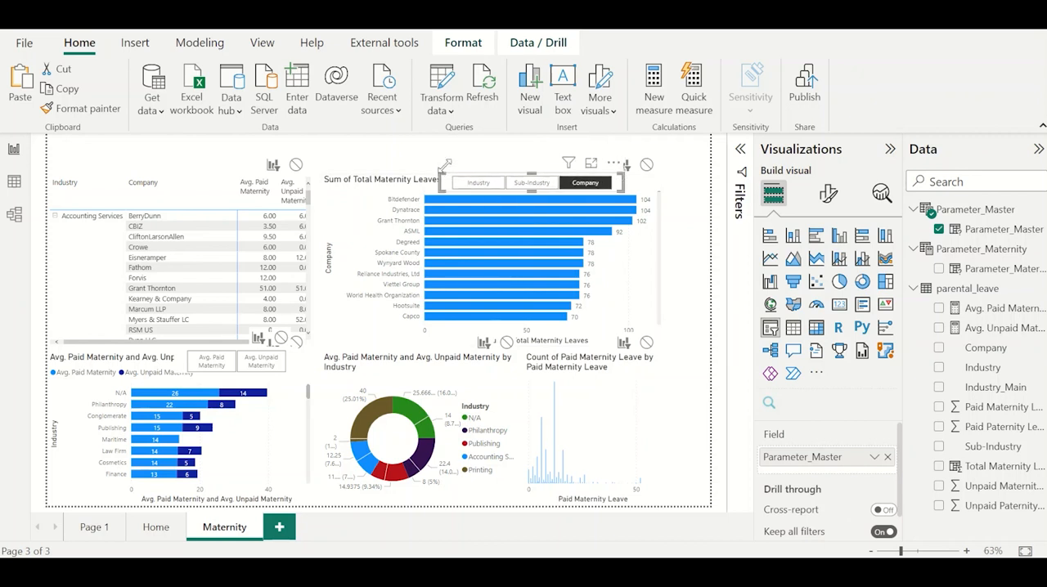
Turn off interaction editing for the Maternity page's visuals.
click(460, 43)
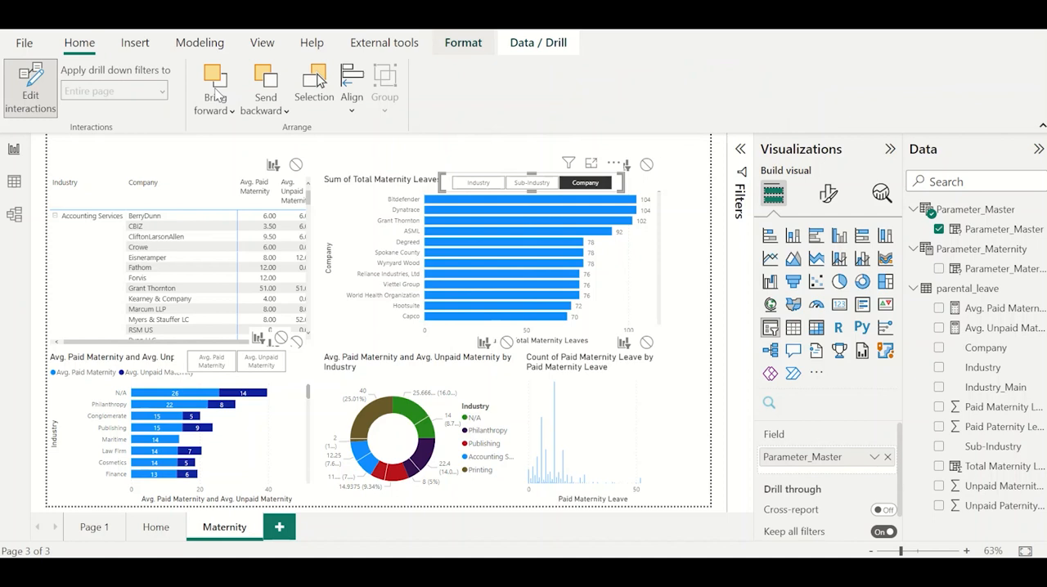
click(47, 107)
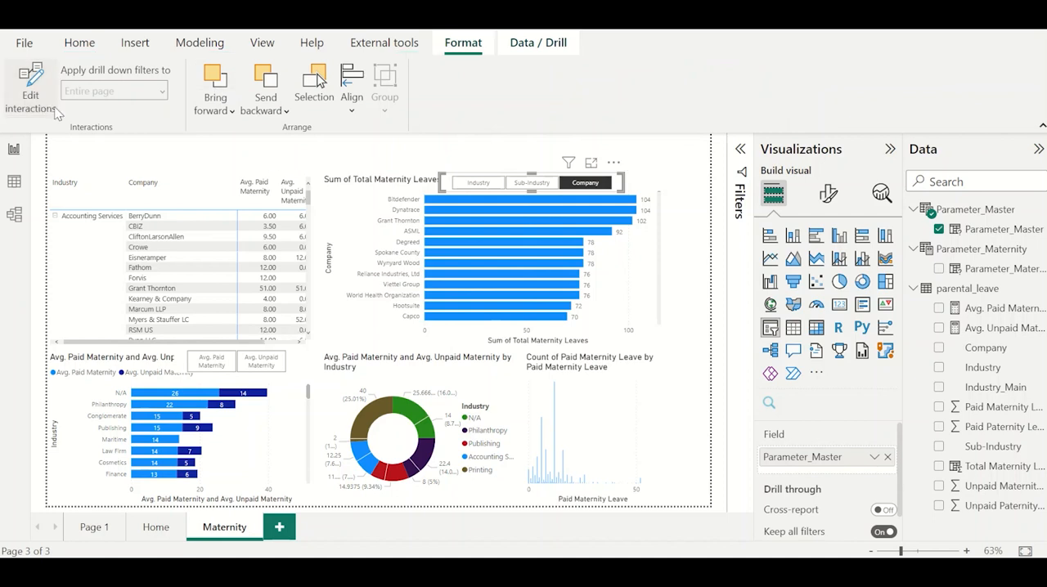
click(122, 181)
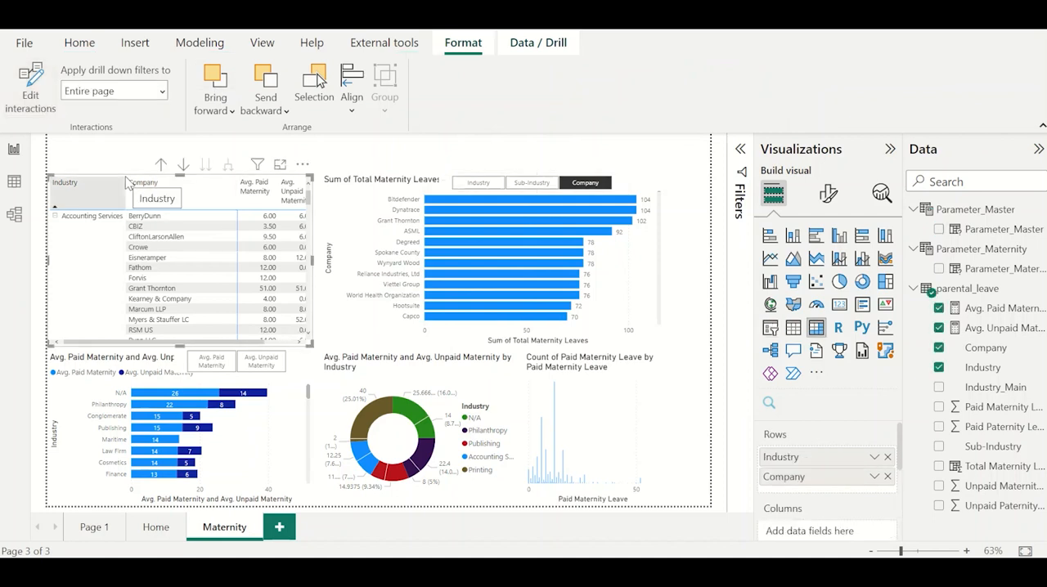
Set the Maternity page's canvas background colour to light orange.
click(562, 149)
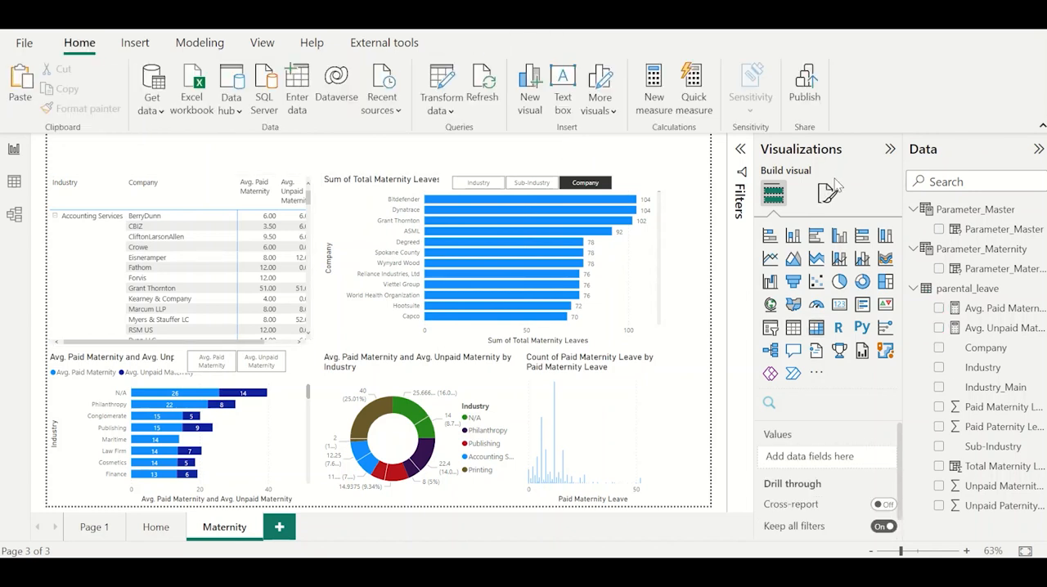
click(828, 193)
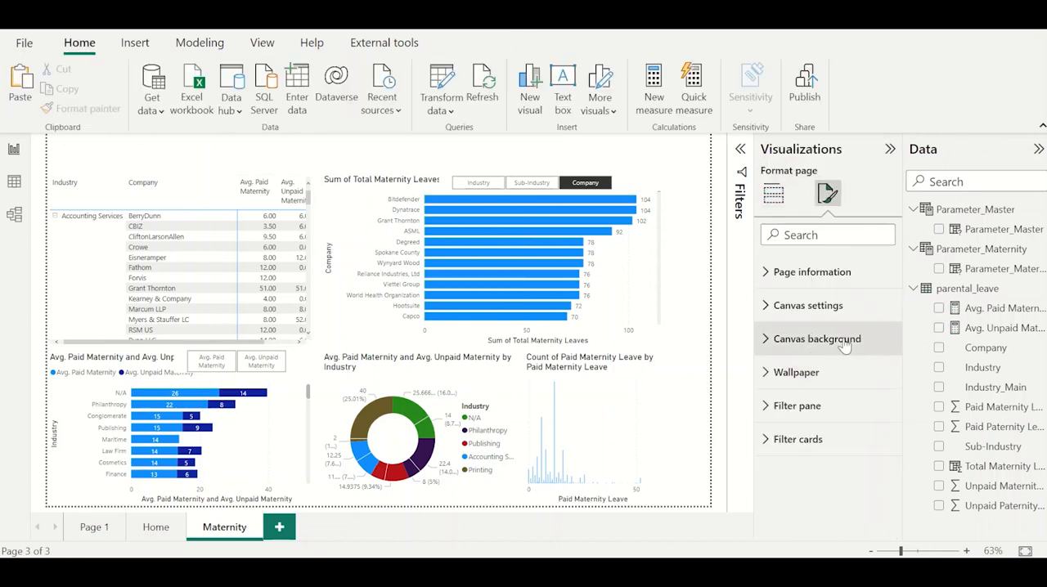
click(816, 338)
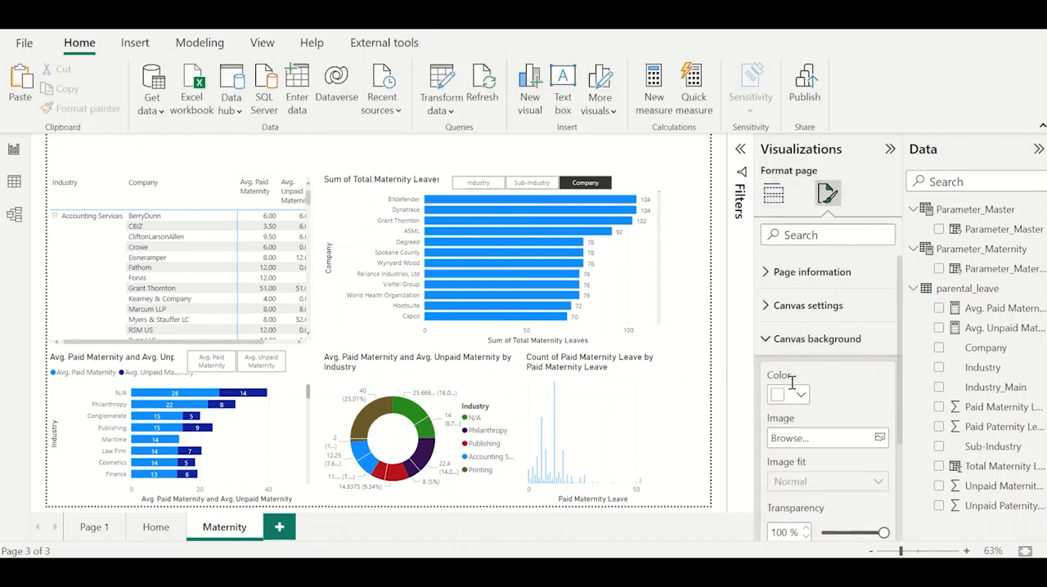
click(795, 395)
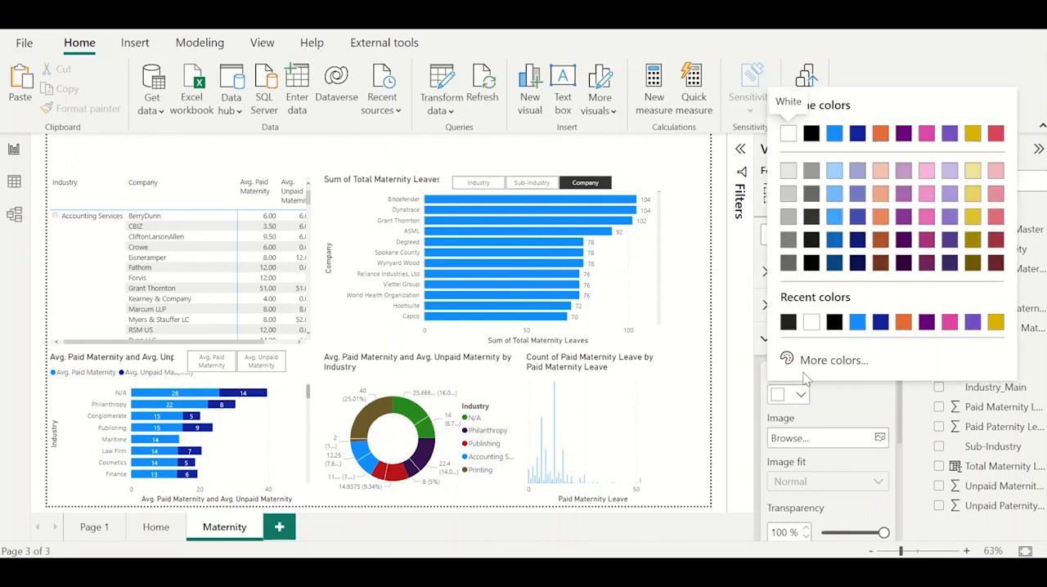
click(880, 177)
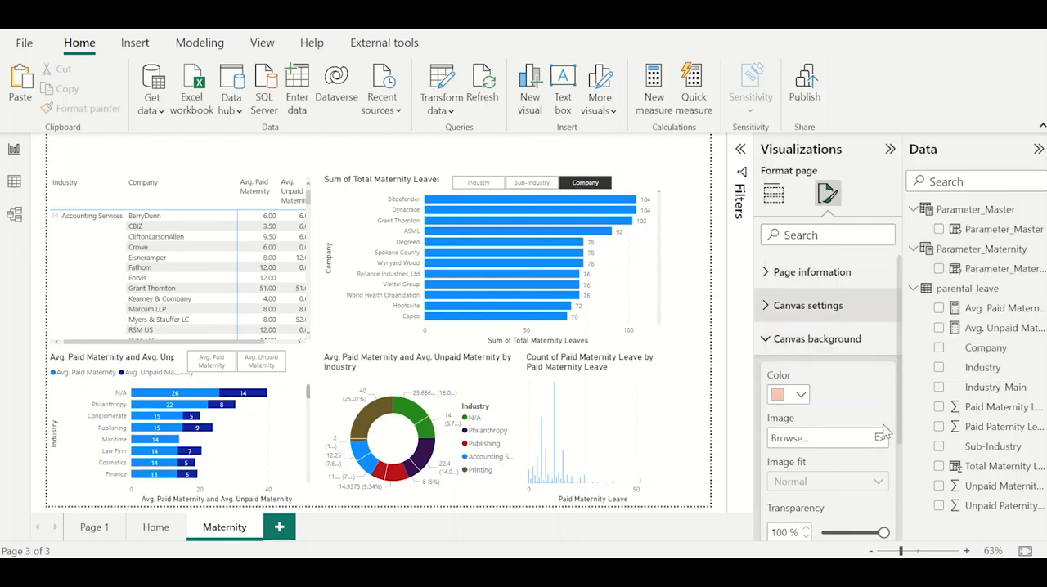
Set the canvas background transparency to 25% after trying 0% and 10%.
scroll(814, 486, down, 3)
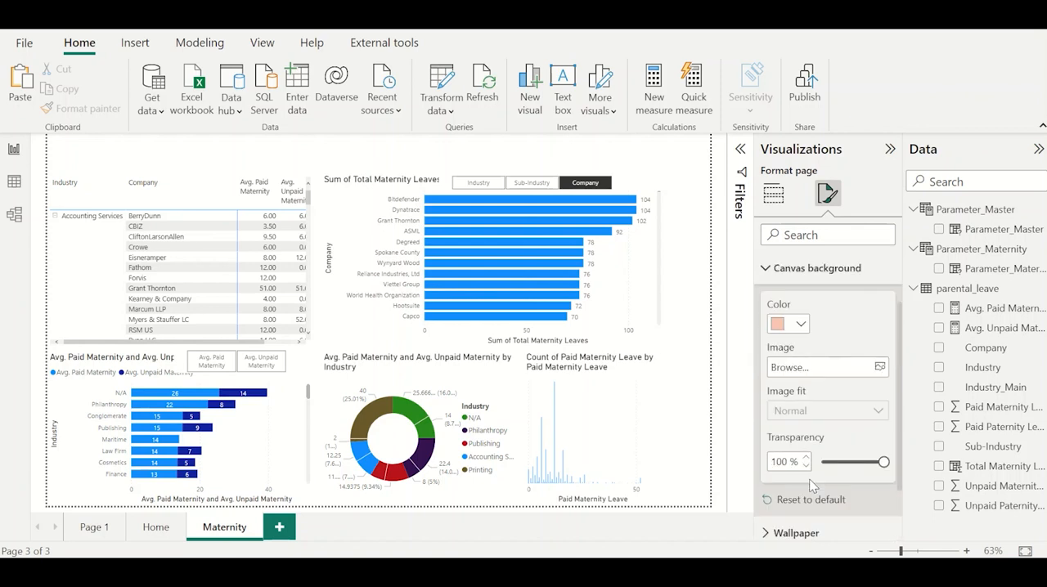
double_click(785, 429)
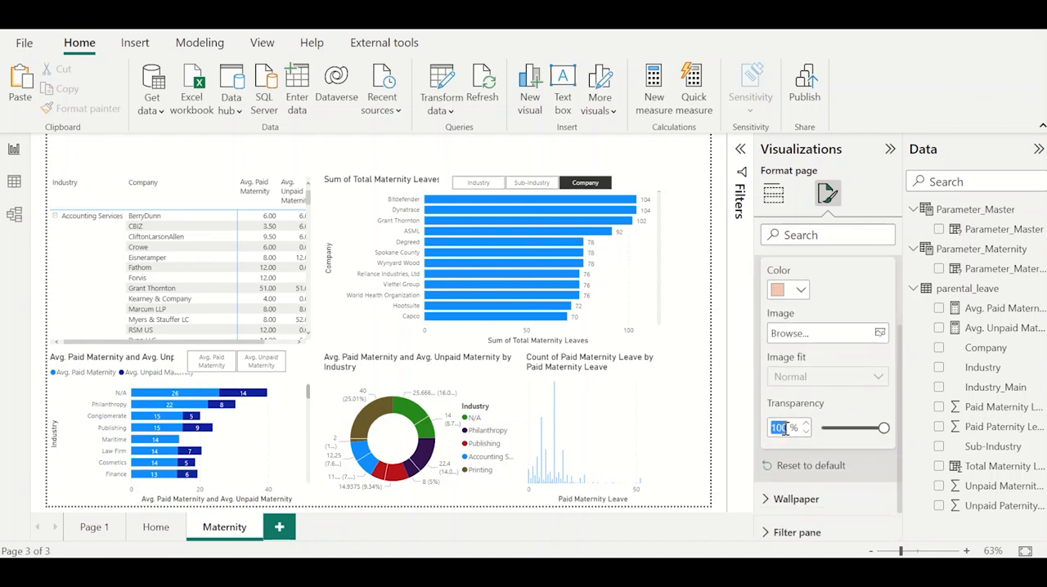
text(0)
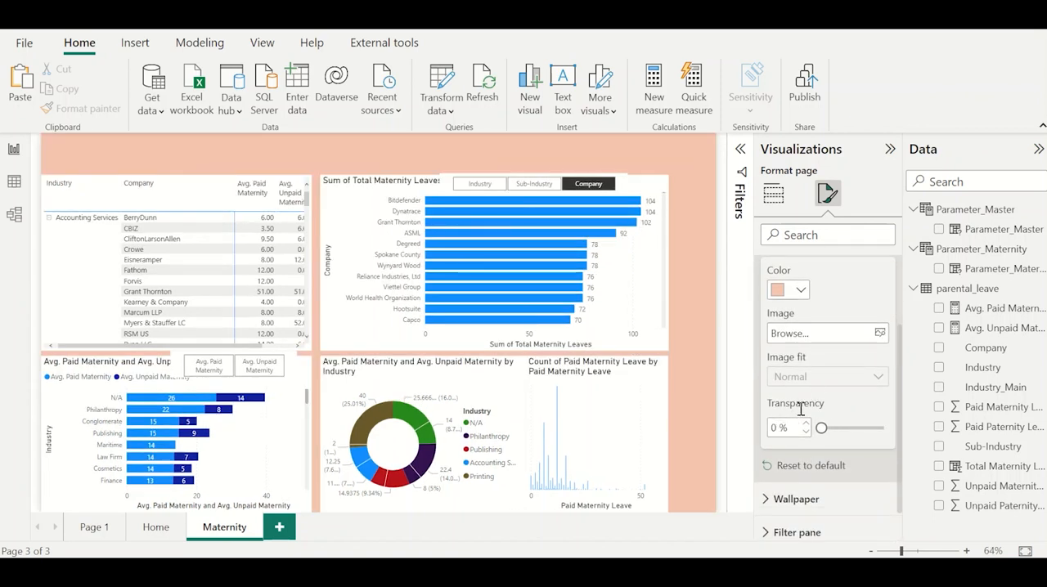
text(10)
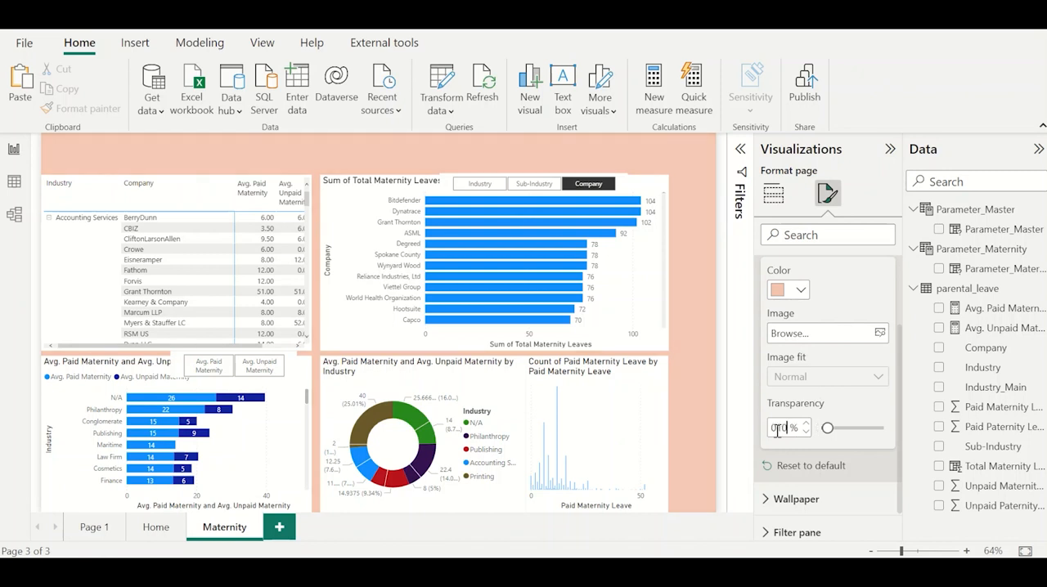
text(2)
text(0)
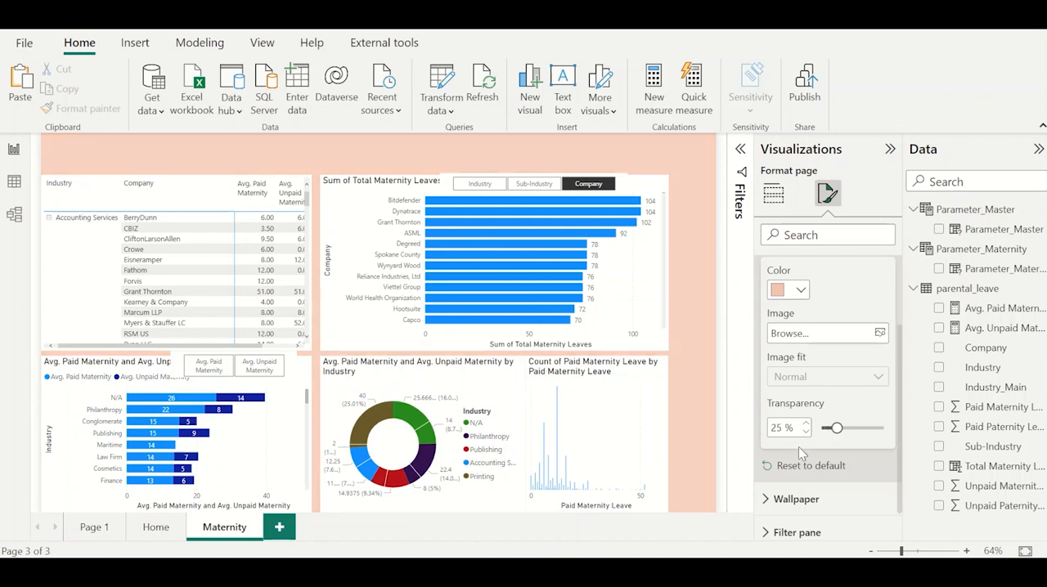
Set the matrix's background effect to the recently used light orange.
click(310, 200)
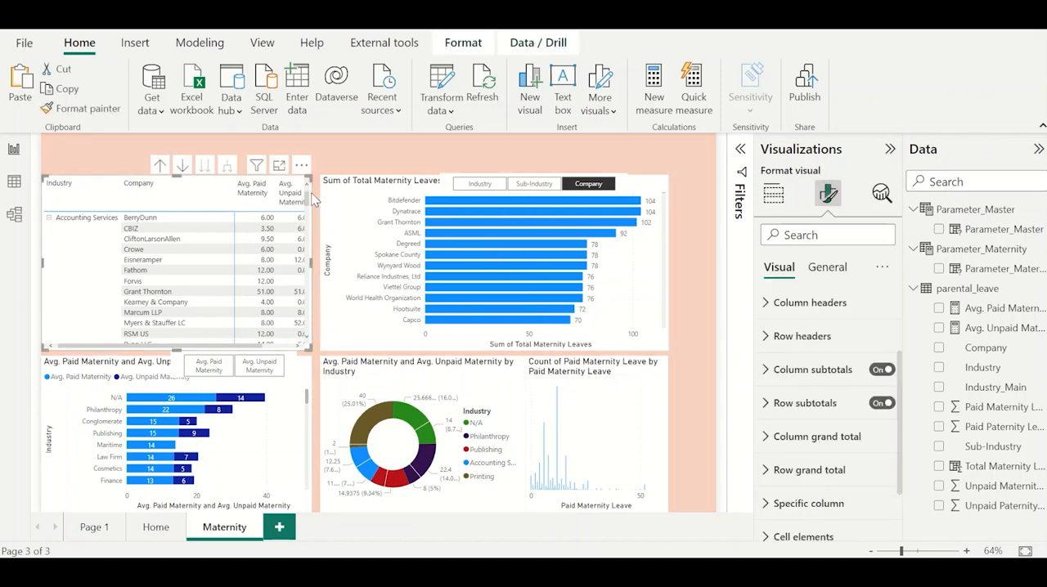
click(826, 266)
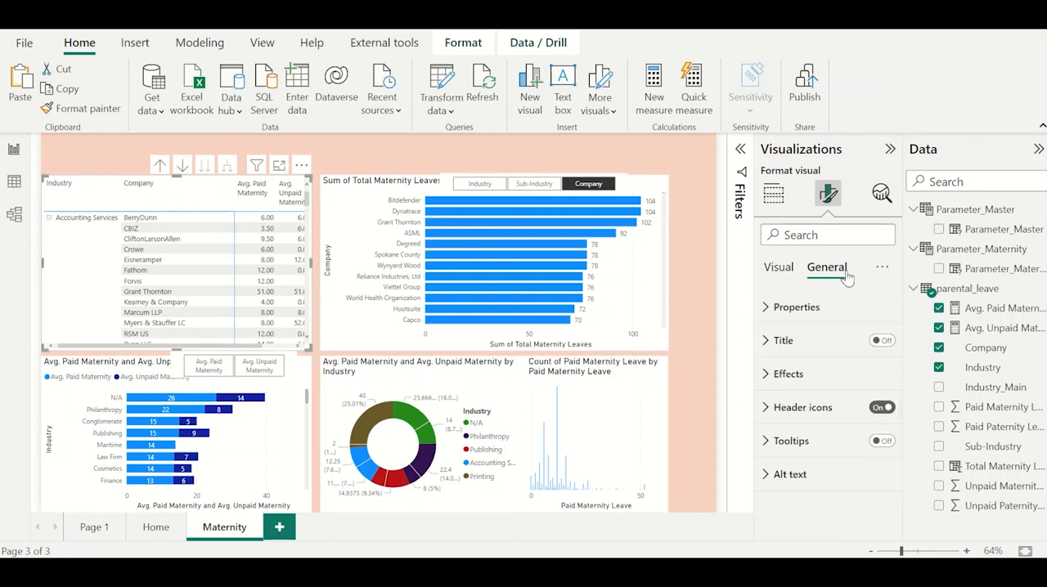
click(815, 371)
scroll(818, 370, down, 1)
click(798, 380)
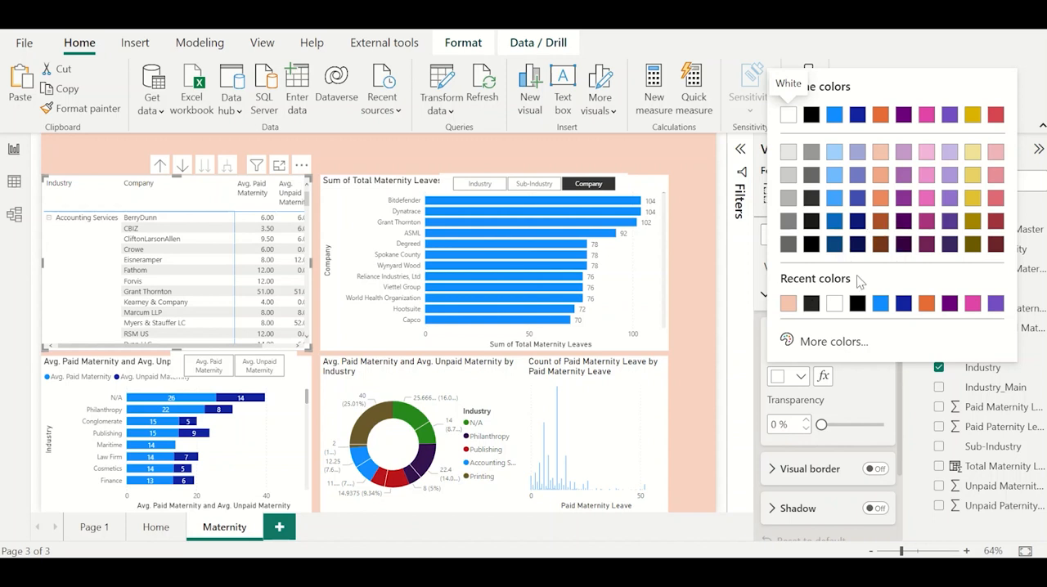
click(788, 304)
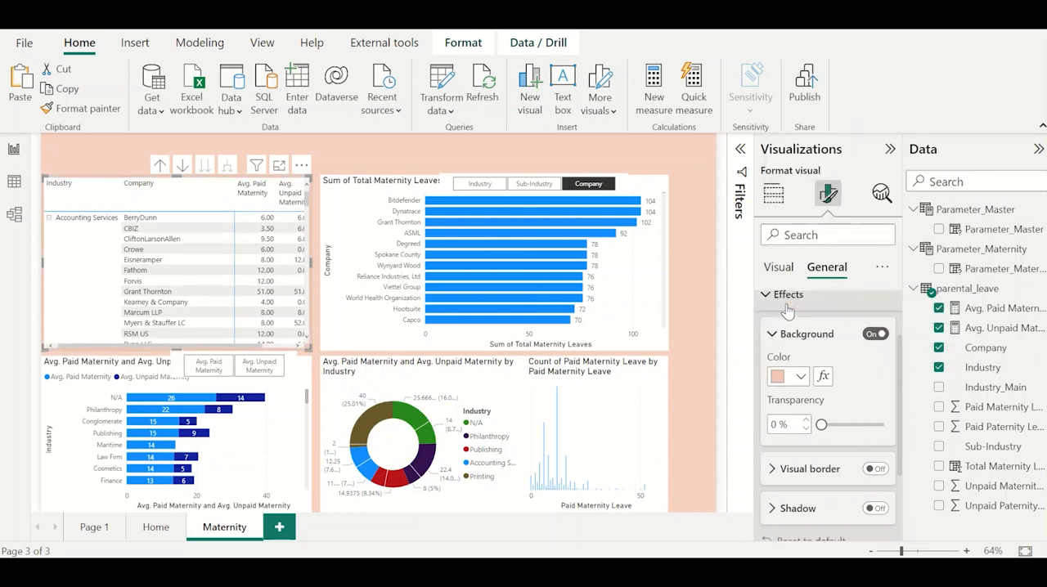
Format the matrix's column headers as bold white text on a dark orange background.
scroll(817, 350, up, 2)
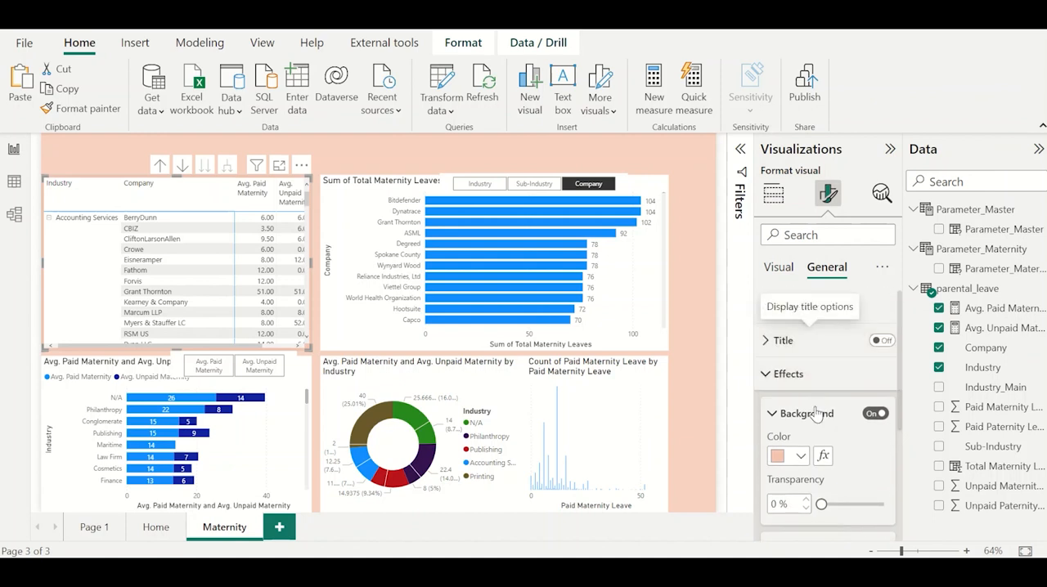
click(779, 266)
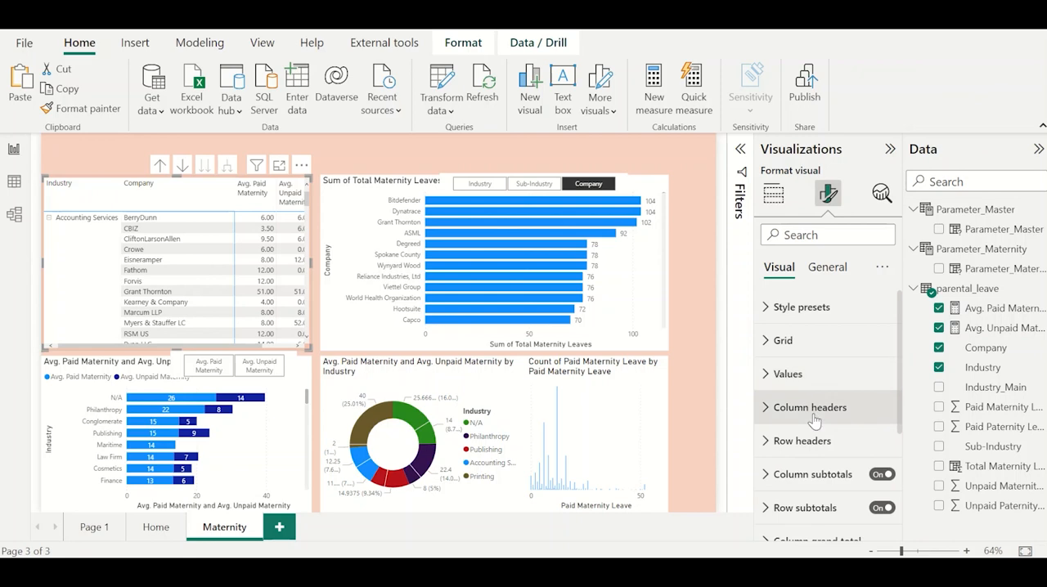
click(809, 406)
click(777, 404)
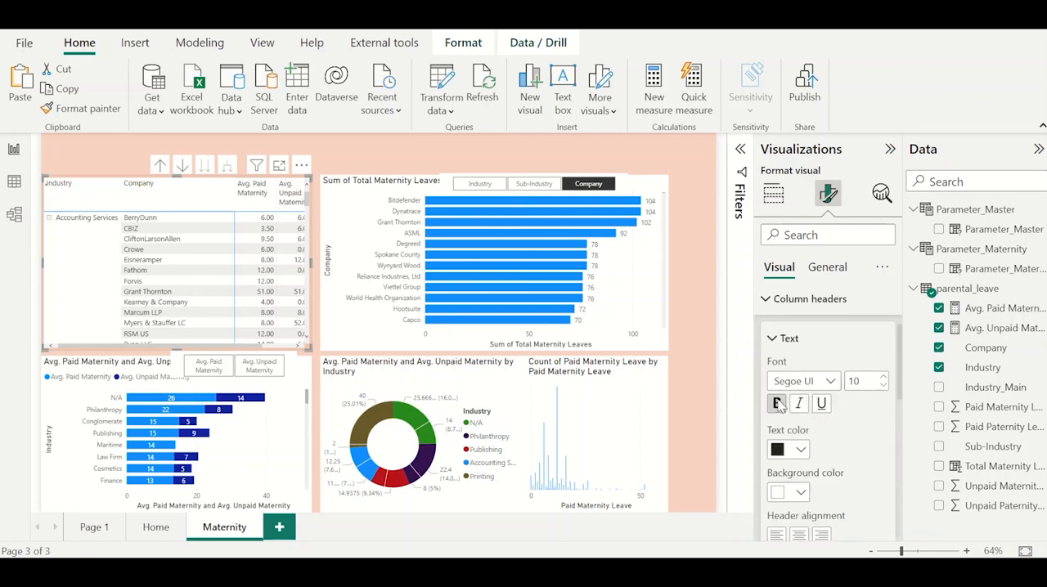
scroll(785, 400, down, 1)
click(800, 386)
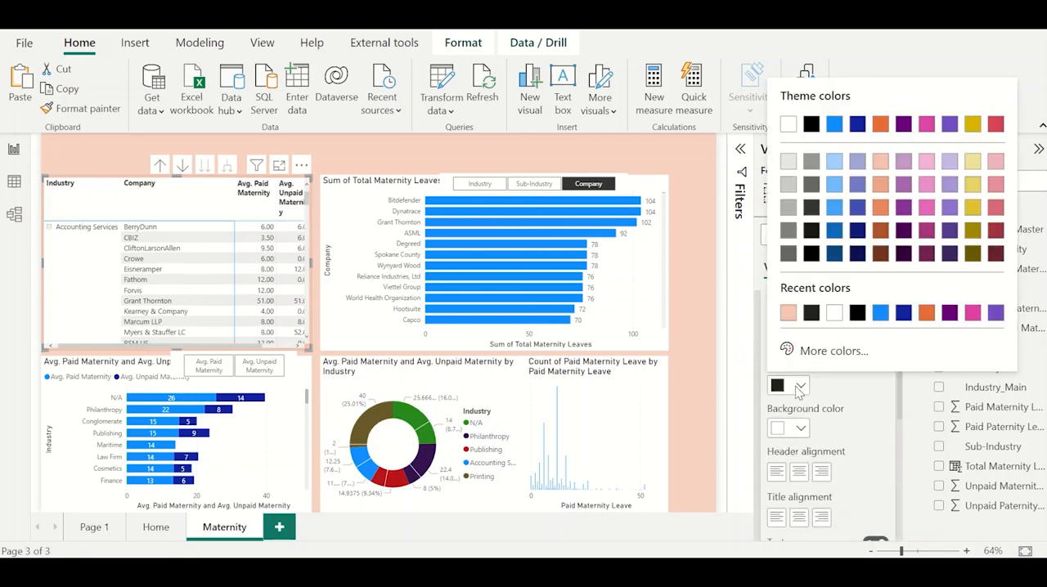
click(833, 313)
click(789, 430)
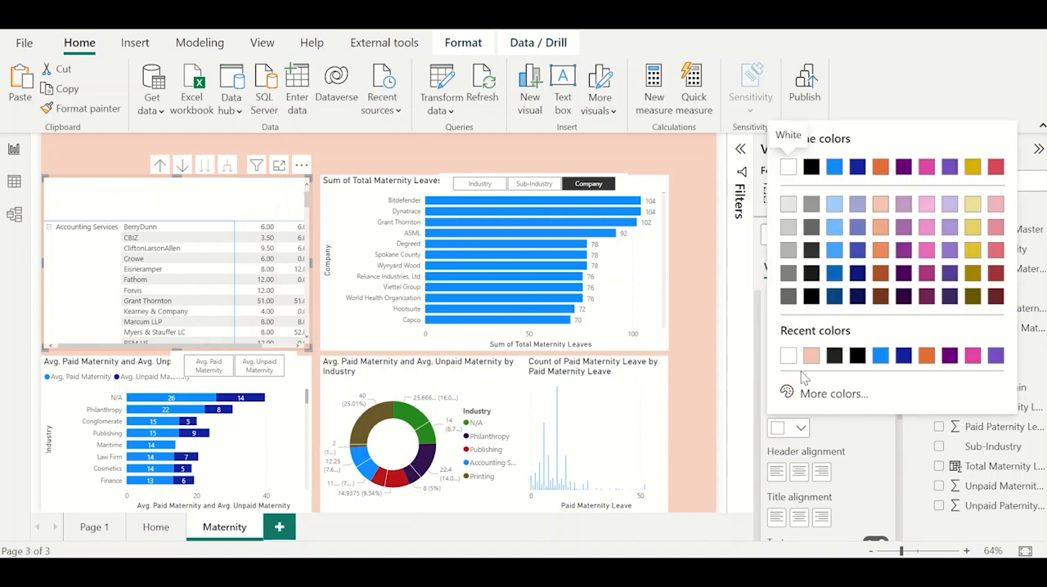
click(880, 275)
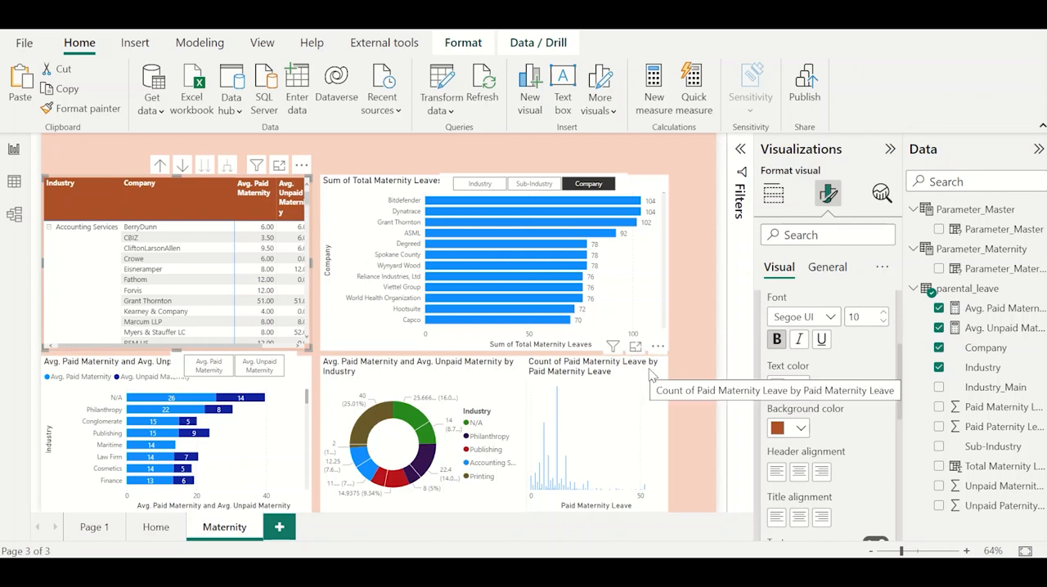
Centre the matrix's header and title alignment and widen the matrix to fit the full Avg. Unpaid Maternity column.
scroll(838, 448, down, 2)
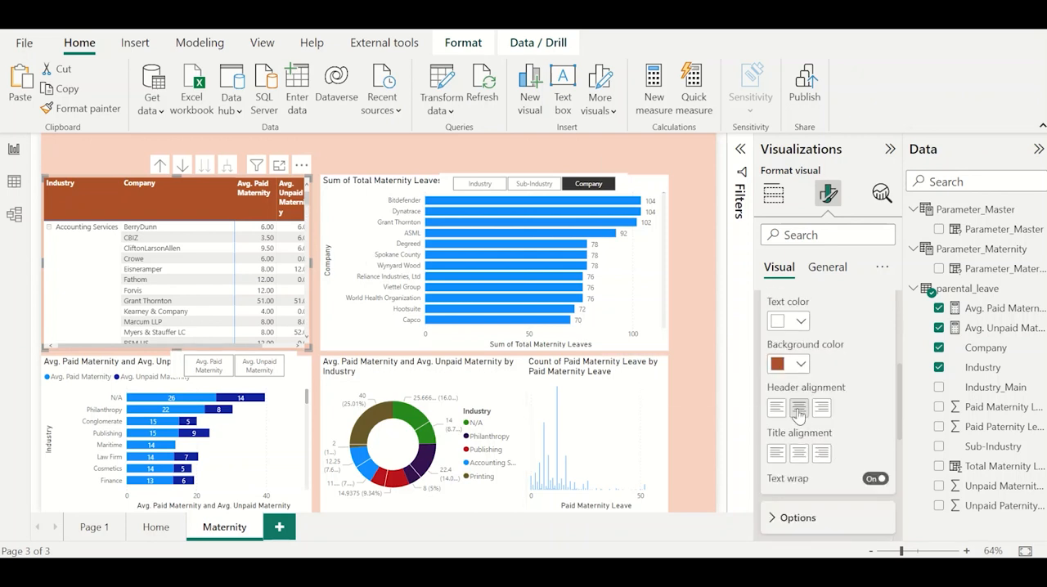
click(799, 408)
click(799, 453)
scroll(862, 404, down, 2)
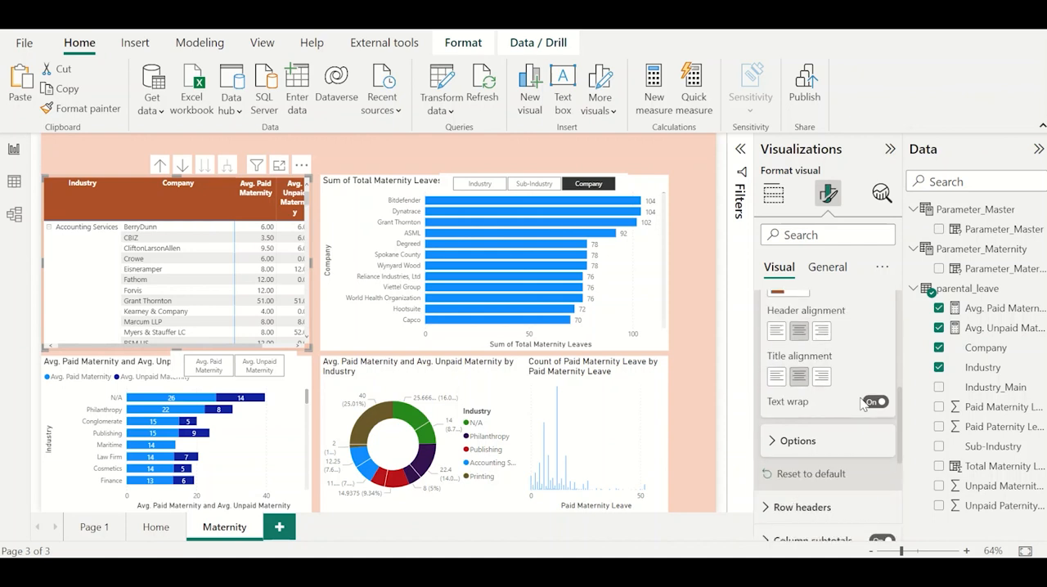
scroll(860, 402, down, 4)
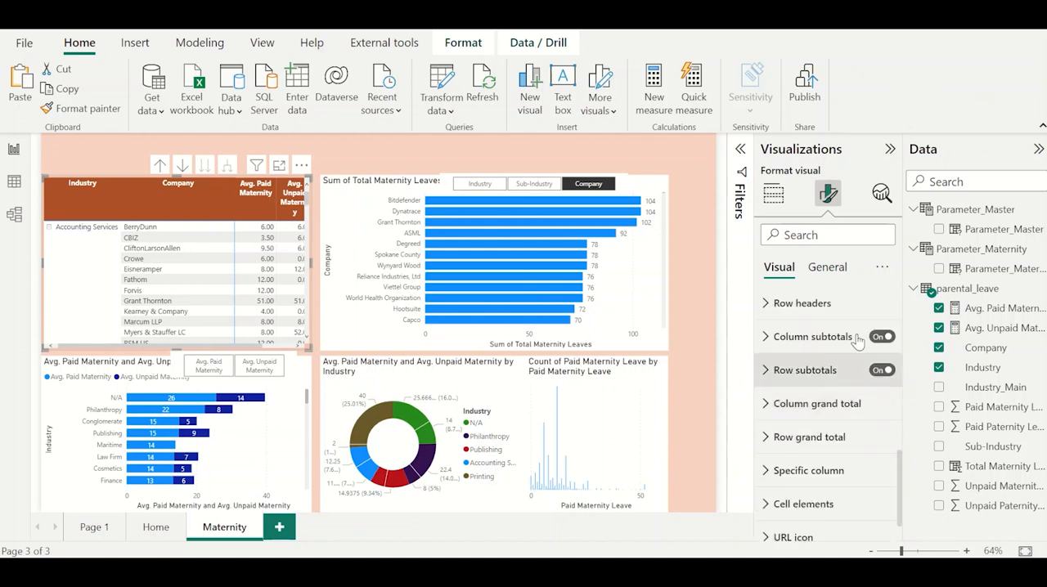
click(827, 266)
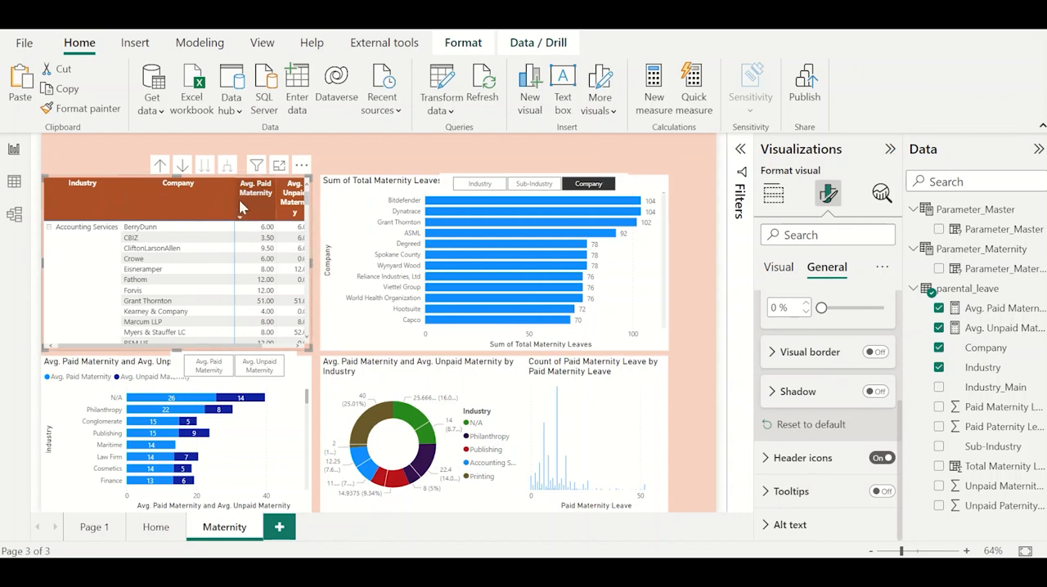
drag(311, 263, 347, 270)
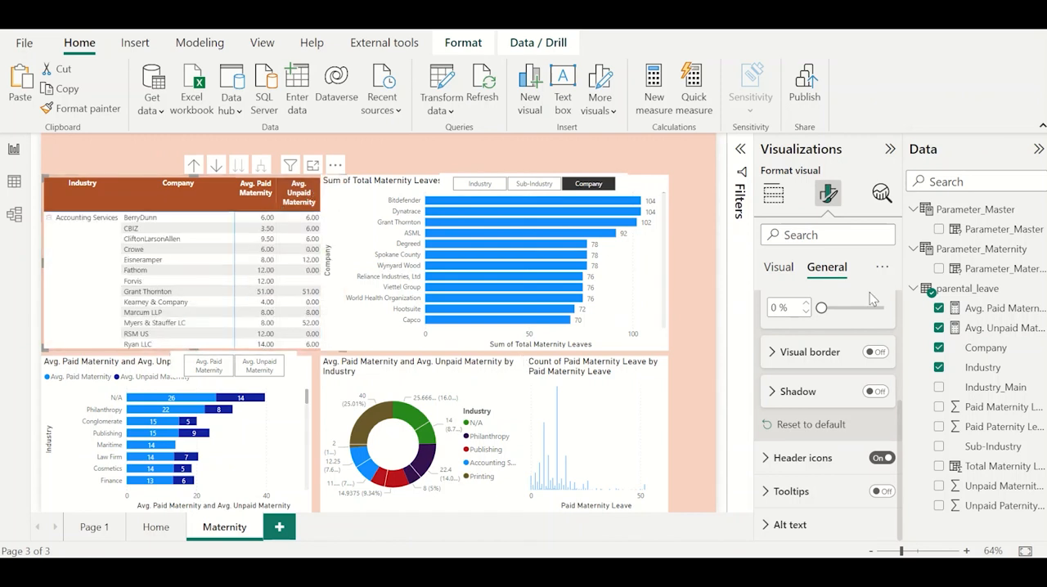
Turn on the matrix's shadow effect with an Inside offset and Center position.
scroll(830, 378, up, 3)
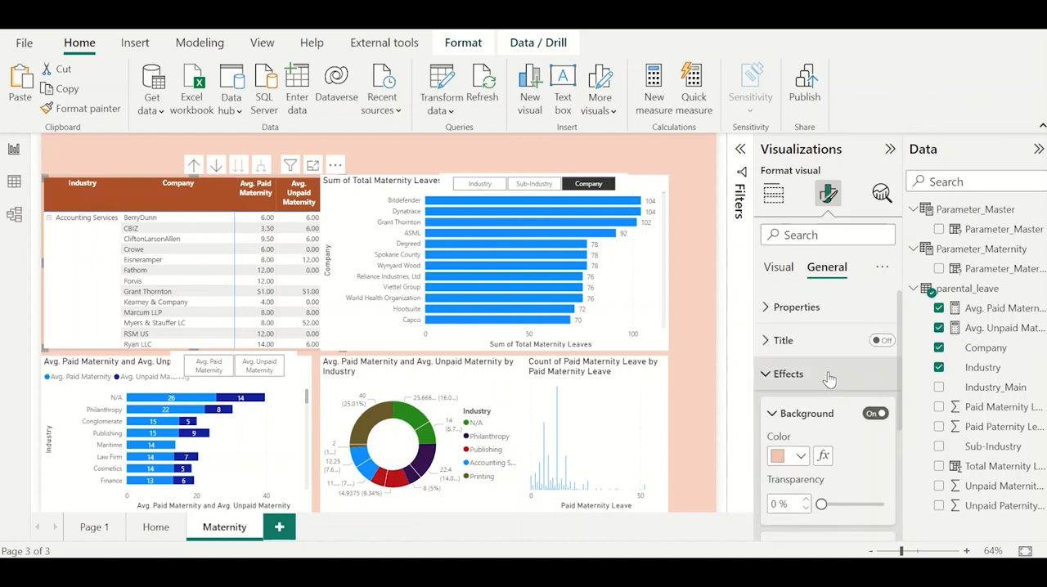
scroll(826, 458, down, 3)
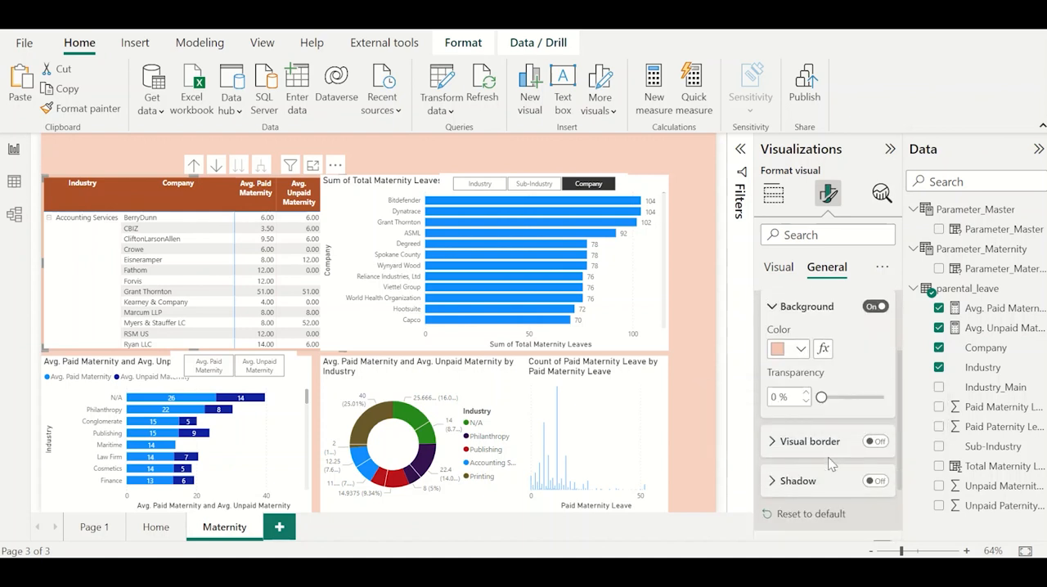
scroll(843, 463, down, 1)
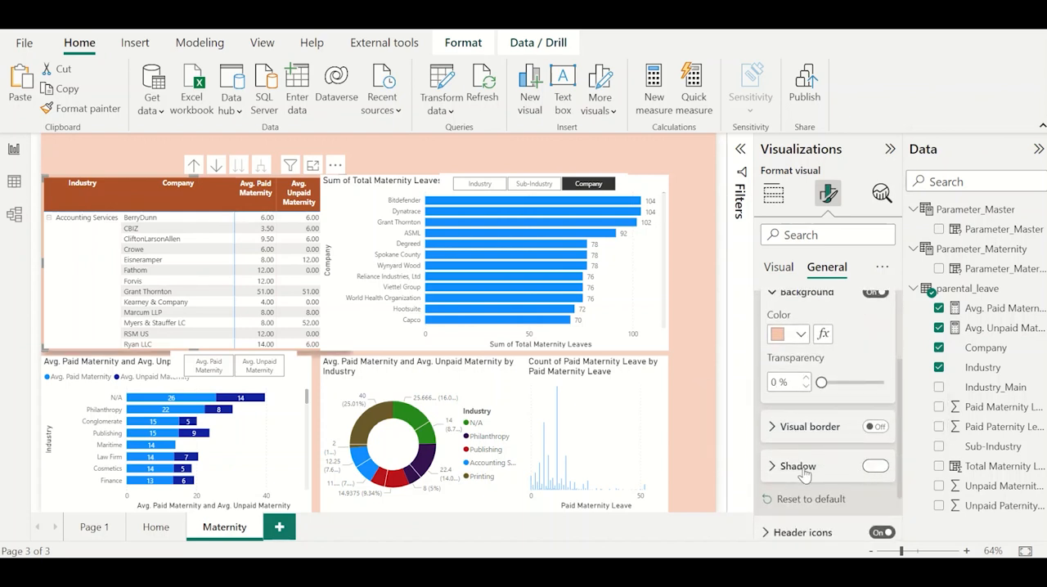
click(872, 466)
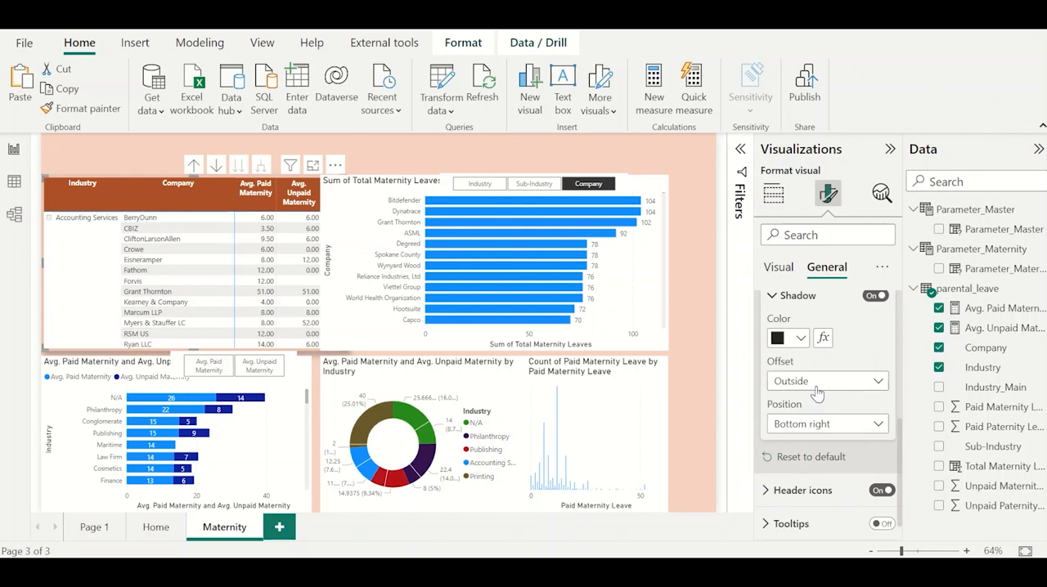
click(818, 384)
click(815, 422)
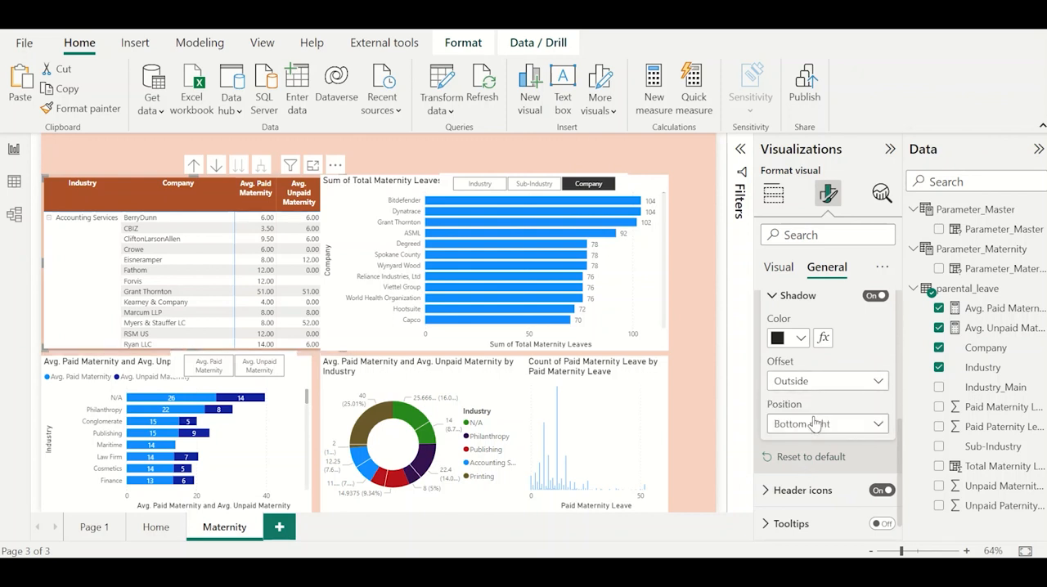
click(818, 424)
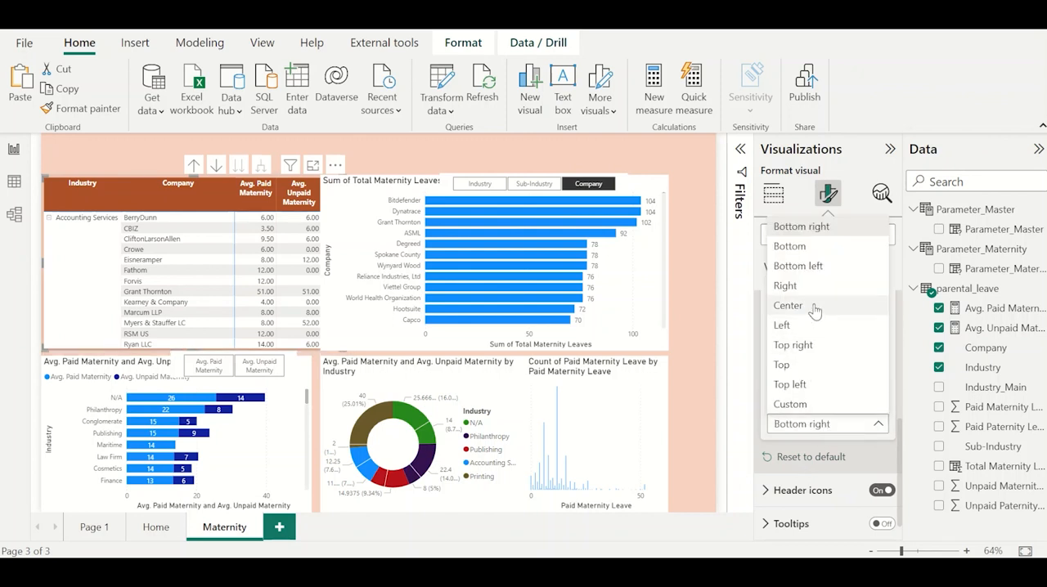
click(815, 306)
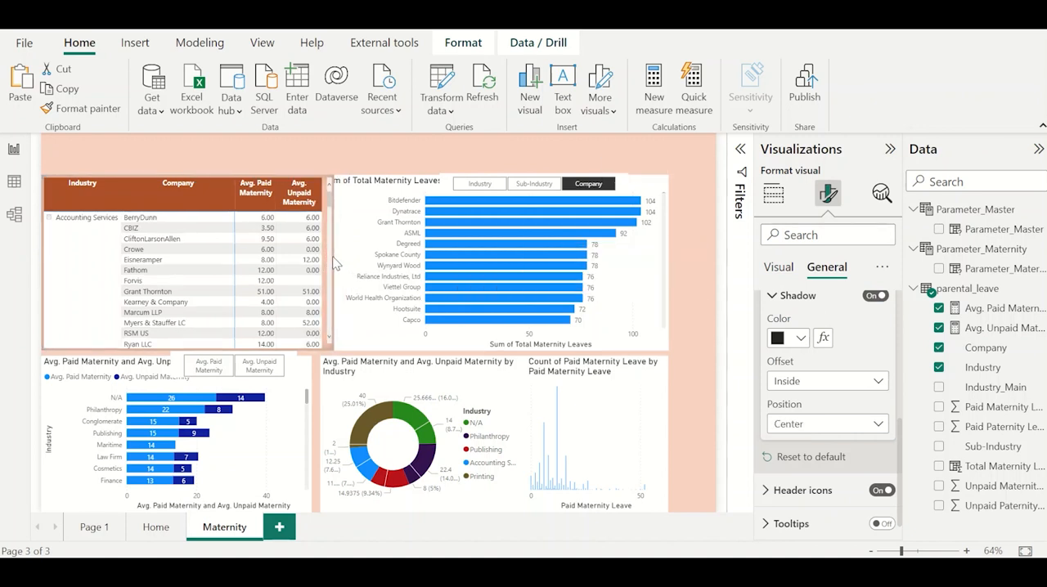
Nudge the Total Maternity Leaves bar chart slightly to the right, away from the widened matrix.
click(353, 205)
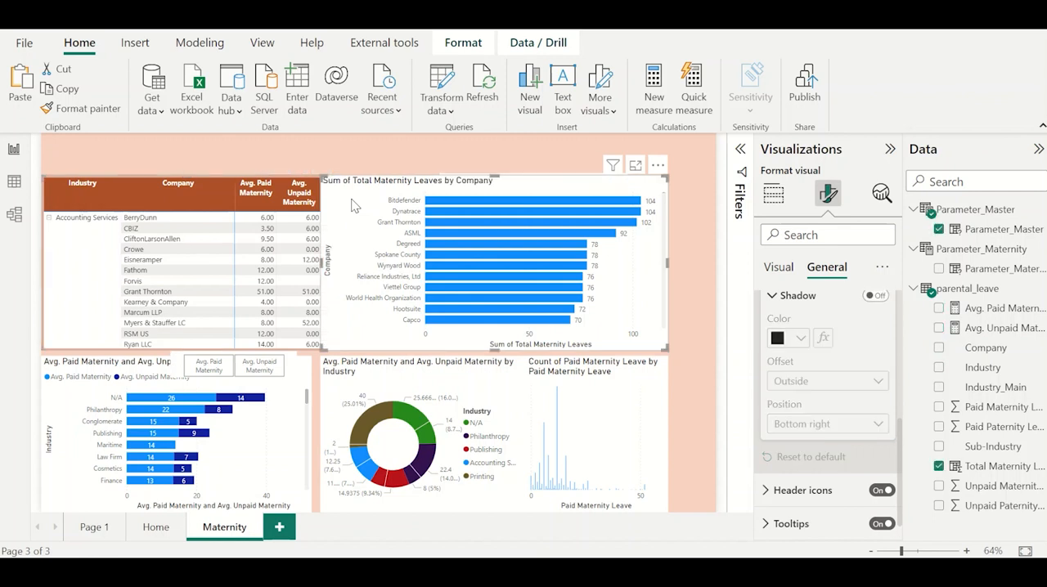
key(Right)
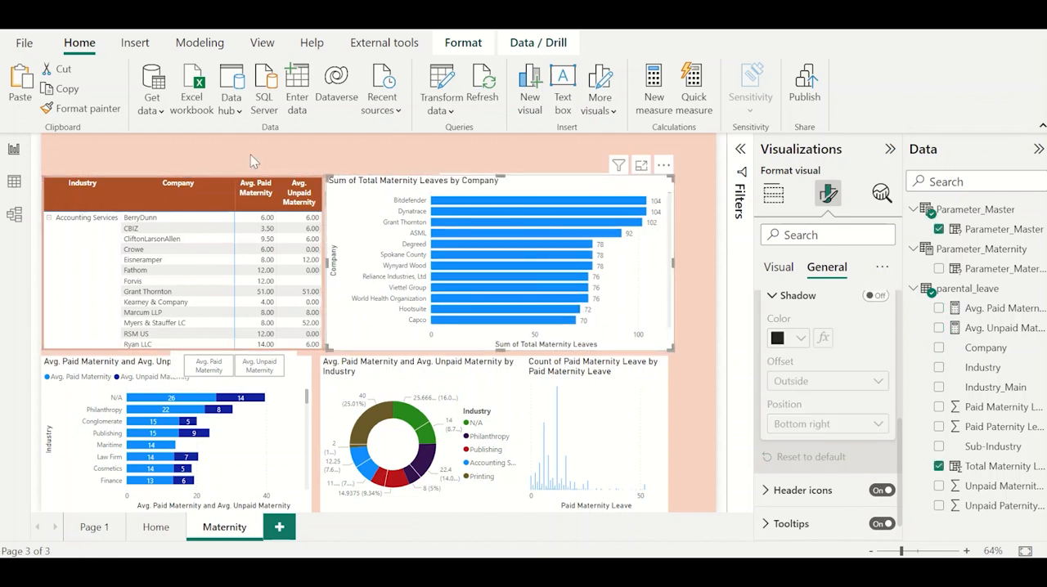
click(137, 153)
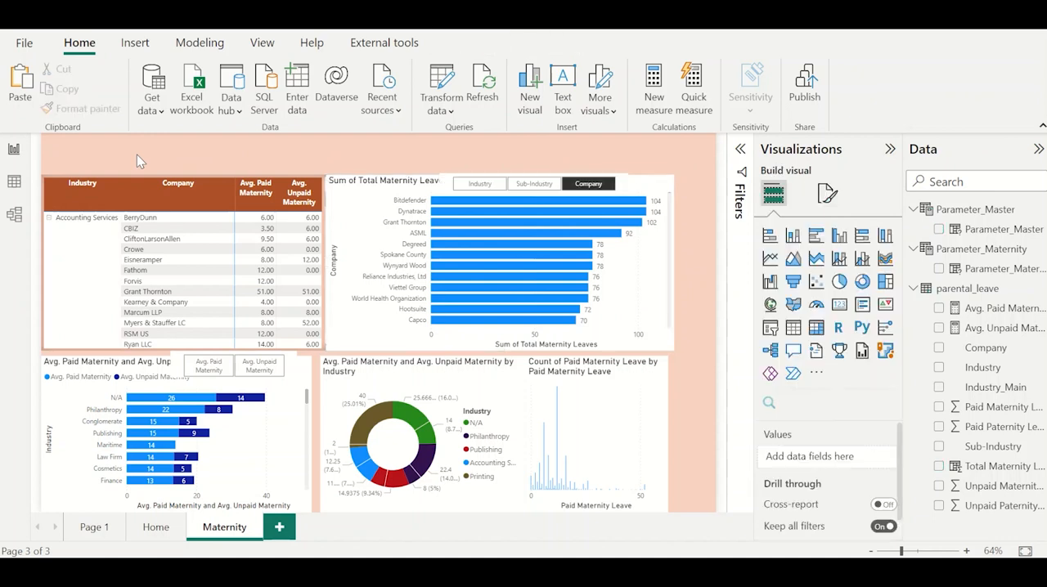
click(342, 258)
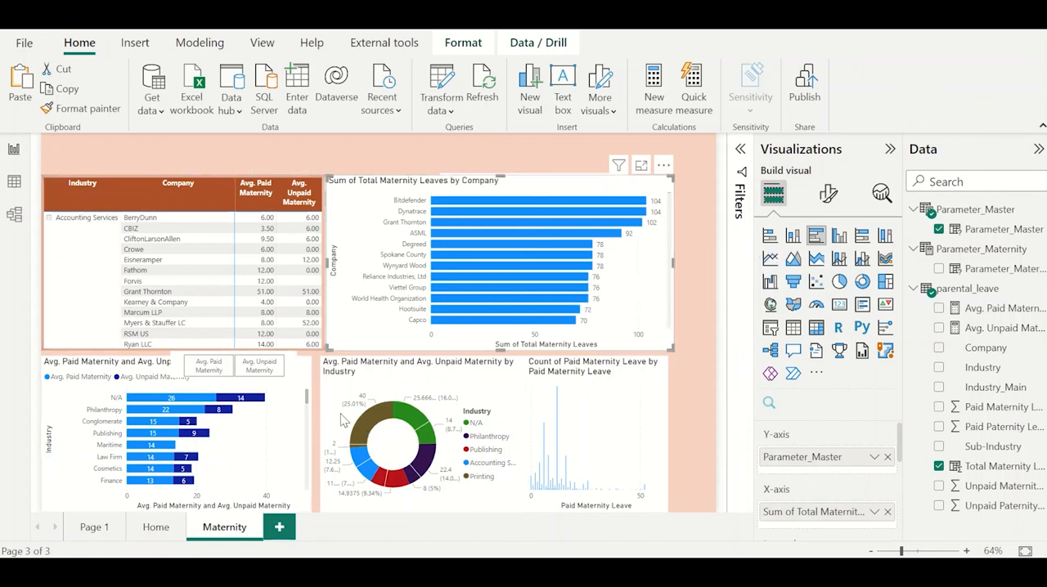
Duplicate the Maternity page and rename the copy Paternity.
right_click(230, 533)
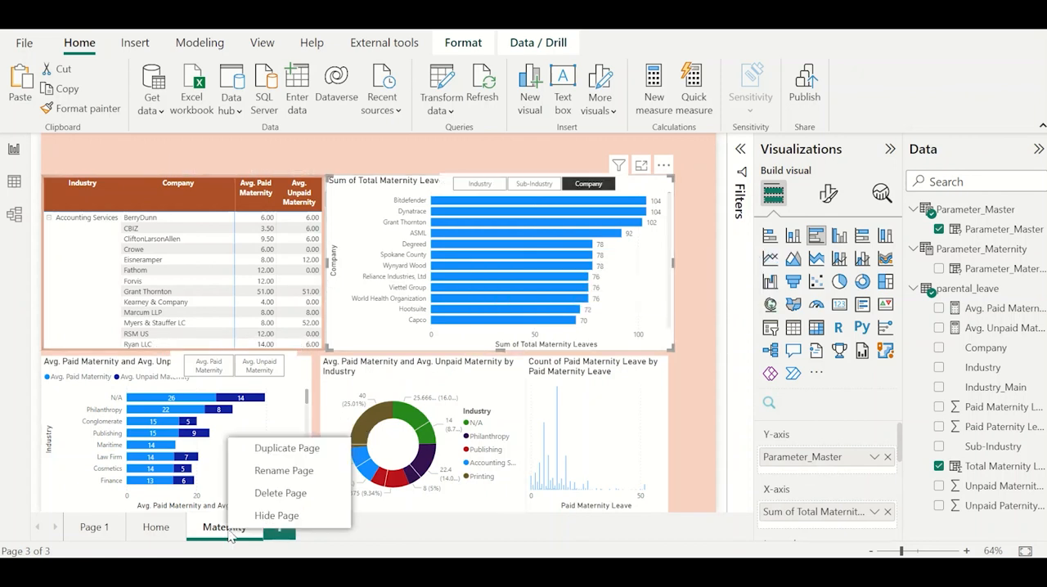
click(287, 450)
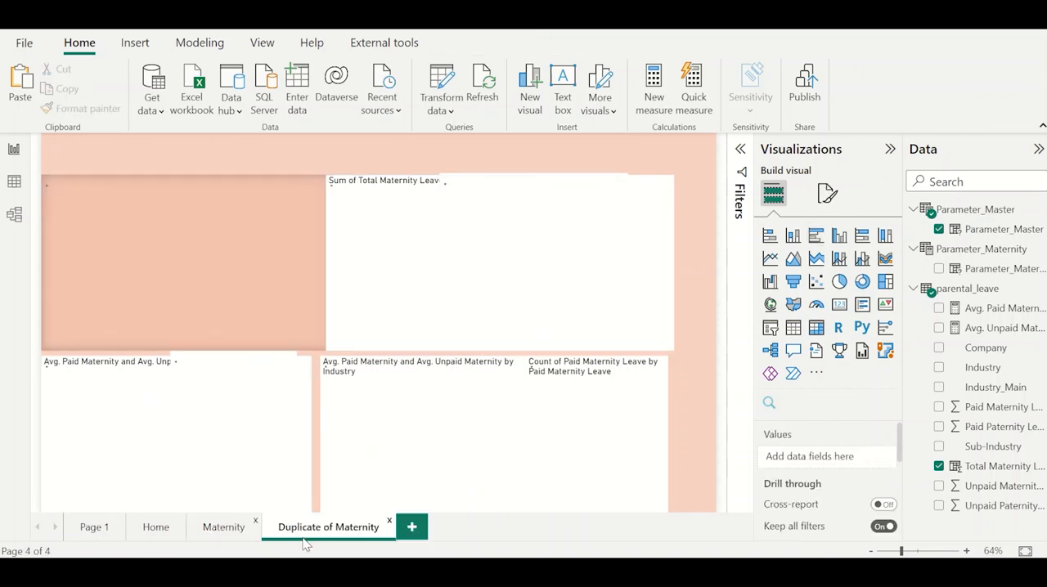
double_click(326, 529)
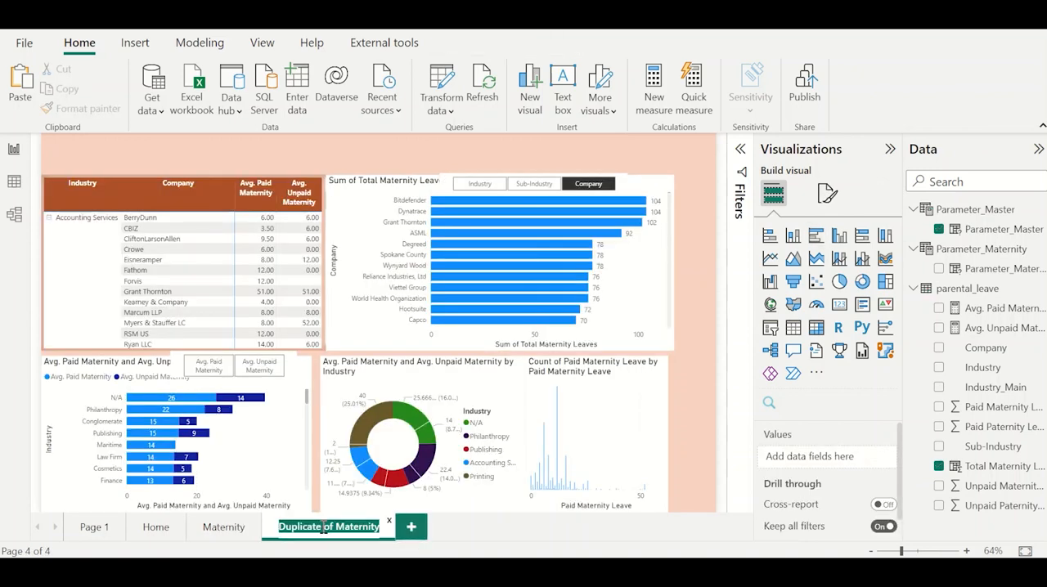
text(Paternity)
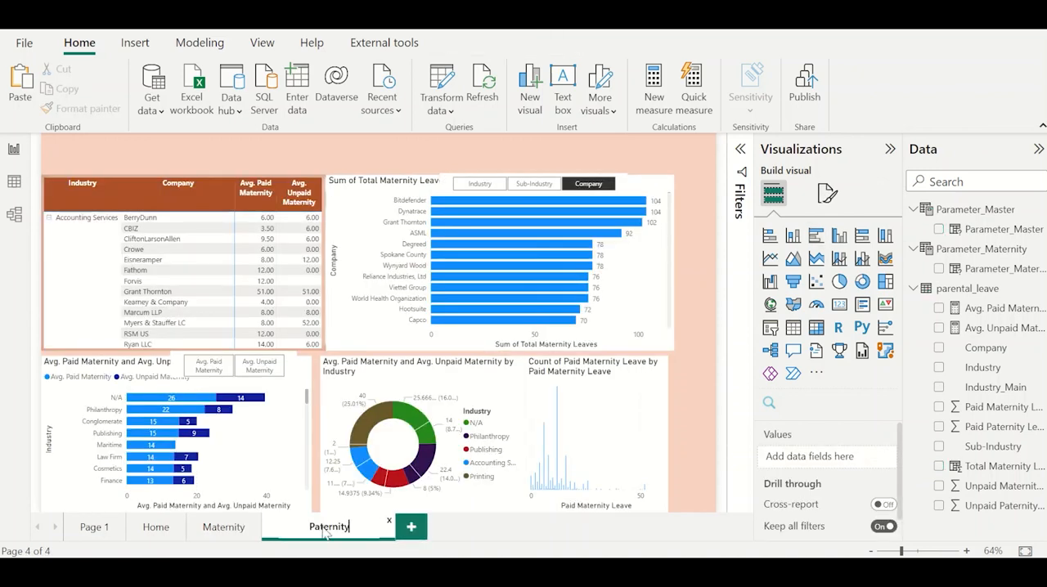
key(Return)
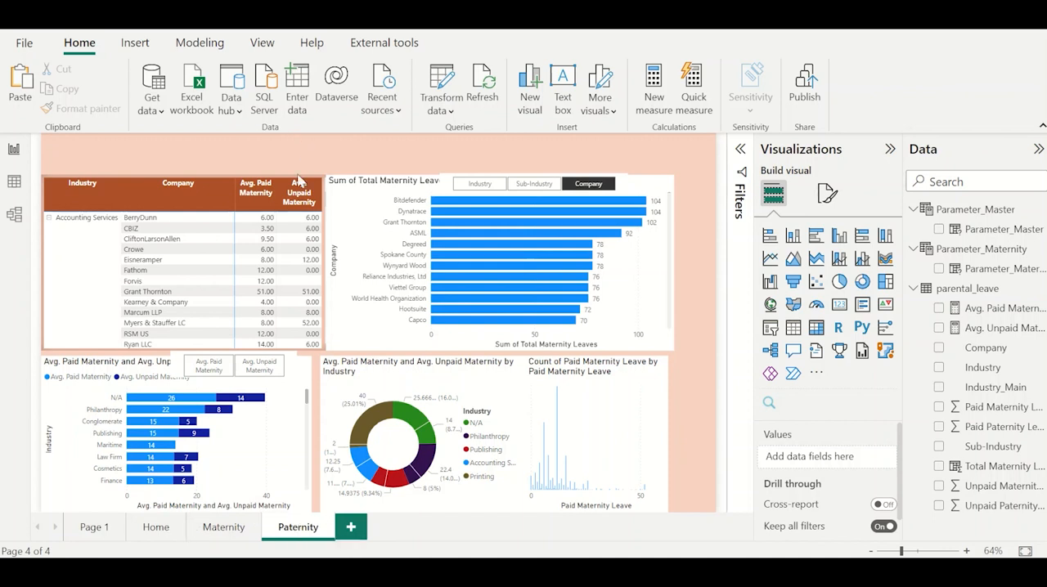
click(324, 270)
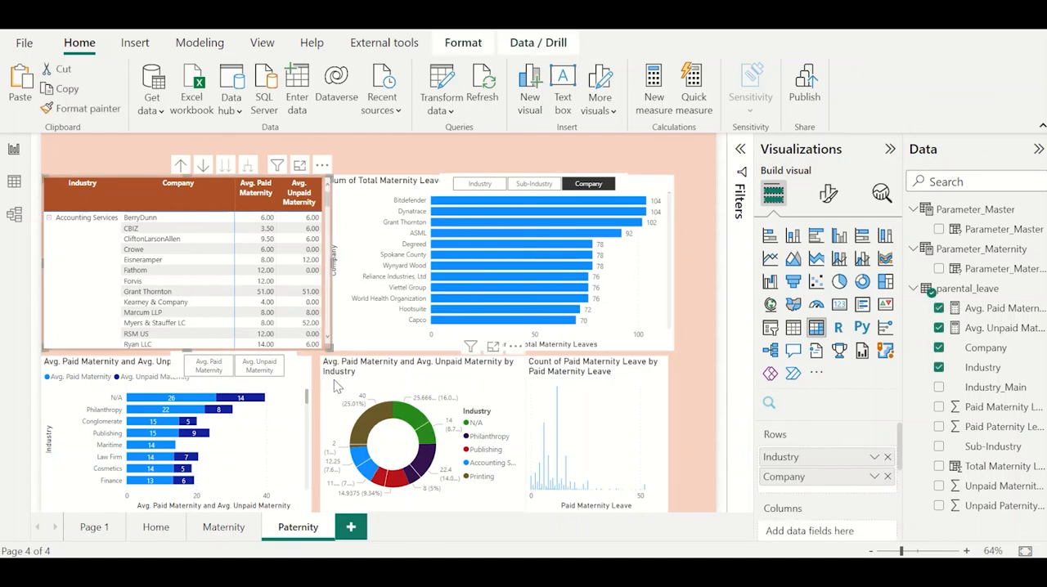
click(237, 532)
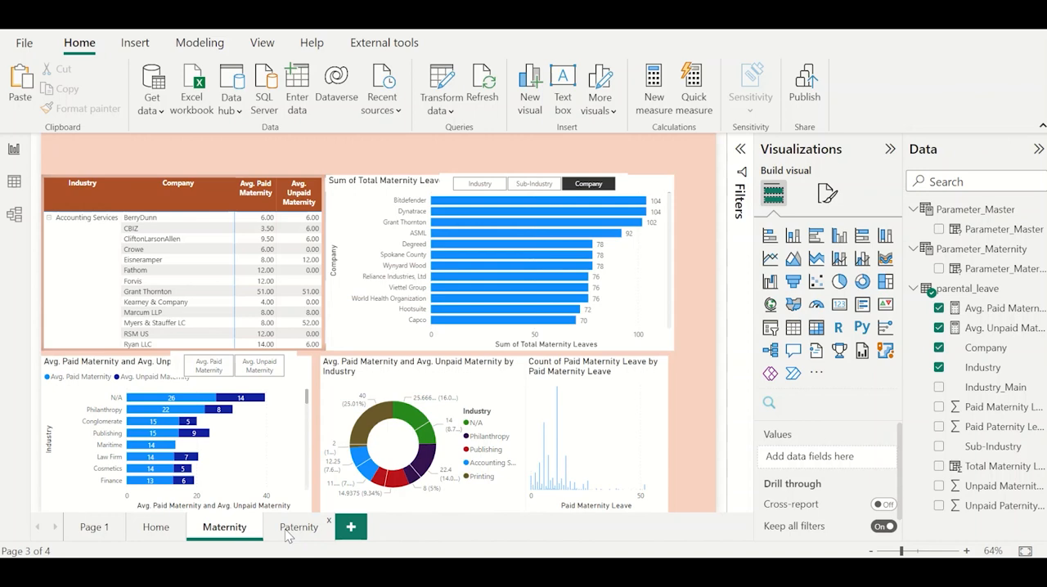
click(294, 530)
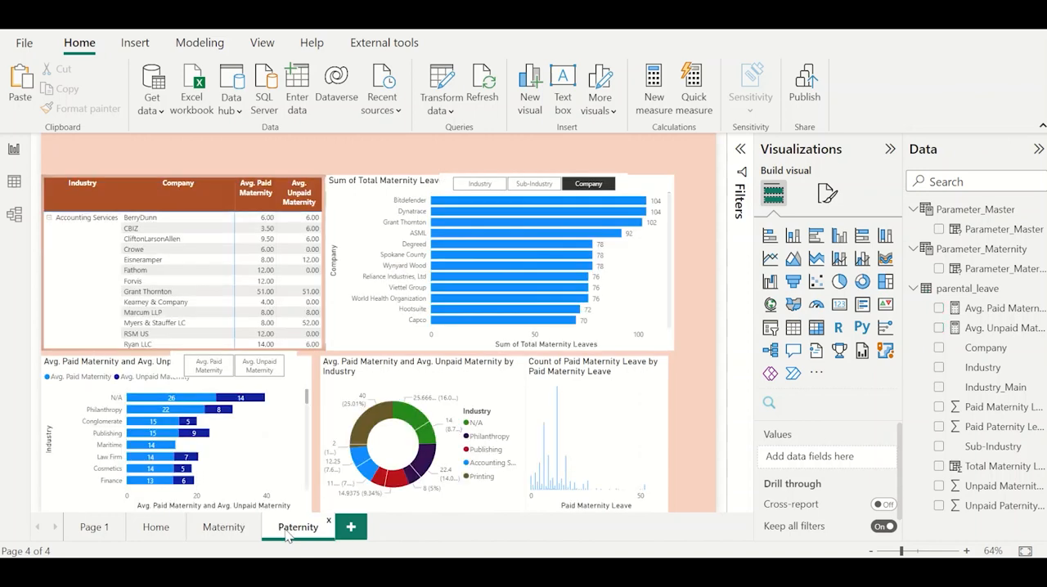
Insert a line shape from the basic shapes on the Maternity page.
click(221, 530)
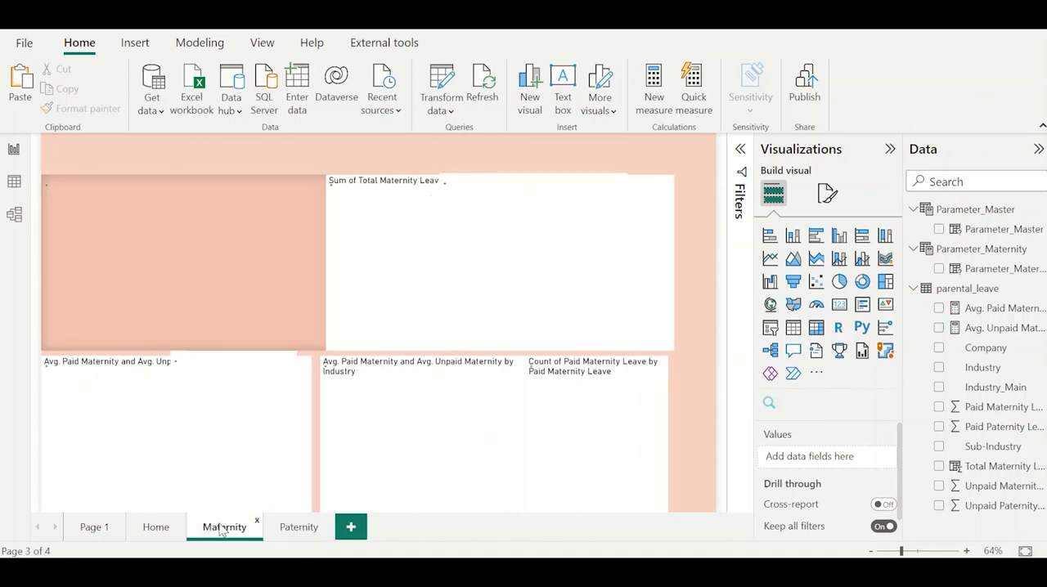
click(259, 160)
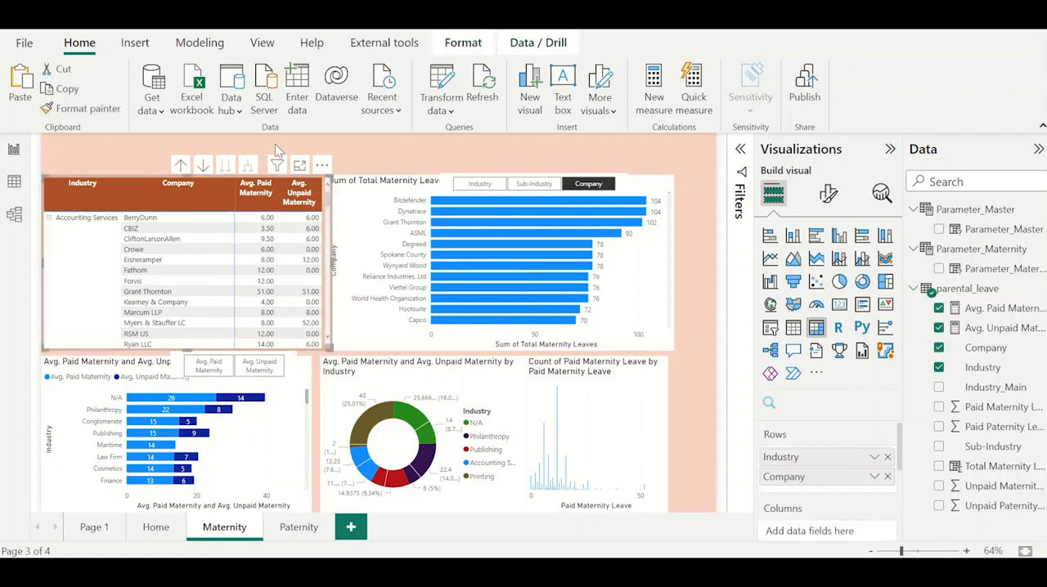
click(135, 42)
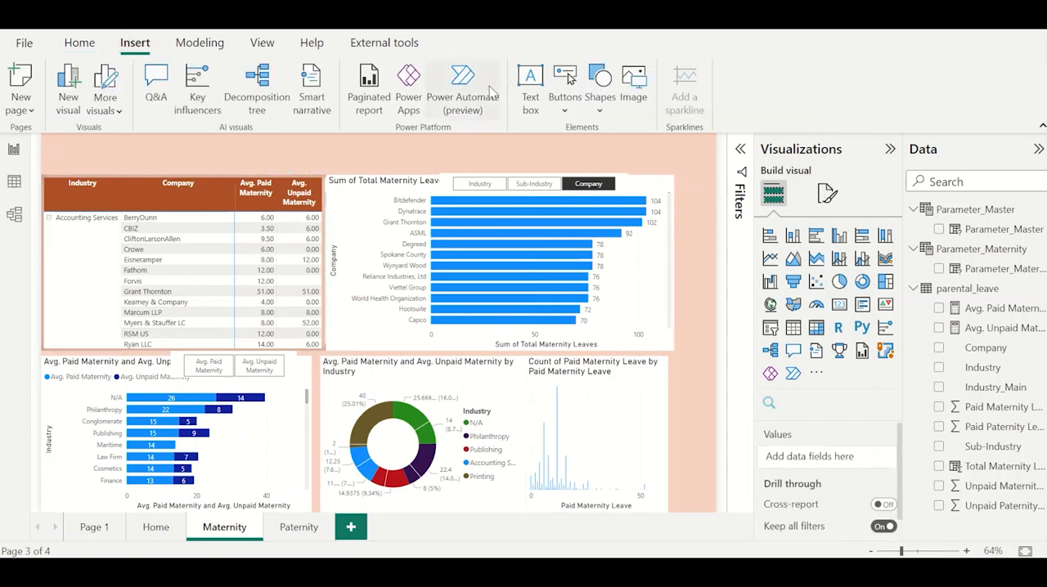
click(600, 86)
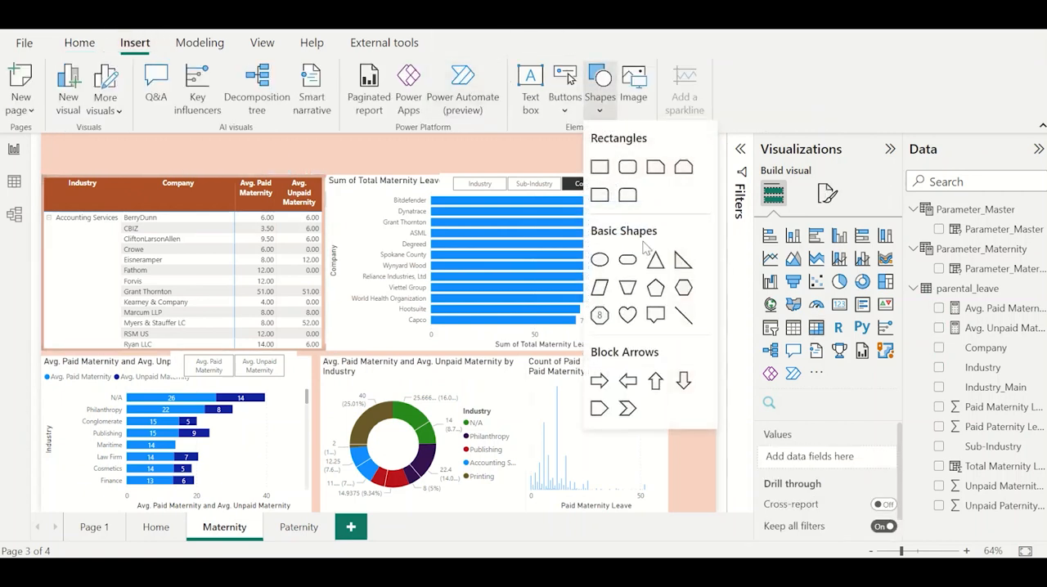
click(683, 315)
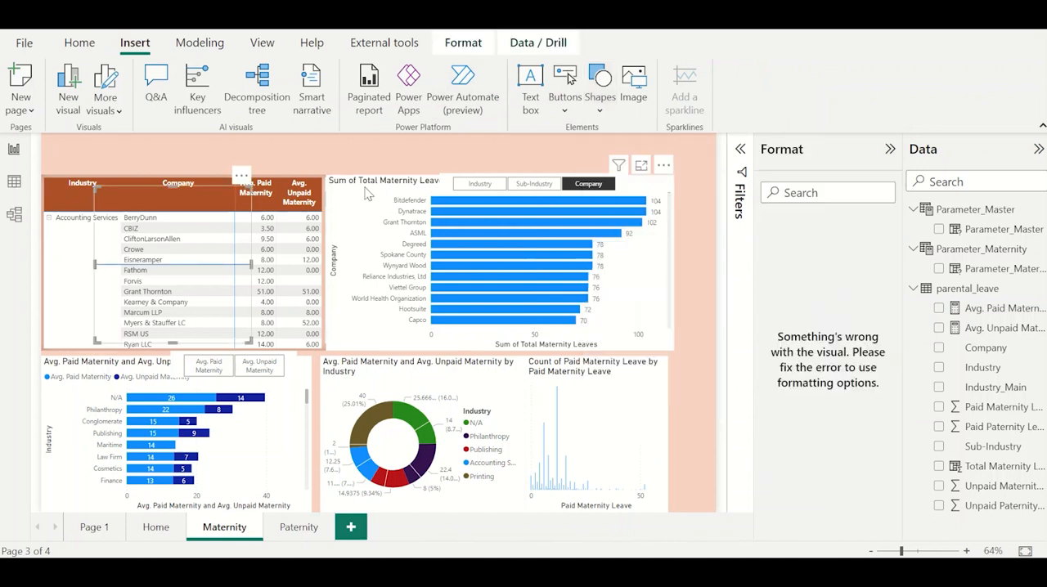
Move the line shape to the page header and stretch it across the full page width just above the visuals.
drag(152, 213, 101, 159)
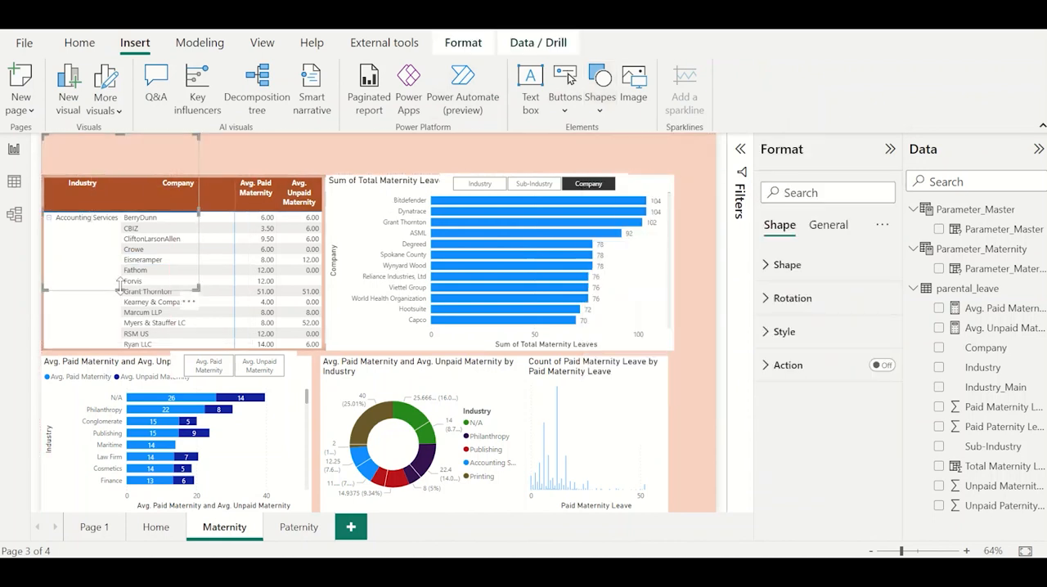
drag(120, 288, 713, 170)
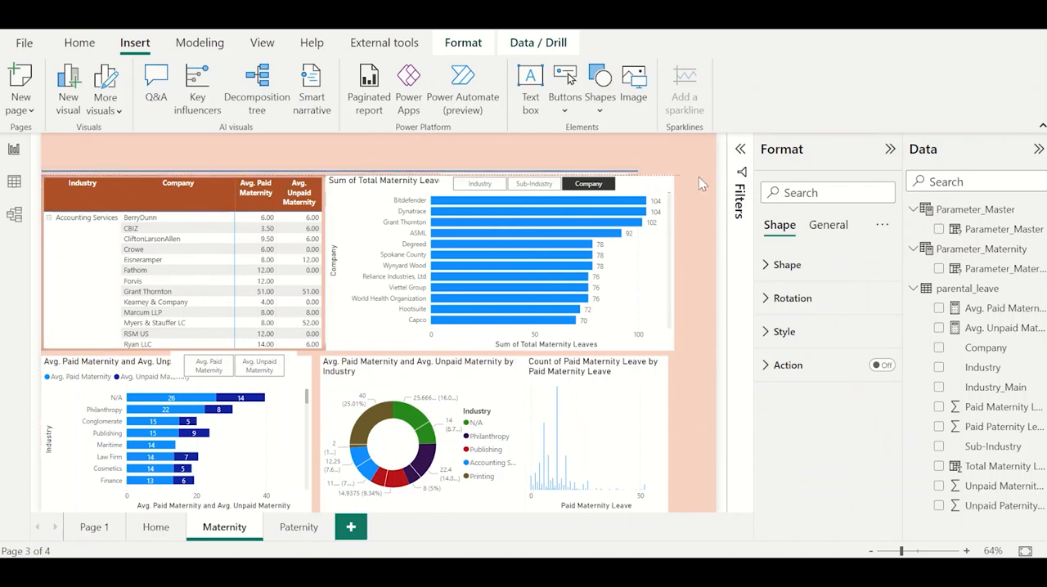
click(512, 144)
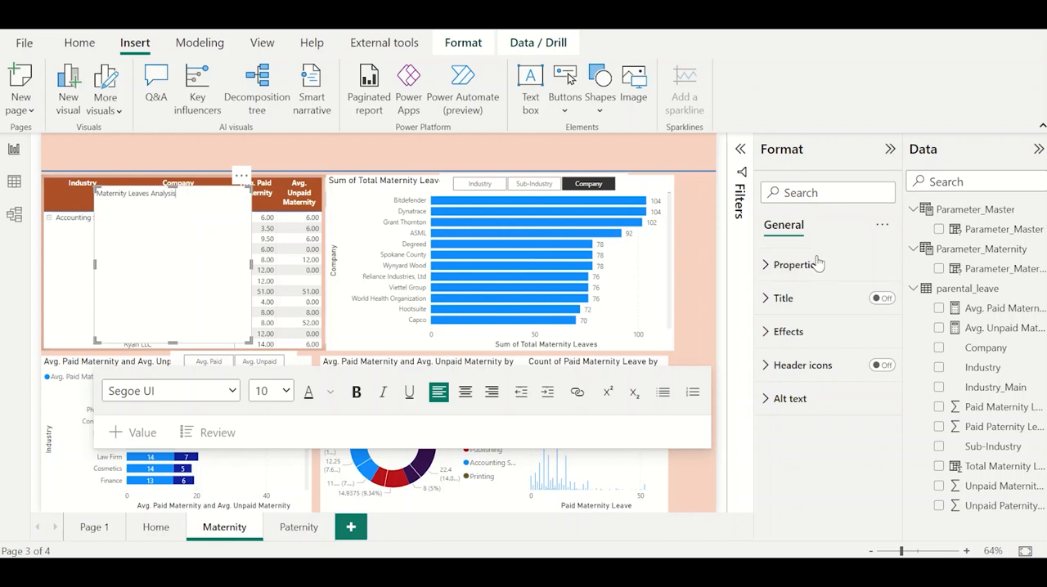
Turn off the background of the "Maternity Leaves Analysis" text box and shrink its height to about one line.
click(809, 331)
click(874, 371)
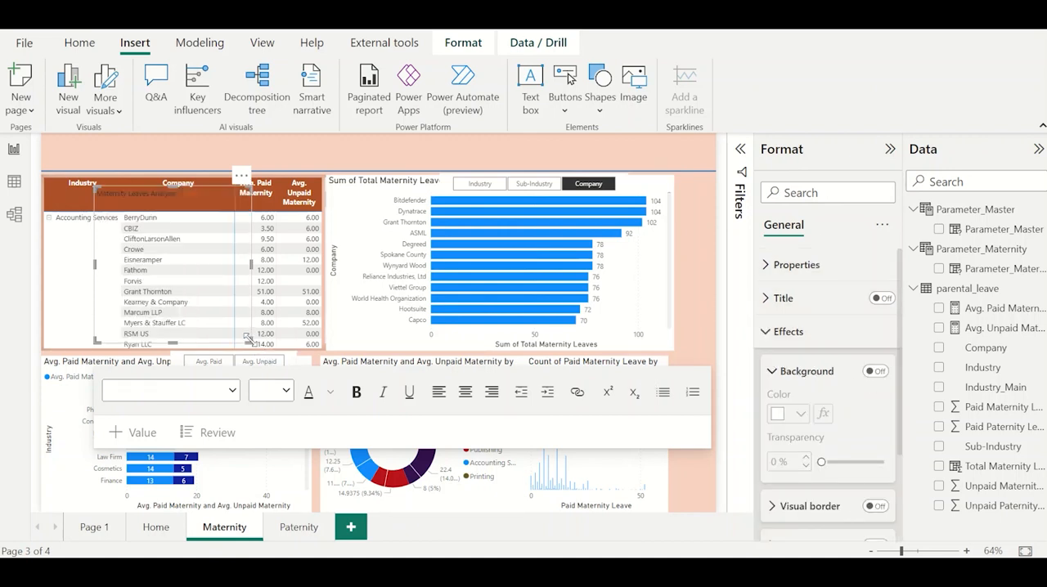
drag(250, 341, 261, 205)
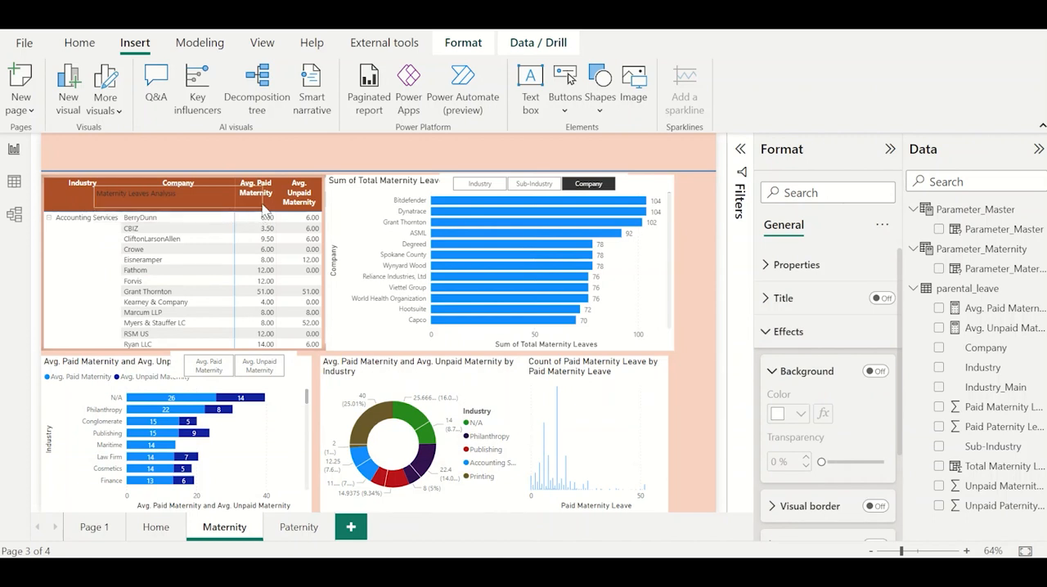
Make the whole "Maternity Leaves Analysis" title text bold.
triple_click(160, 193)
click(356, 256)
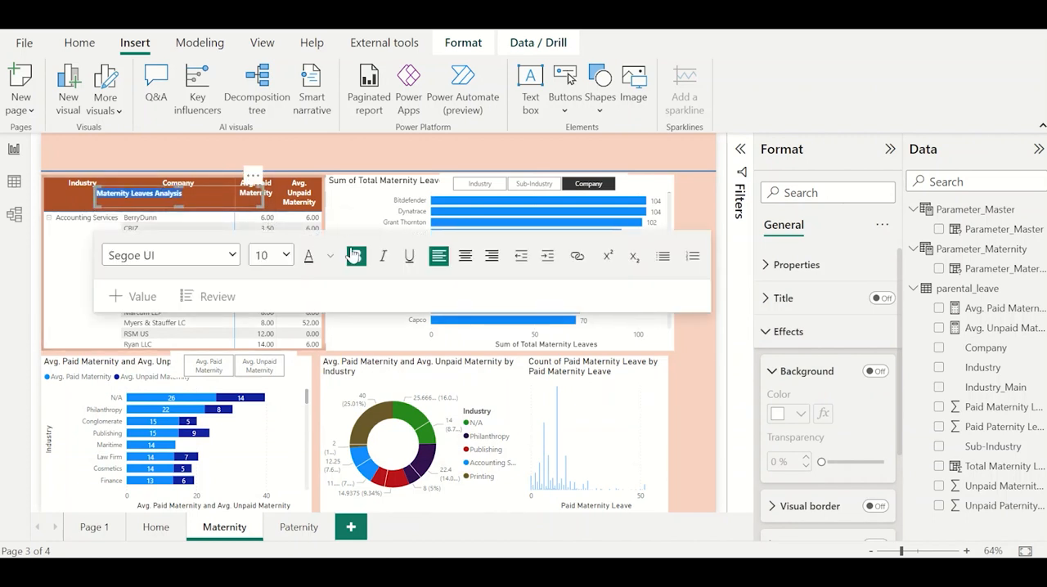
Try font sizes 18 and 20 on the title text.
click(330, 257)
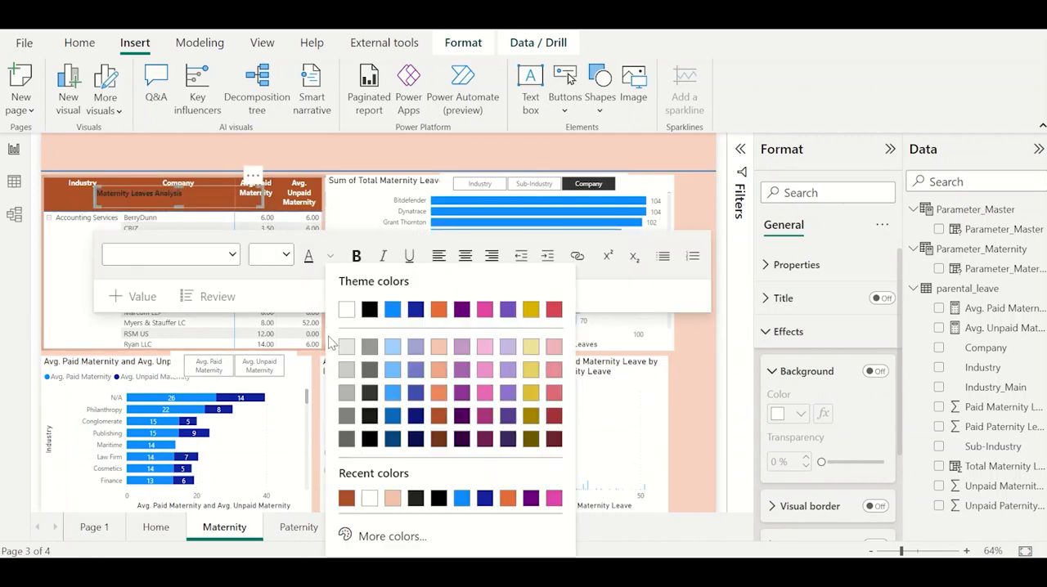
click(286, 255)
click(287, 254)
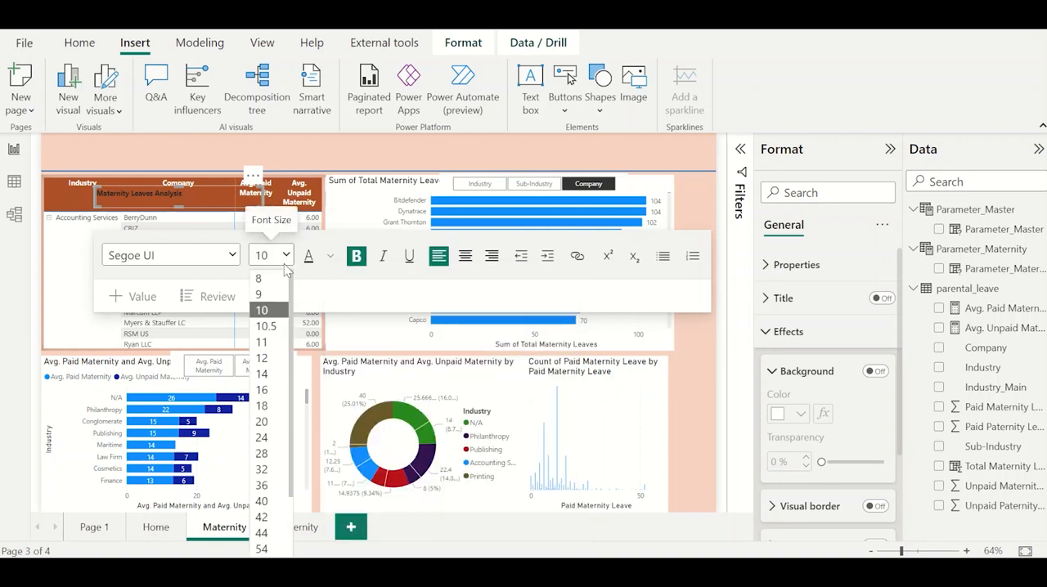
click(270, 406)
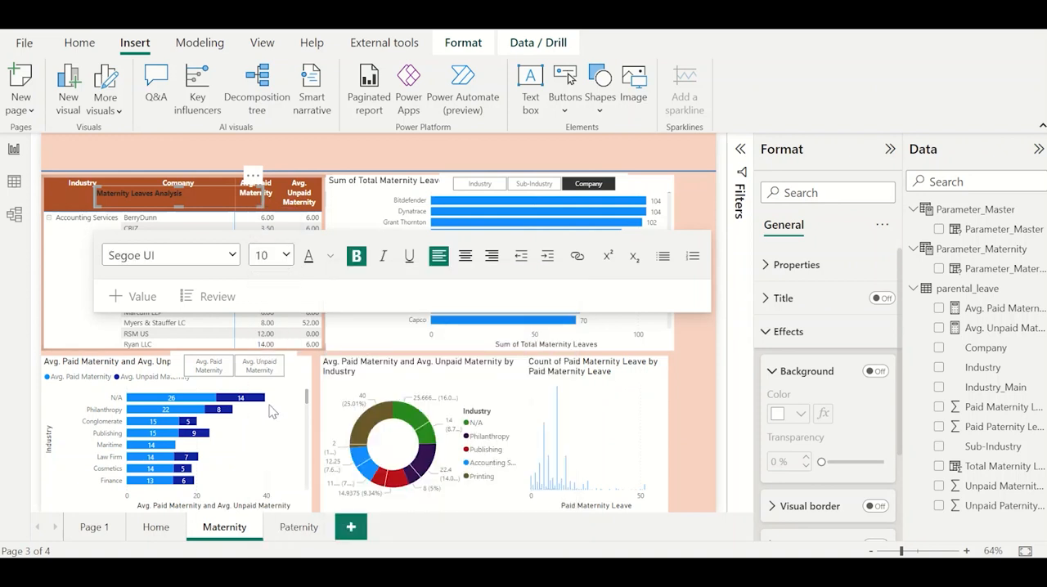
click(285, 255)
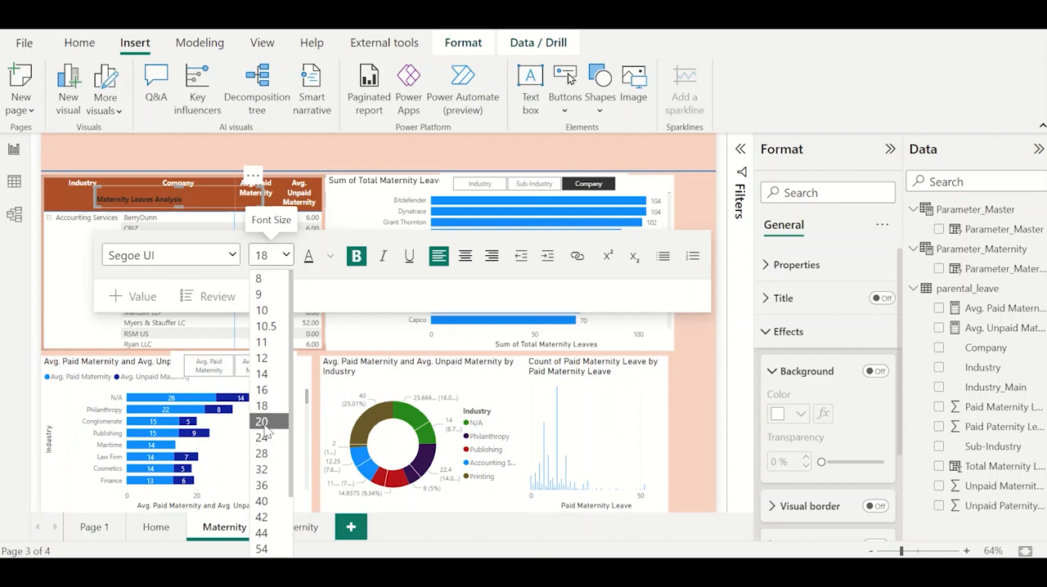
click(264, 422)
triple_click(174, 203)
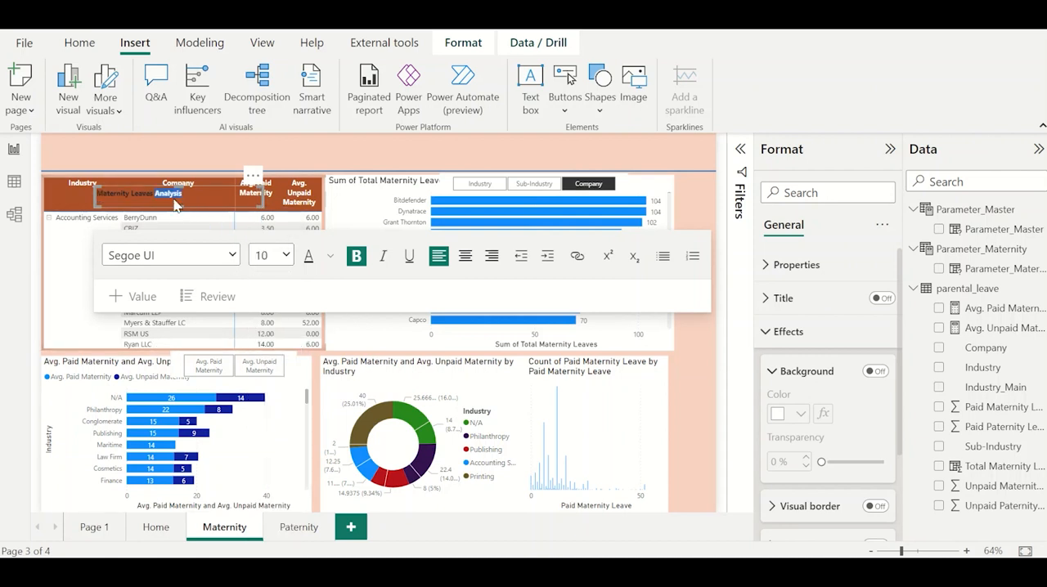
Select the entire title text and set its font size to 20.
click(234, 193)
triple_click(234, 193)
click(285, 255)
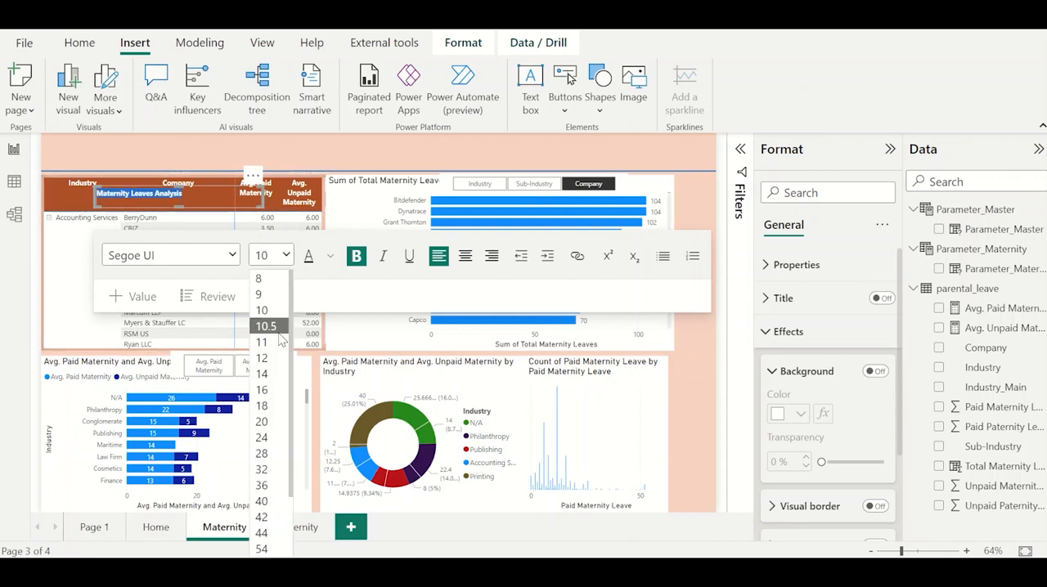
click(270, 422)
Move the title text box into the header band above the line and widen it to fit the full title.
click(296, 159)
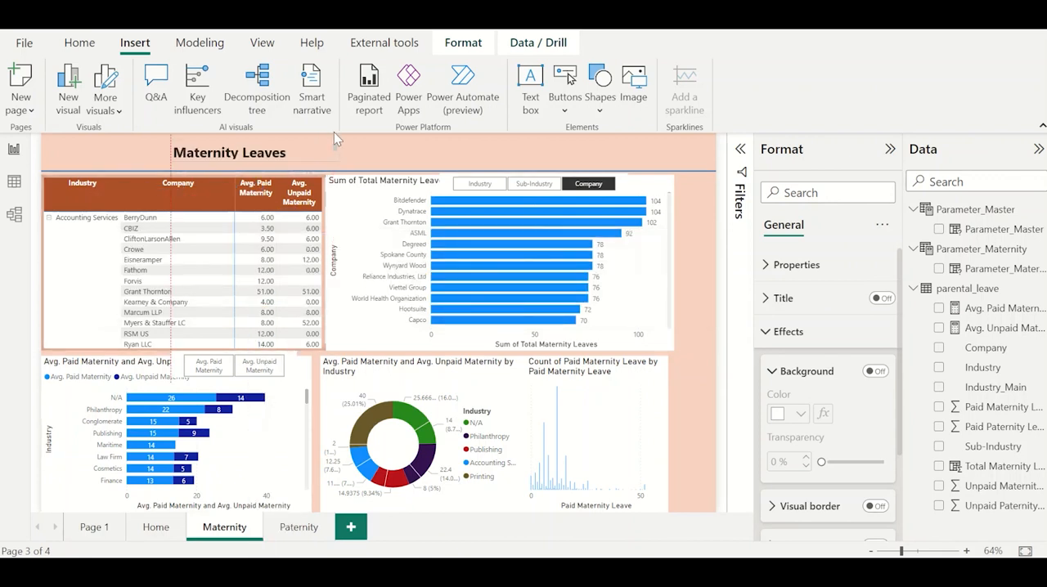
drag(334, 132, 387, 131)
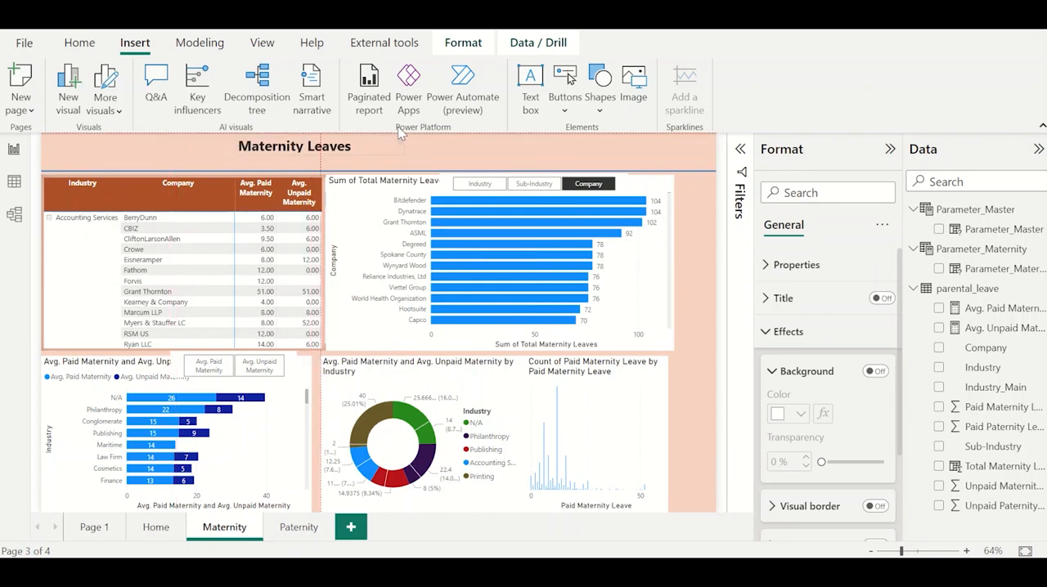
double_click(400, 134)
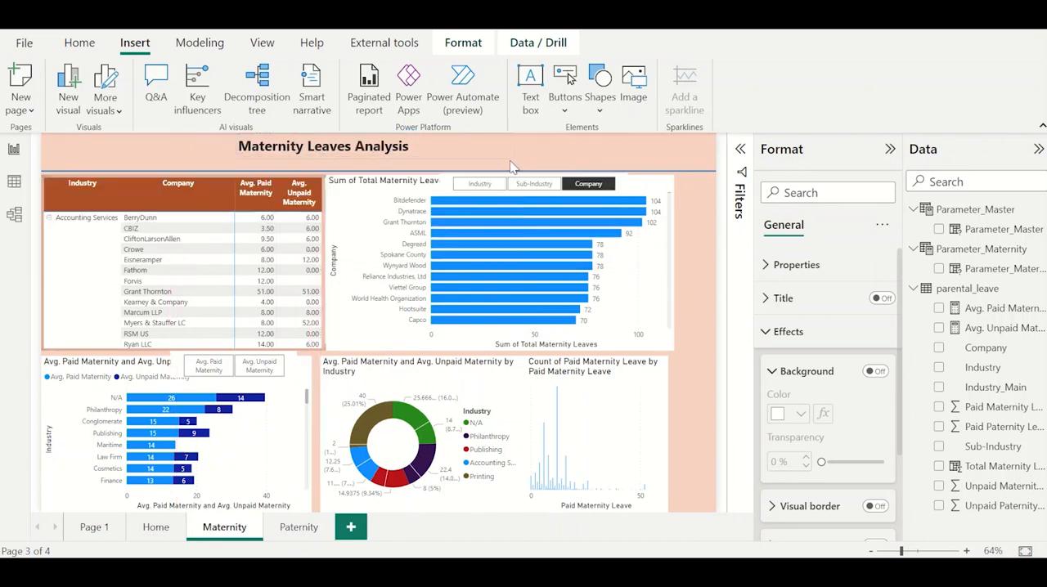
click(400, 148)
click(529, 143)
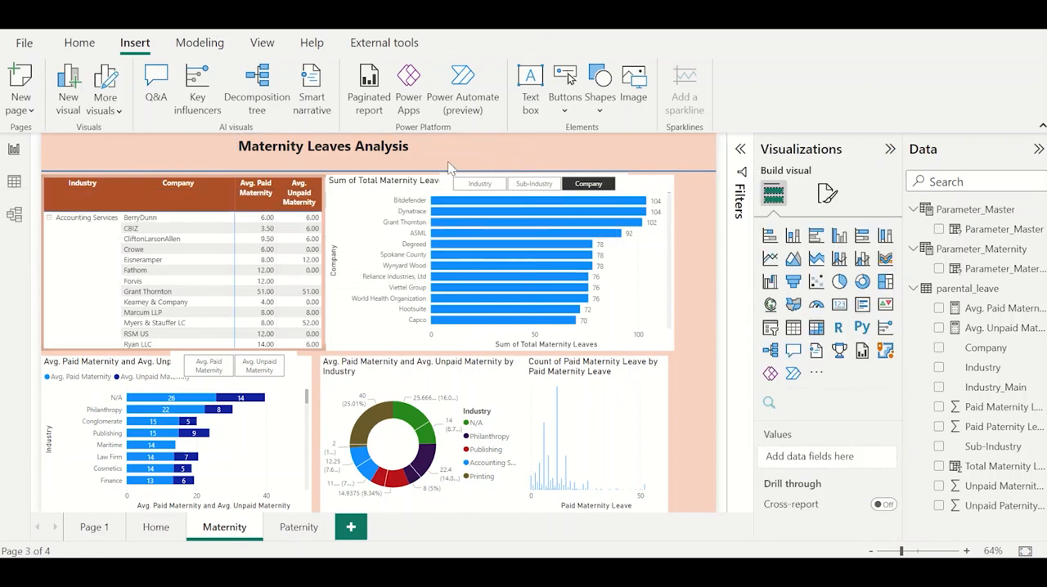
Shift the title text box right to roughly the page's center and nudge it slightly down toward the line.
click(385, 146)
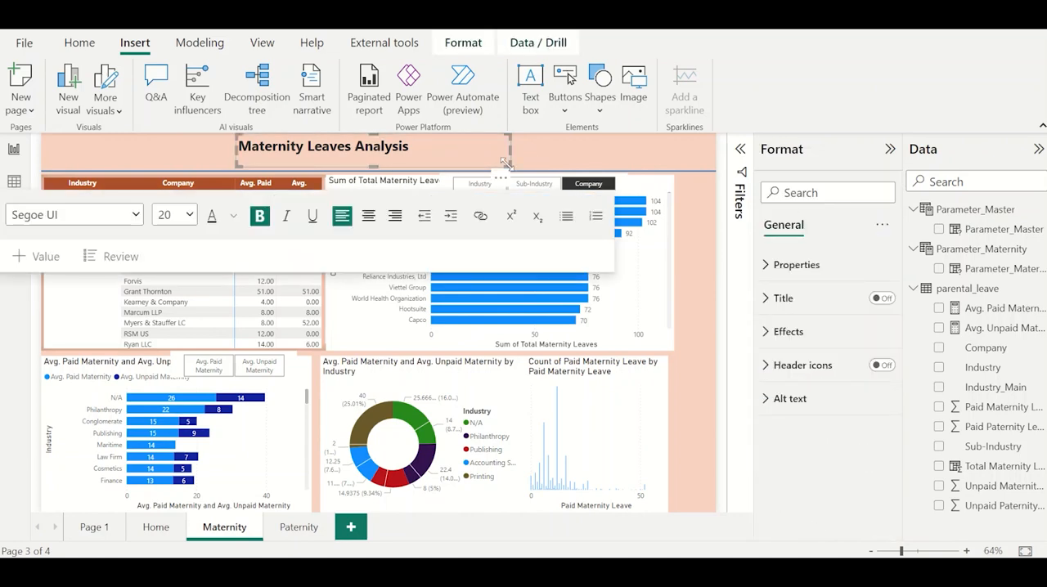
drag(502, 177, 562, 180)
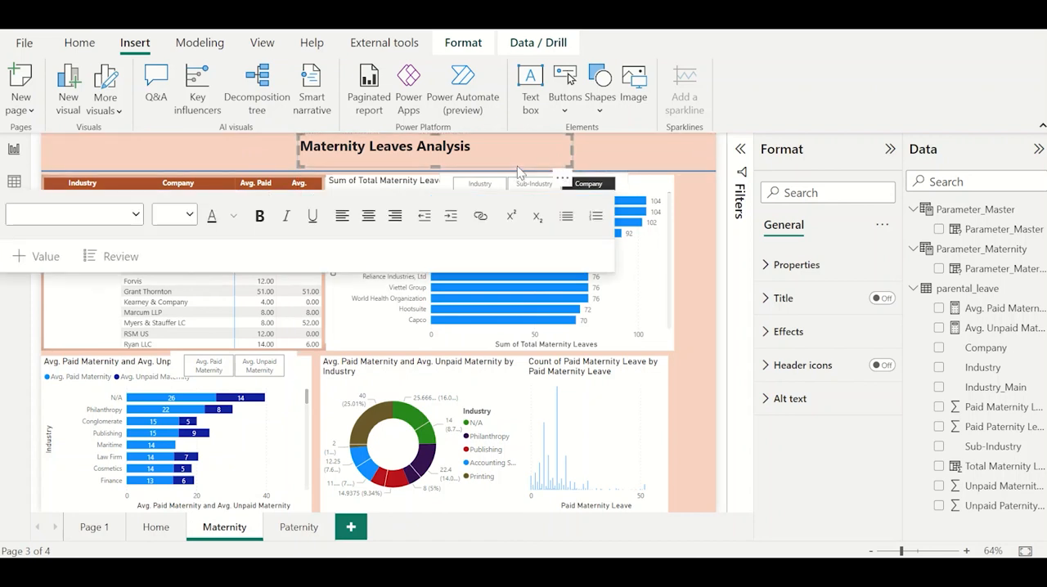
click(608, 136)
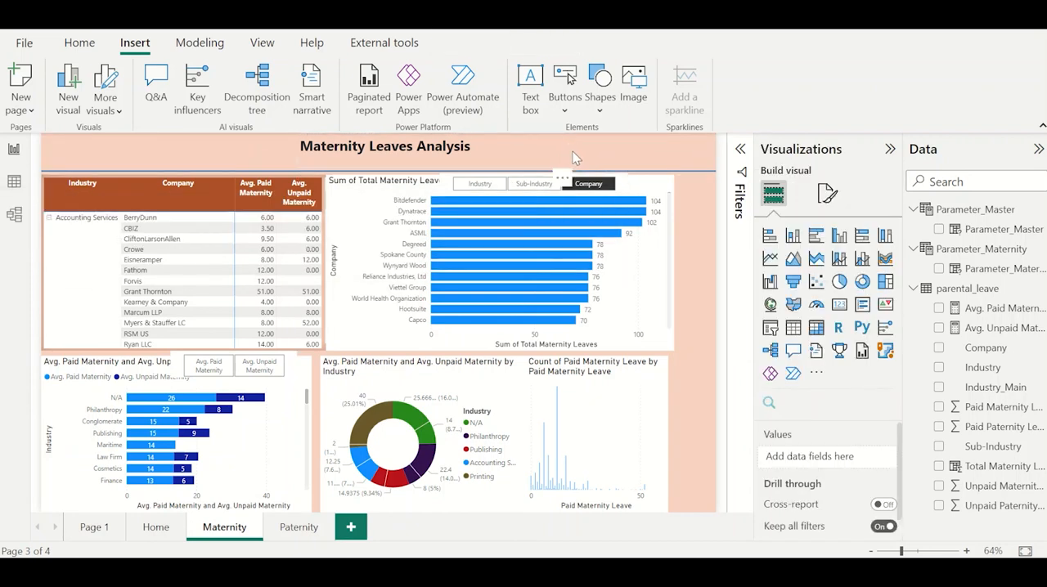
click(572, 151)
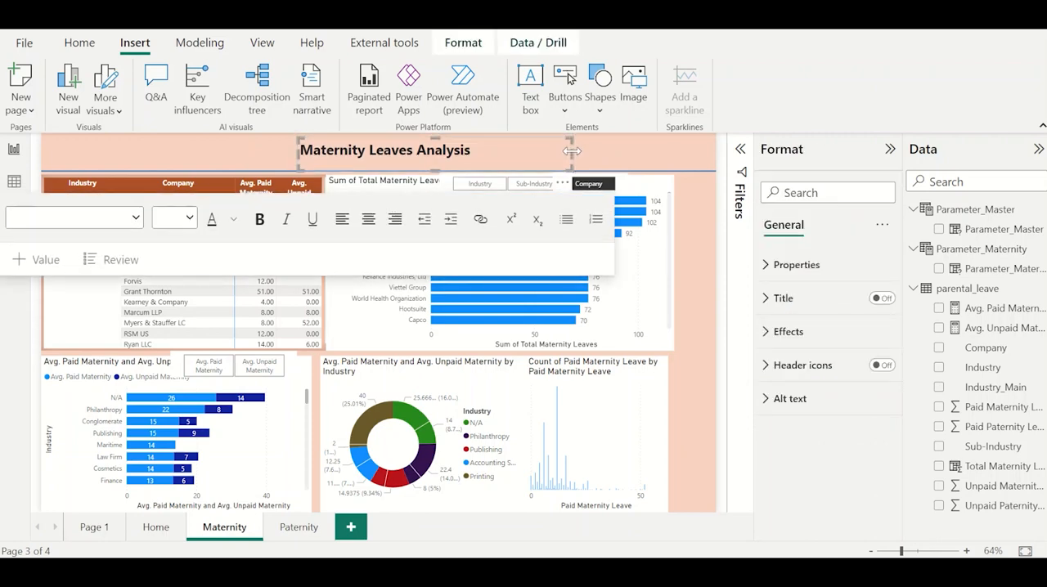
click(630, 152)
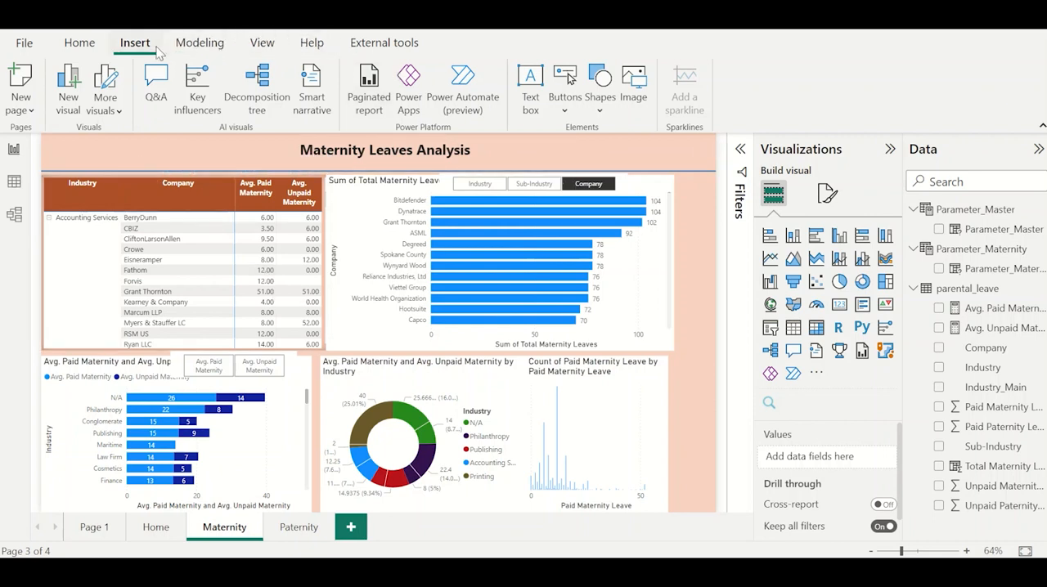
Insert a small rounded rectangle in the header band to the left of the title and fill it with grey.
click(601, 111)
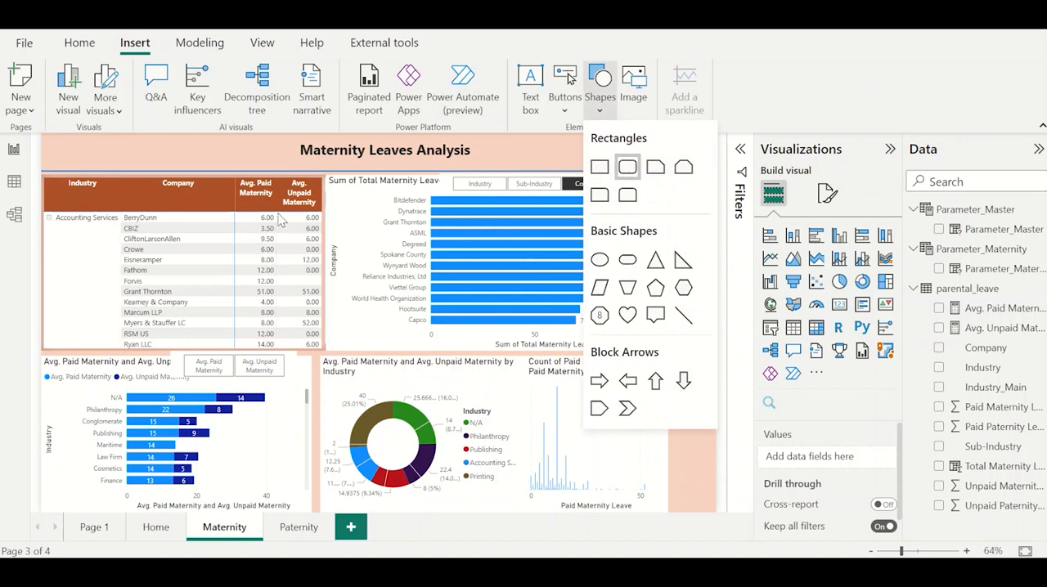
click(627, 167)
drag(246, 343, 108, 155)
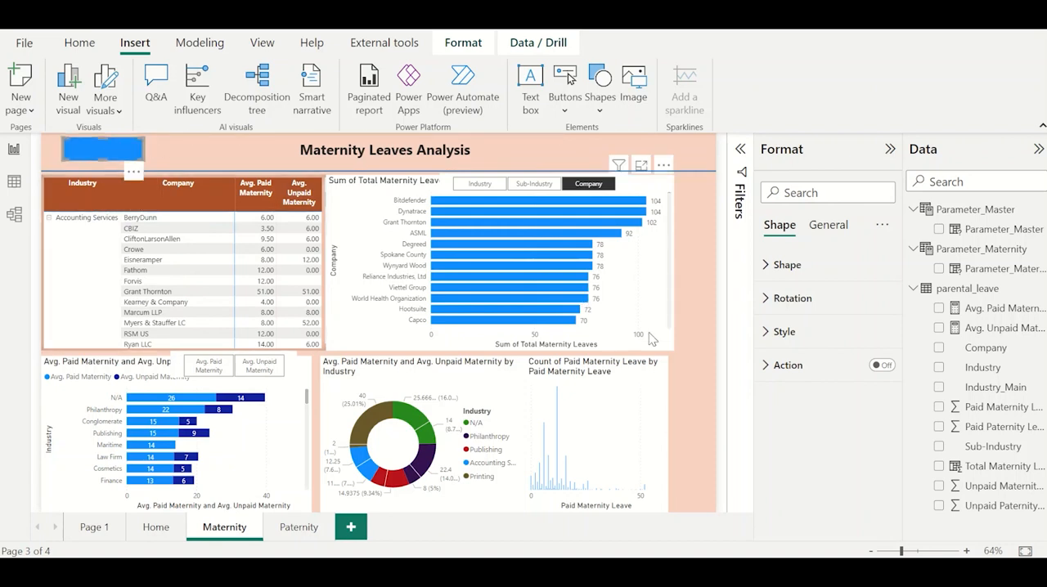
click(810, 334)
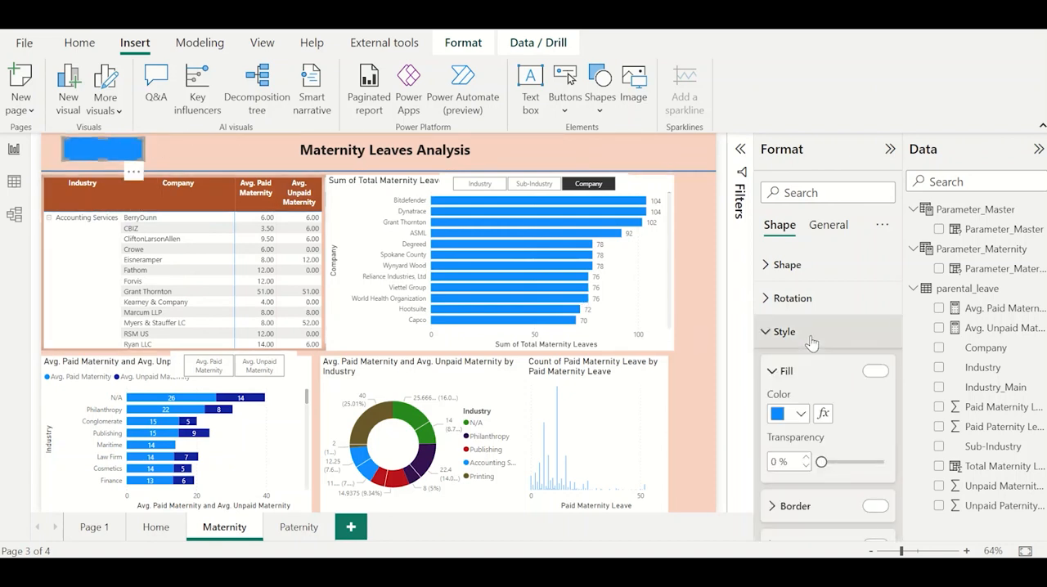
click(801, 414)
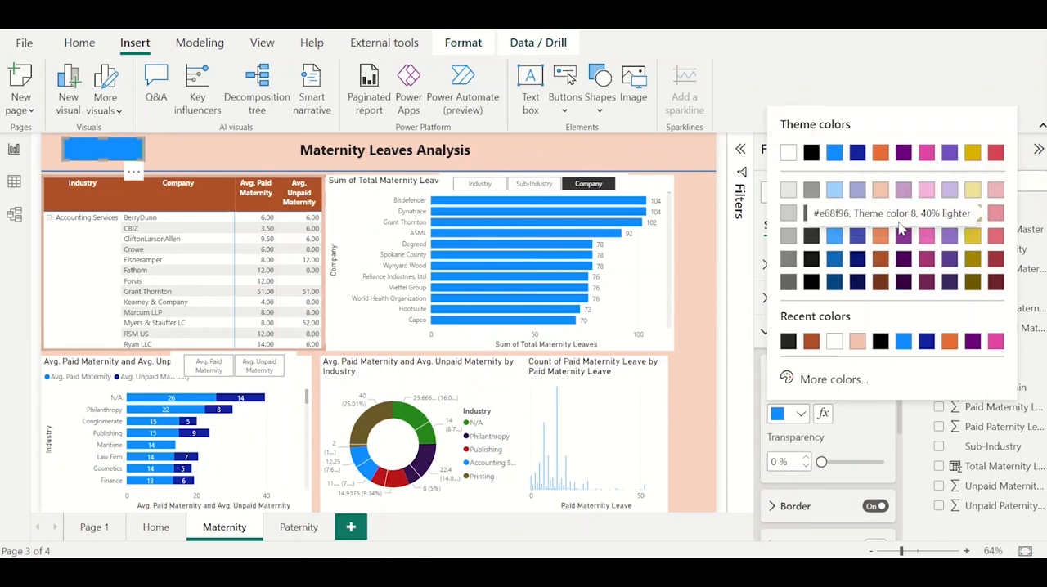
click(789, 236)
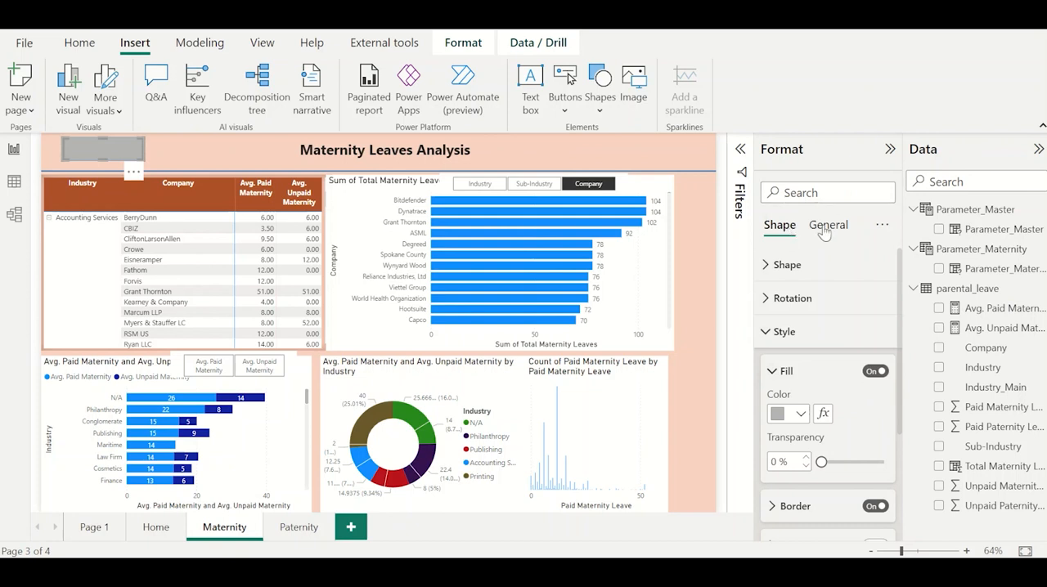
Turn on the rectangle's background effect and set its color to the same recent grey.
click(826, 226)
click(819, 336)
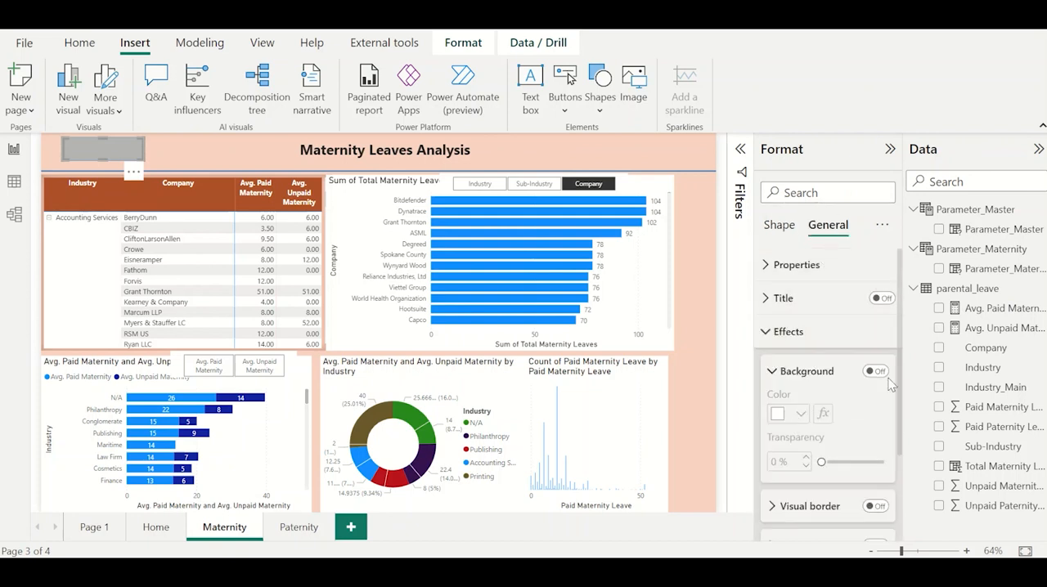
click(879, 373)
click(800, 414)
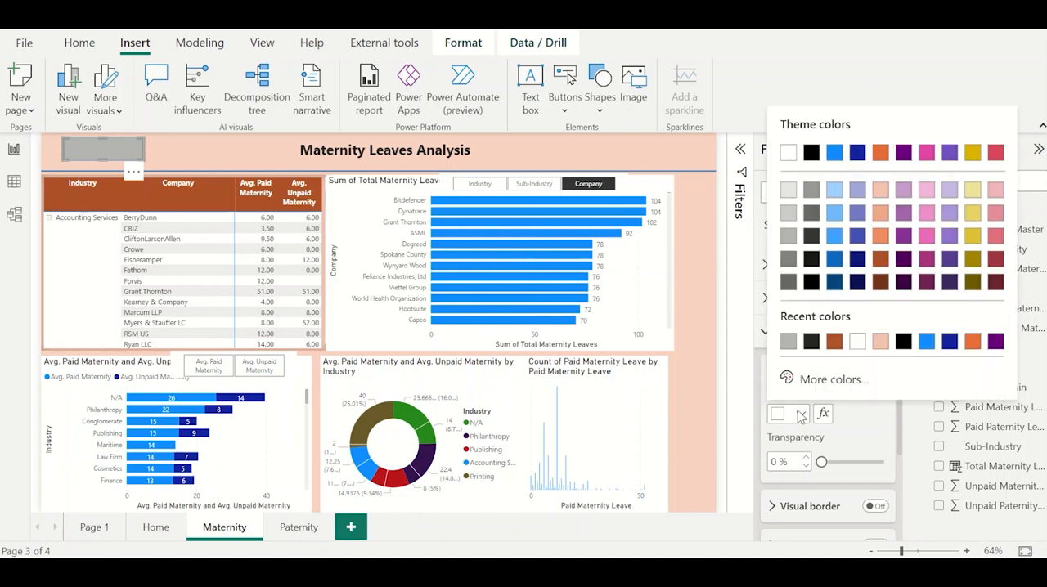
click(788, 343)
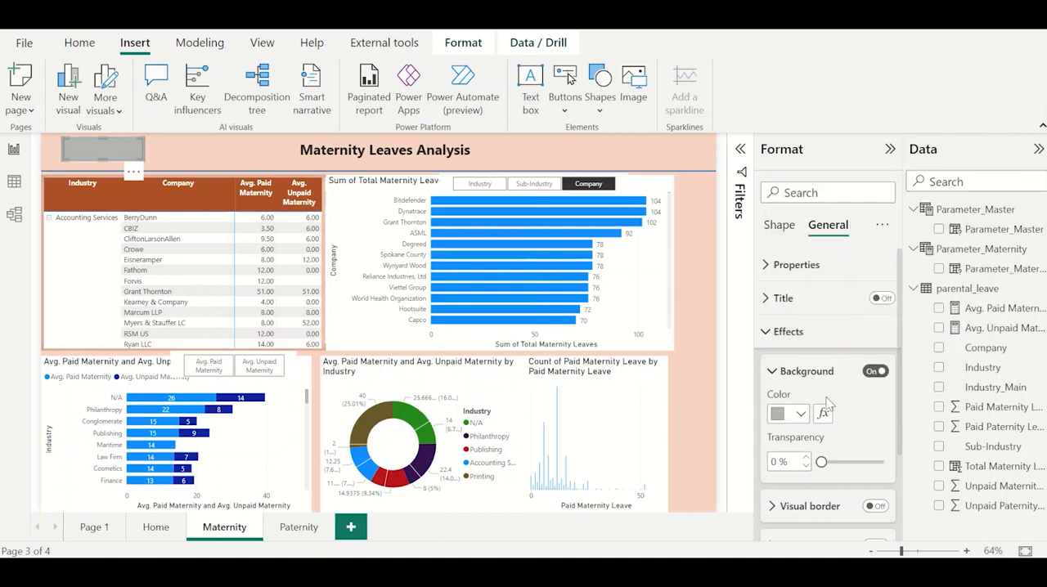
Turn on the rectangle's visual border with white color and 7 px rounded corners.
scroll(875, 456, down, 1)
click(876, 450)
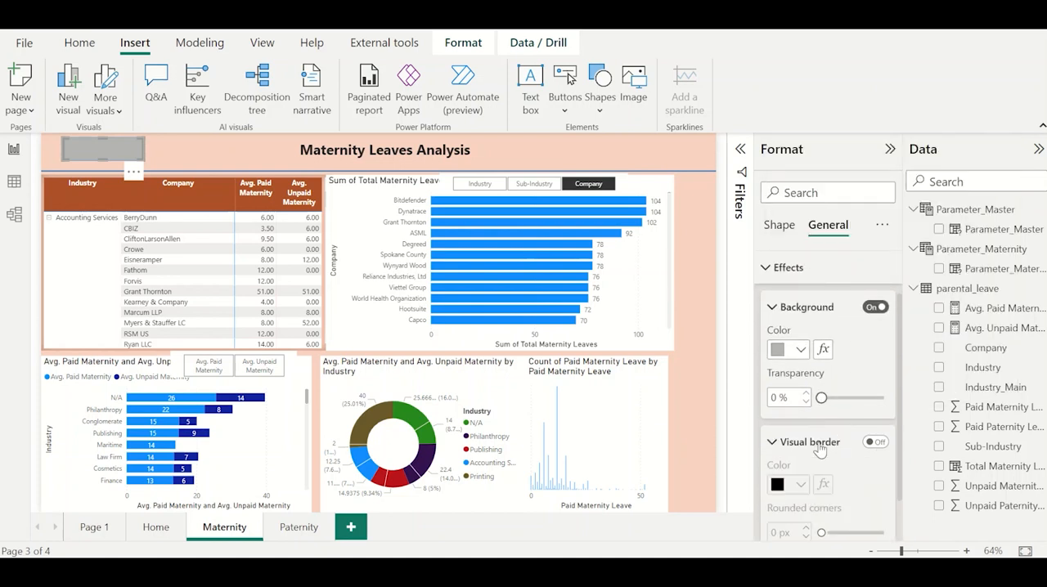
click(865, 443)
click(873, 442)
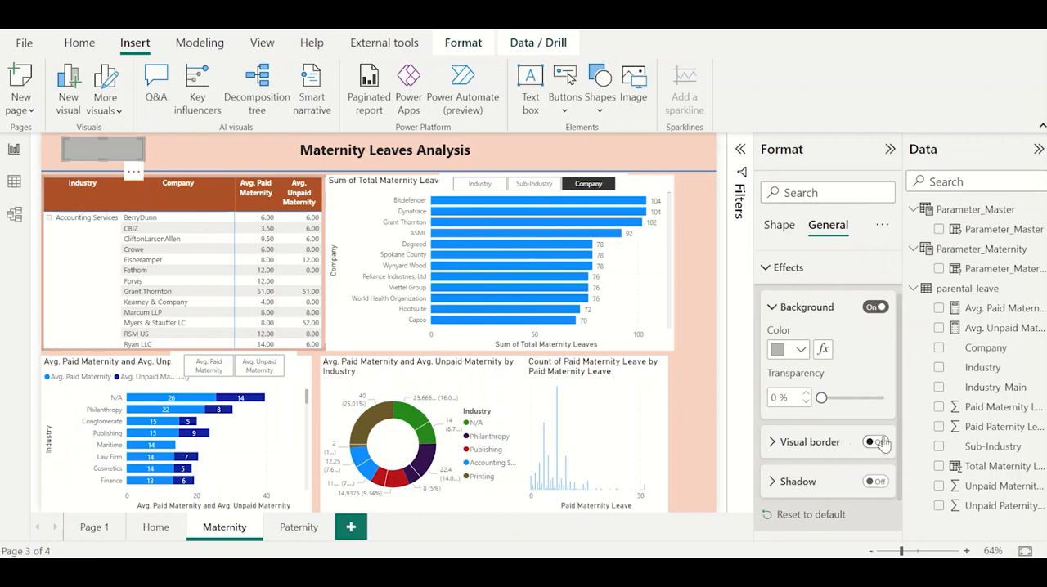
scroll(818, 433, down, 1)
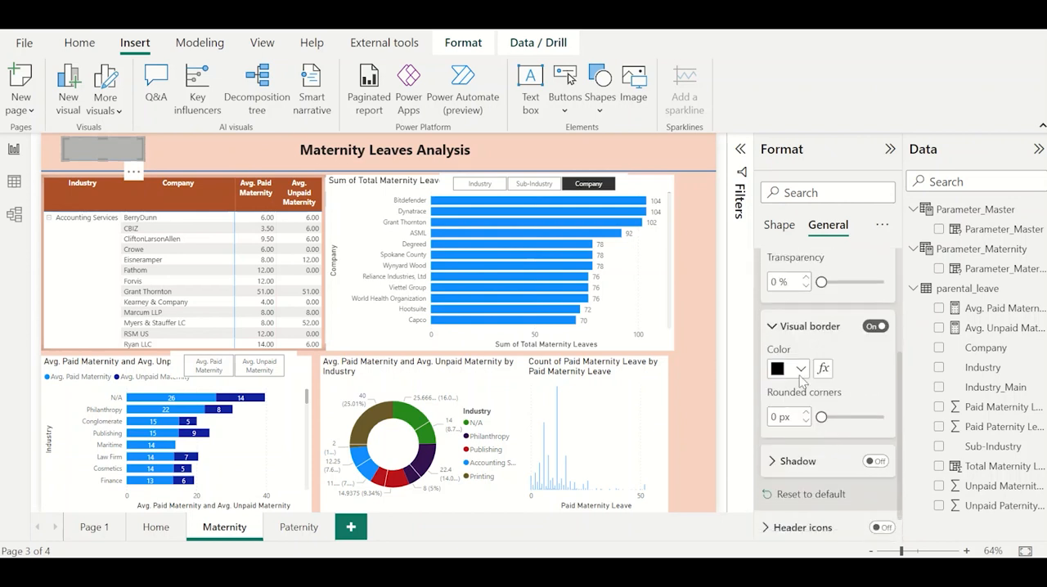
click(800, 370)
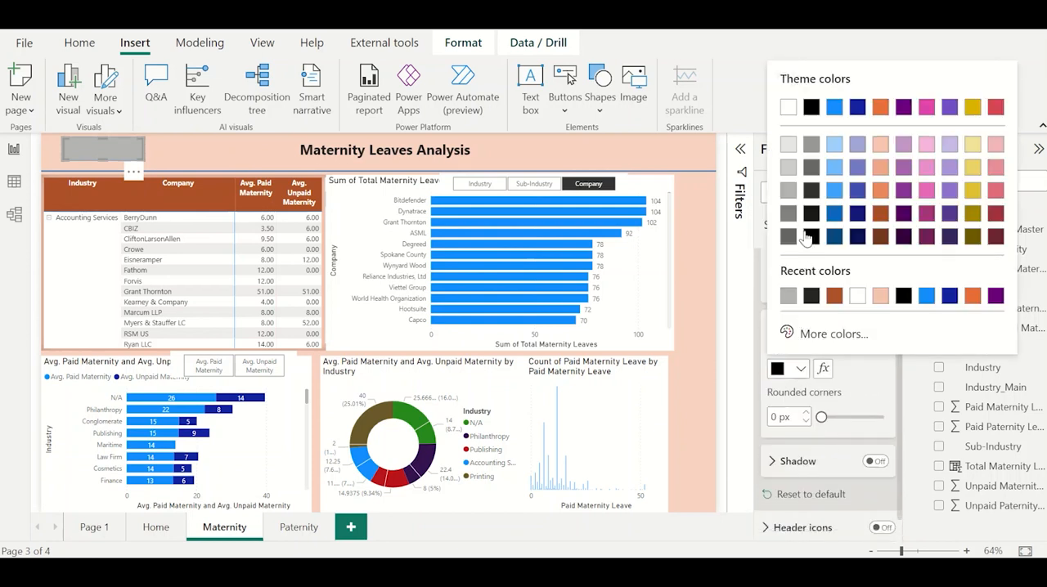
click(788, 108)
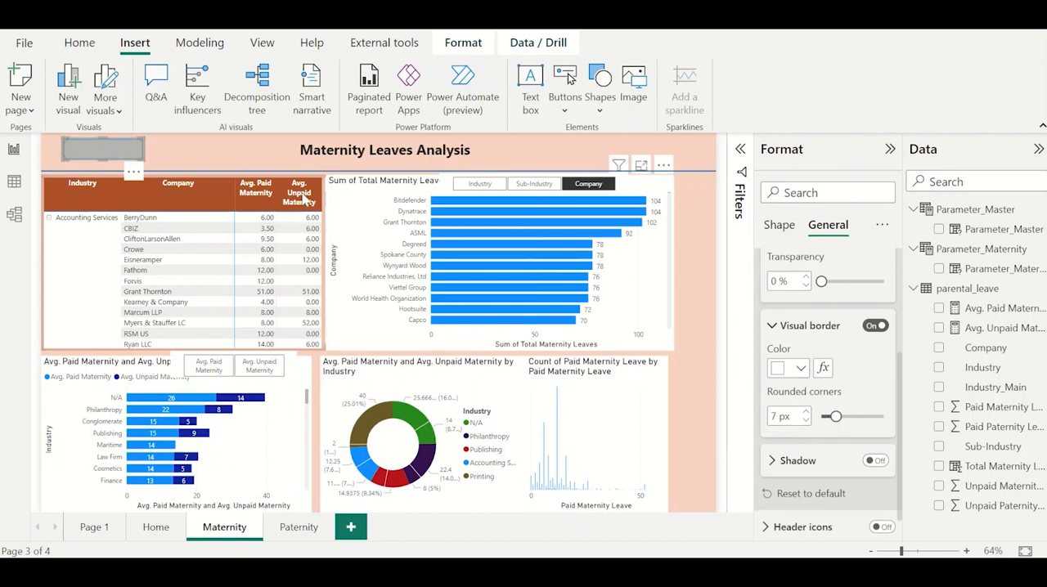
click(213, 147)
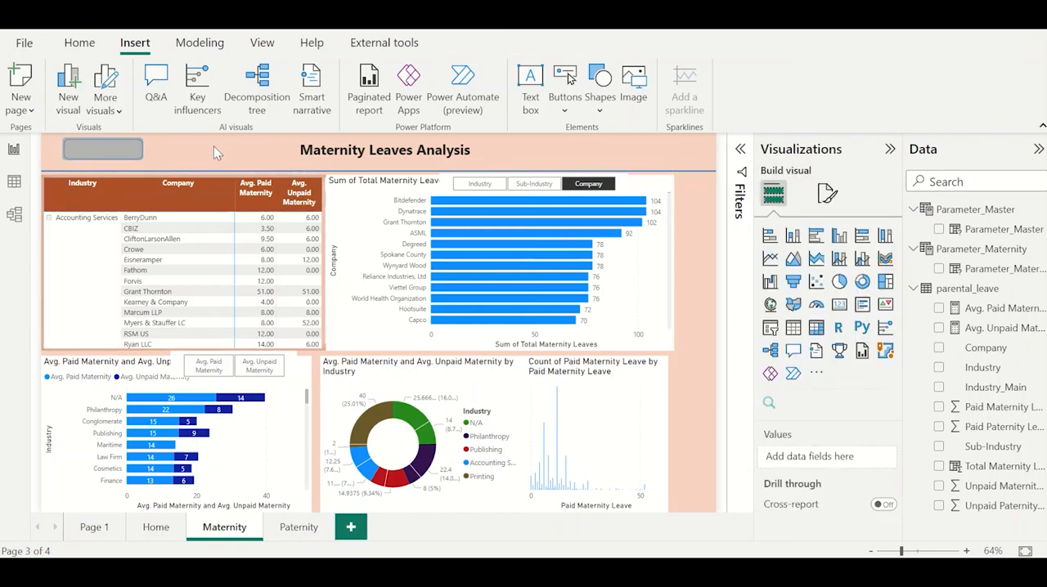
Turn off the blue style border of the grey rectangle.
click(130, 152)
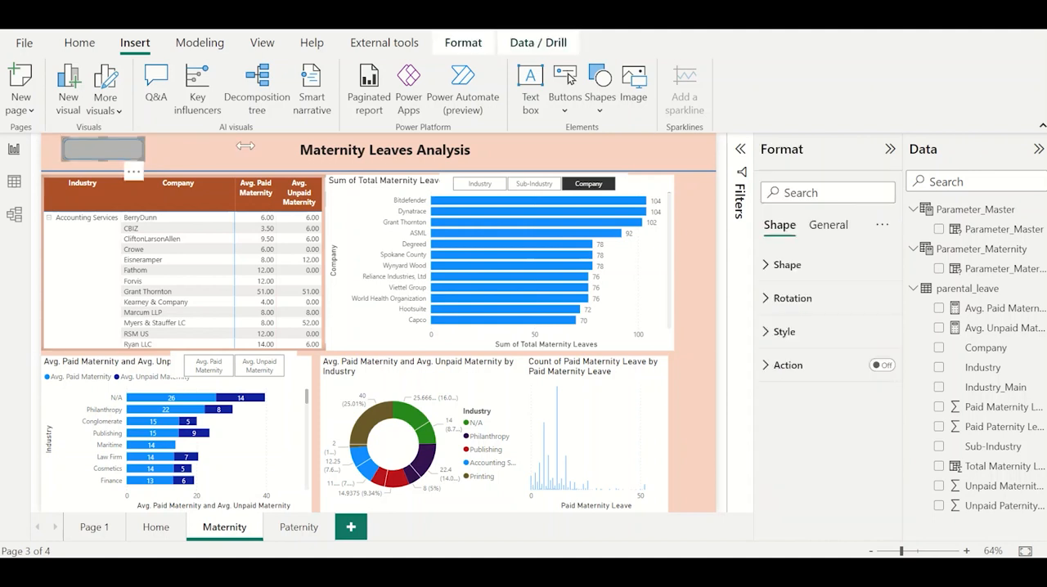
click(816, 299)
click(815, 299)
click(815, 330)
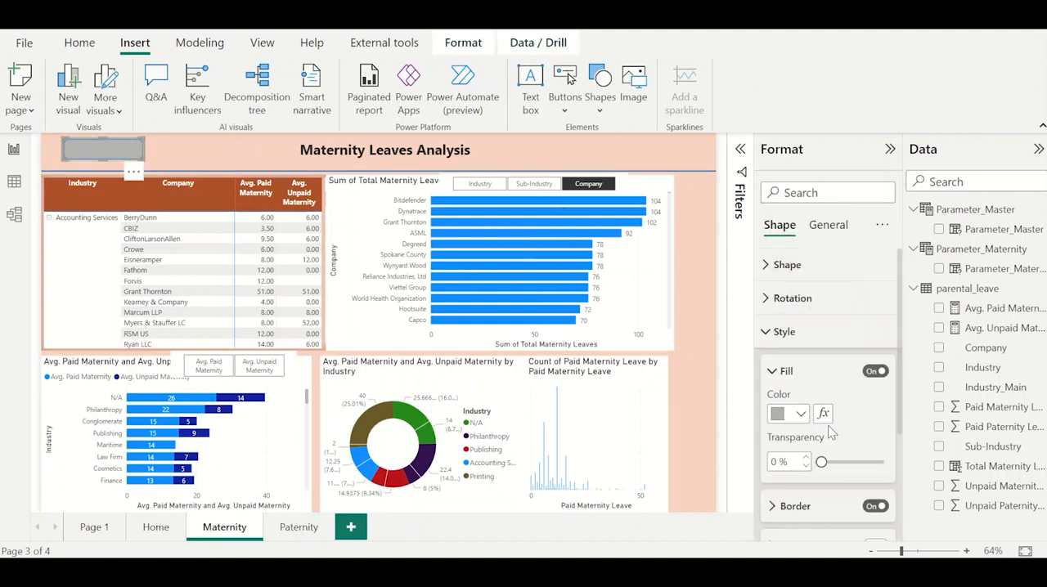
scroll(822, 409, down, 1)
click(793, 422)
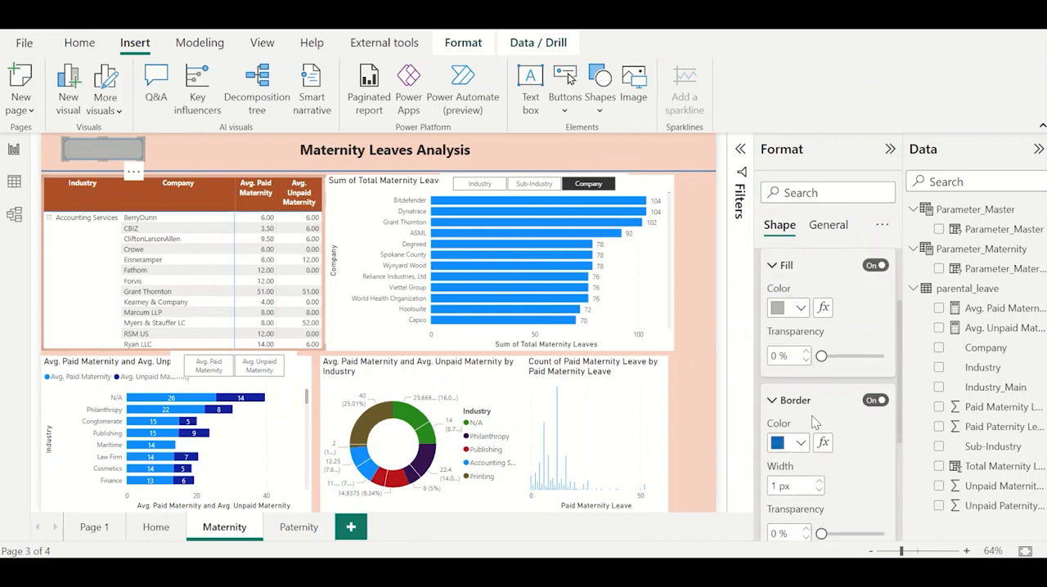
click(874, 401)
click(198, 150)
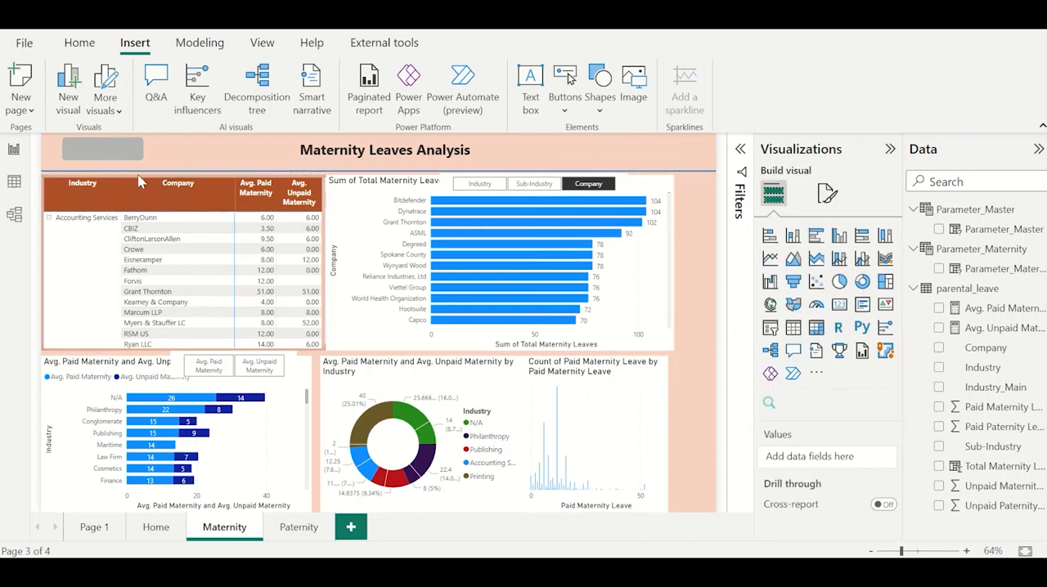
Turn on the grey rectangle's text and label it HOME in bold at font size 12.
click(119, 156)
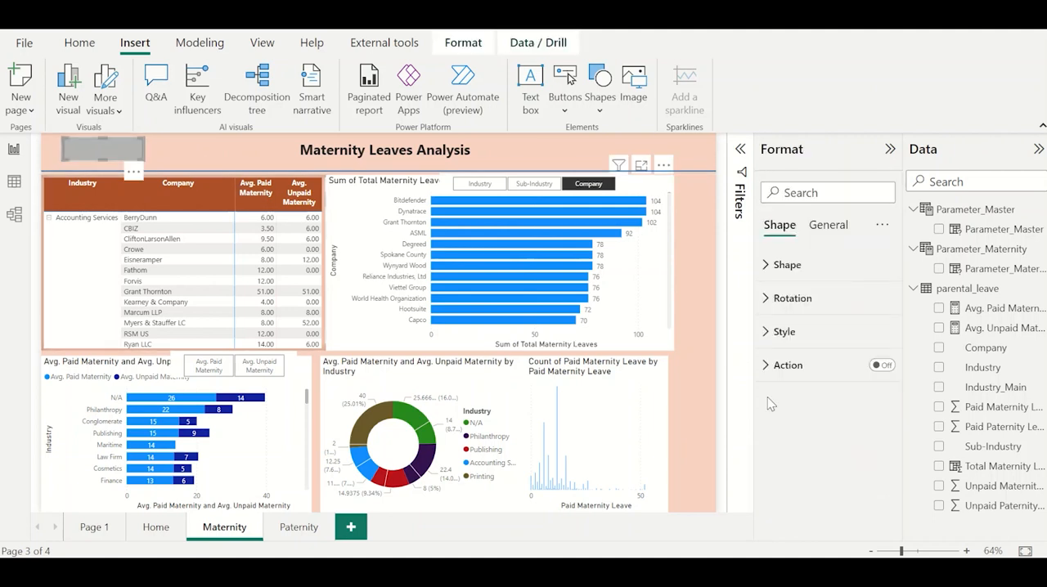
click(812, 328)
scroll(803, 481, down, 2)
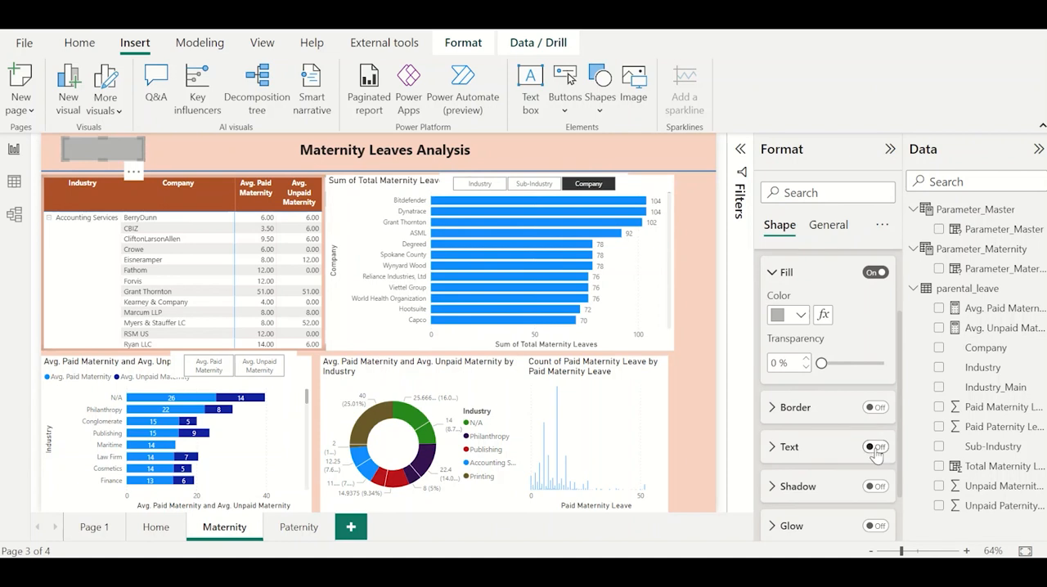
click(875, 447)
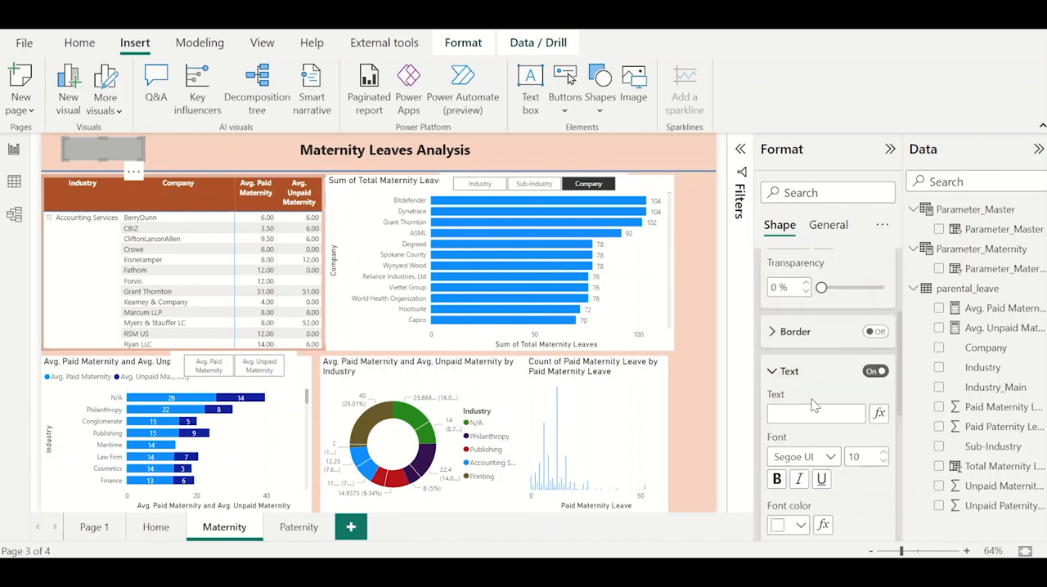
click(823, 417)
text(HOME)
click(777, 480)
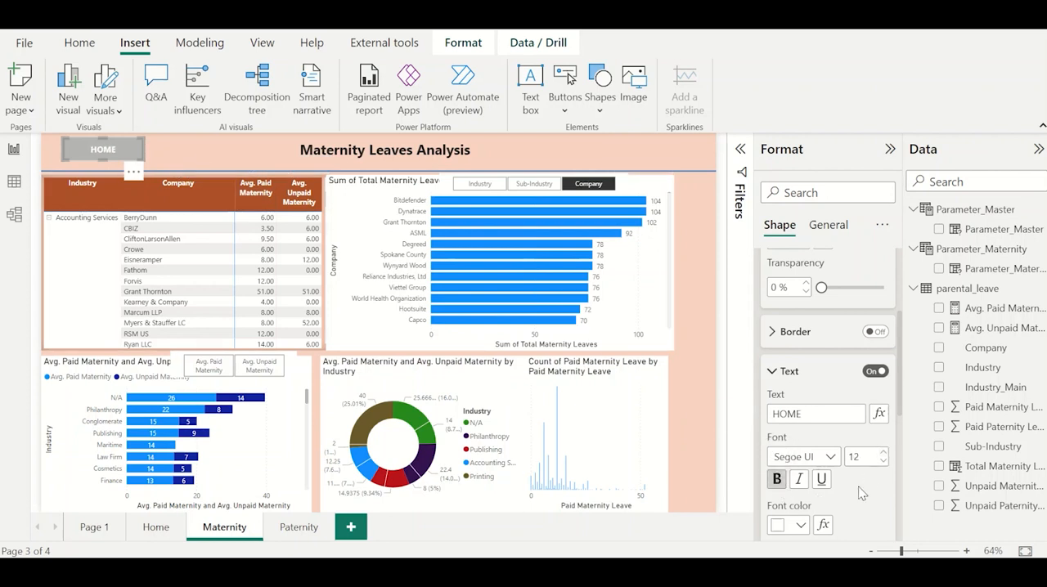
Narrow the HOME rectangle slightly by pulling in its right edge.
scroll(863, 494, down, 3)
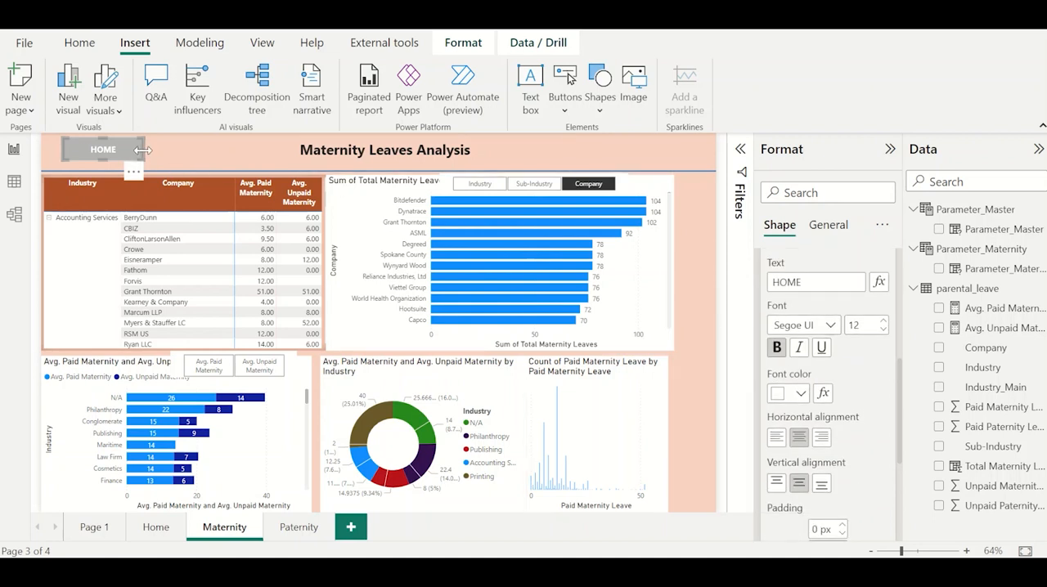
drag(143, 150, 128, 149)
click(158, 152)
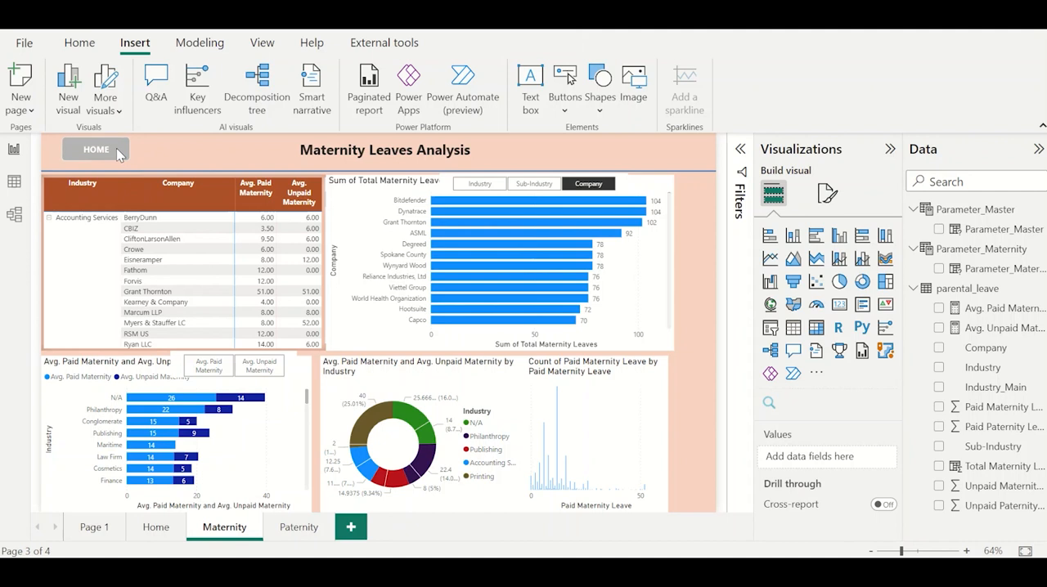
Duplicate the HOME rectangle, place the copy just to its right, and align the two in the header band.
click(119, 156)
key(ctrl+c)
key(ctrl+v)
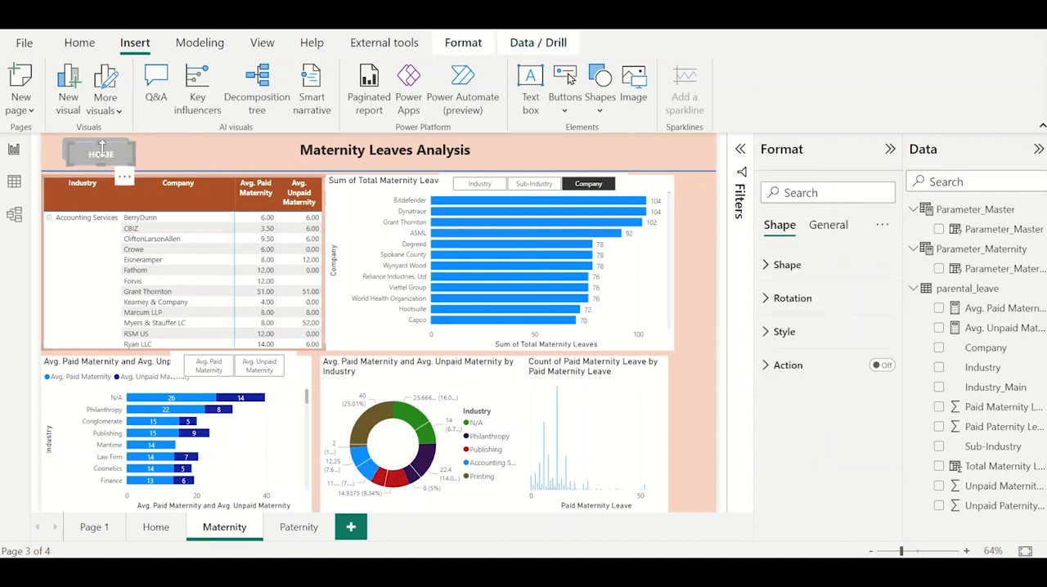
drag(101, 146, 175, 156)
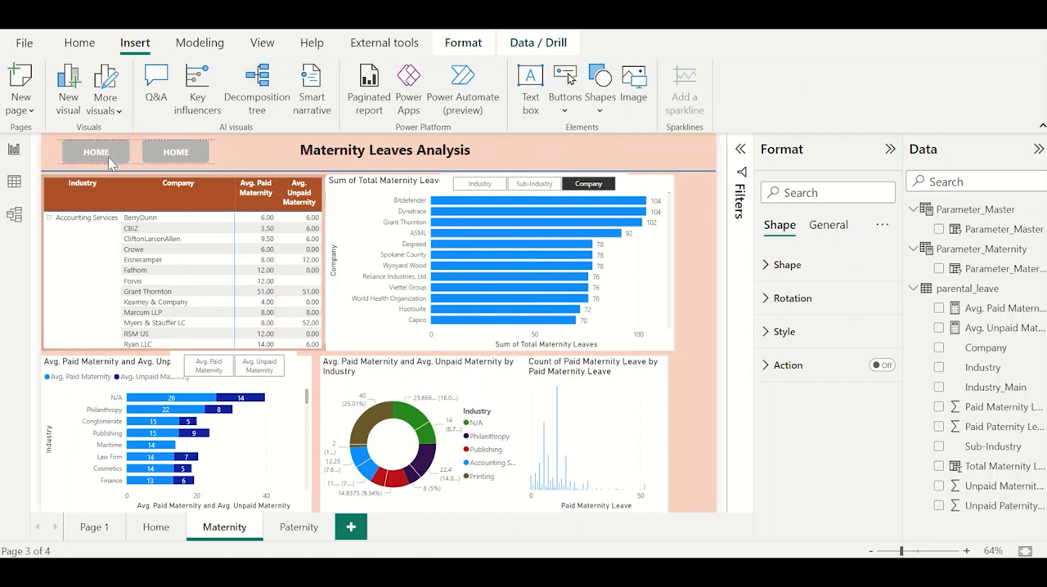
click(110, 163)
Change the text of the copied HOME rectangle to PATERNITY.
click(175, 152)
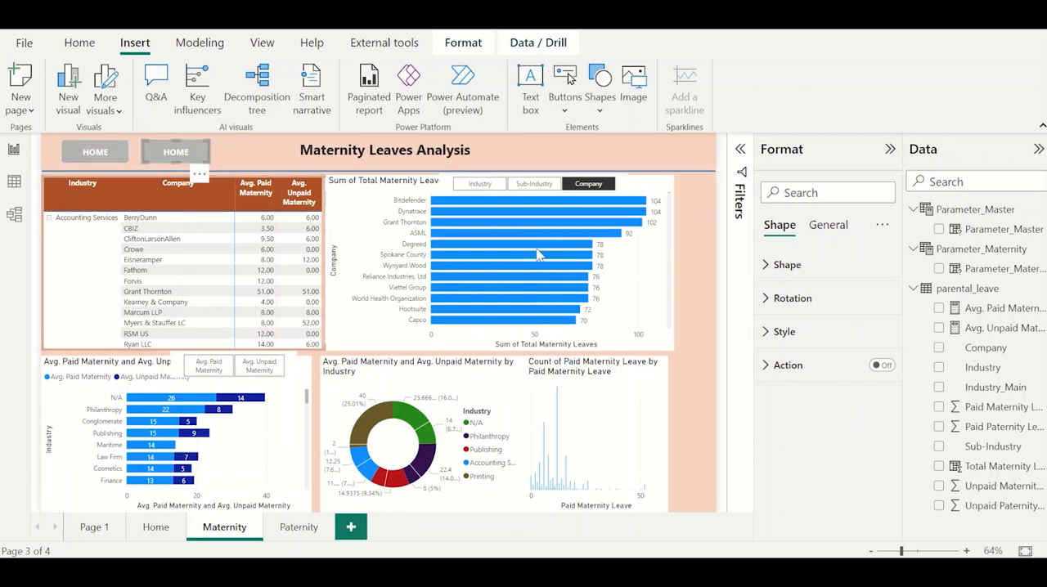
click(784, 332)
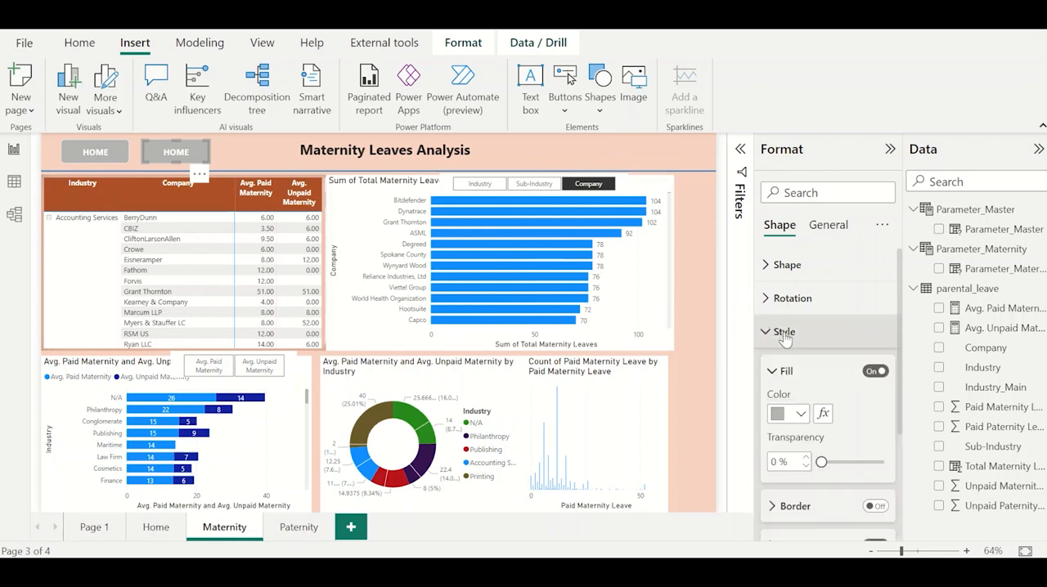
scroll(798, 458, down, 1)
click(802, 457)
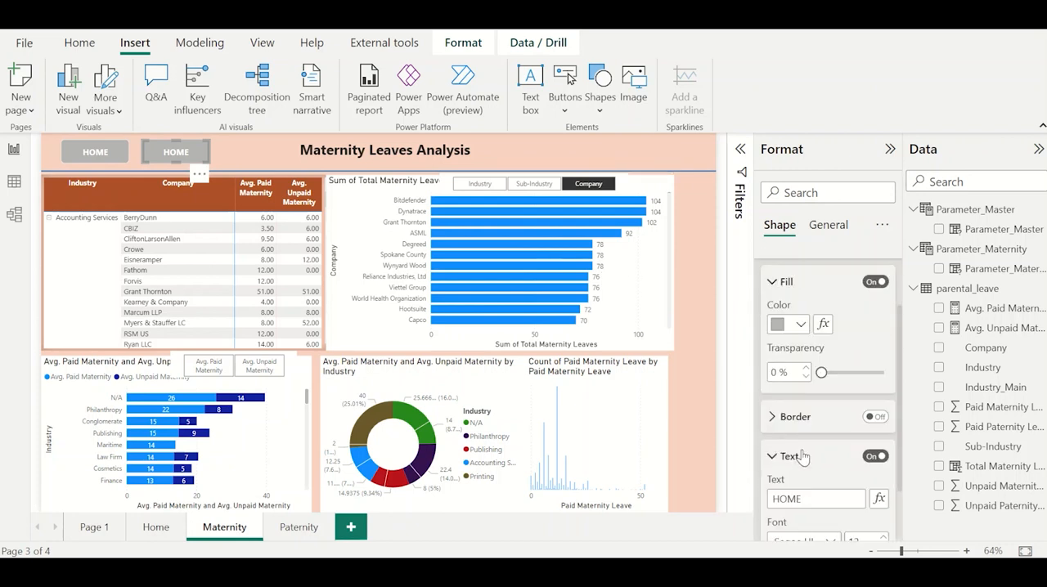
double_click(808, 498)
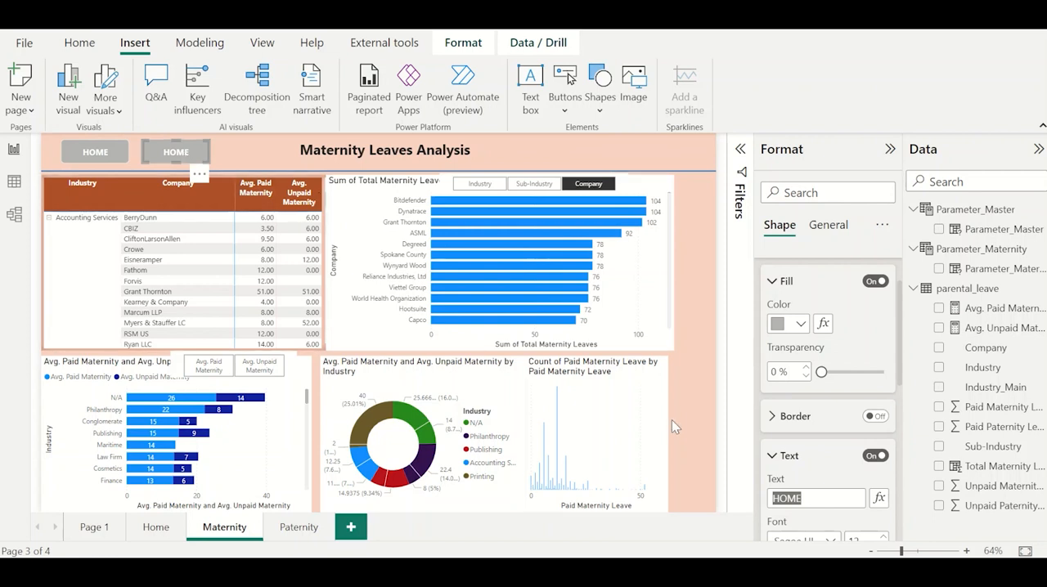
text(PATERNITY)
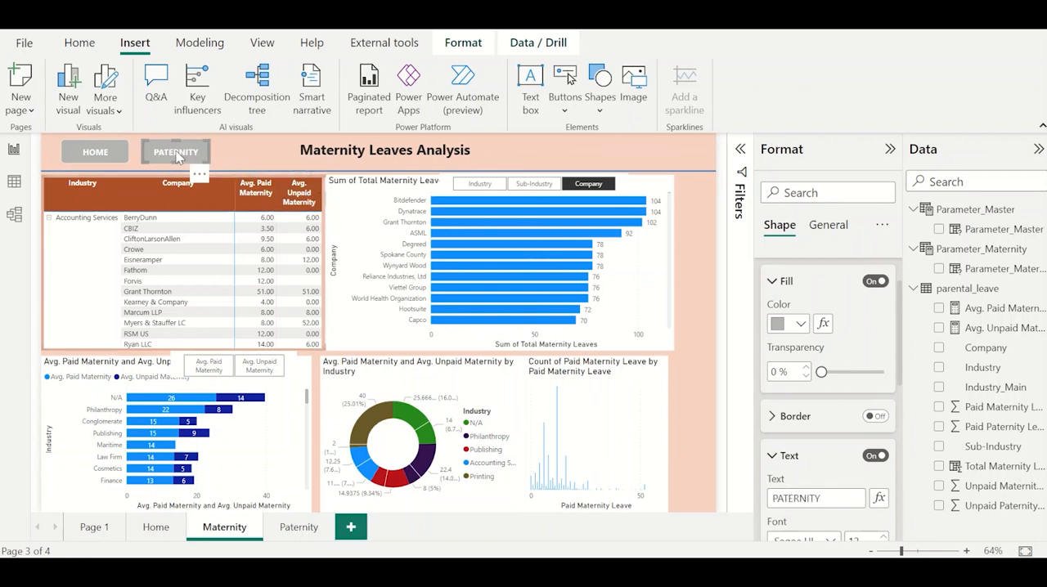
Duplicate the PATERNITY rectangle, move the copy to the right end of the header band, and nudge it slightly left.
key(ctrl+c)
key(ctrl+v)
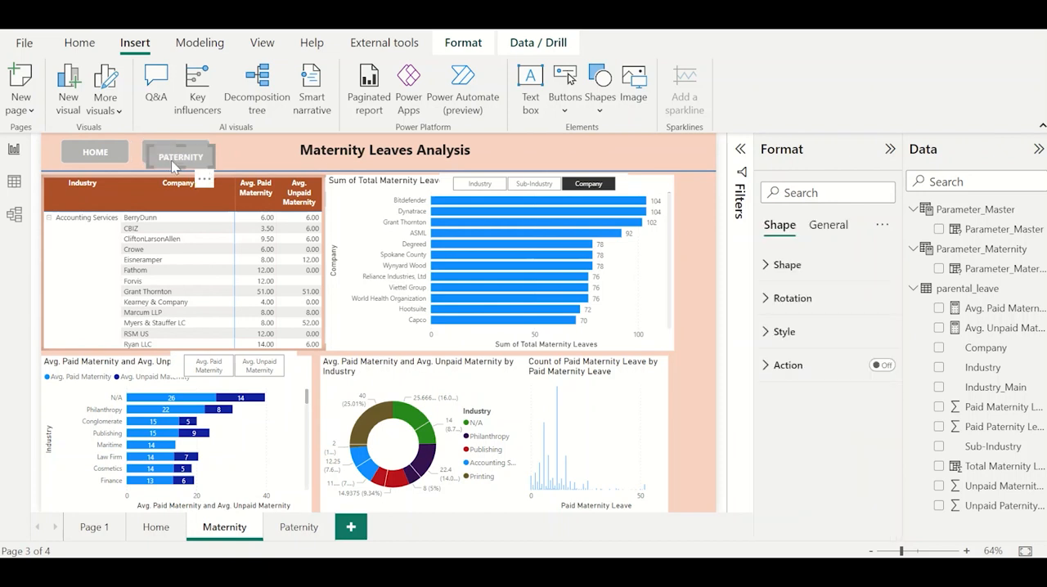
drag(163, 158, 679, 155)
key(Left)
key(Left)
key(Left)
key(Left)
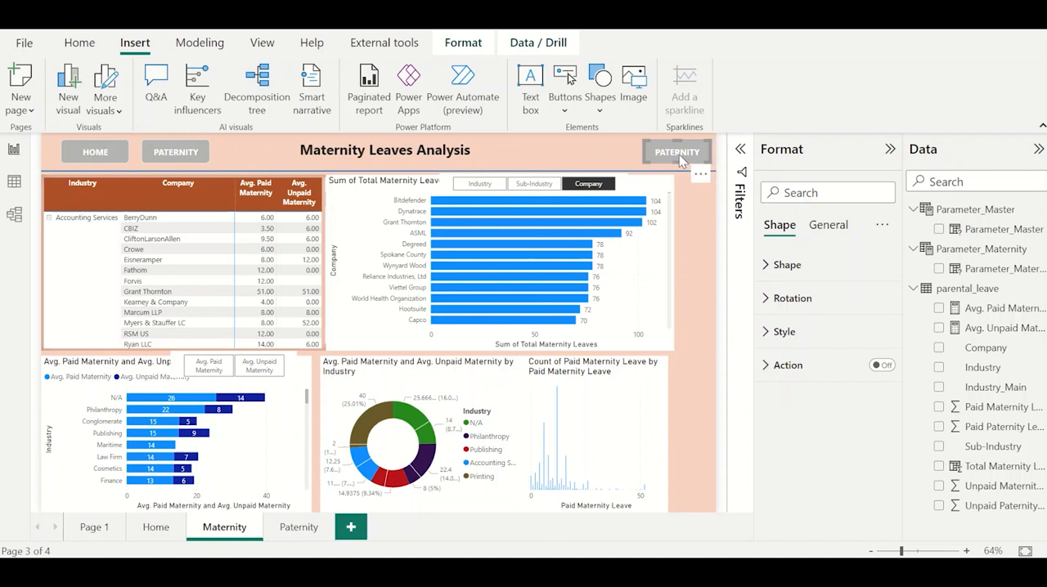
Change the text of the PATERNITY copy at the header's right end to RESET and narrow it by pulling in its left edge.
click(810, 332)
scroll(807, 409, down, 3)
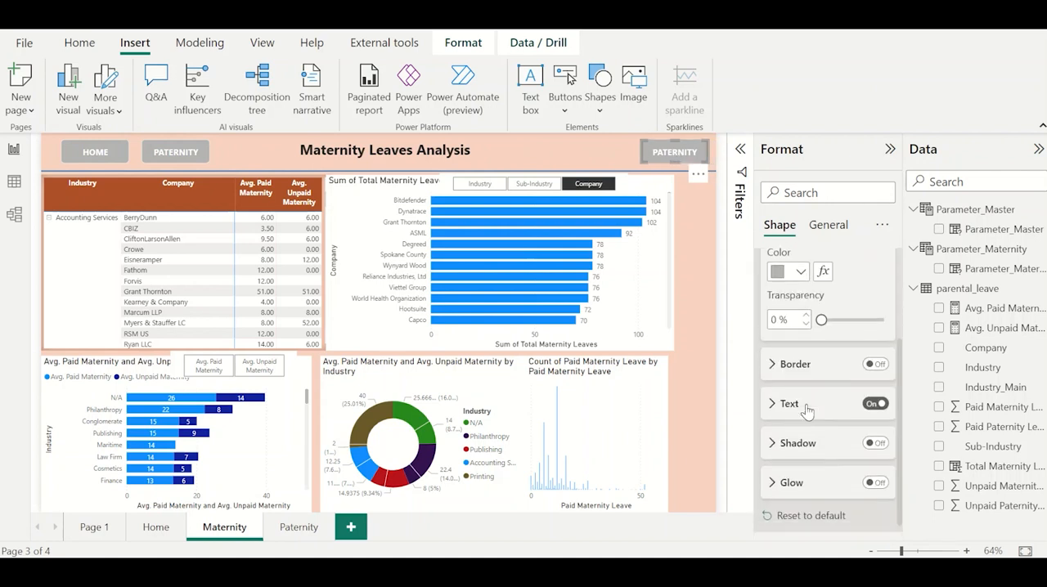
click(805, 407)
double_click(805, 445)
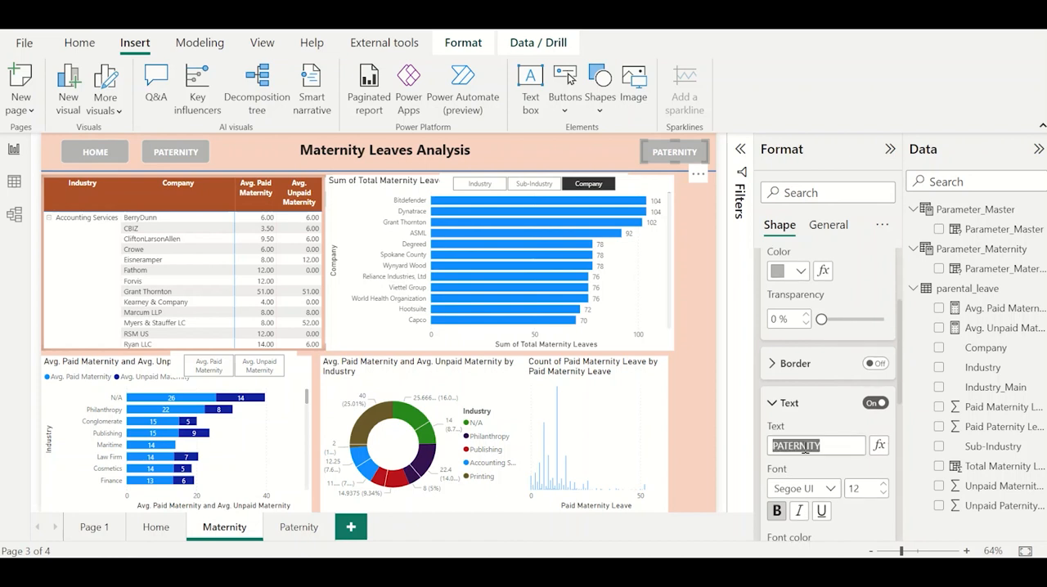
text(RESET)
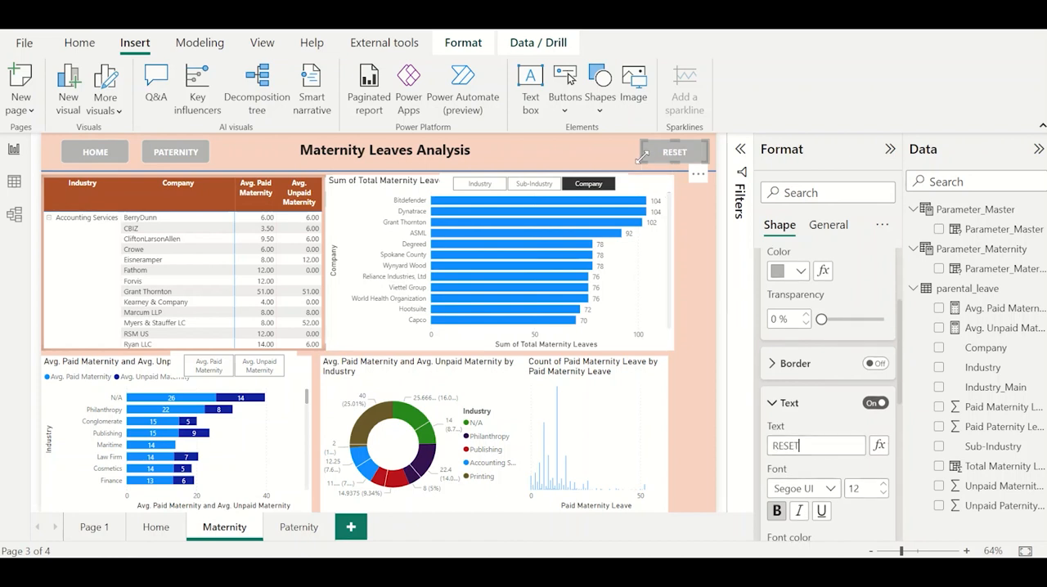
drag(640, 152, 654, 151)
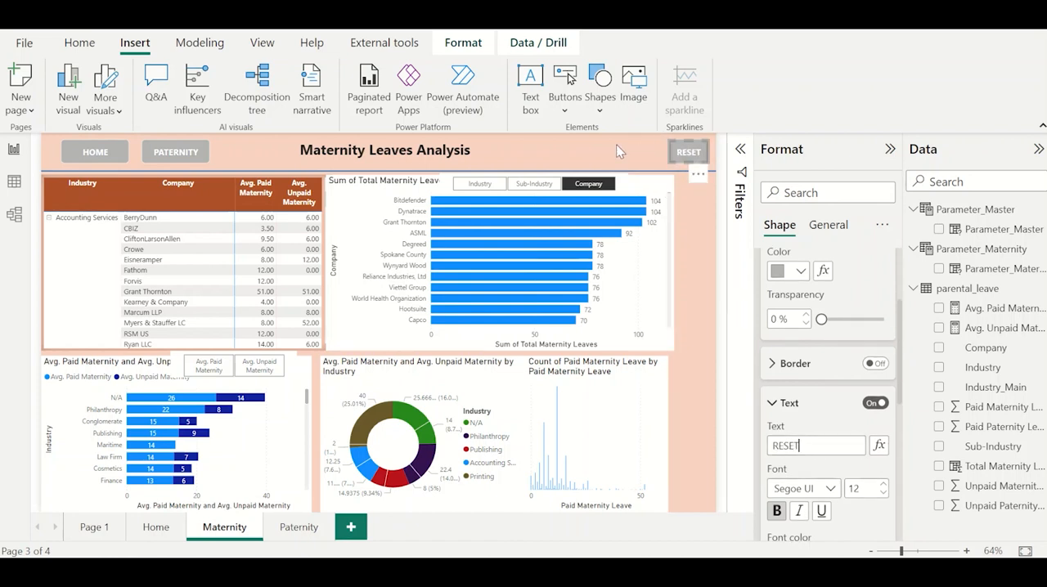
click(617, 147)
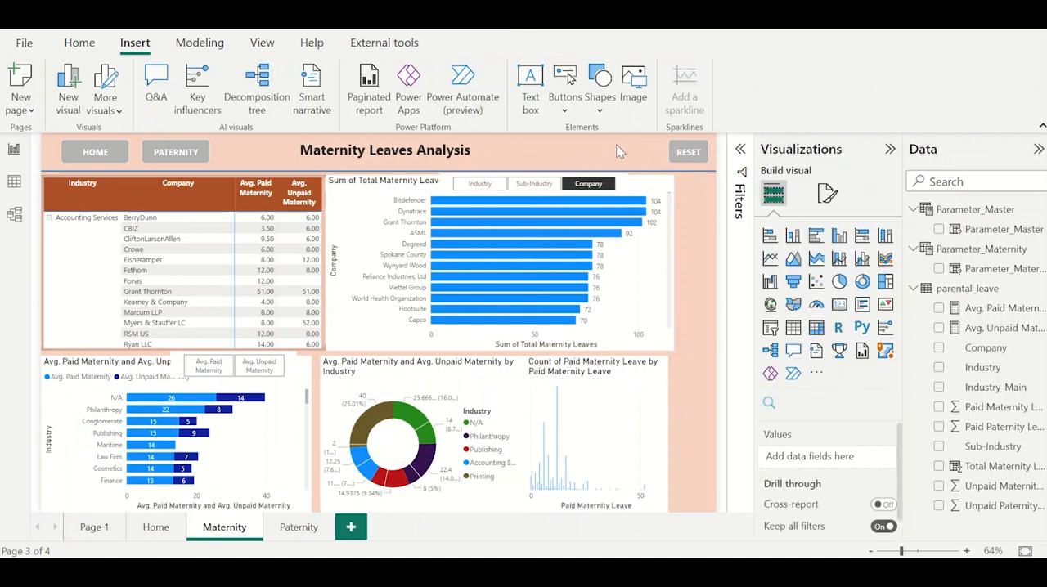
Enable the PATERNITY rectangle's action on the Maternity page as Page navigation with Paternity as the destination.
click(178, 155)
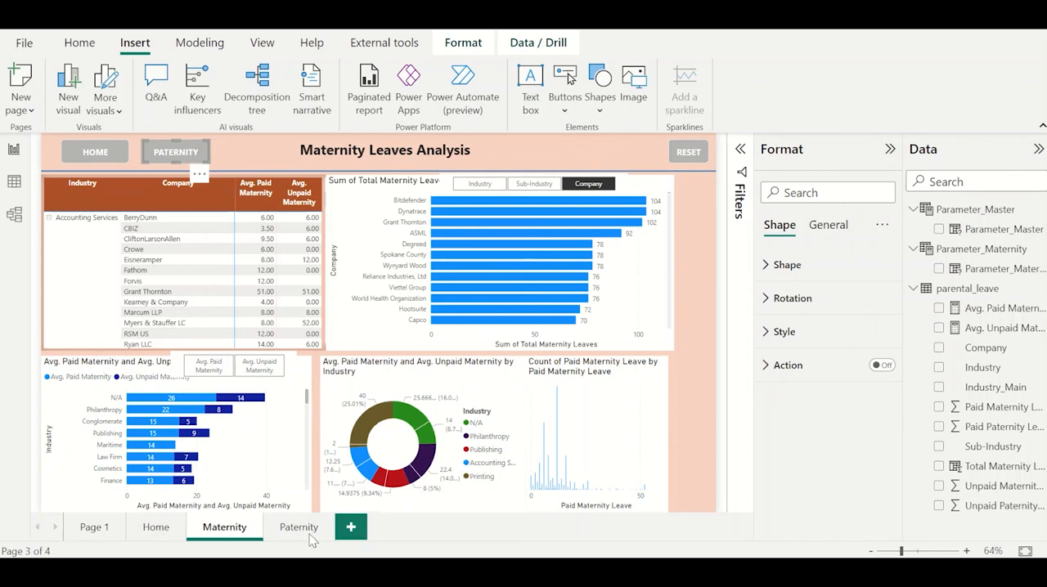
click(246, 161)
click(196, 161)
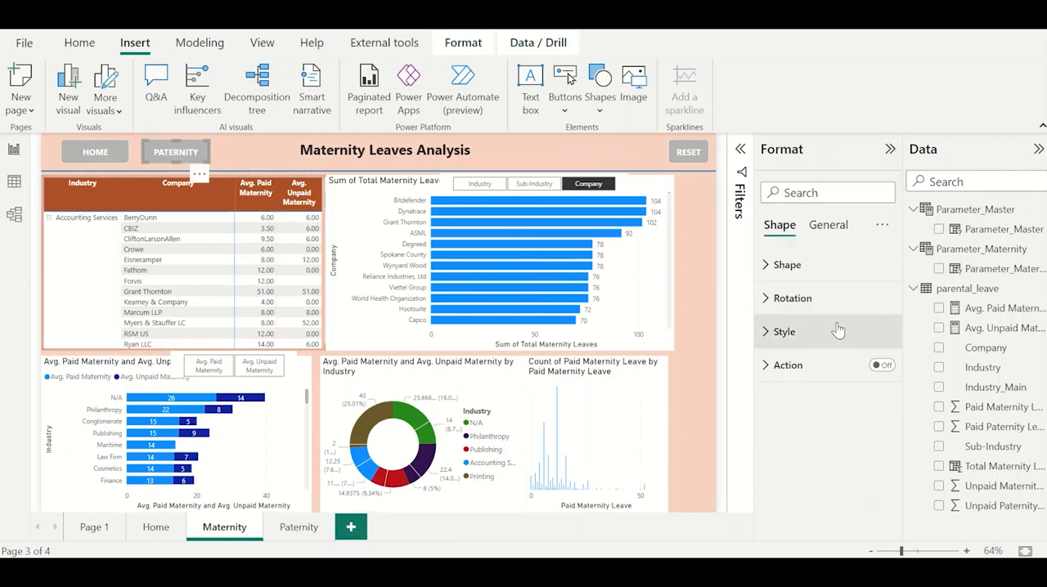
click(881, 366)
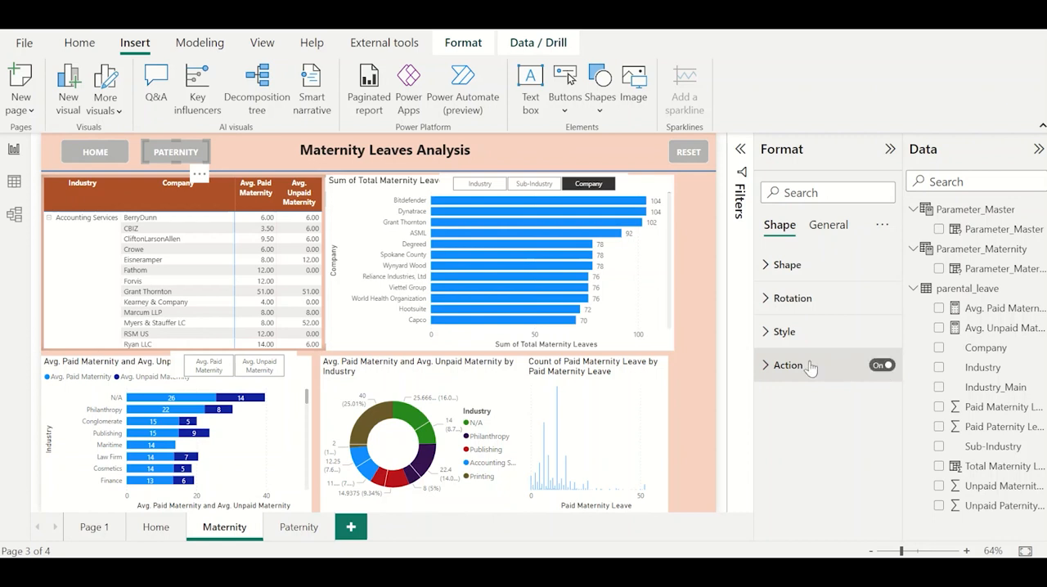
click(809, 368)
click(828, 455)
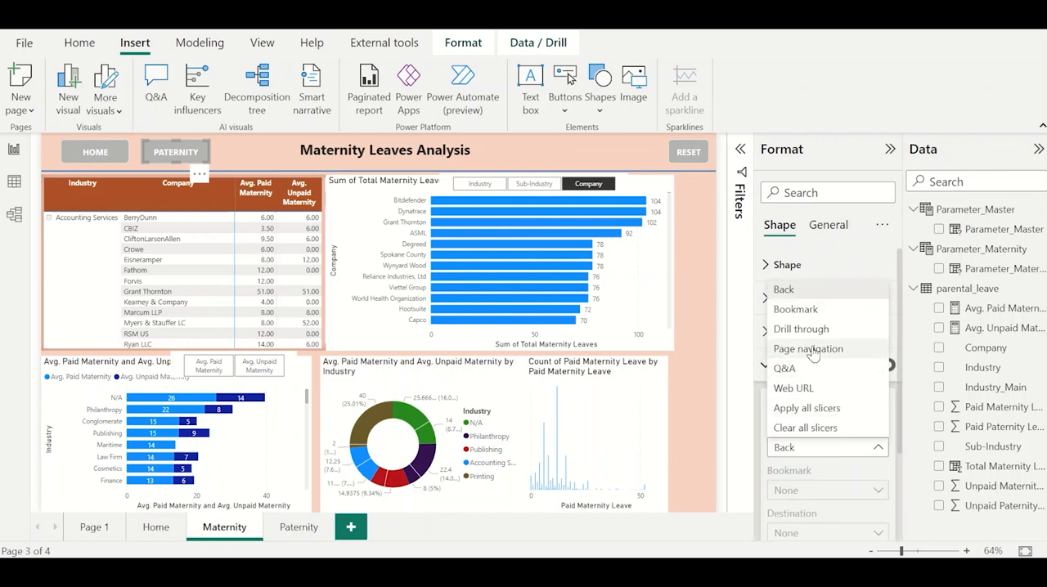
click(816, 447)
click(817, 533)
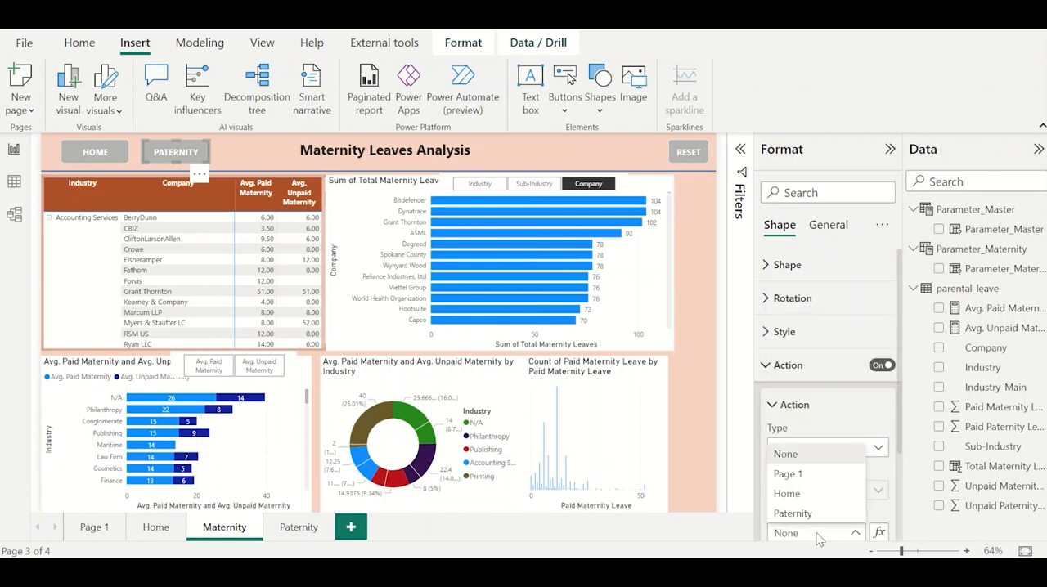
click(801, 514)
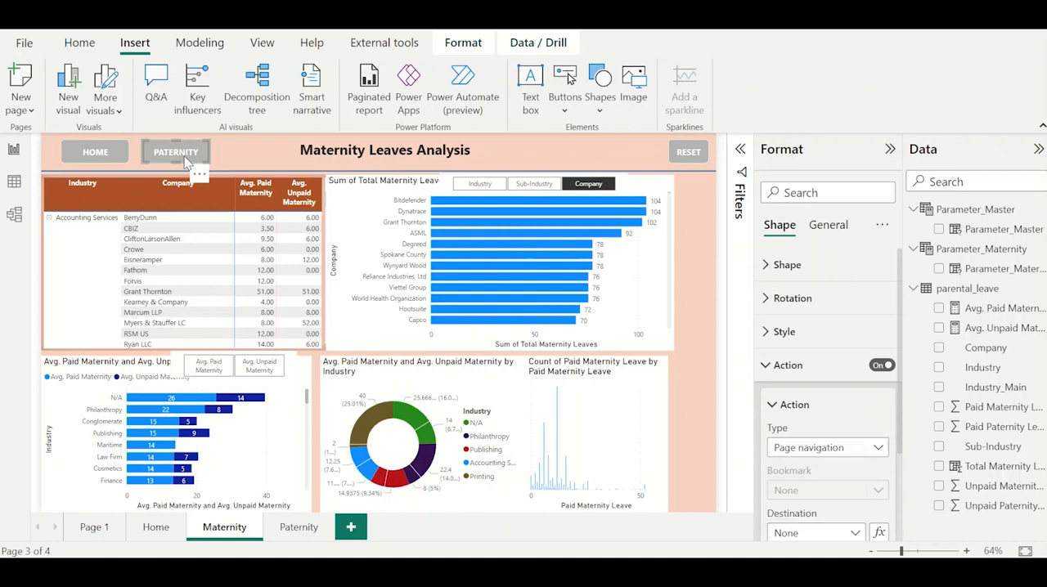
Enable the HOME rectangle's action as Page navigation with Home as the destination.
click(104, 149)
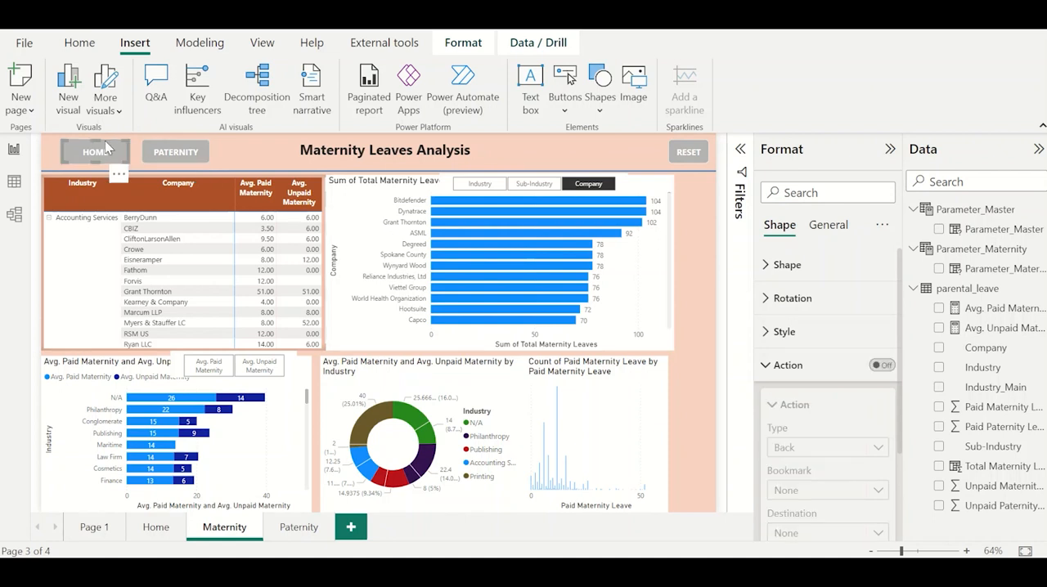
click(879, 368)
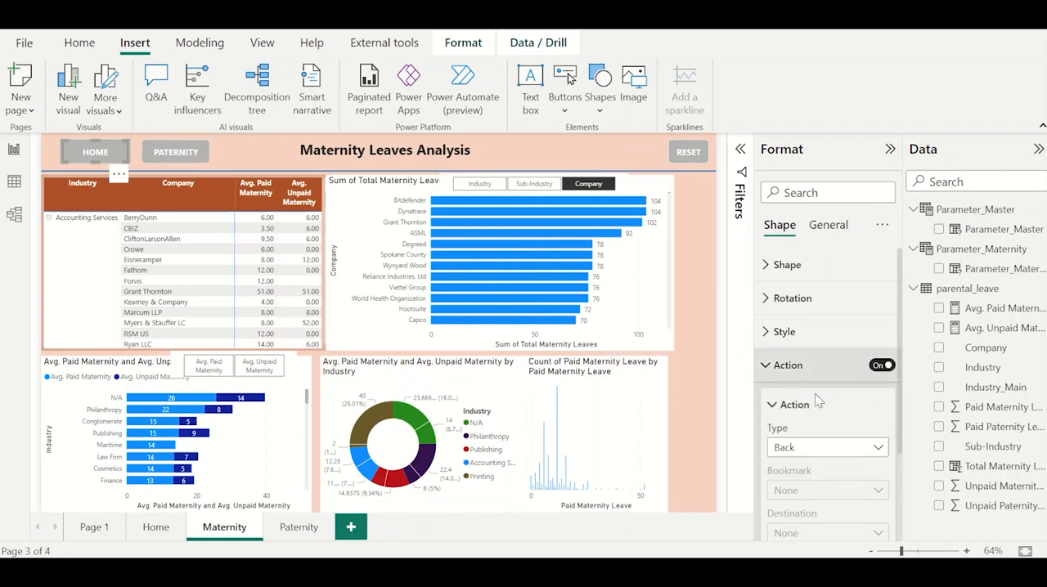
click(820, 446)
click(818, 350)
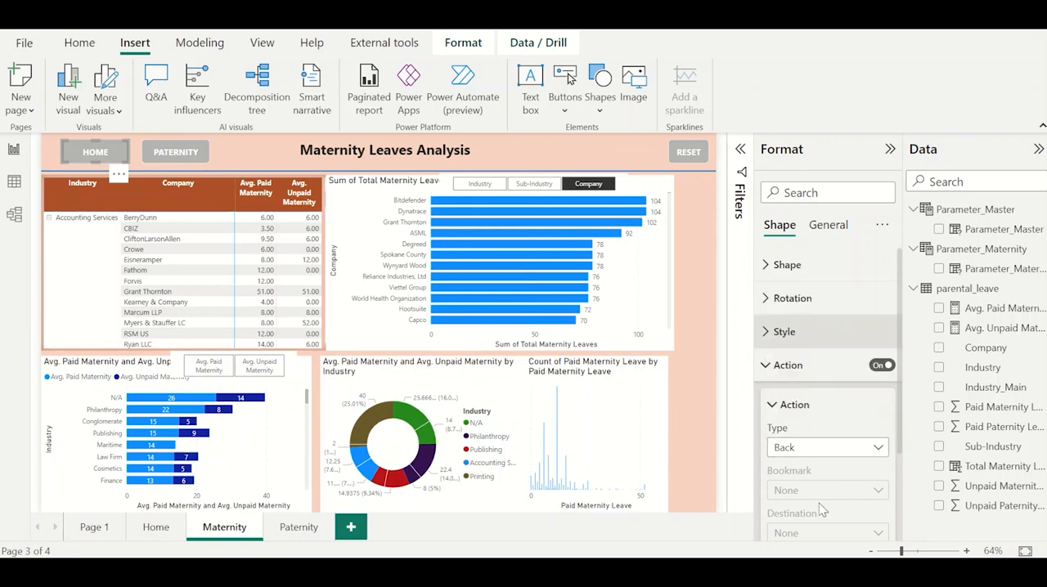
click(819, 534)
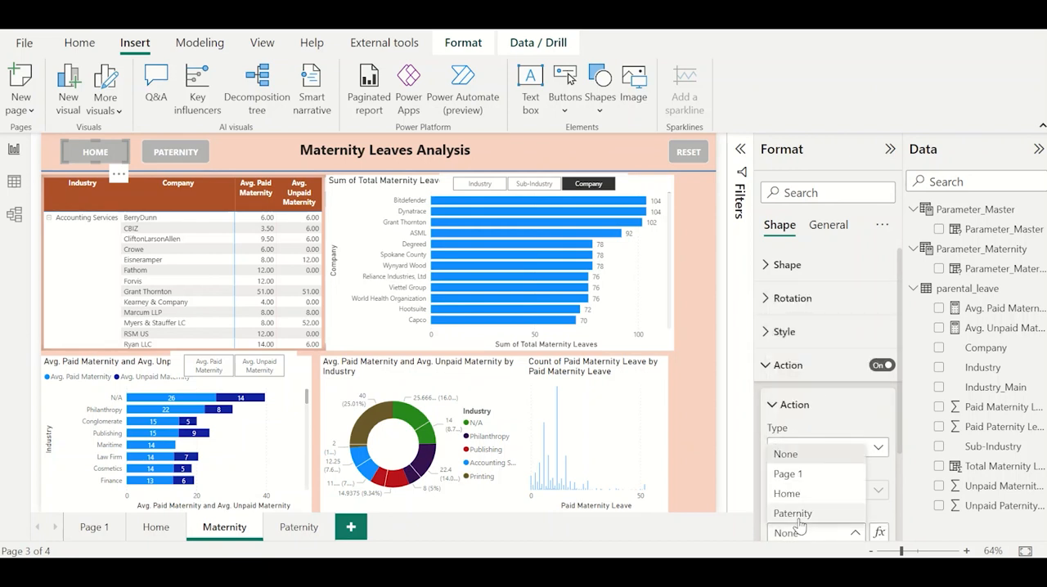
click(799, 495)
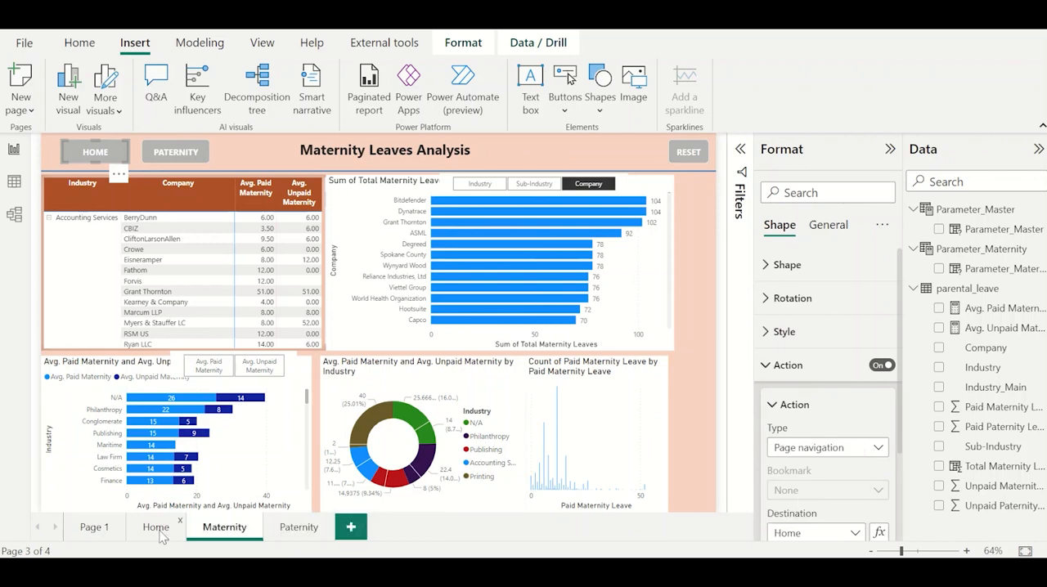
Copy the HOME, PATERNITY and RESET rectangles and the title text box from the Maternity header onto the Paternity page.
click(296, 536)
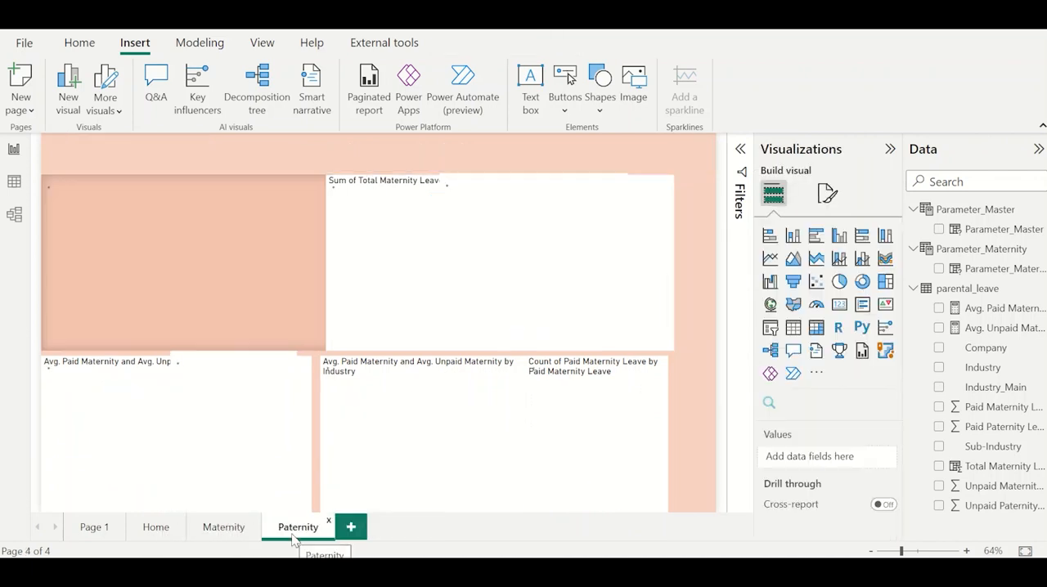
click(240, 532)
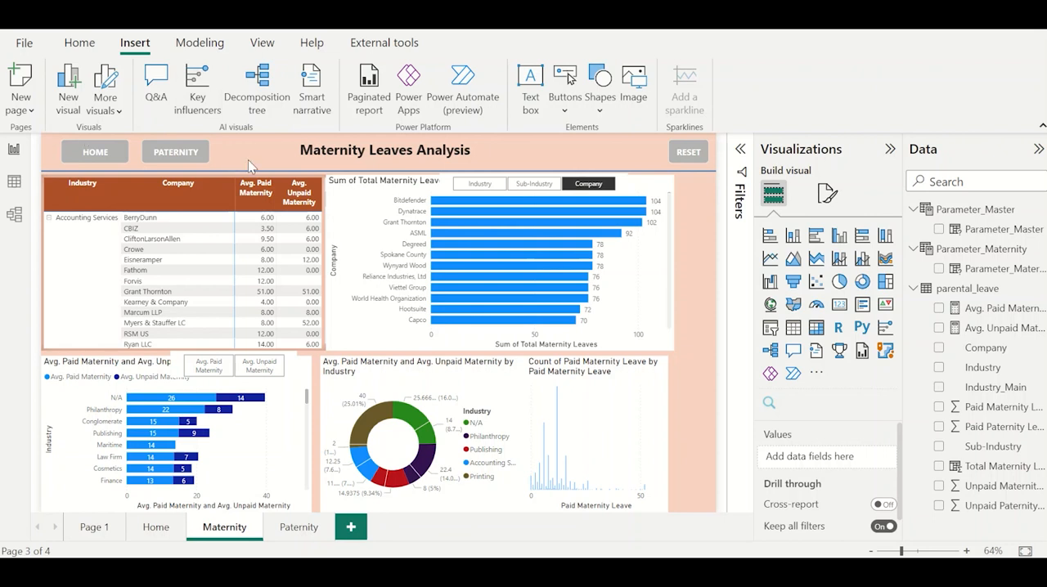
drag(248, 160, 726, 190)
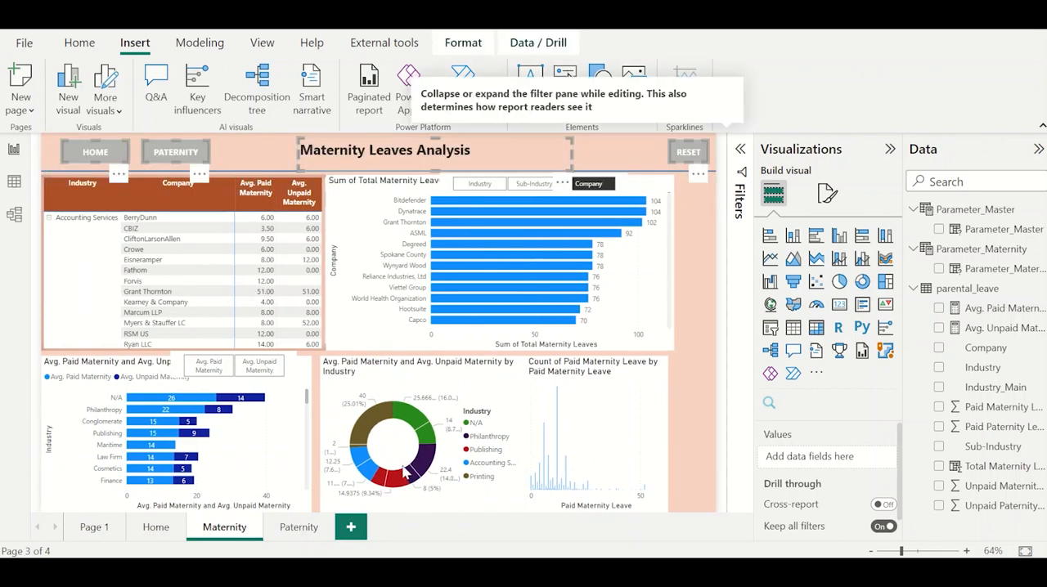
click(299, 524)
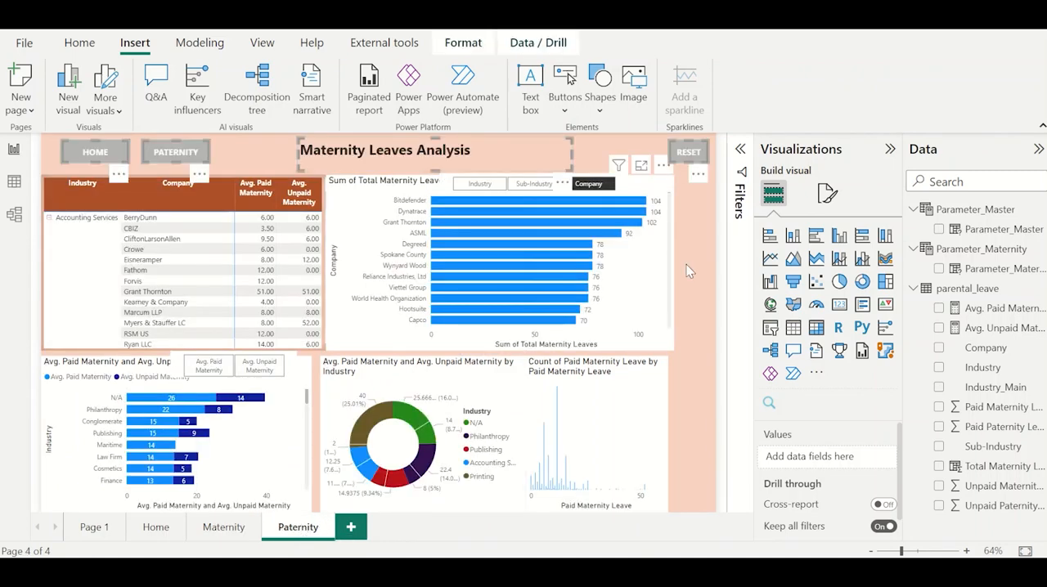
Change the Paternity page's title to "Paternity Leaves Analysis".
double_click(347, 152)
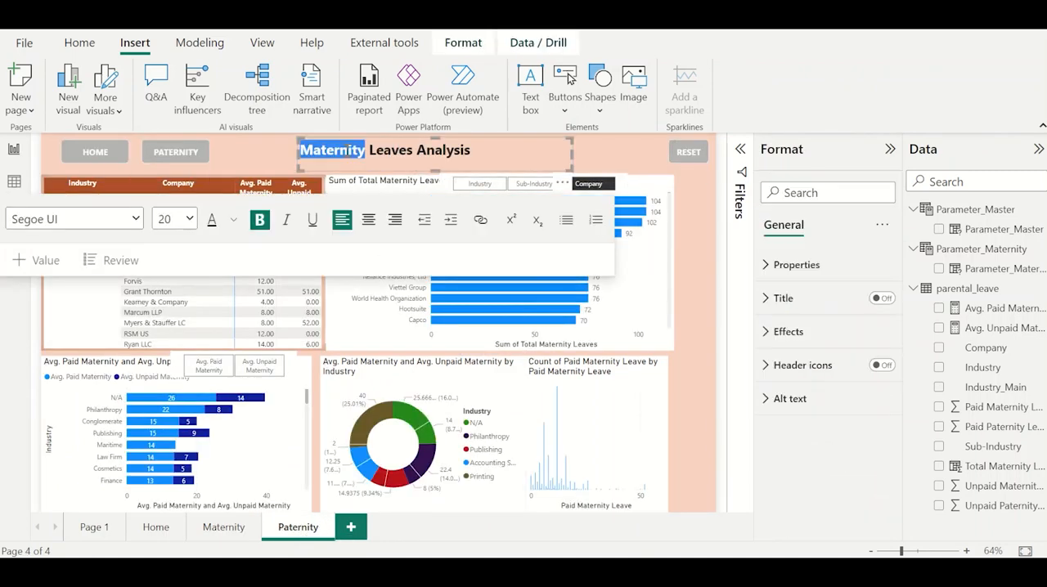
text(Paternity)
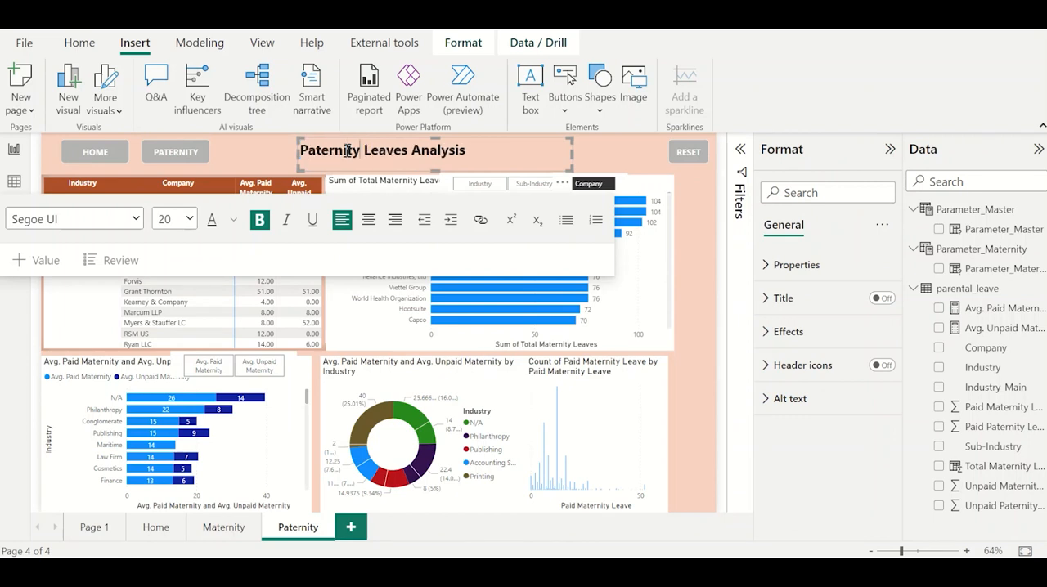
Change the text of the PATERNITY rectangle on the Paternity page to MATERNITY.
click(161, 156)
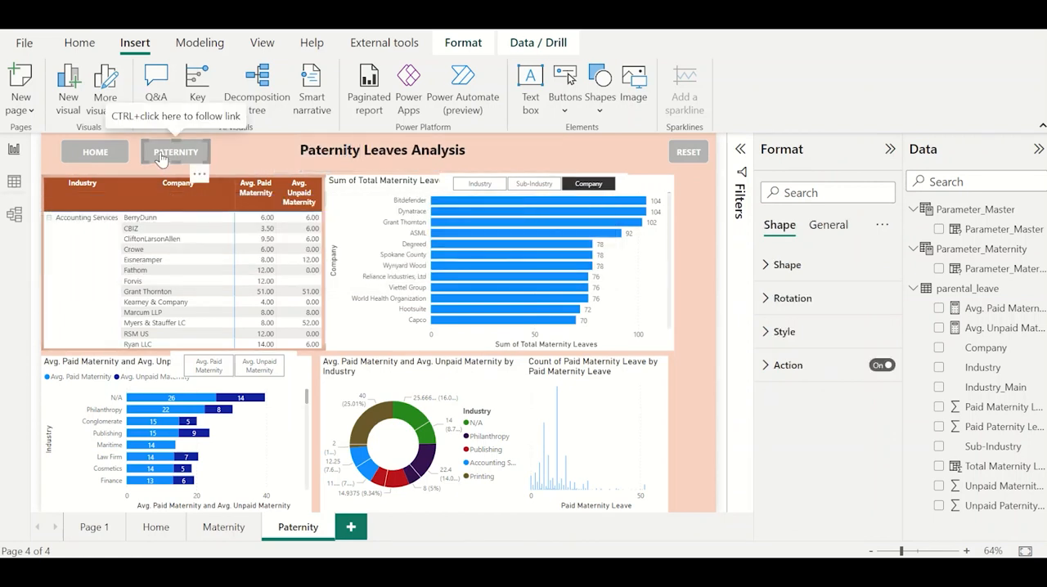
click(795, 365)
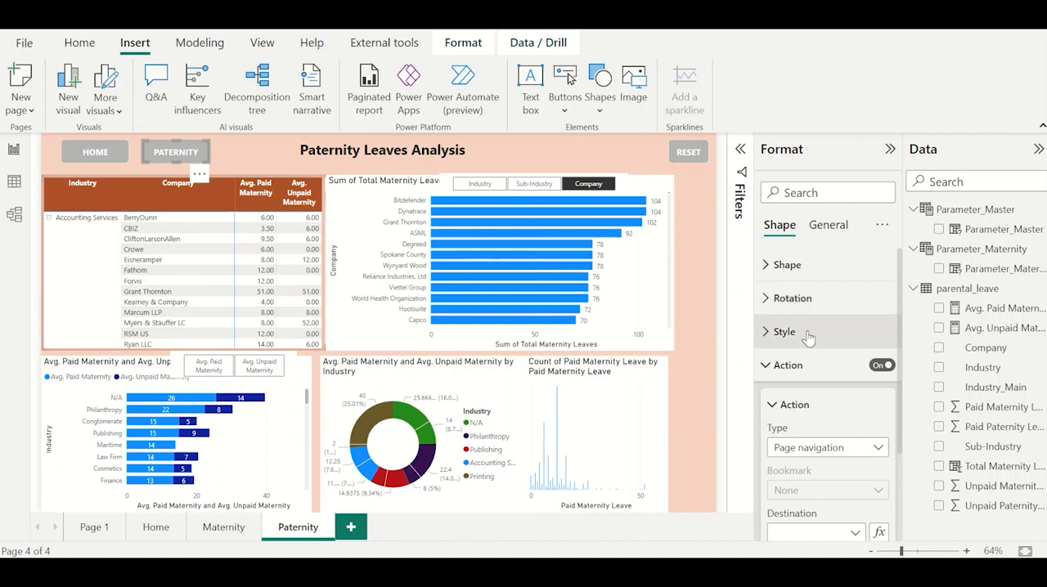
click(785, 331)
scroll(805, 409, down, 2)
click(789, 418)
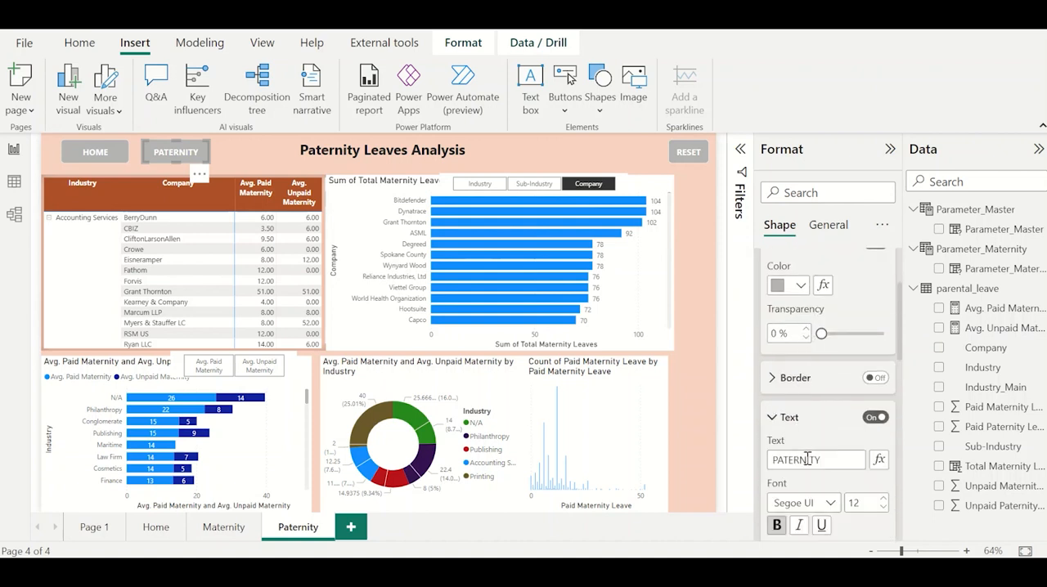
double_click(808, 459)
text(MATERNITY)
Check the HOME rectangle's navigation destination on the Paternity page and set the MATERNITY rectangle's destination to Maternity.
click(95, 152)
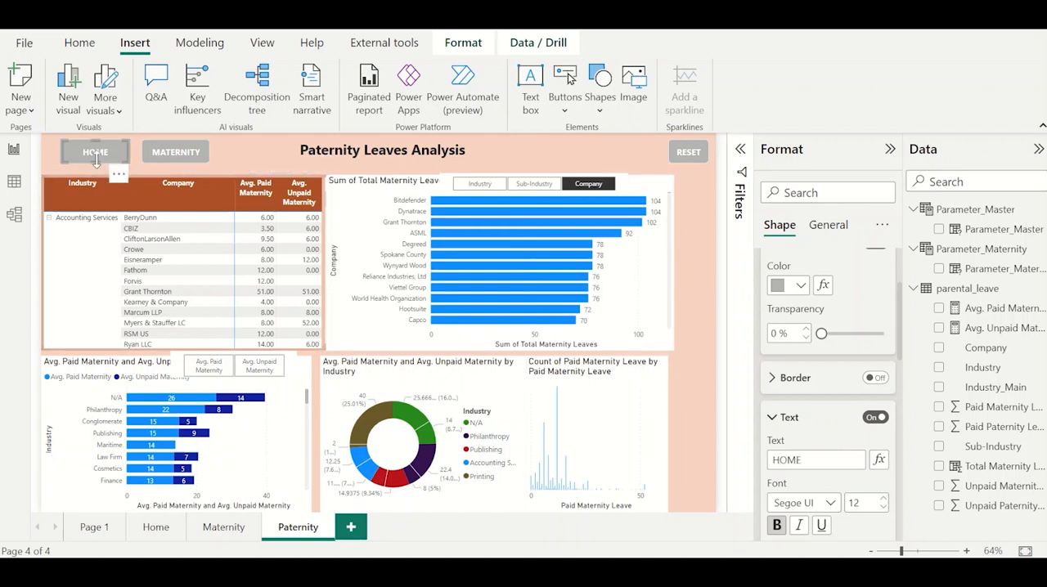
click(795, 417)
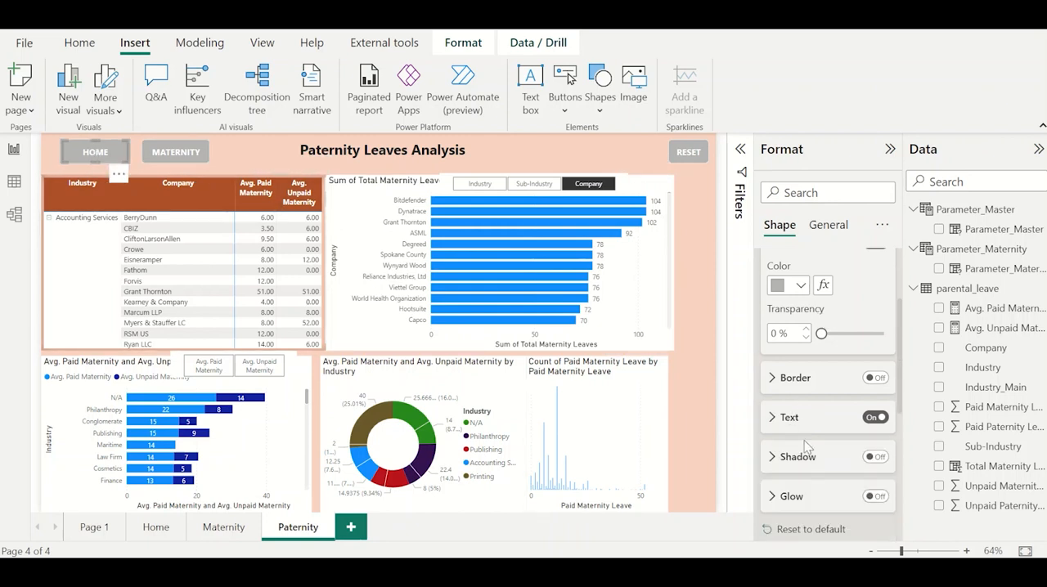
click(828, 227)
click(778, 226)
scroll(805, 385, down, 10)
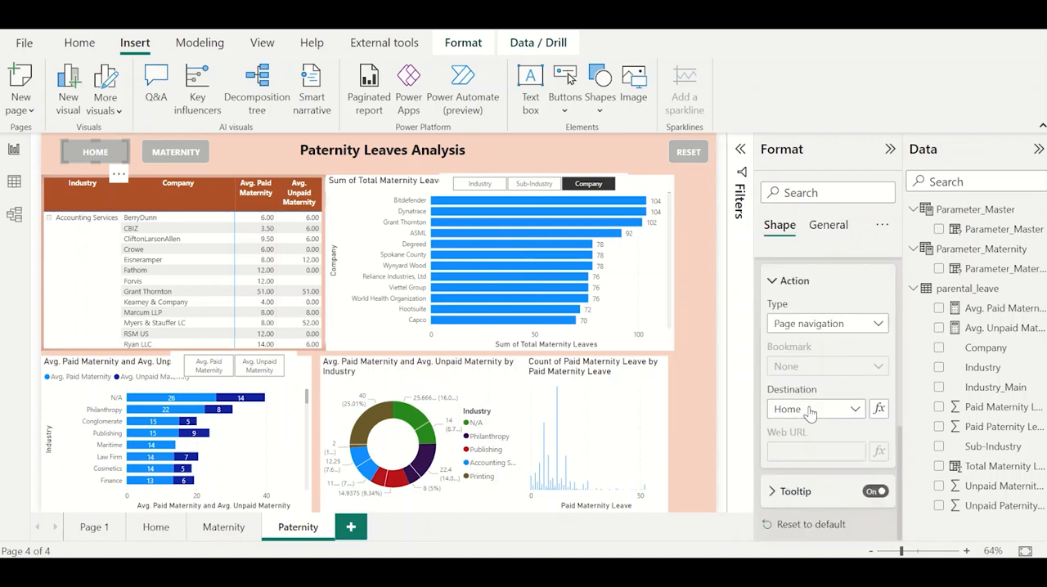
click(176, 152)
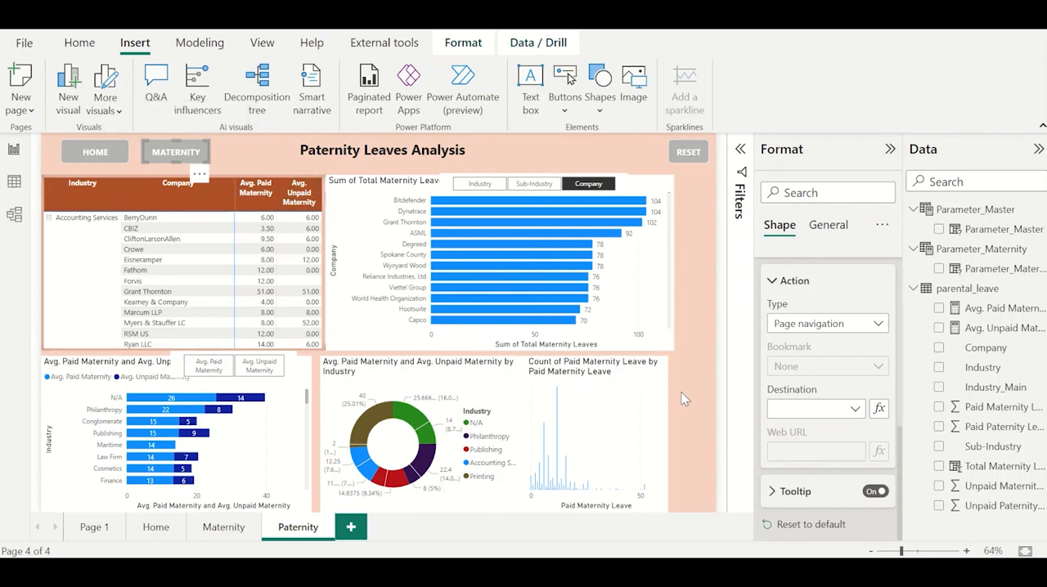
click(814, 409)
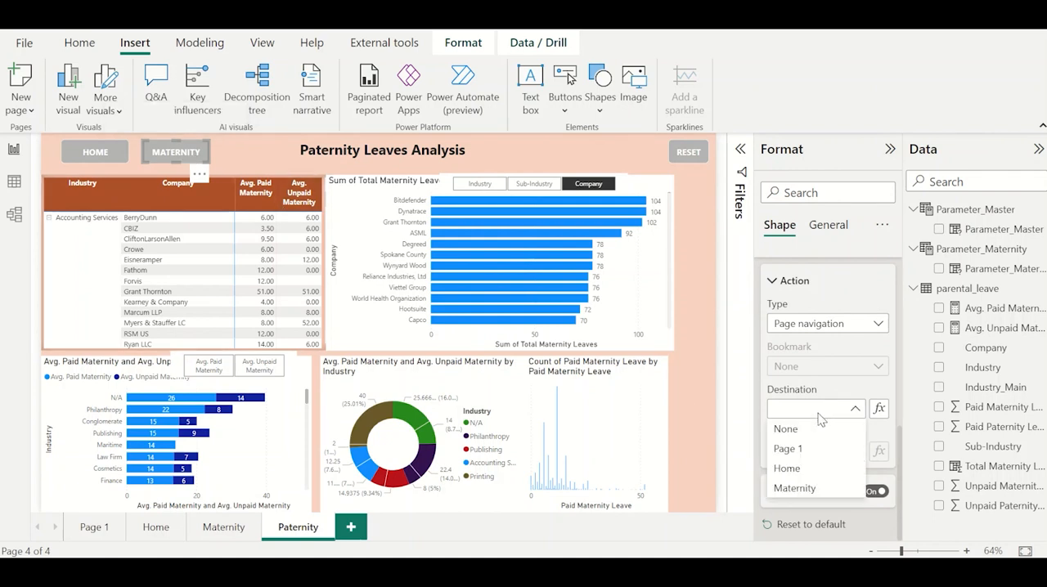
click(817, 491)
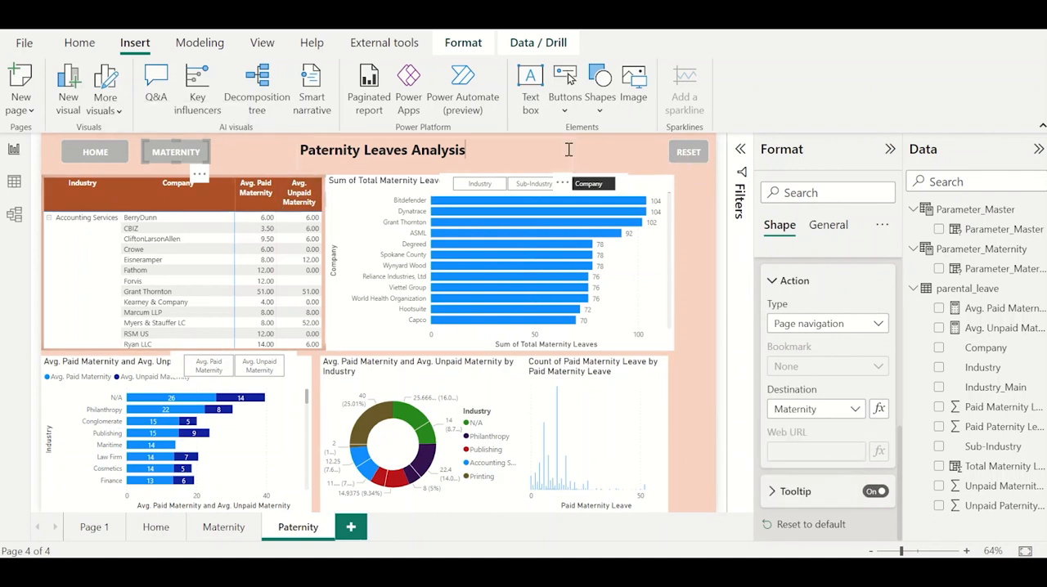
click(567, 150)
click(591, 150)
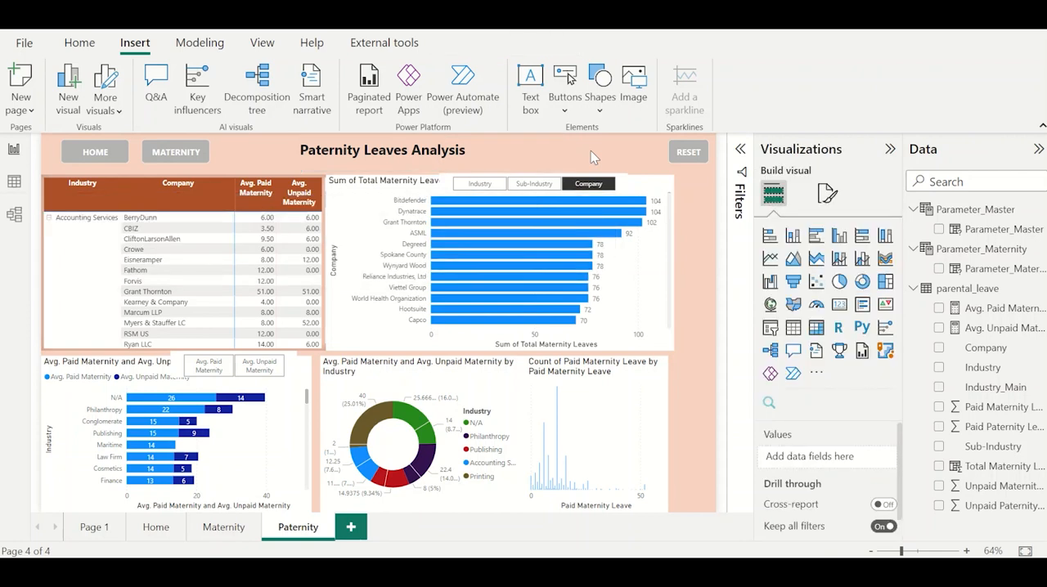
Test the page navigation of the MATERNITY and HOME header buttons and of the mother-and-baby image on the Home page.
ctrl+click(205, 155)
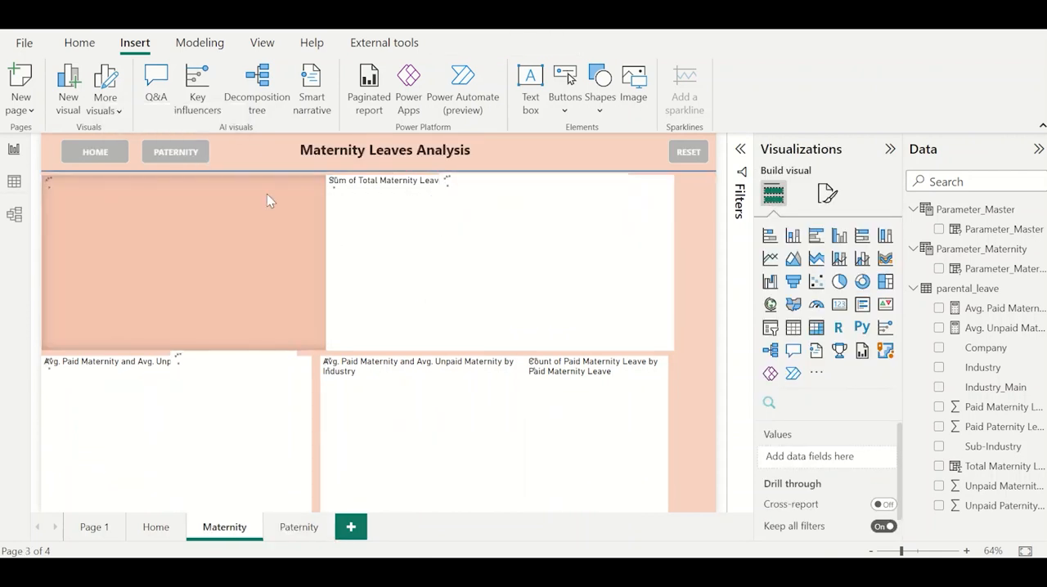
ctrl+click(117, 156)
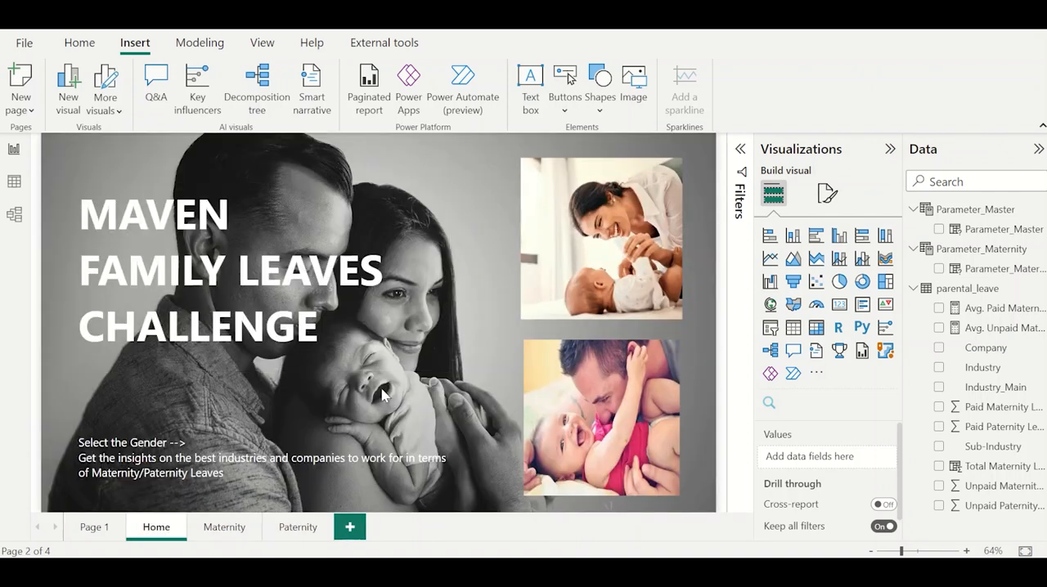
ctrl+click(599, 278)
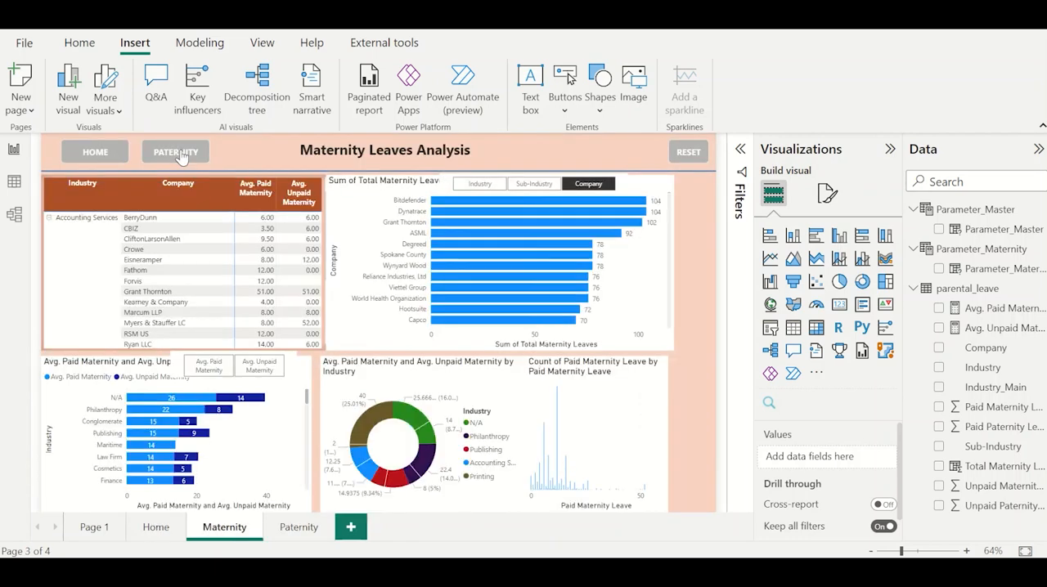
Test the page navigation of the Maternity page's PATERNITY button and the Paternity page's HOME button.
ctrl+click(182, 156)
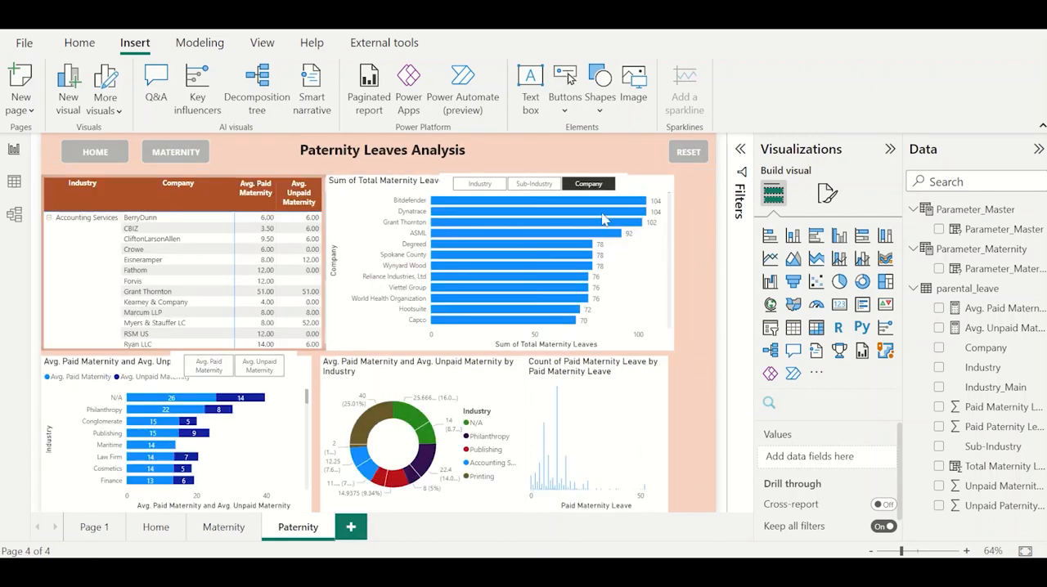
ctrl+click(94, 155)
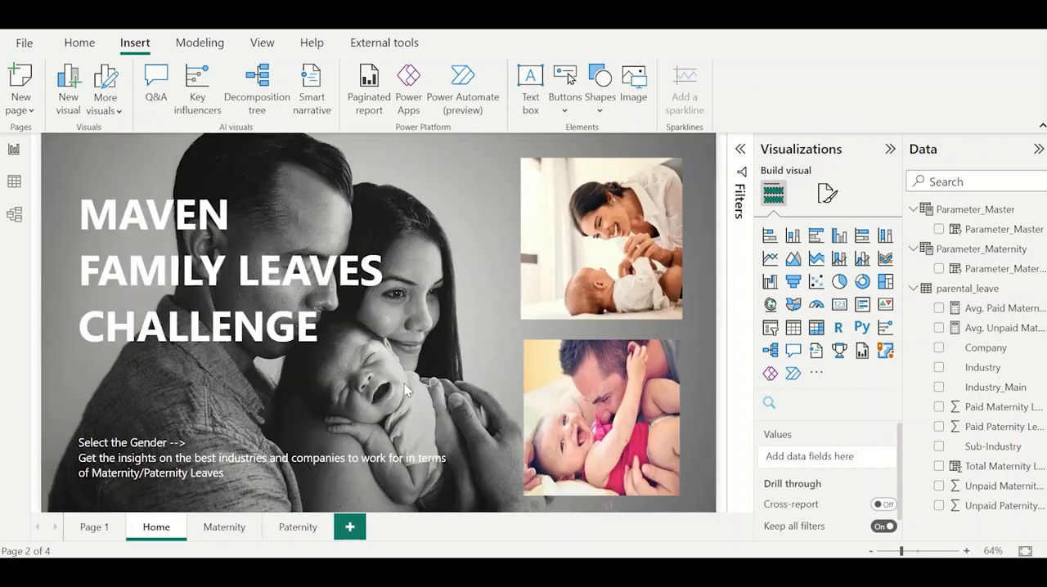
Enable the action of the father-and-baby image on the Home page as page navigation with Paternity as the destination.
click(617, 413)
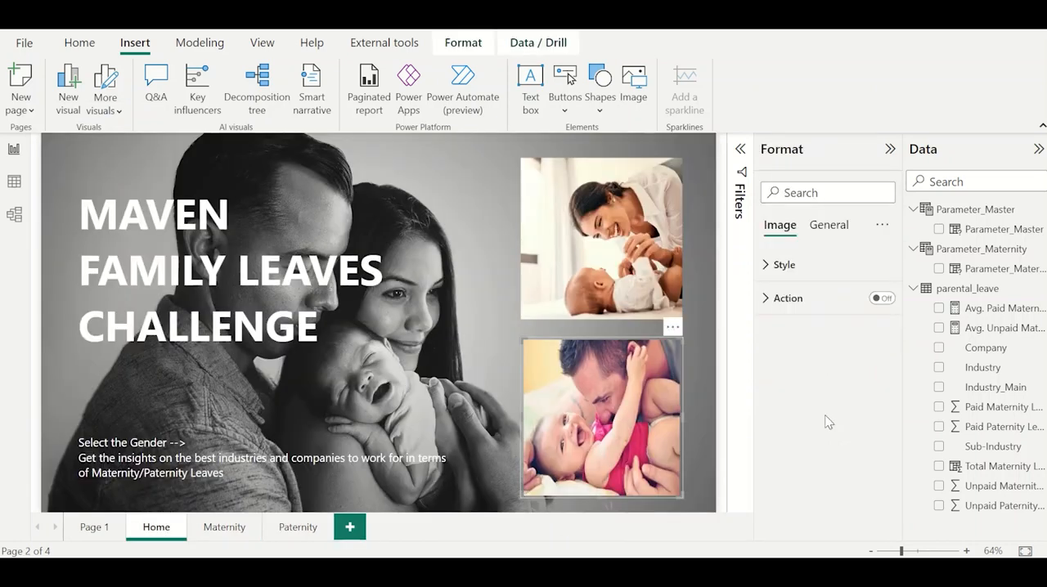
click(877, 298)
click(796, 301)
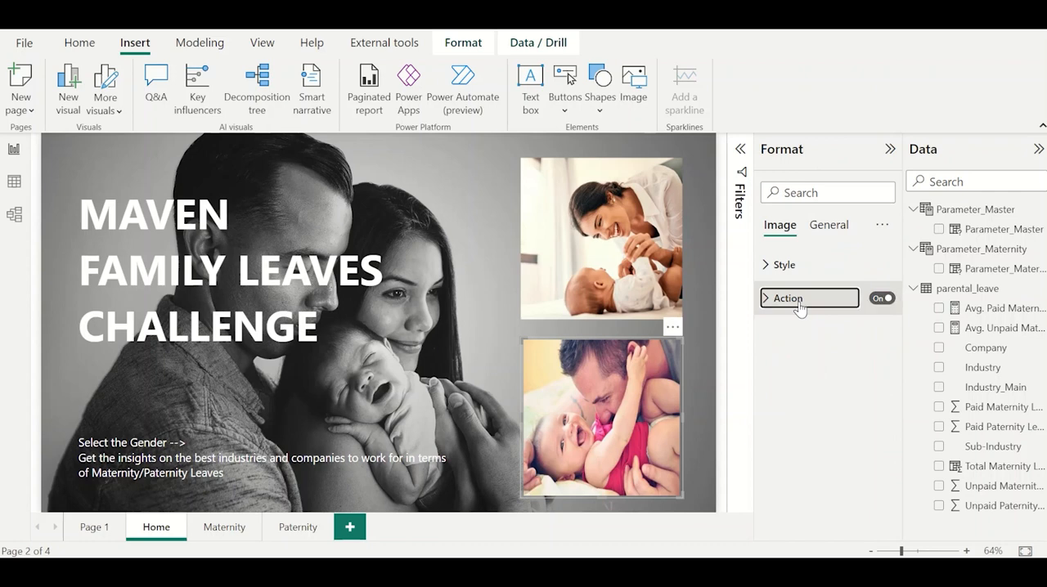
click(810, 380)
click(815, 442)
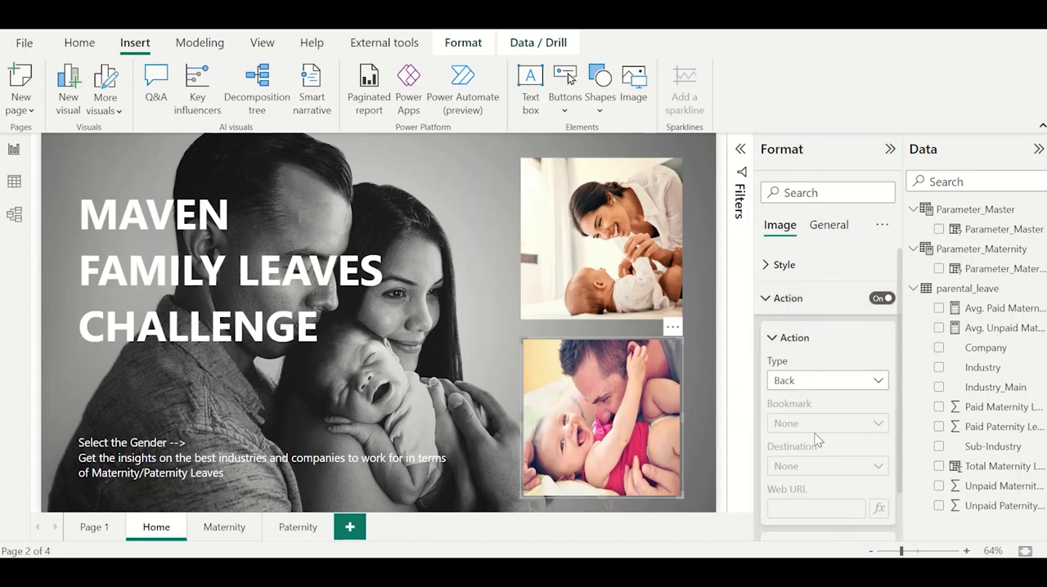
click(817, 466)
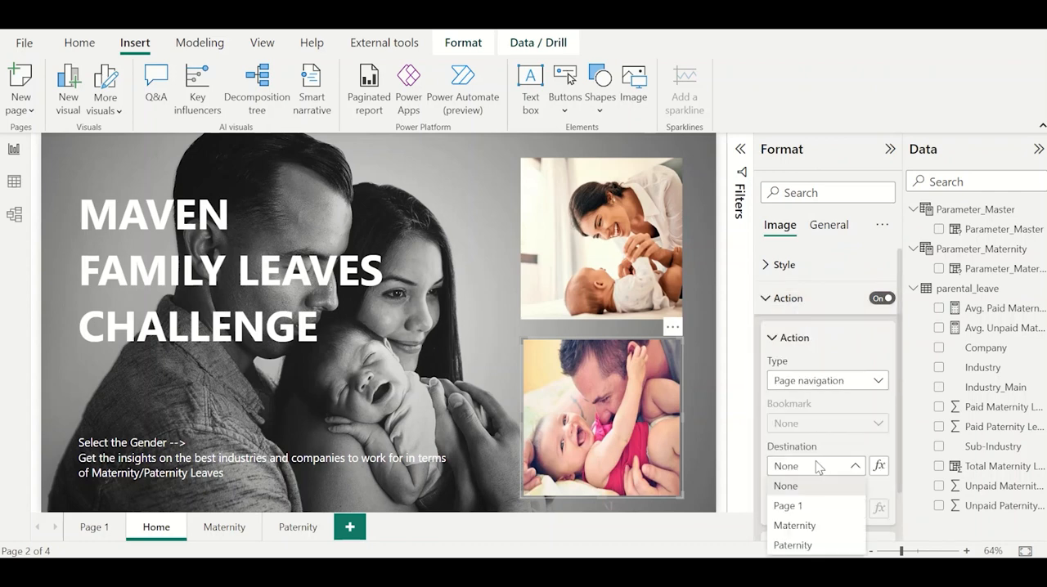
click(793, 544)
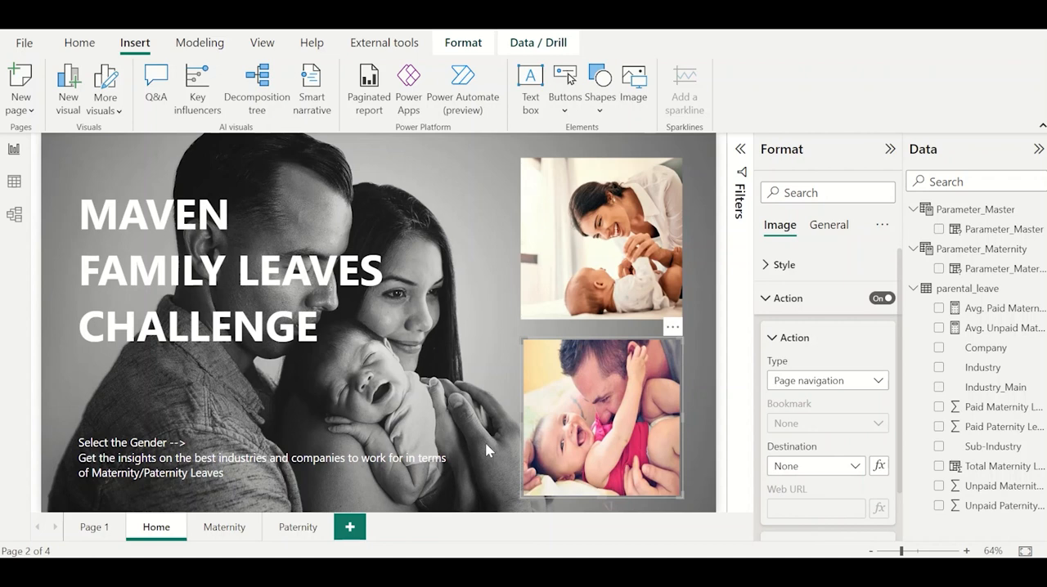
click(714, 434)
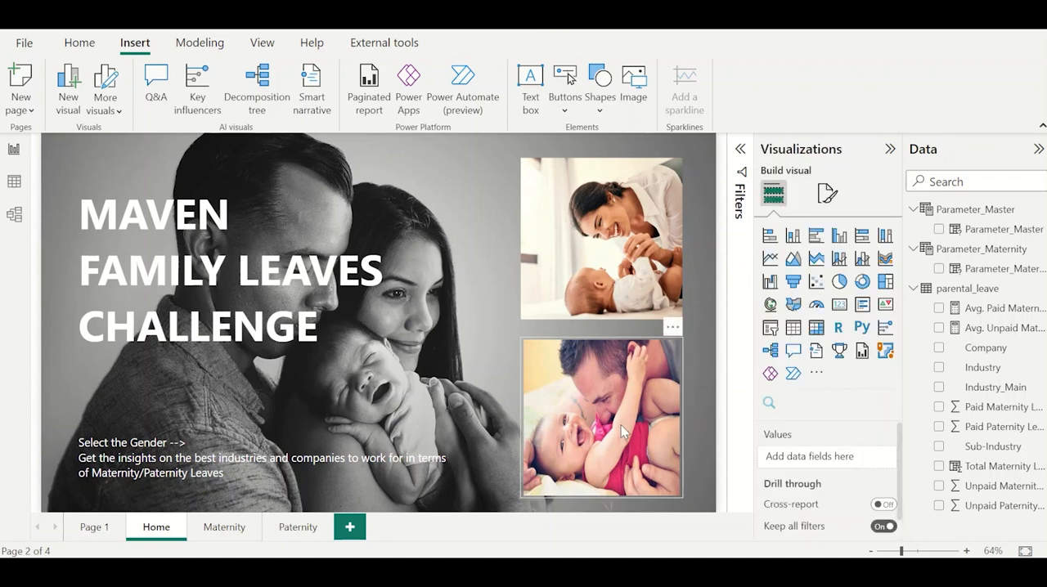
Test the father-and-baby image's navigation to the Paternity page and the HOME button's return to the Home page.
ctrl+click(621, 434)
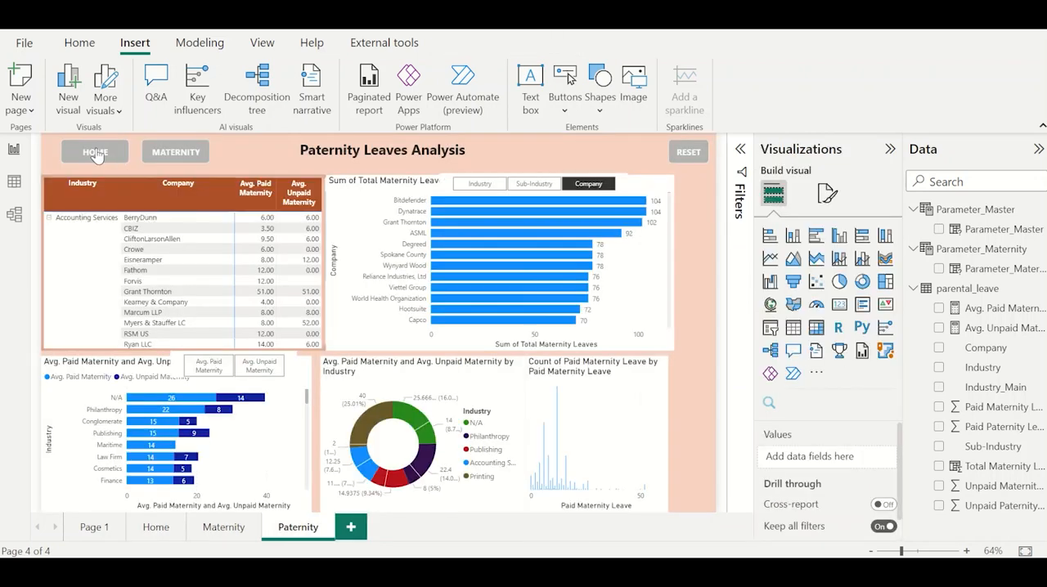
ctrl+click(95, 150)
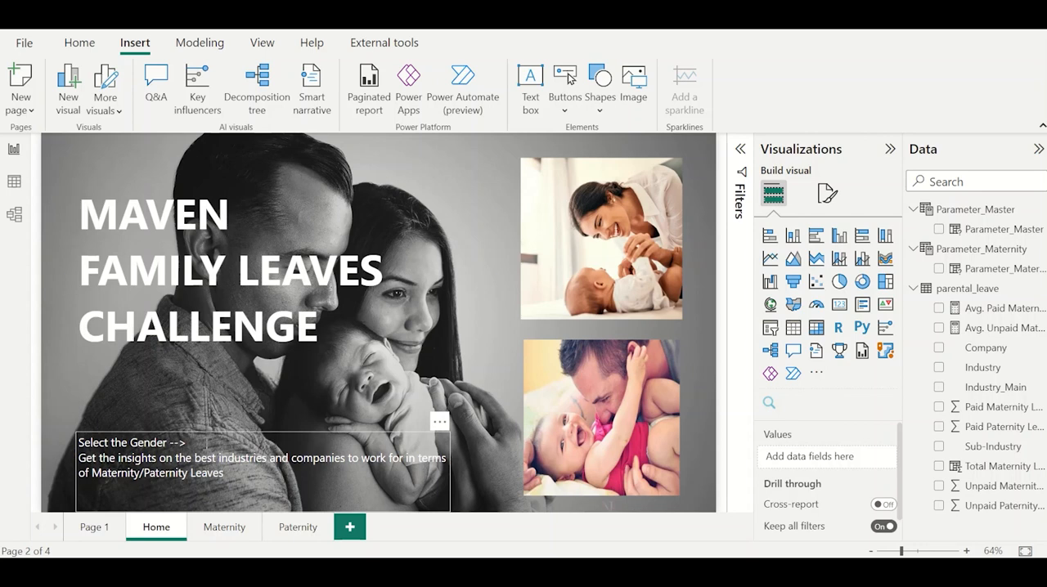
ctrl+click(608, 422)
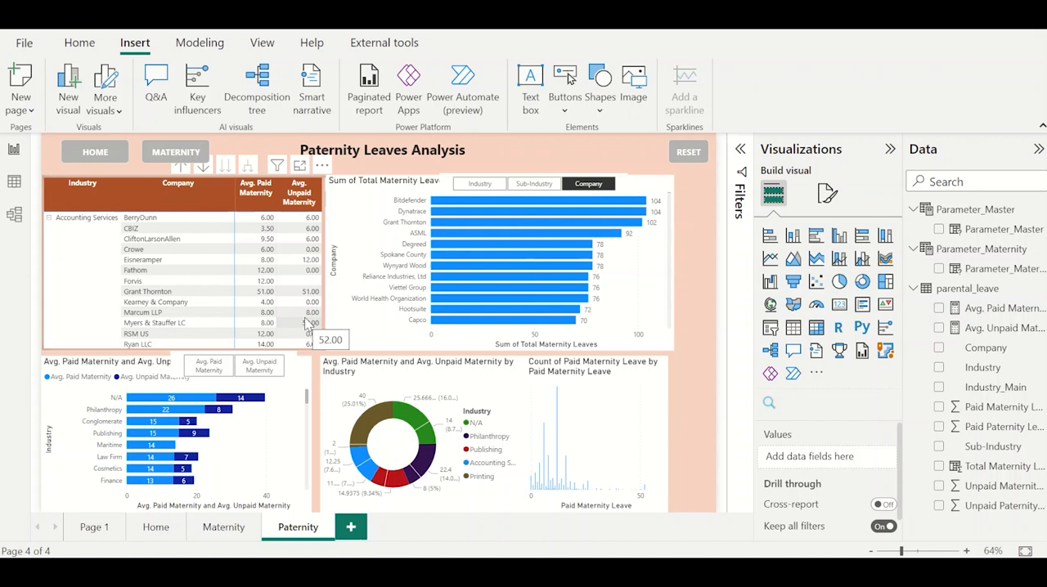
Examine the rows of the parental_leave table in the data view and return to the Maternity report page.
click(223, 528)
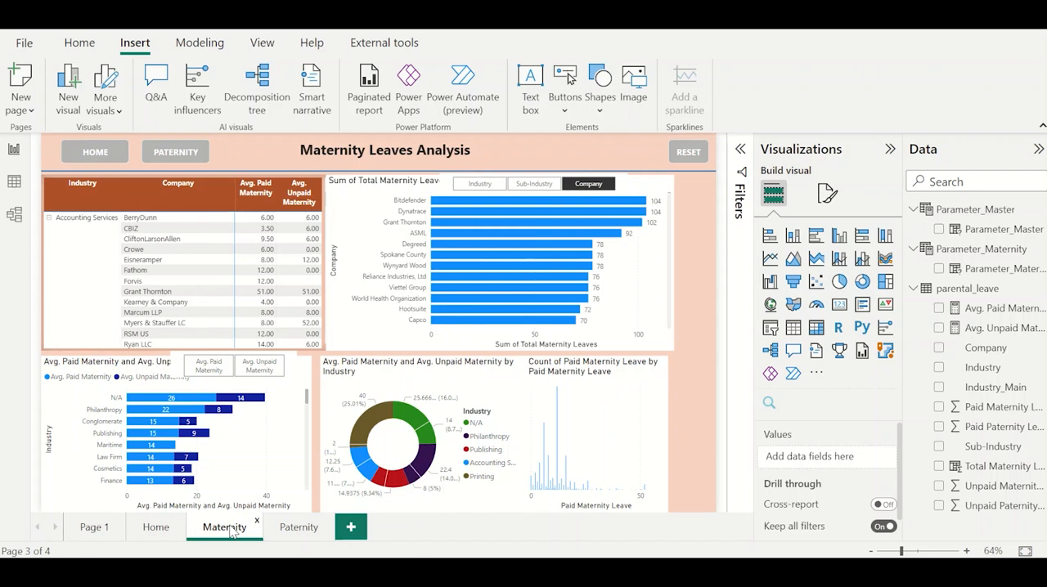
click(14, 193)
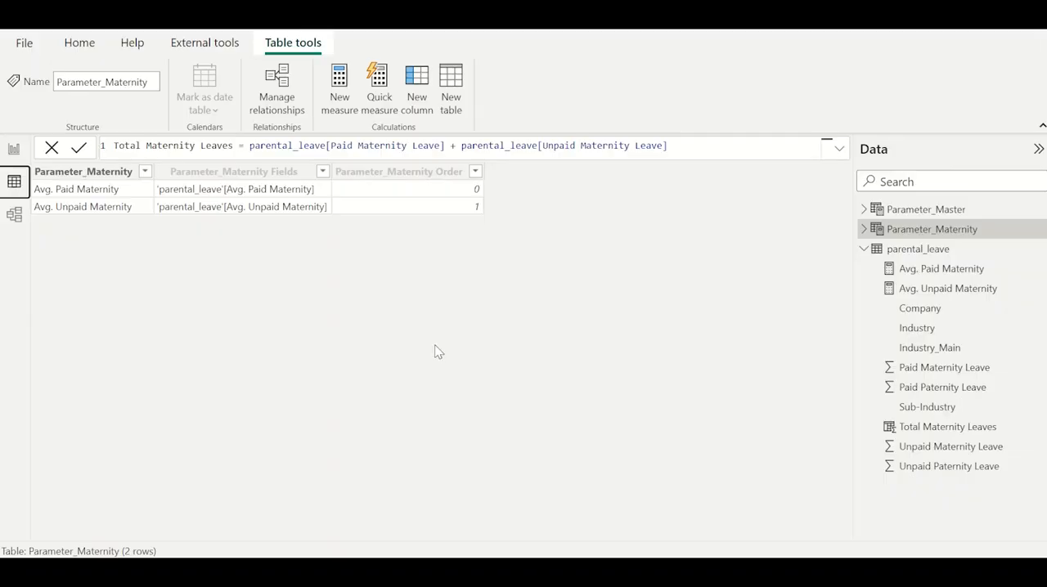
click(904, 254)
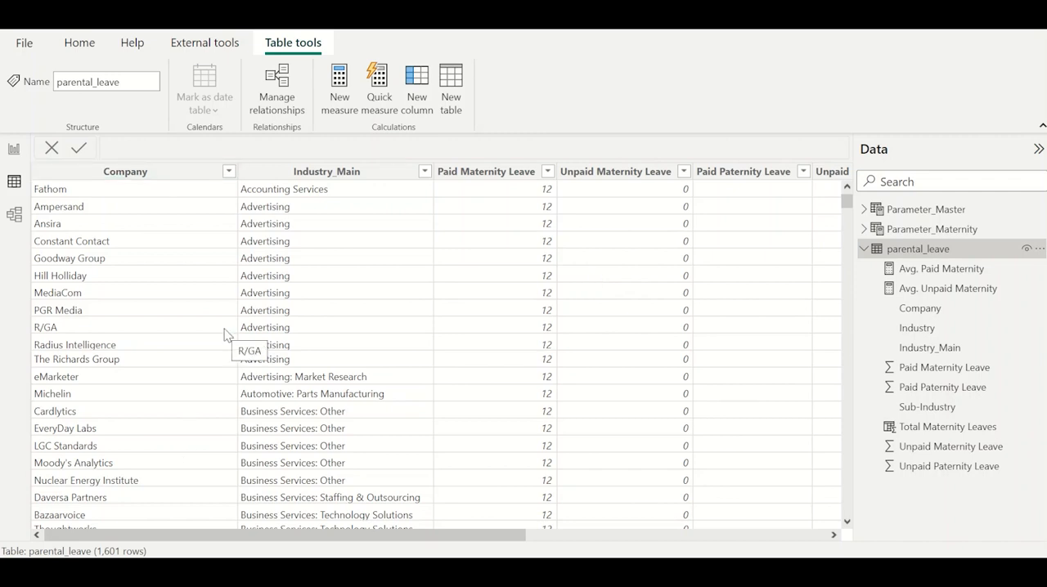
click(14, 151)
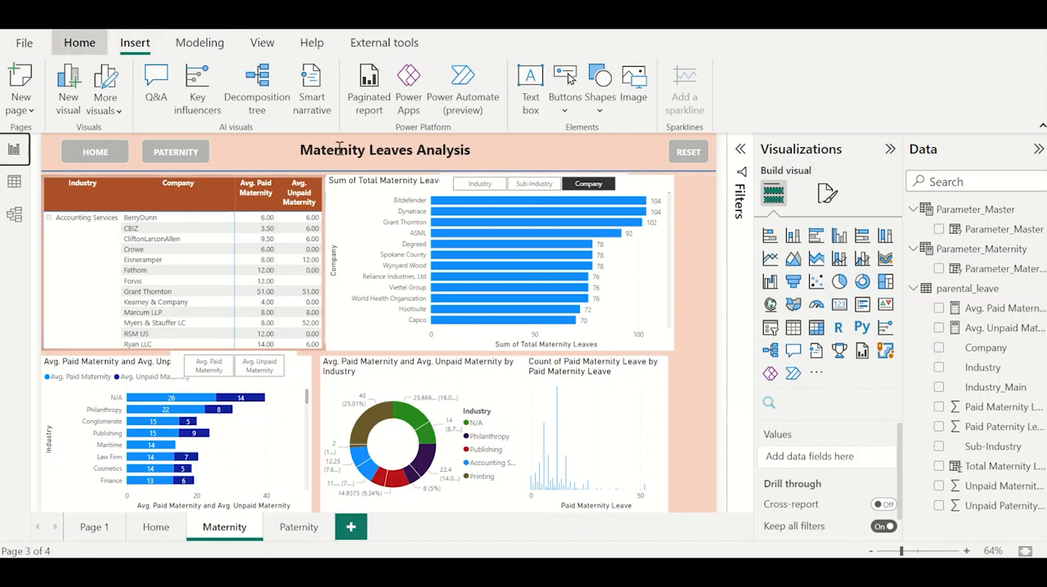
Review the parental_leave query's Industry column and its available transformations in the Power Query Editor, and close the editor with changes applied.
click(80, 42)
click(442, 82)
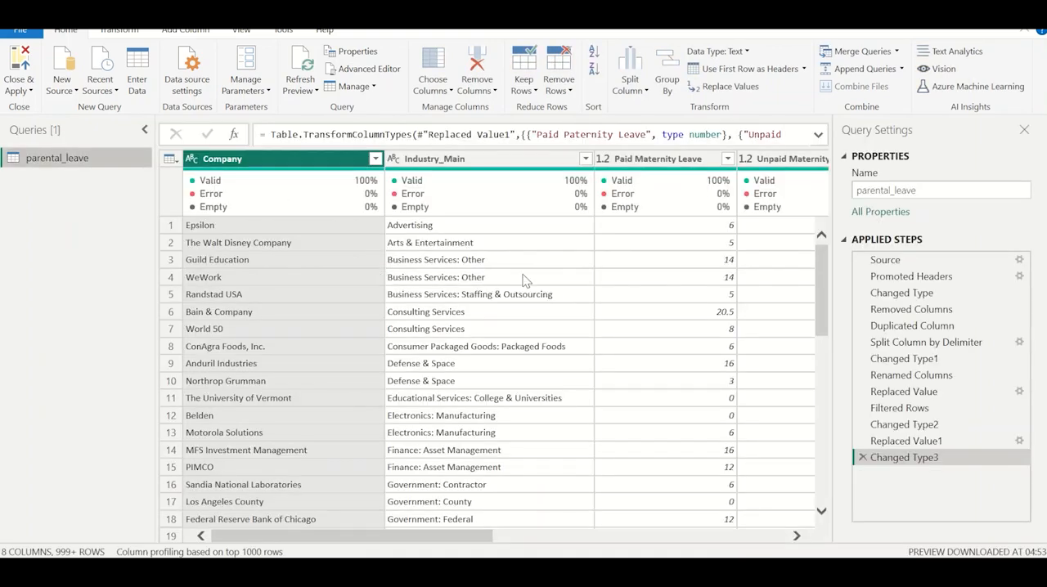
scroll(524, 279, right, 5)
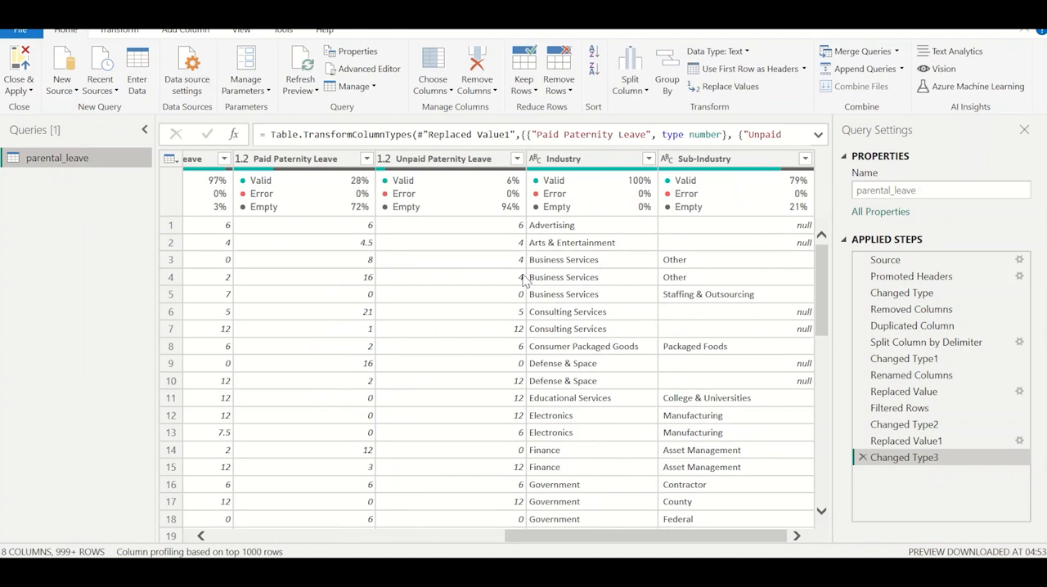
right_click(566, 163)
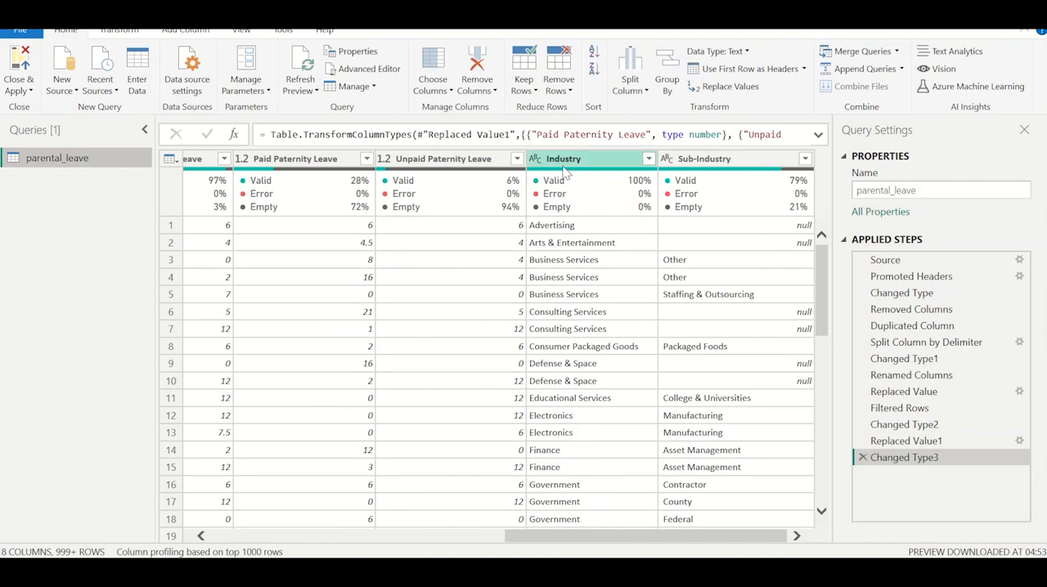
mouse_move(626, 378)
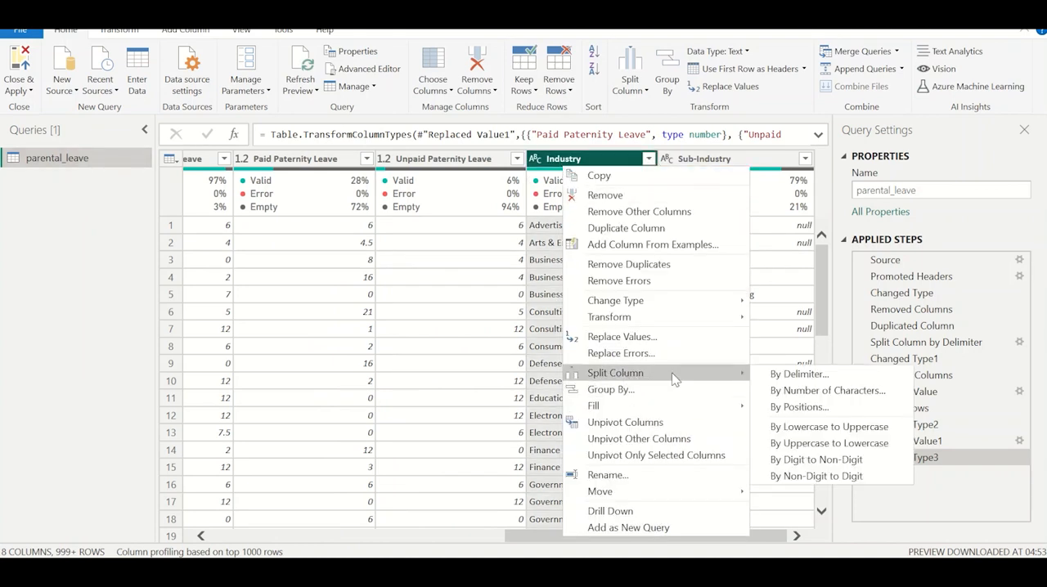
click(544, 282)
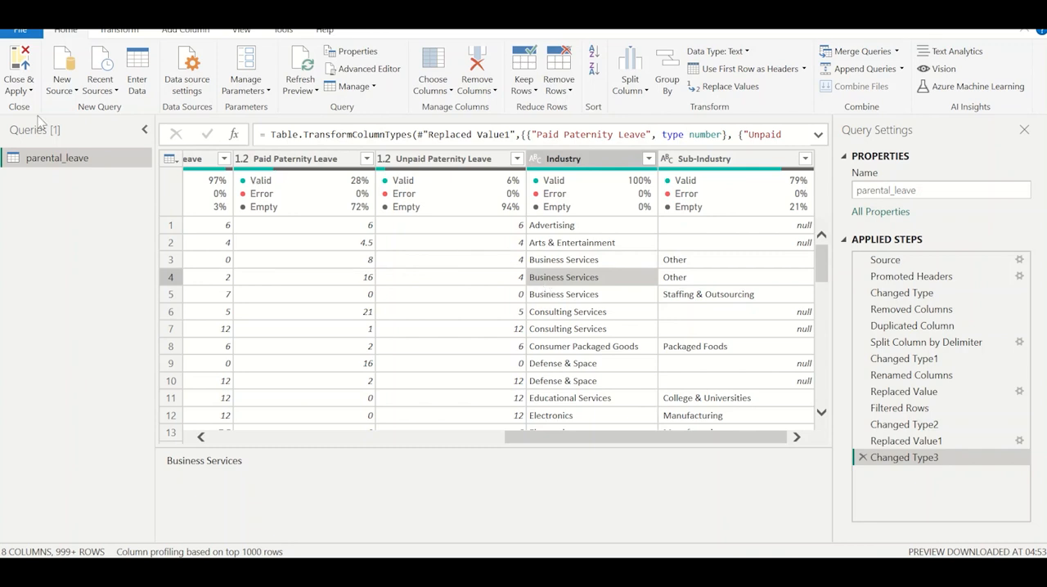
click(23, 92)
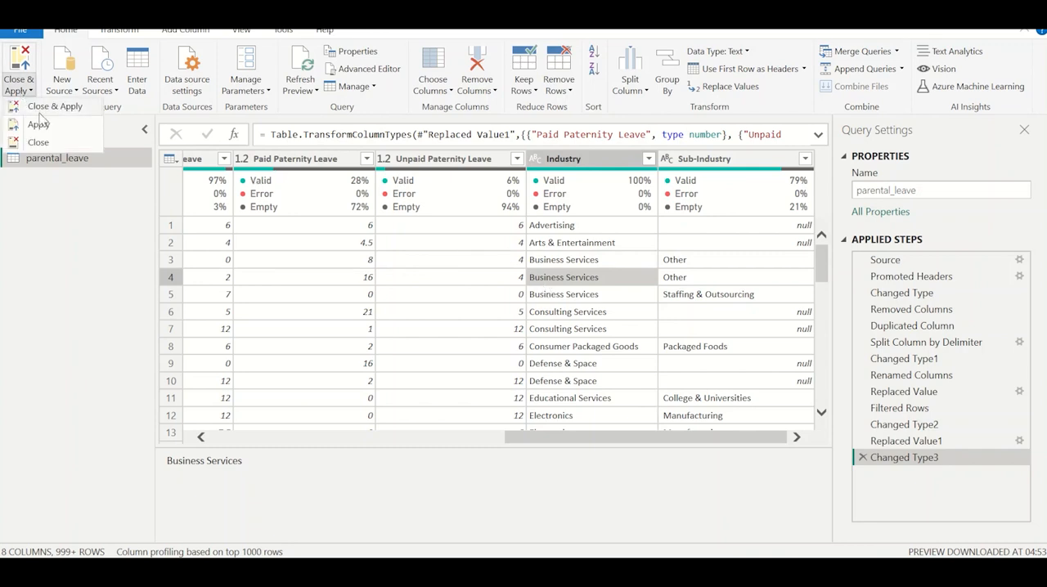
click(39, 109)
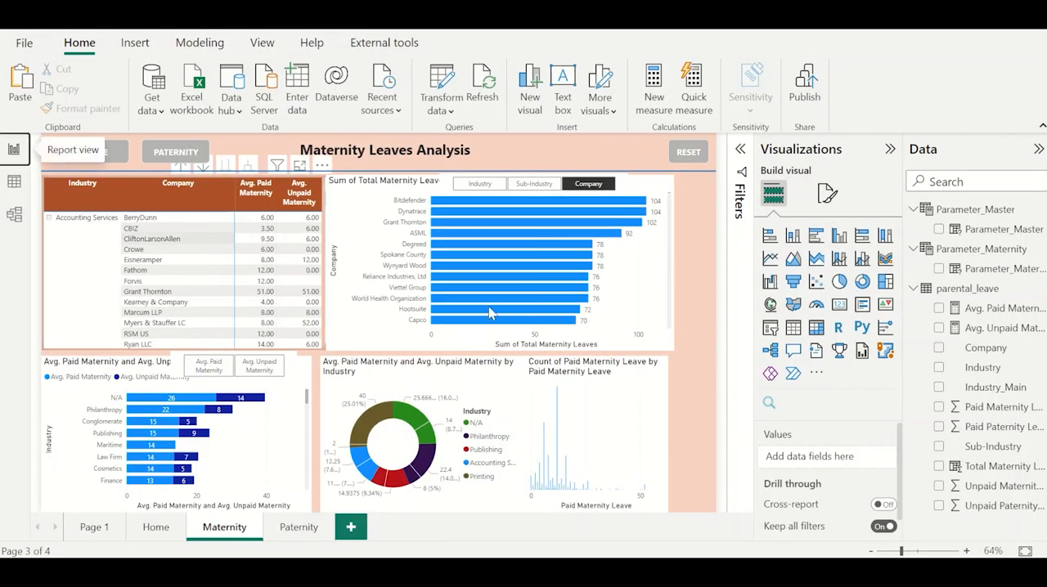
Look through Page 1, the Home page and the Maternity page, and select the Maternity page's donut chart.
click(102, 529)
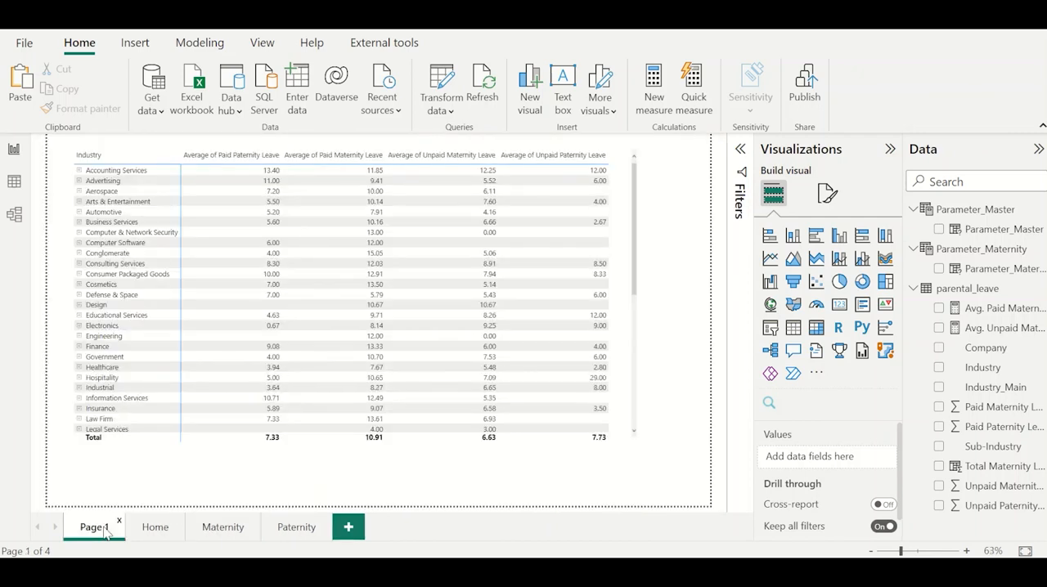
click(152, 528)
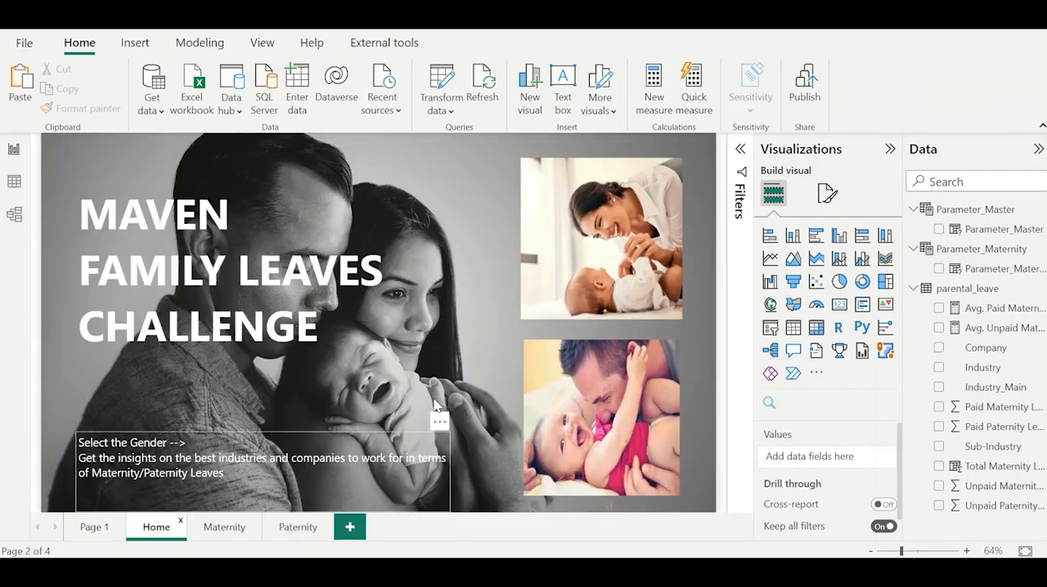
click(234, 528)
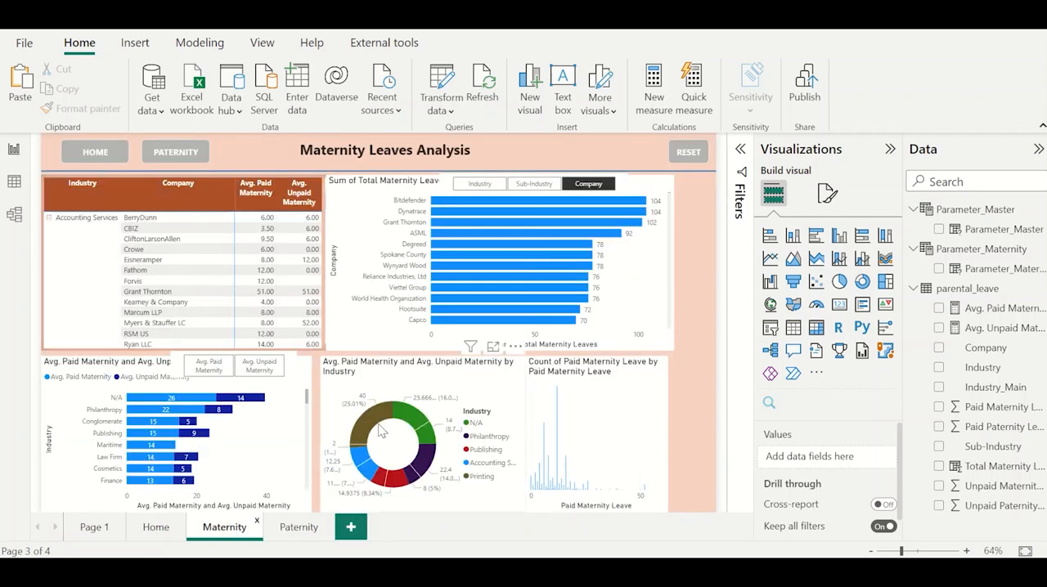
click(325, 381)
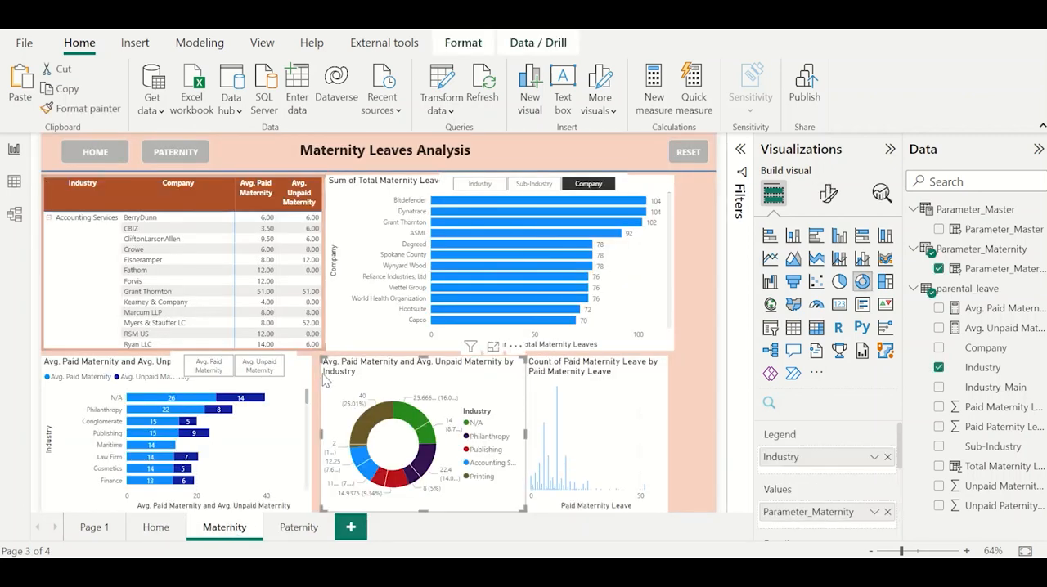